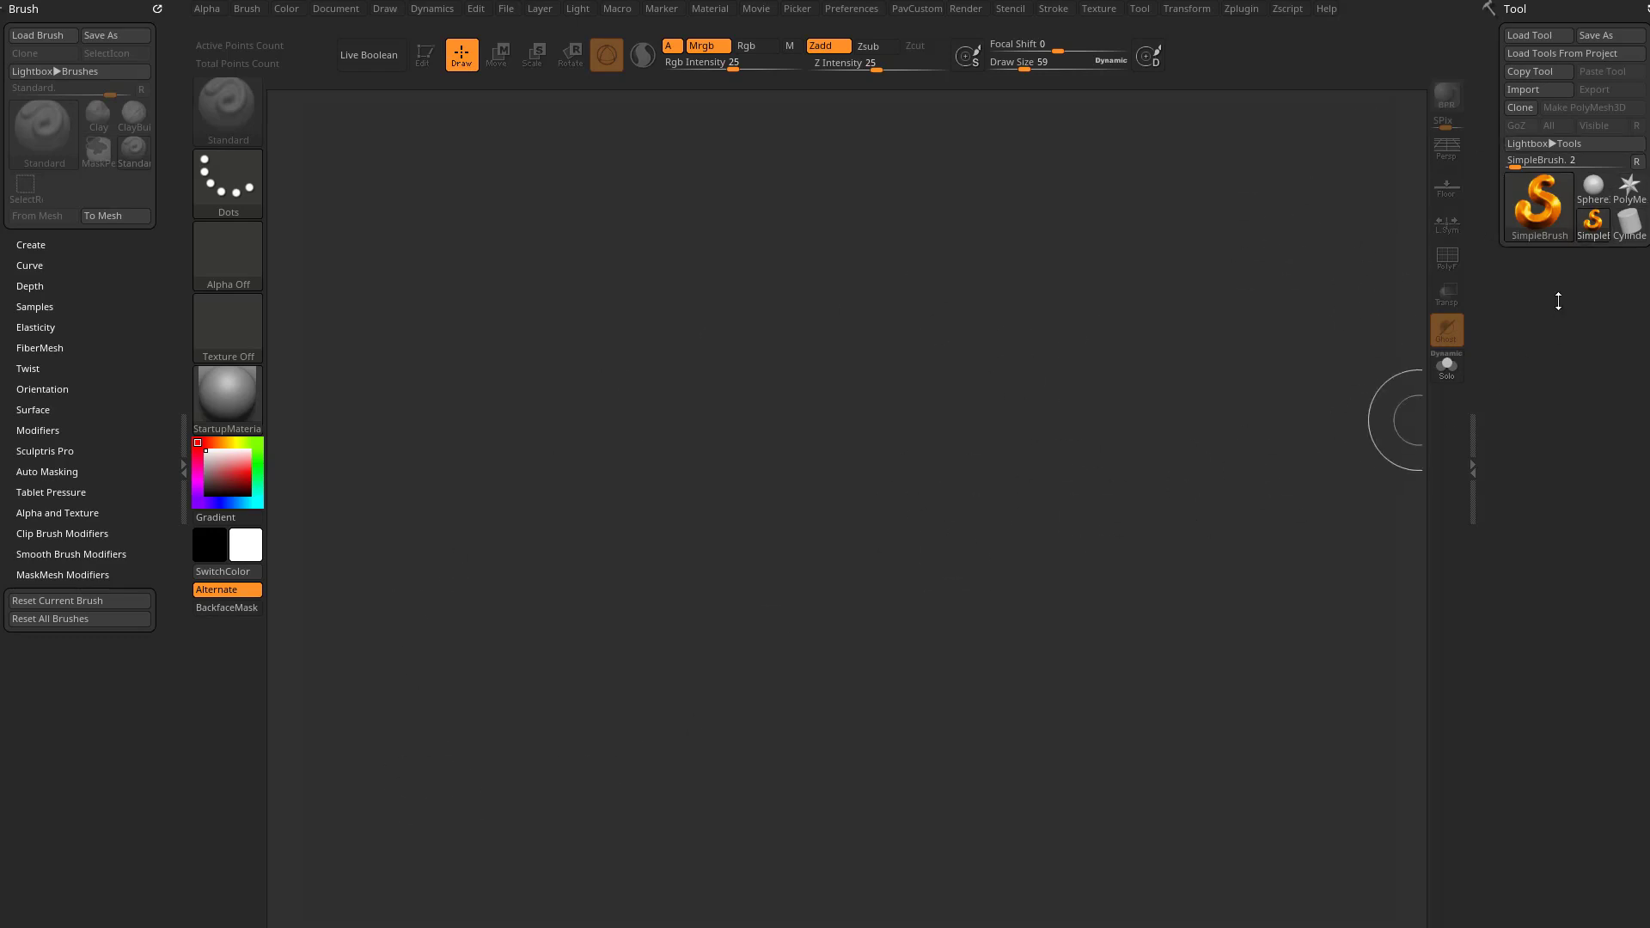
Place a PolyMesh3D star on the canvas, enter edit mode and turn it to face the front.
click(1626, 189)
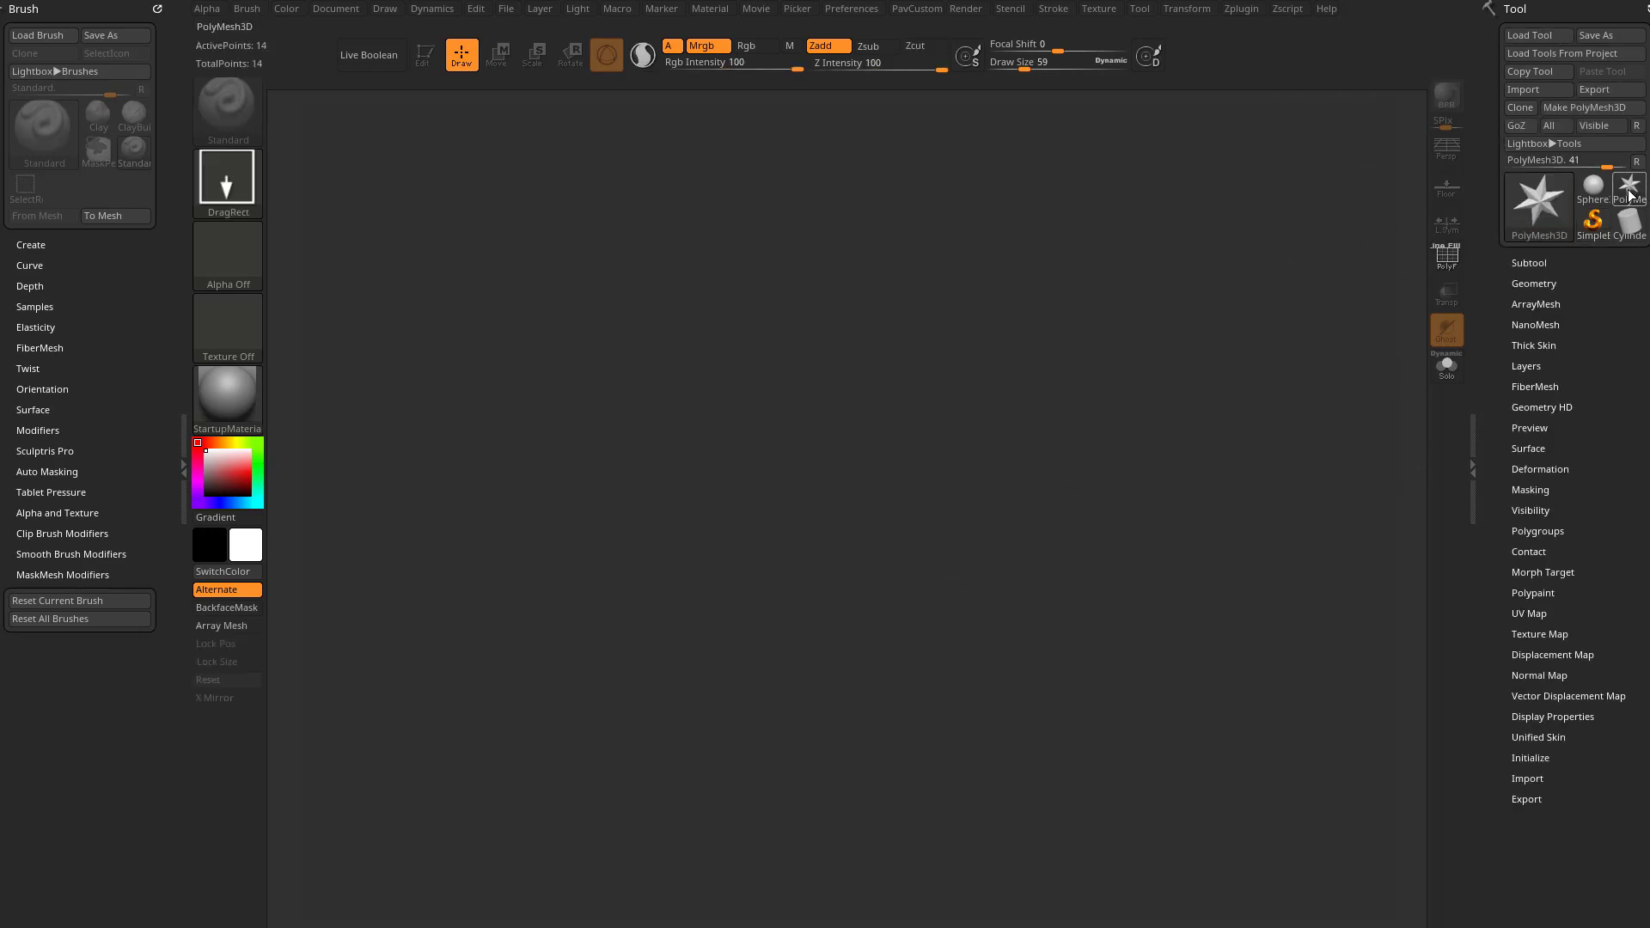
drag(711, 496, 663, 349)
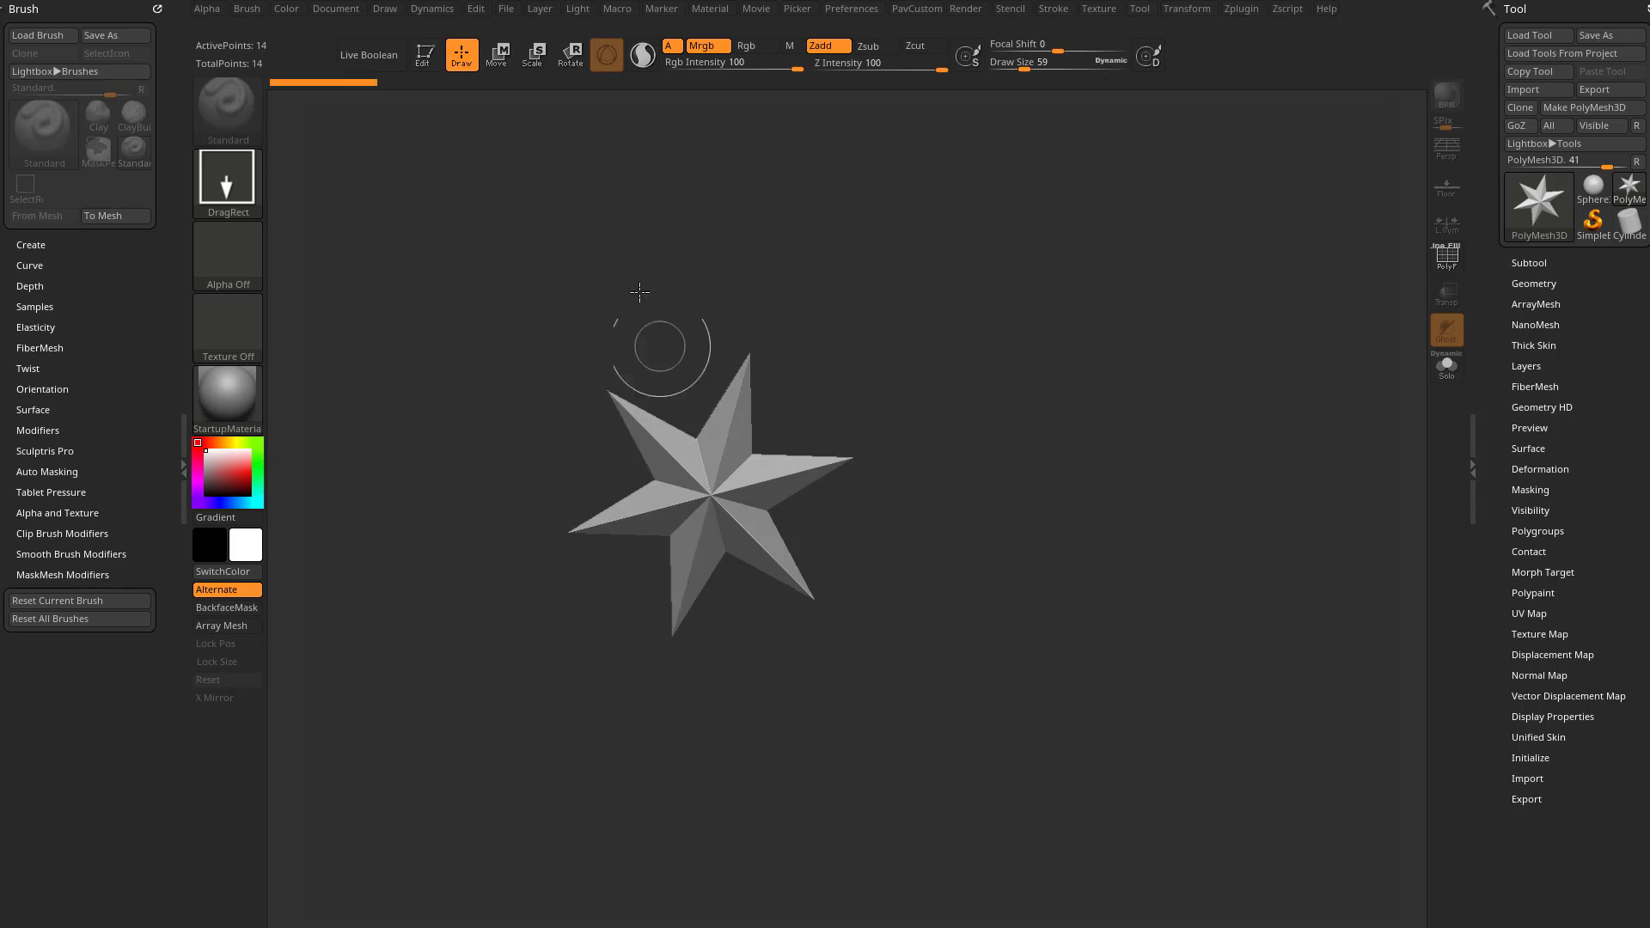
click(421, 54)
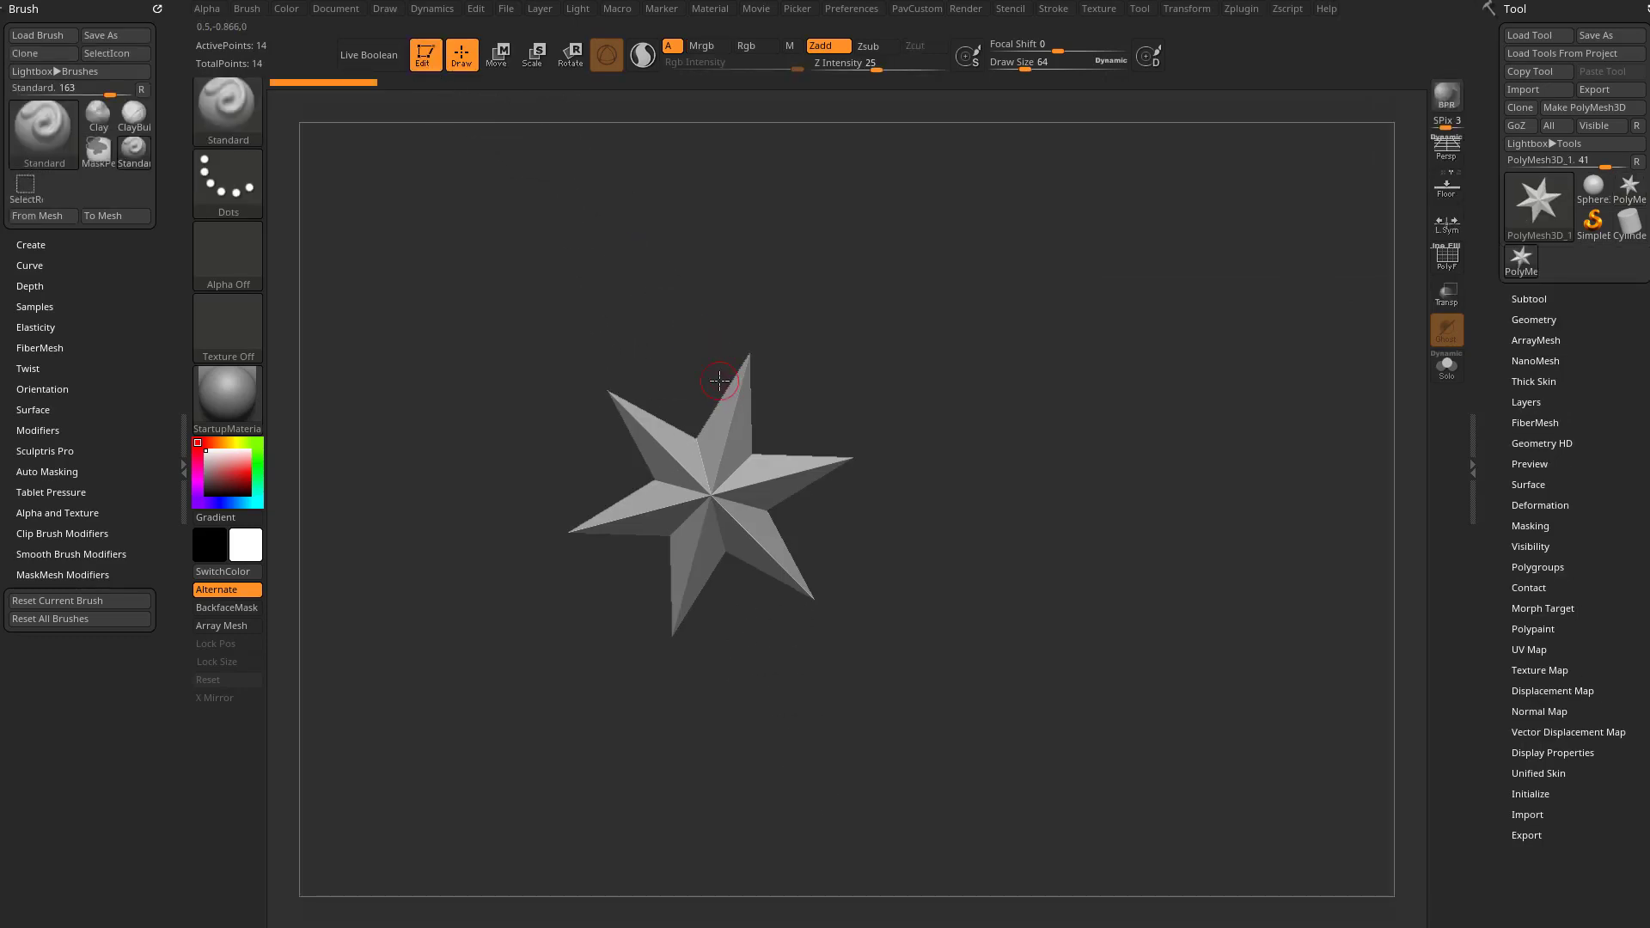
mouse_move(874, 414)
mouse_down()
mouse_move(976, 420)
mouse_move(682, 523)
mouse_up()
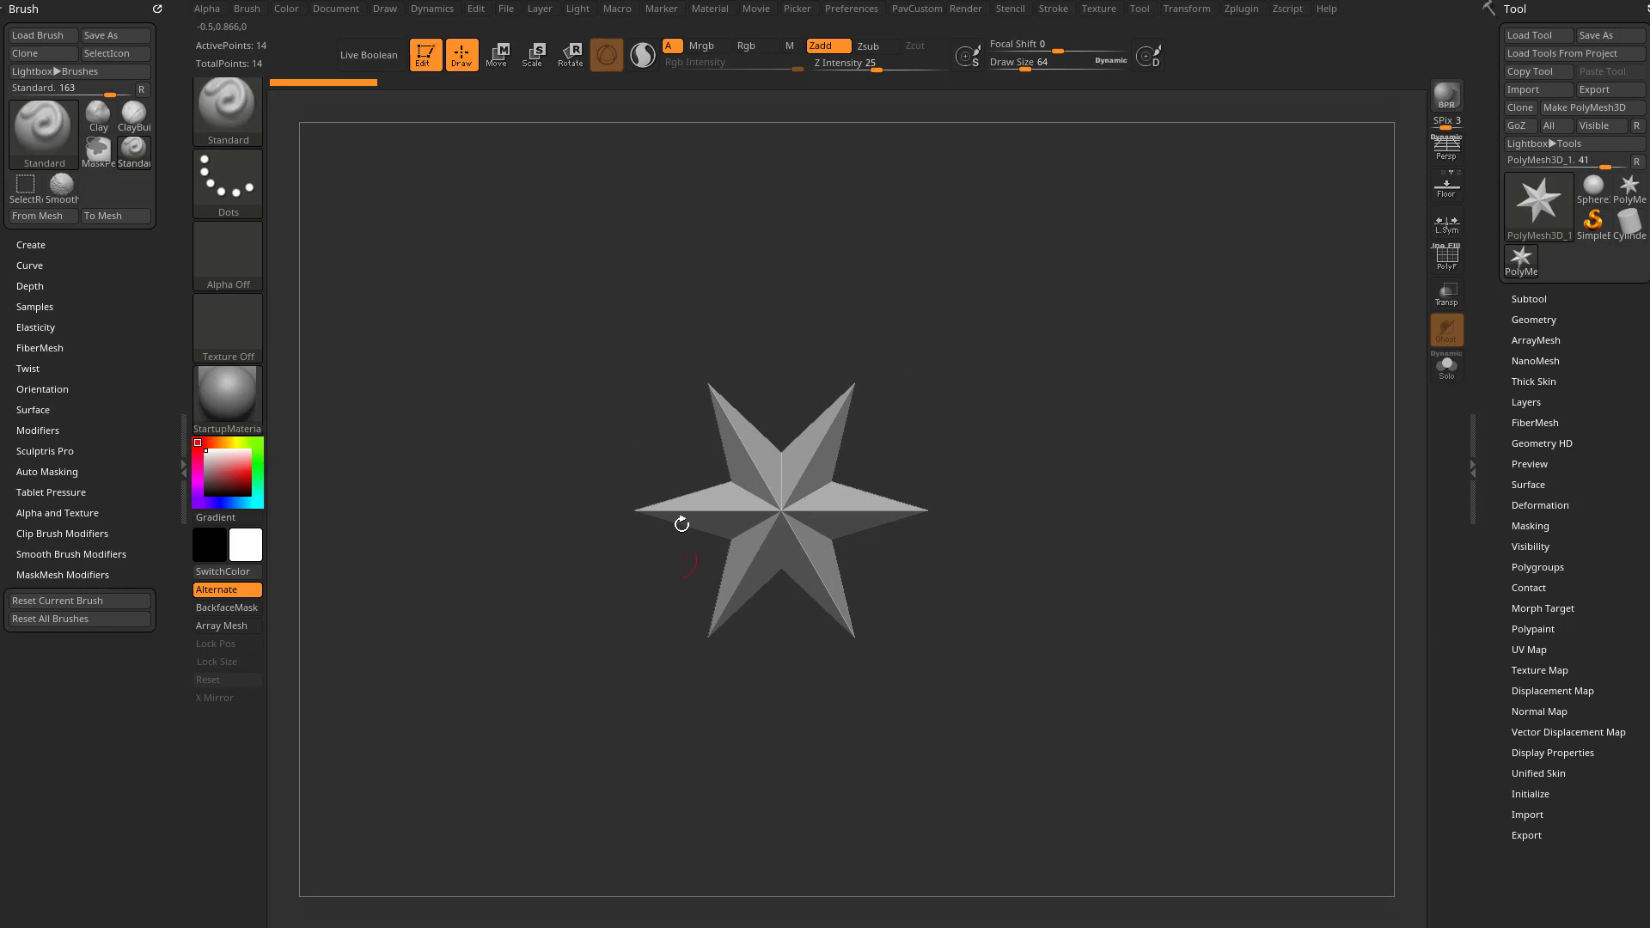
click(1525, 211)
mouse_move(1039, 393)
mouse_down()
mouse_move(1127, 434)
mouse_move(1040, 389)
mouse_up()
alt+drag(1083, 426, 1110, 414)
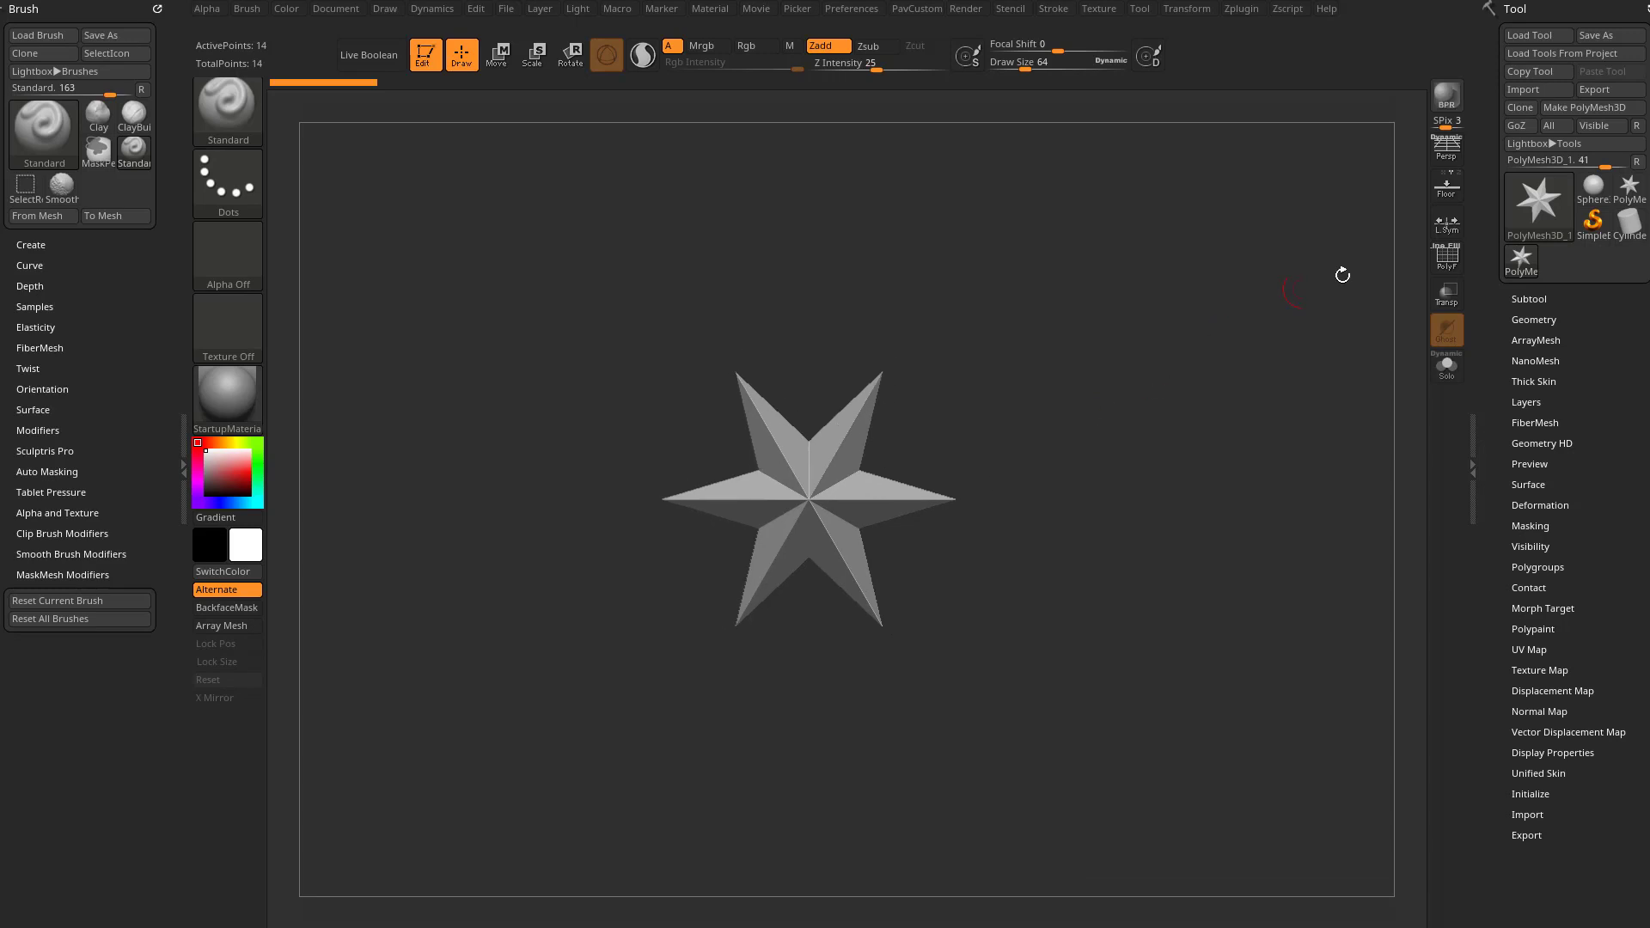
Switch to the Ring3D primitive, convert it to a PolyMesh3D and view it from the front.
click(1559, 196)
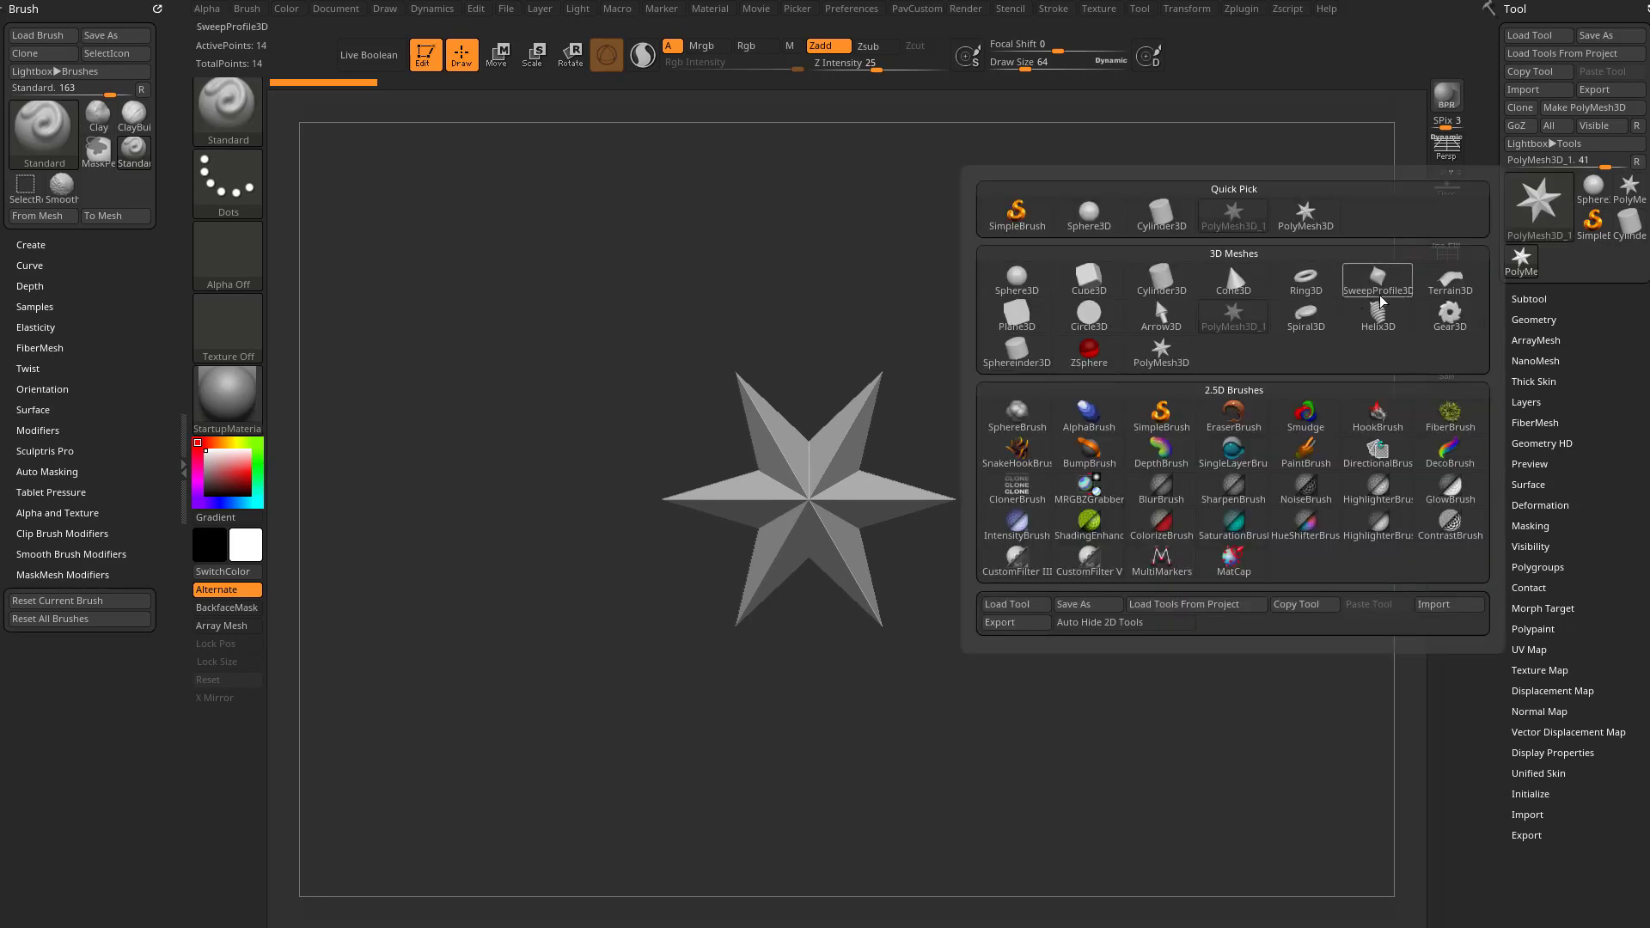
click(1319, 283)
click(1583, 108)
shift+drag(1218, 429, 1446, 348)
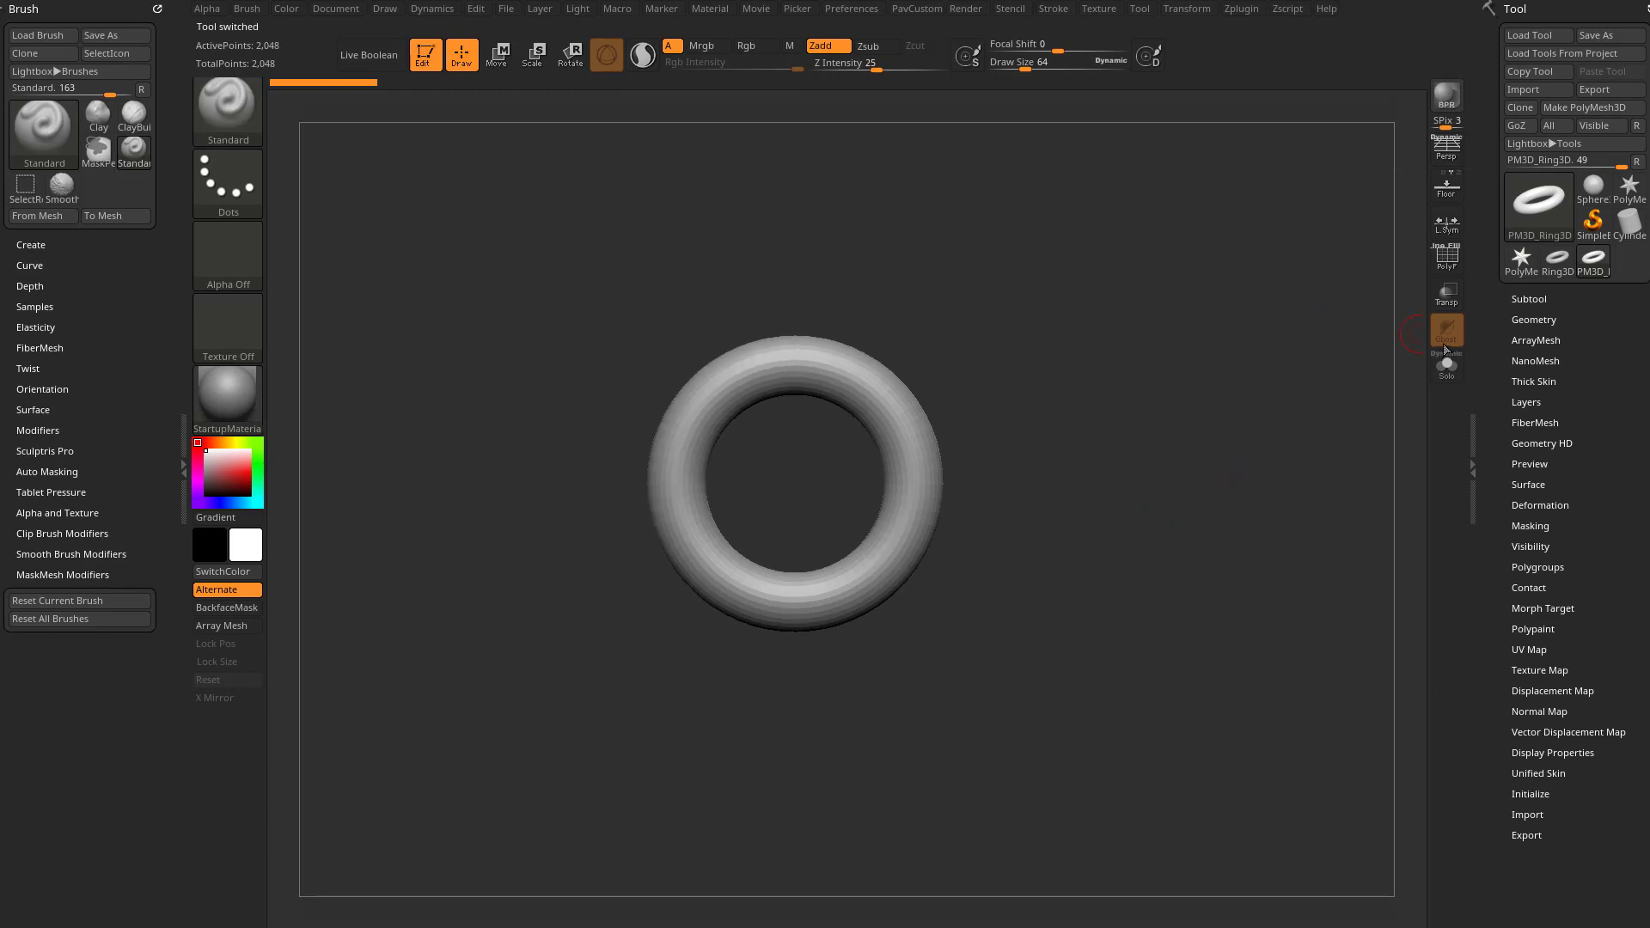
Switch back to the PolyMesh3D star and turn on the floor grid.
click(1629, 187)
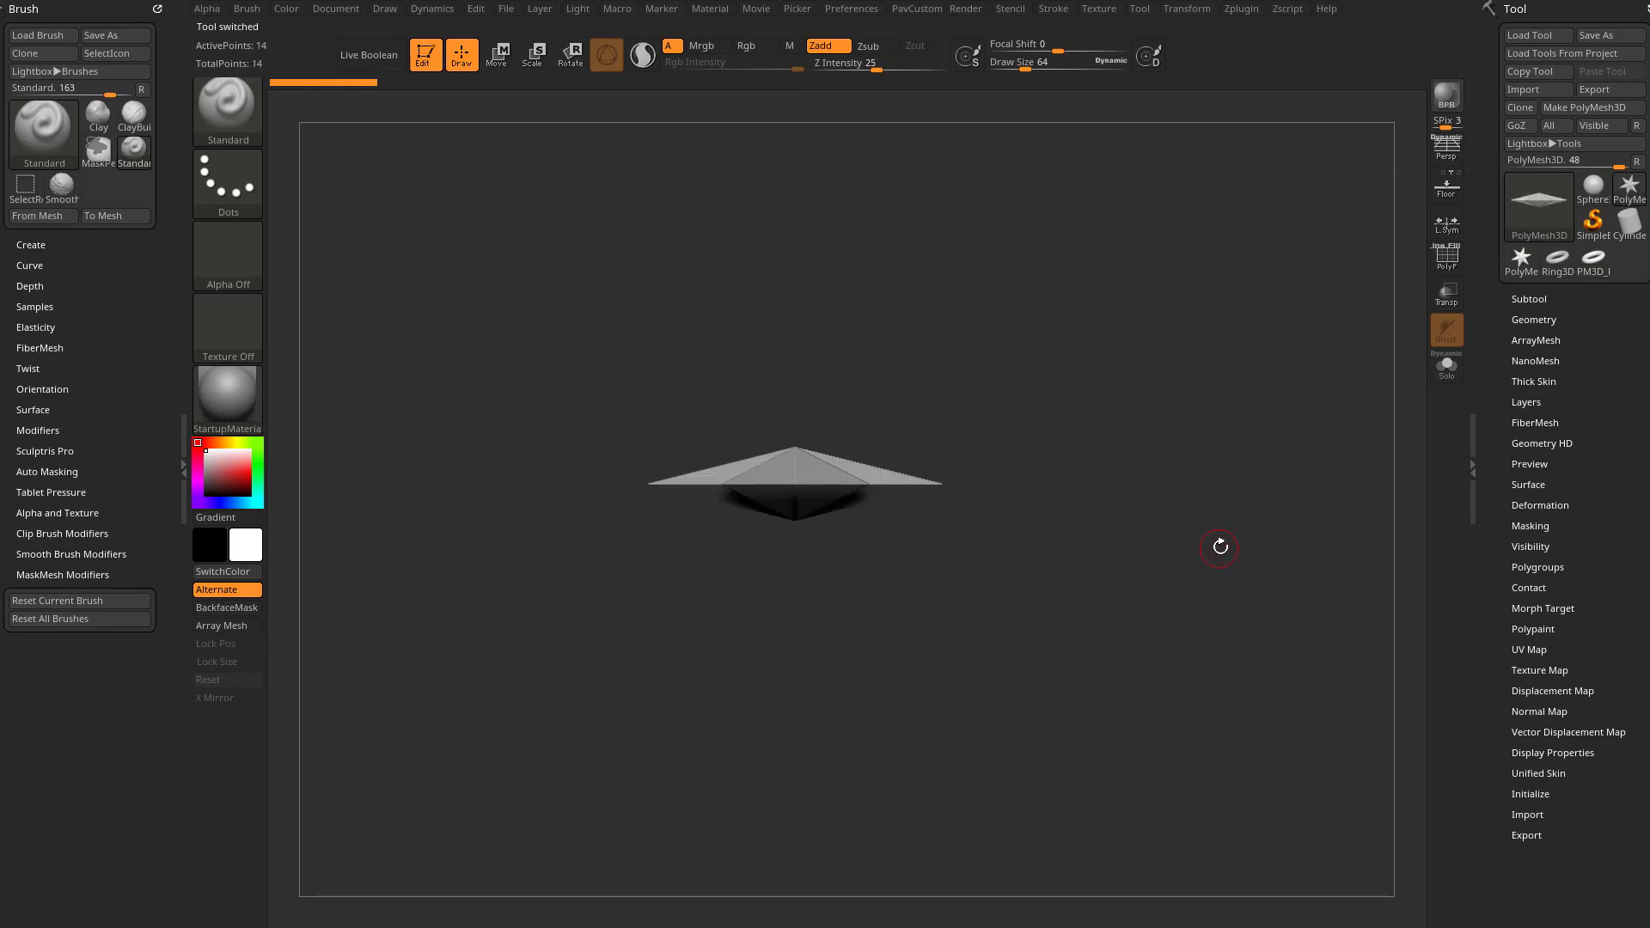
drag(1237, 457, 1251, 350)
click(1446, 185)
mouse_move(1195, 453)
mouse_down()
mouse_move(1178, 461)
mouse_move(1152, 412)
mouse_move(1192, 464)
mouse_up()
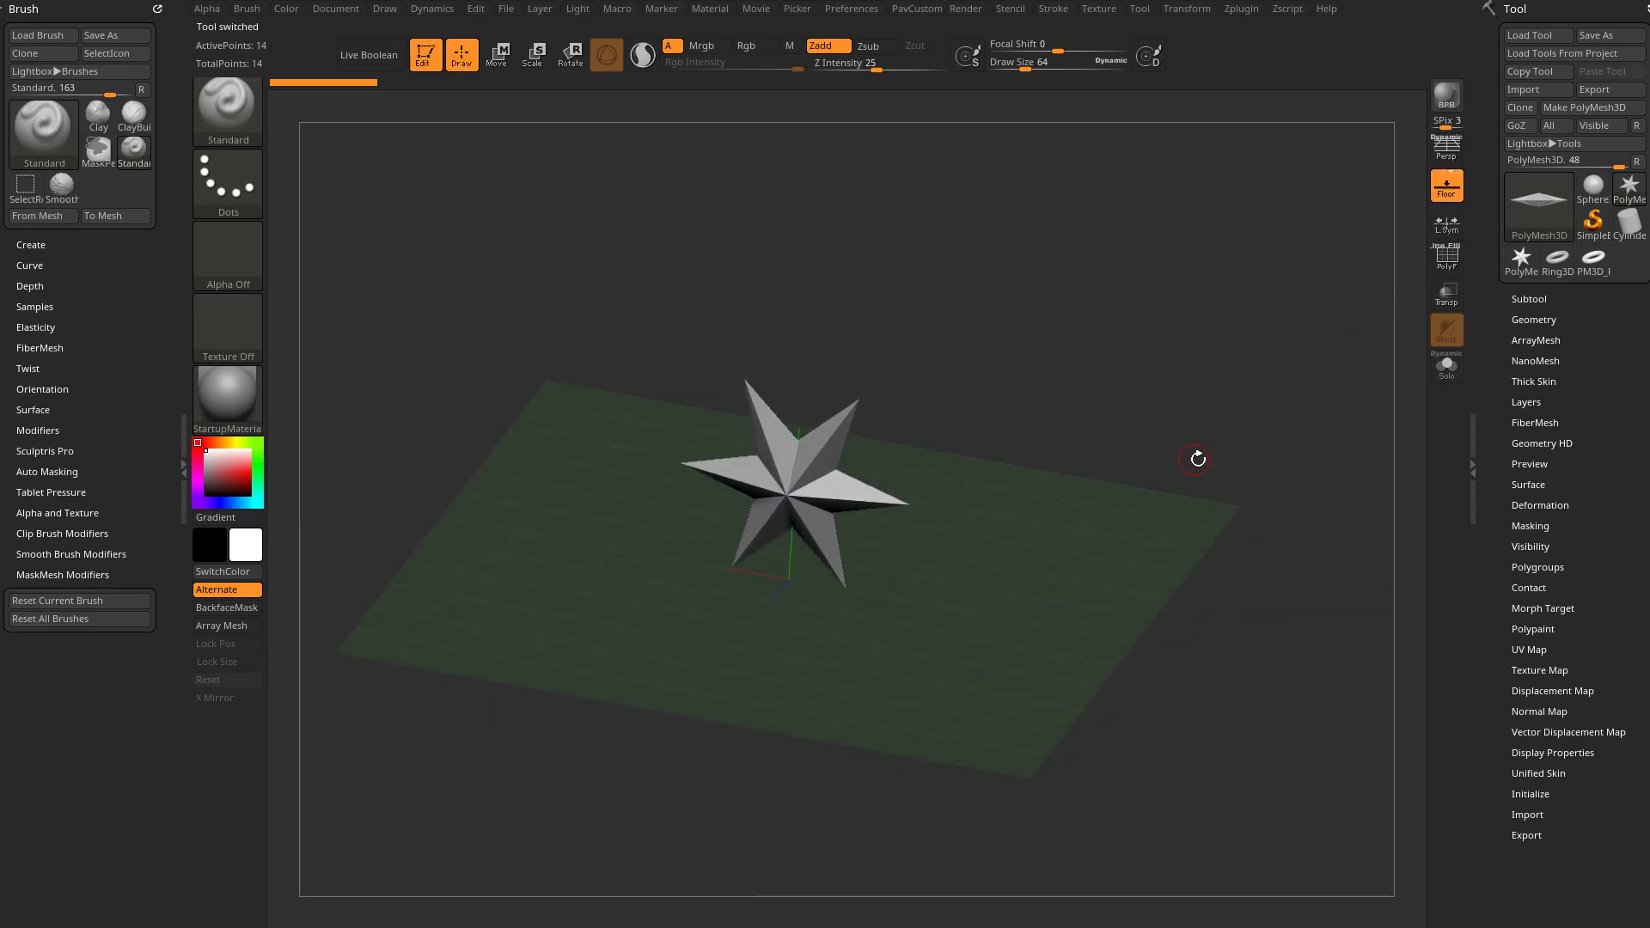
Expand the CamView preferences and toggle CamView while rotating the star.
click(852, 10)
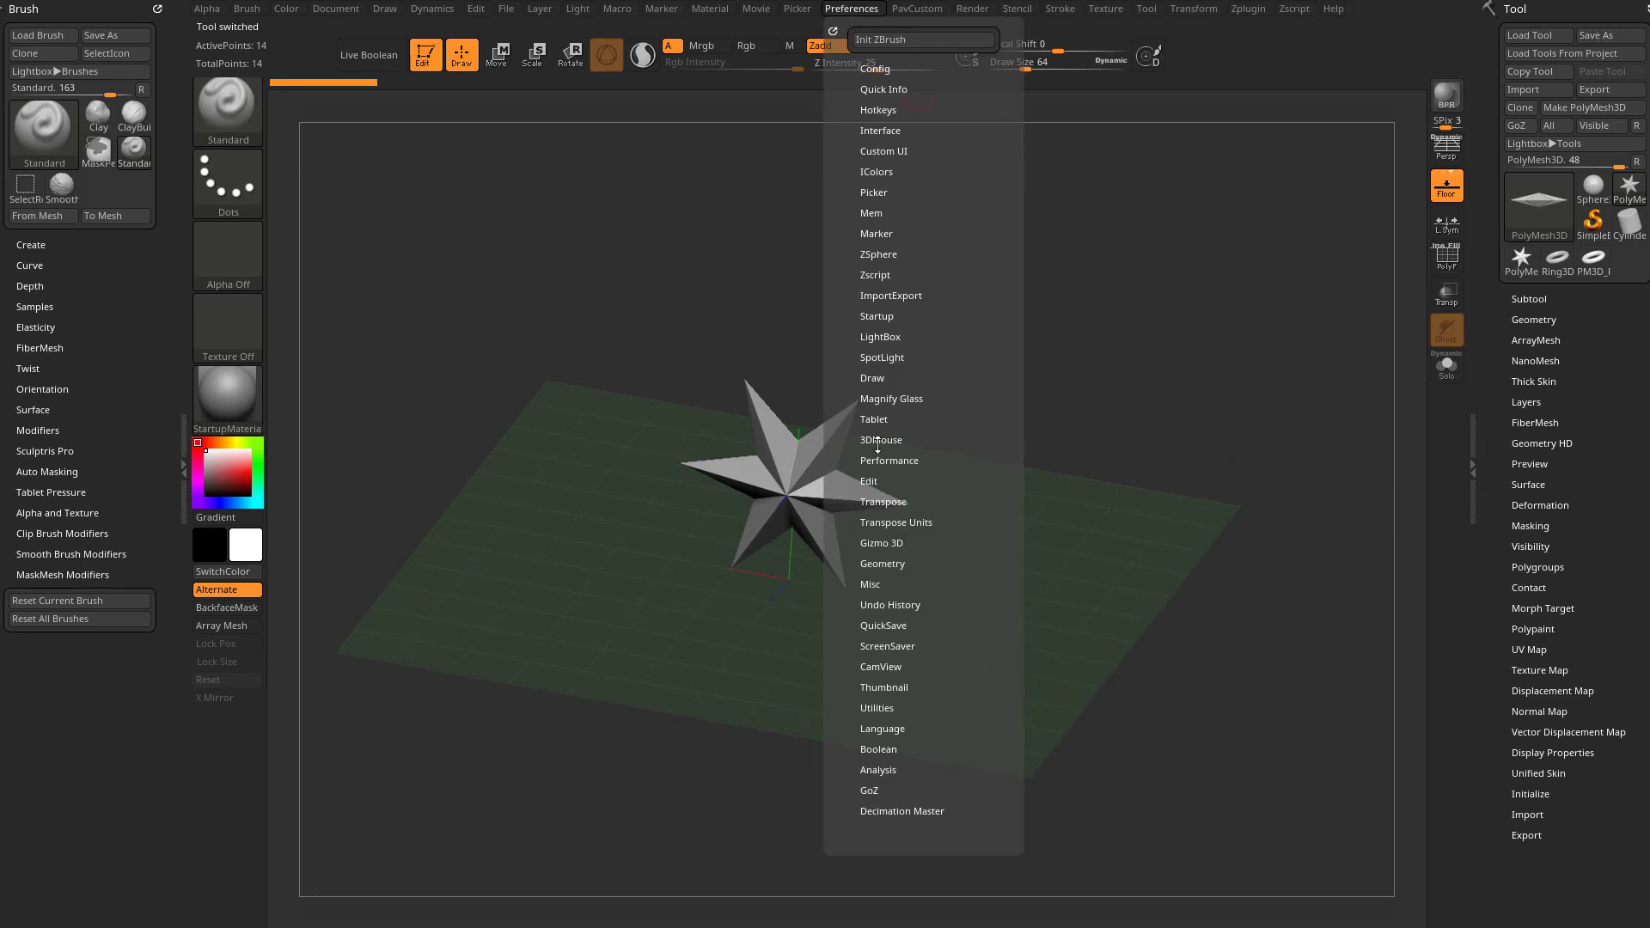
click(881, 667)
click(881, 680)
drag(1248, 423, 1202, 499)
click(867, 10)
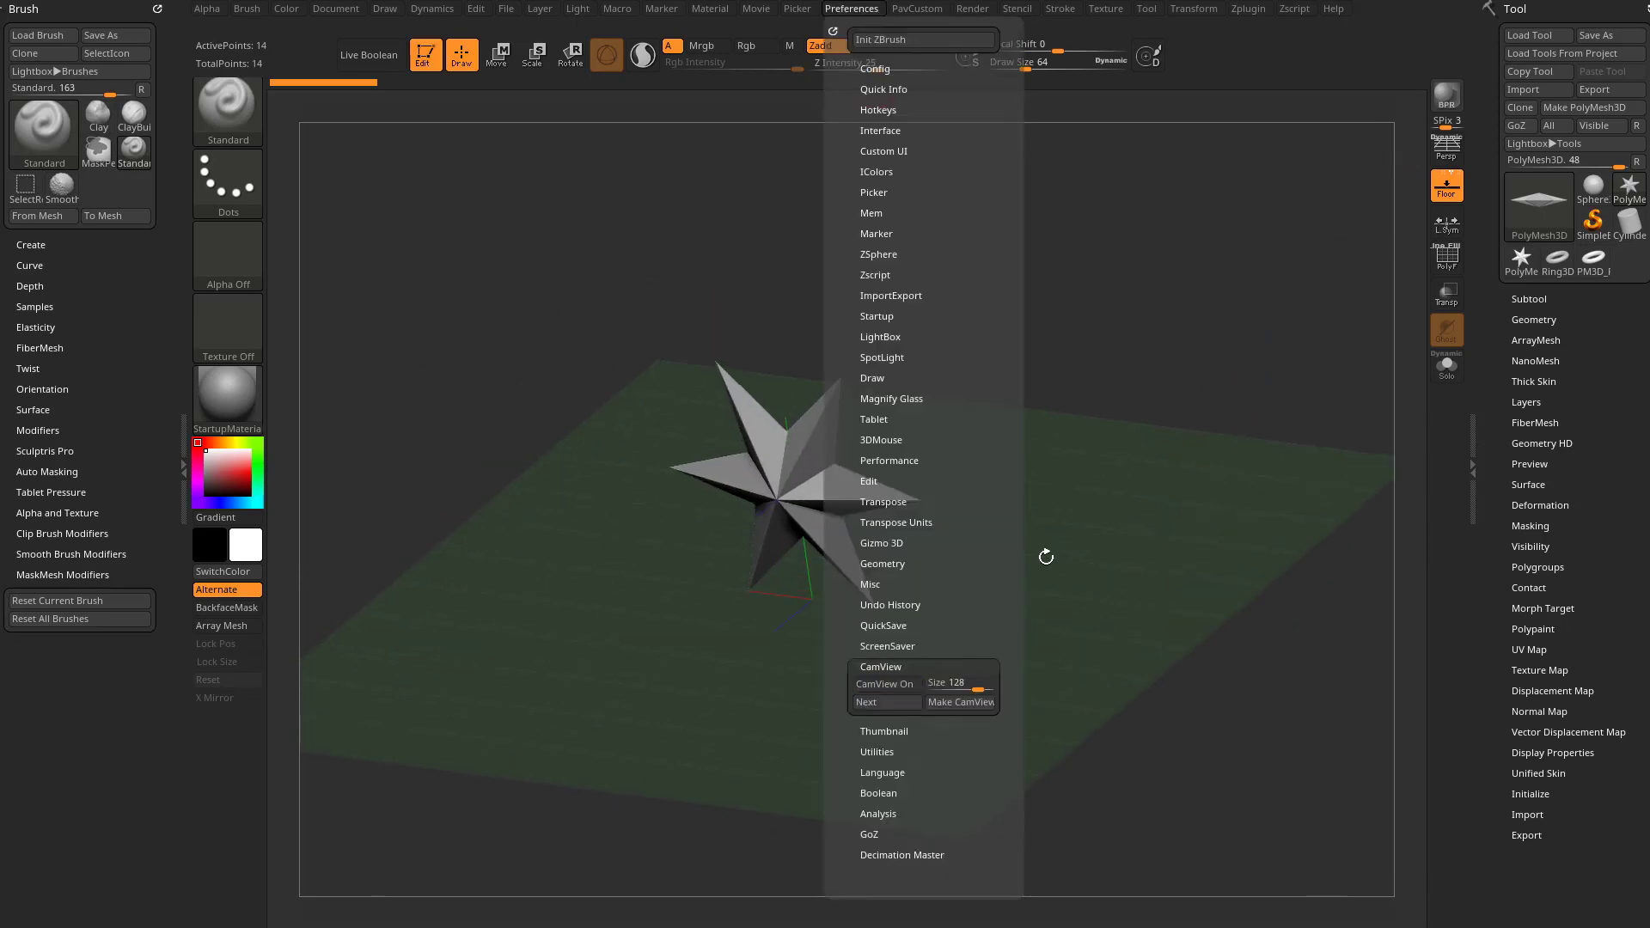
Turn the view to a straight side view of the star with the floor edge-on.
drag(1057, 533, 1118, 486)
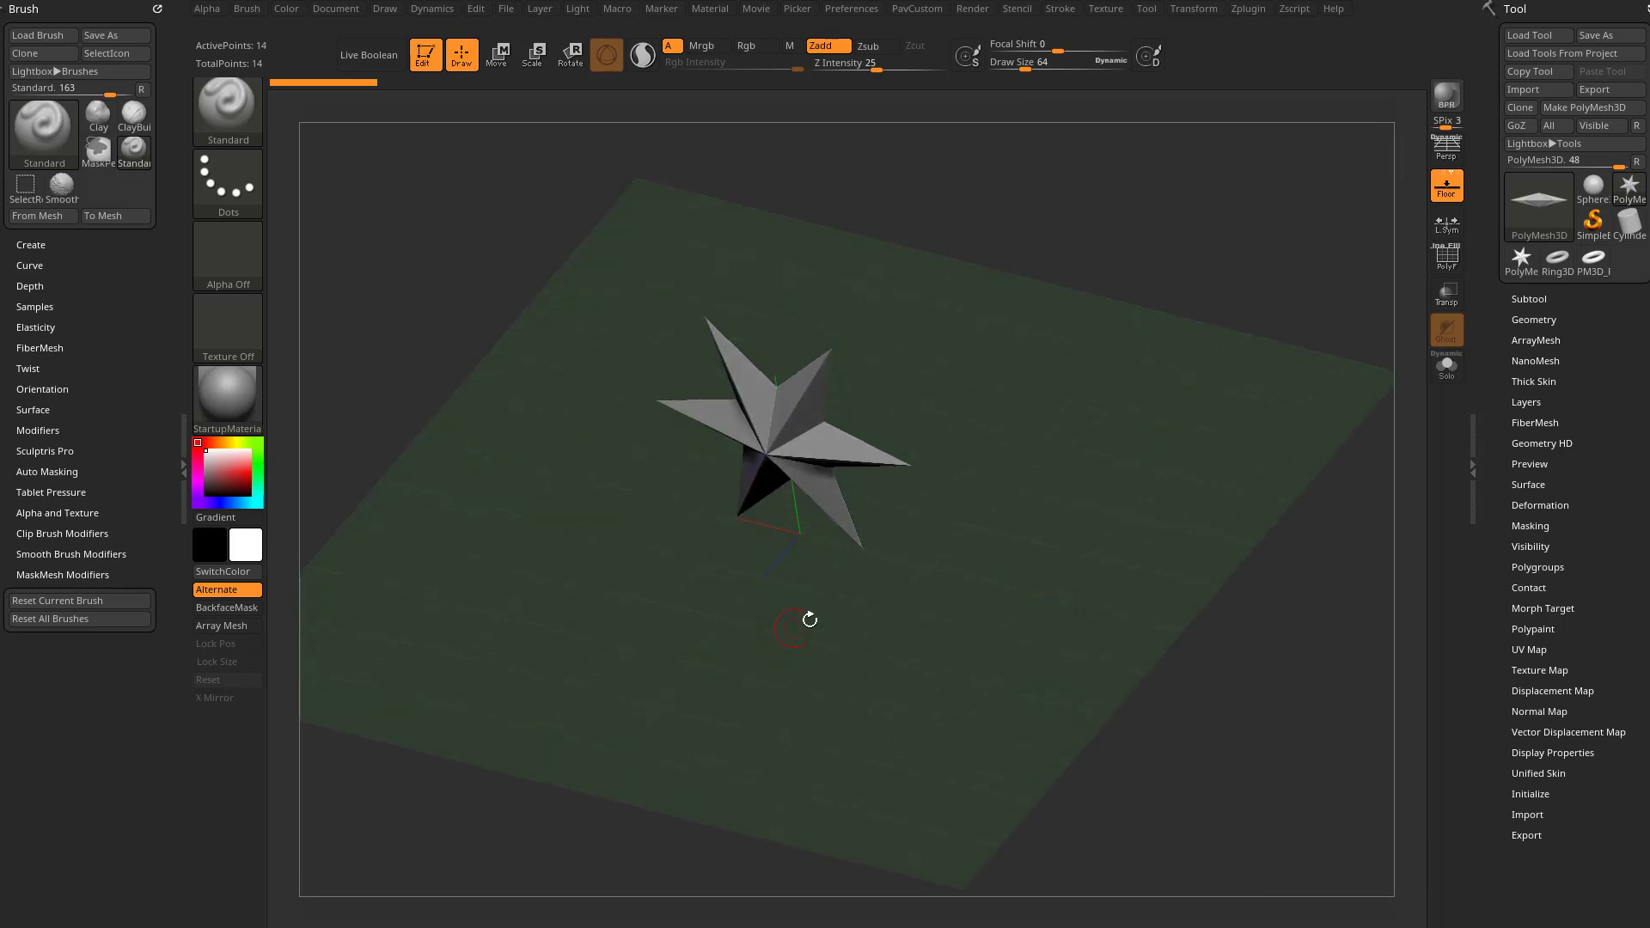
drag(844, 559, 883, 531)
drag(1030, 465, 1168, 569)
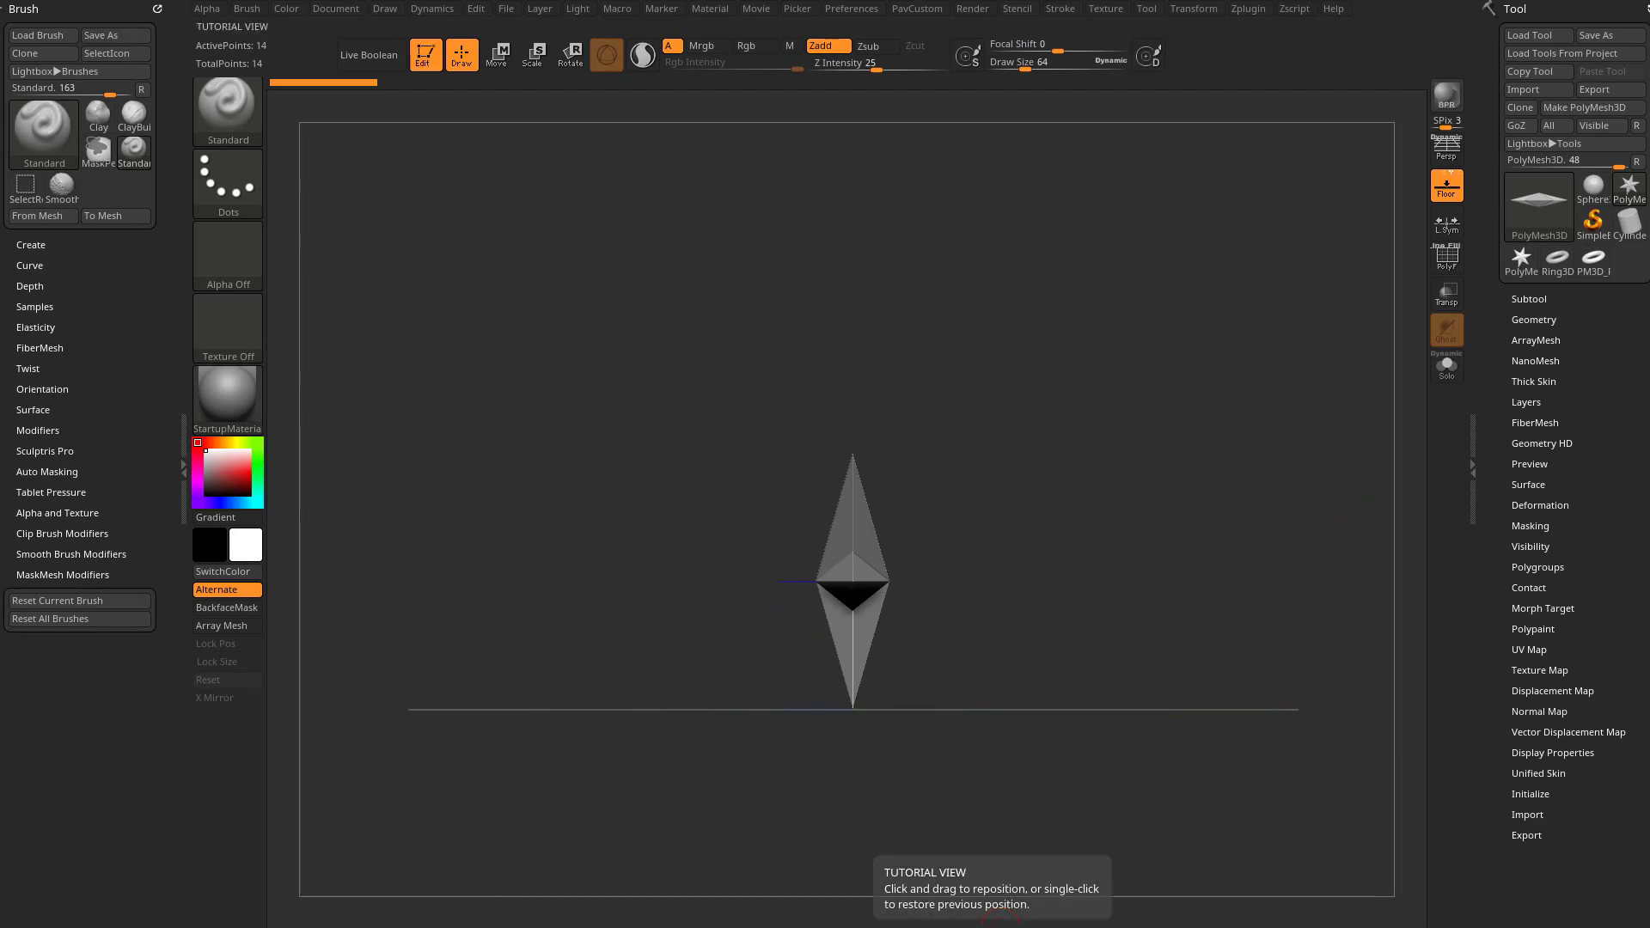
Switch to the browser, open the ZBrush 2021.6 feature video on YouTube and pause it.
key(alt+Tab)
click(453, 450)
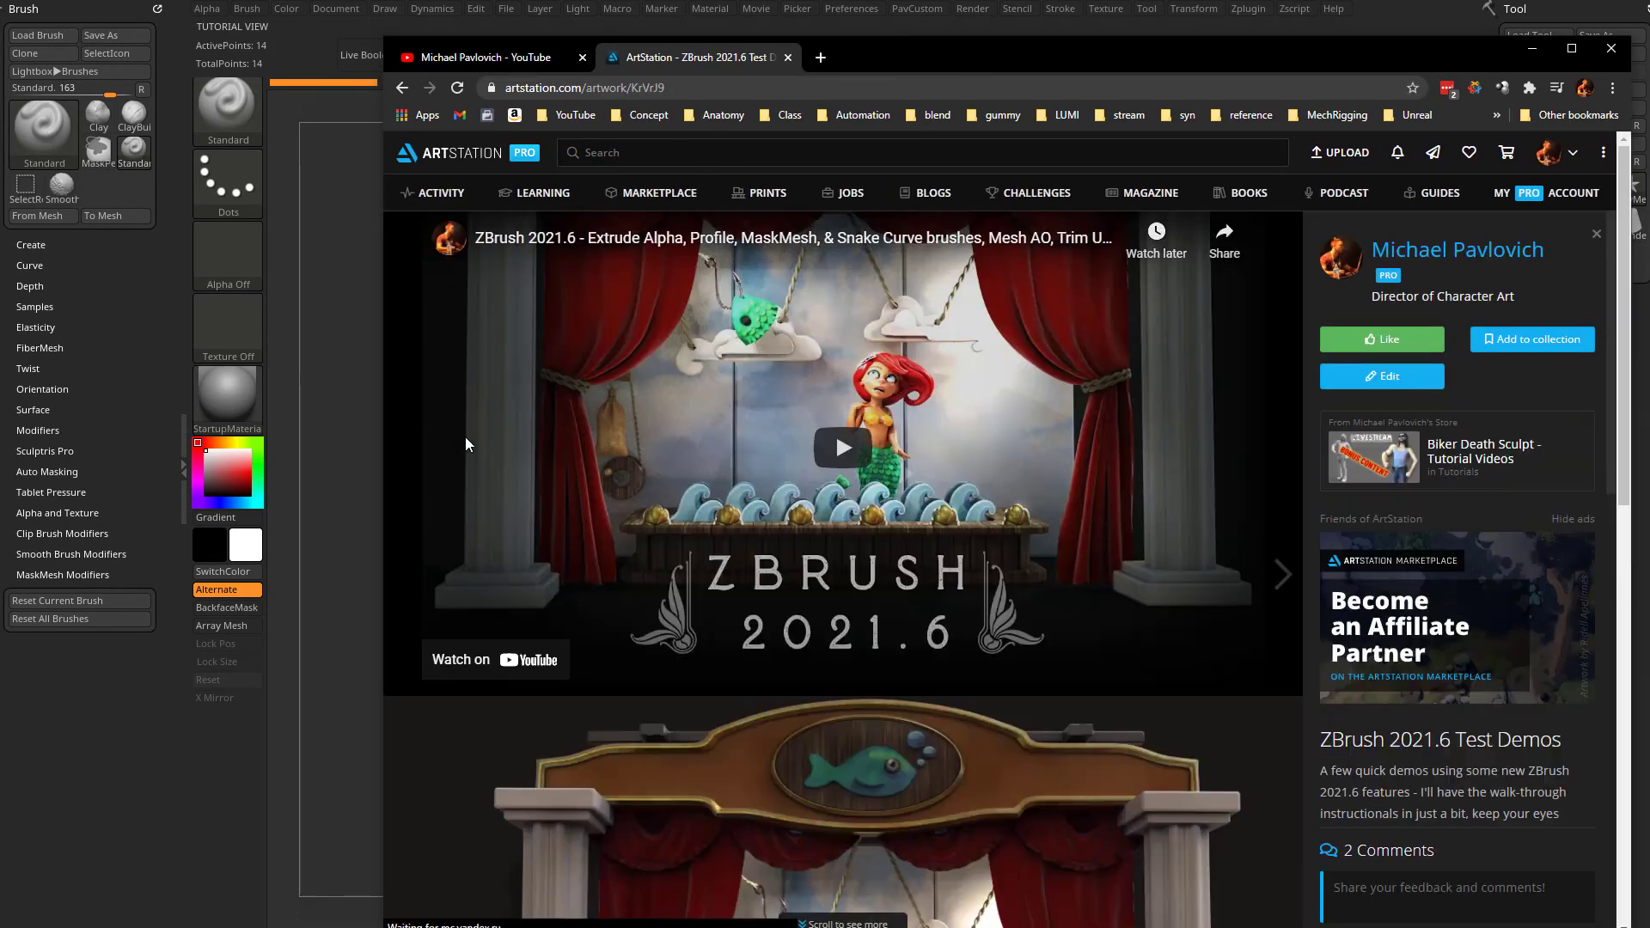
click(464, 58)
scroll(642, 484, down, 3)
click(697, 637)
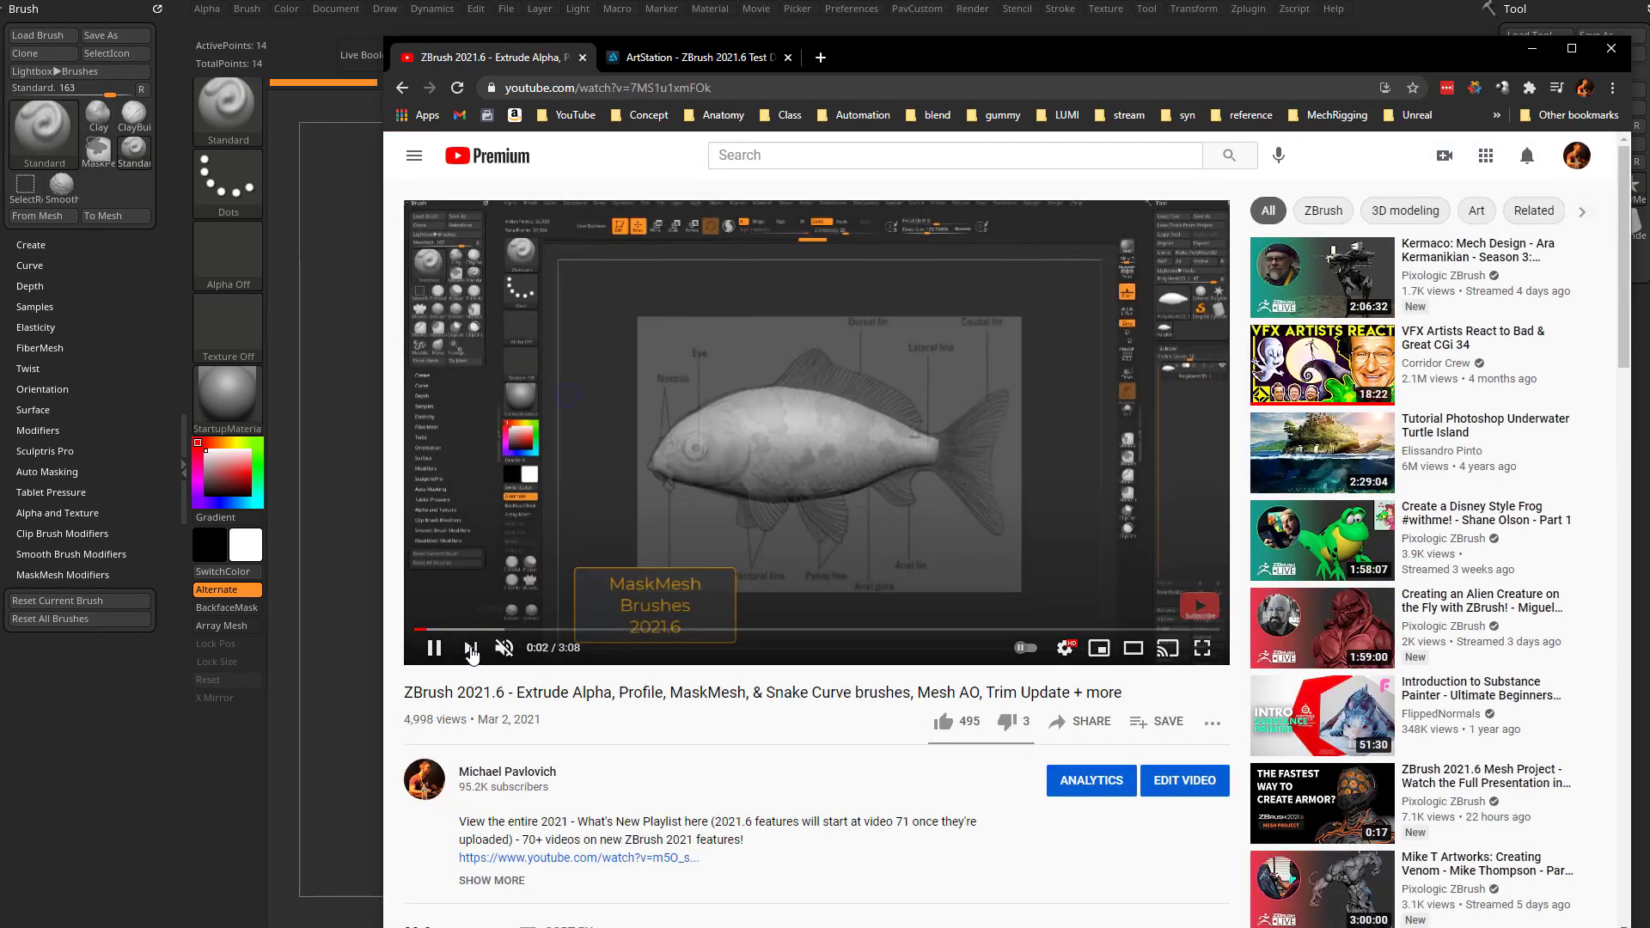
click(434, 647)
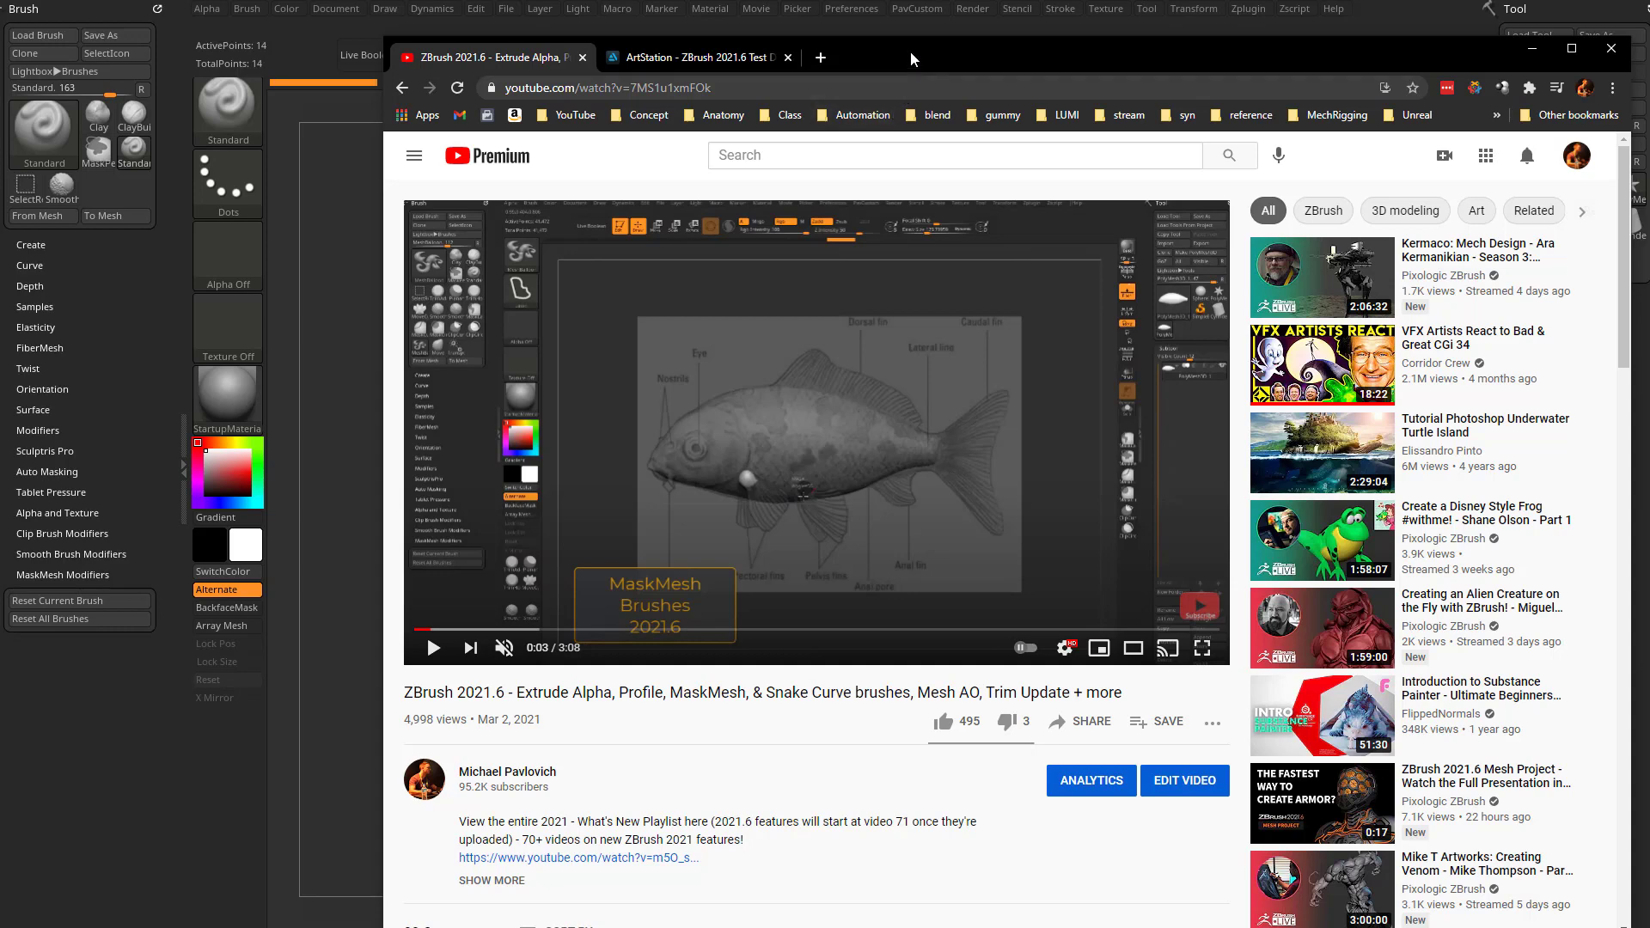
Switch back to ZBrush and import Fish.jpg from the ZBDemo folder as a texture.
key(alt+Tab)
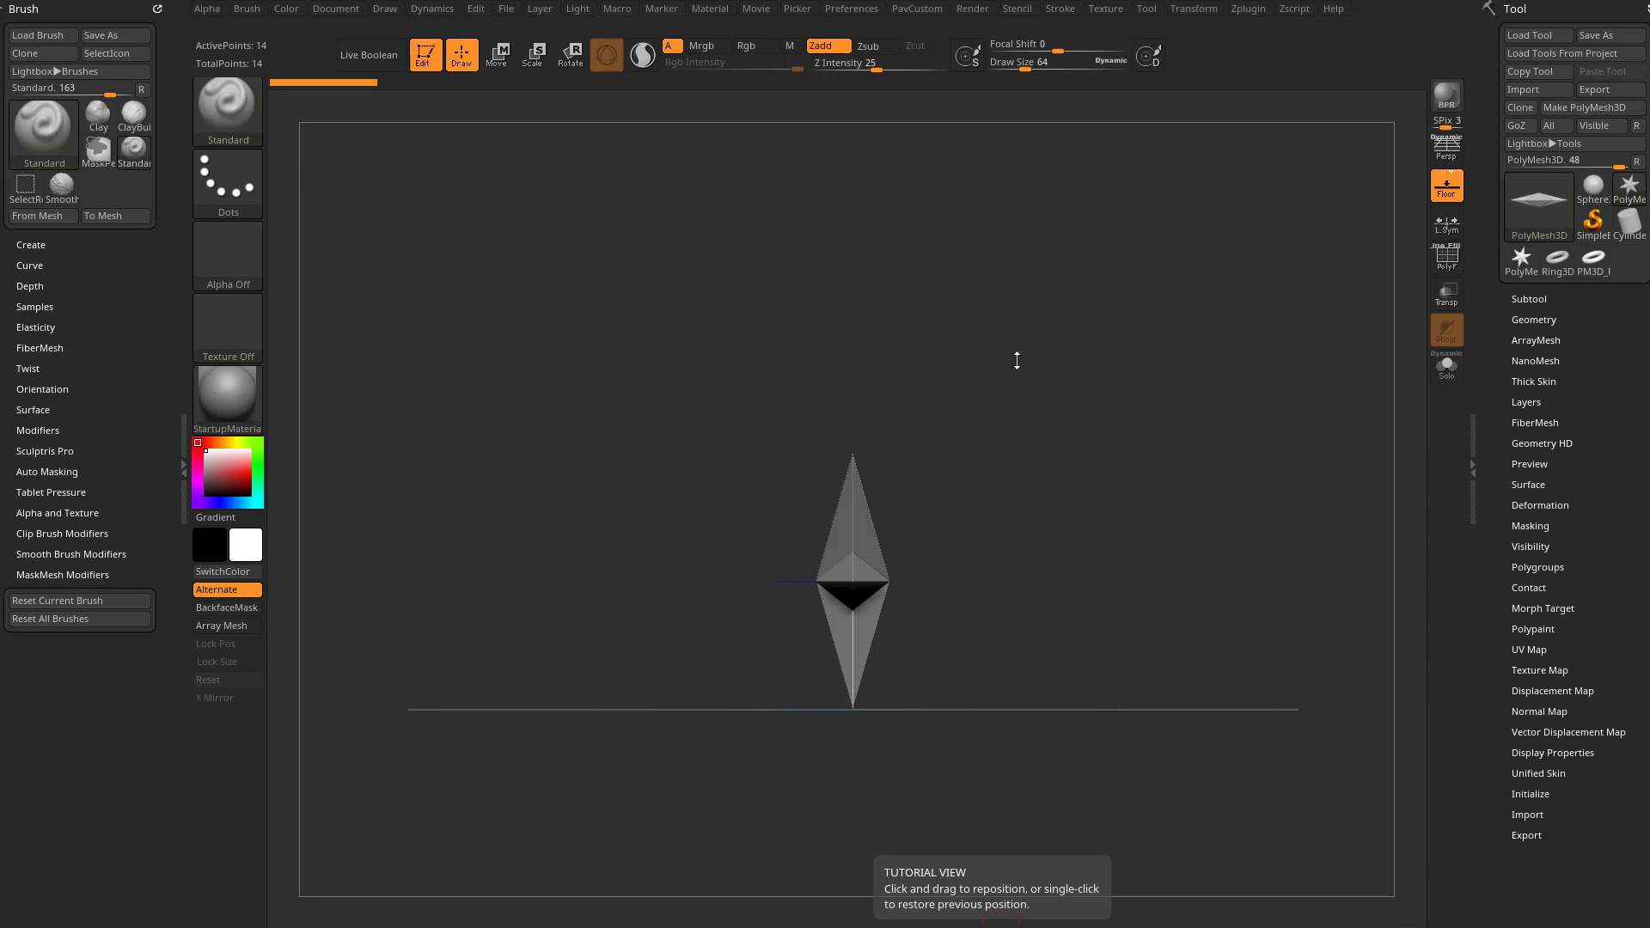
click(1104, 11)
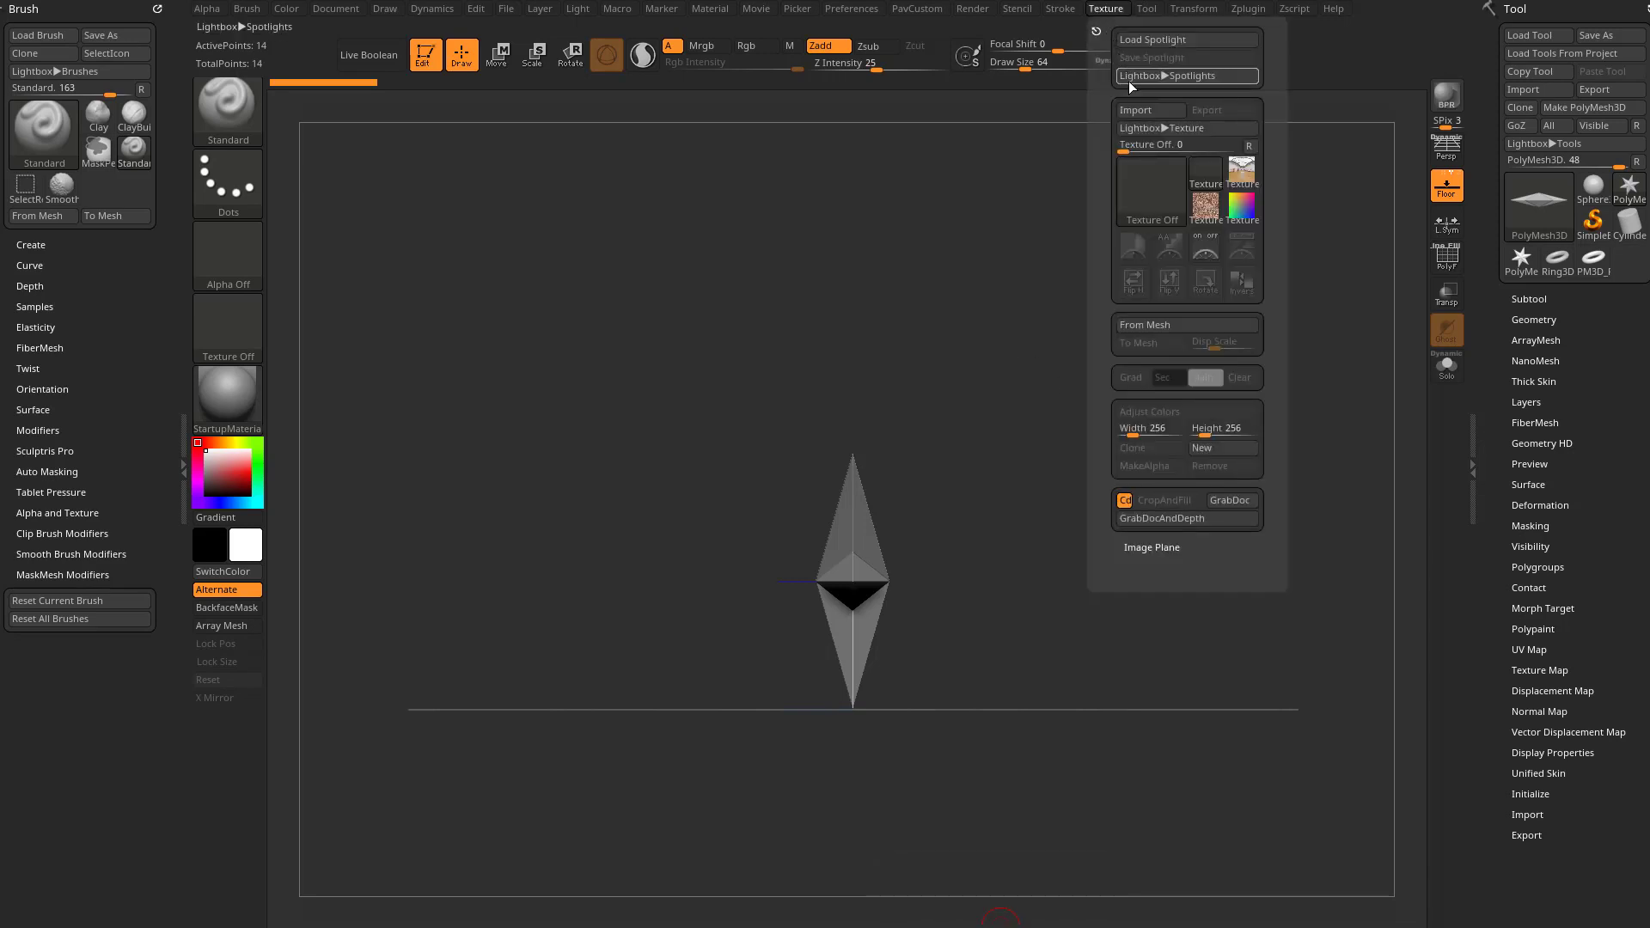
click(1132, 108)
click(506, 325)
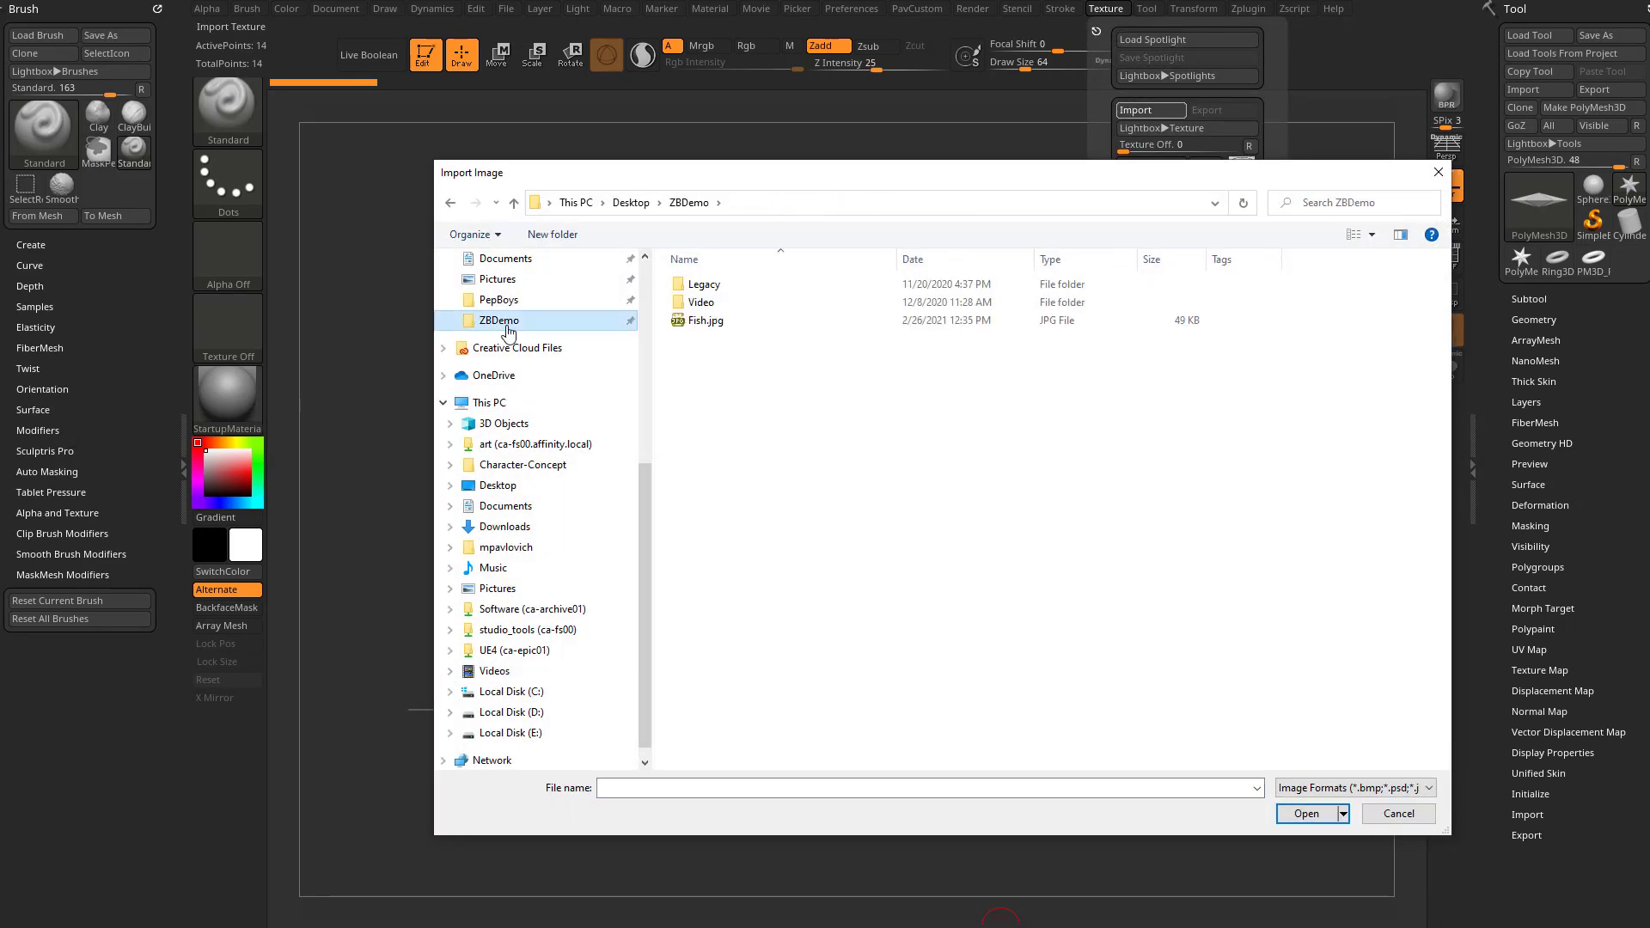
double_click(700, 321)
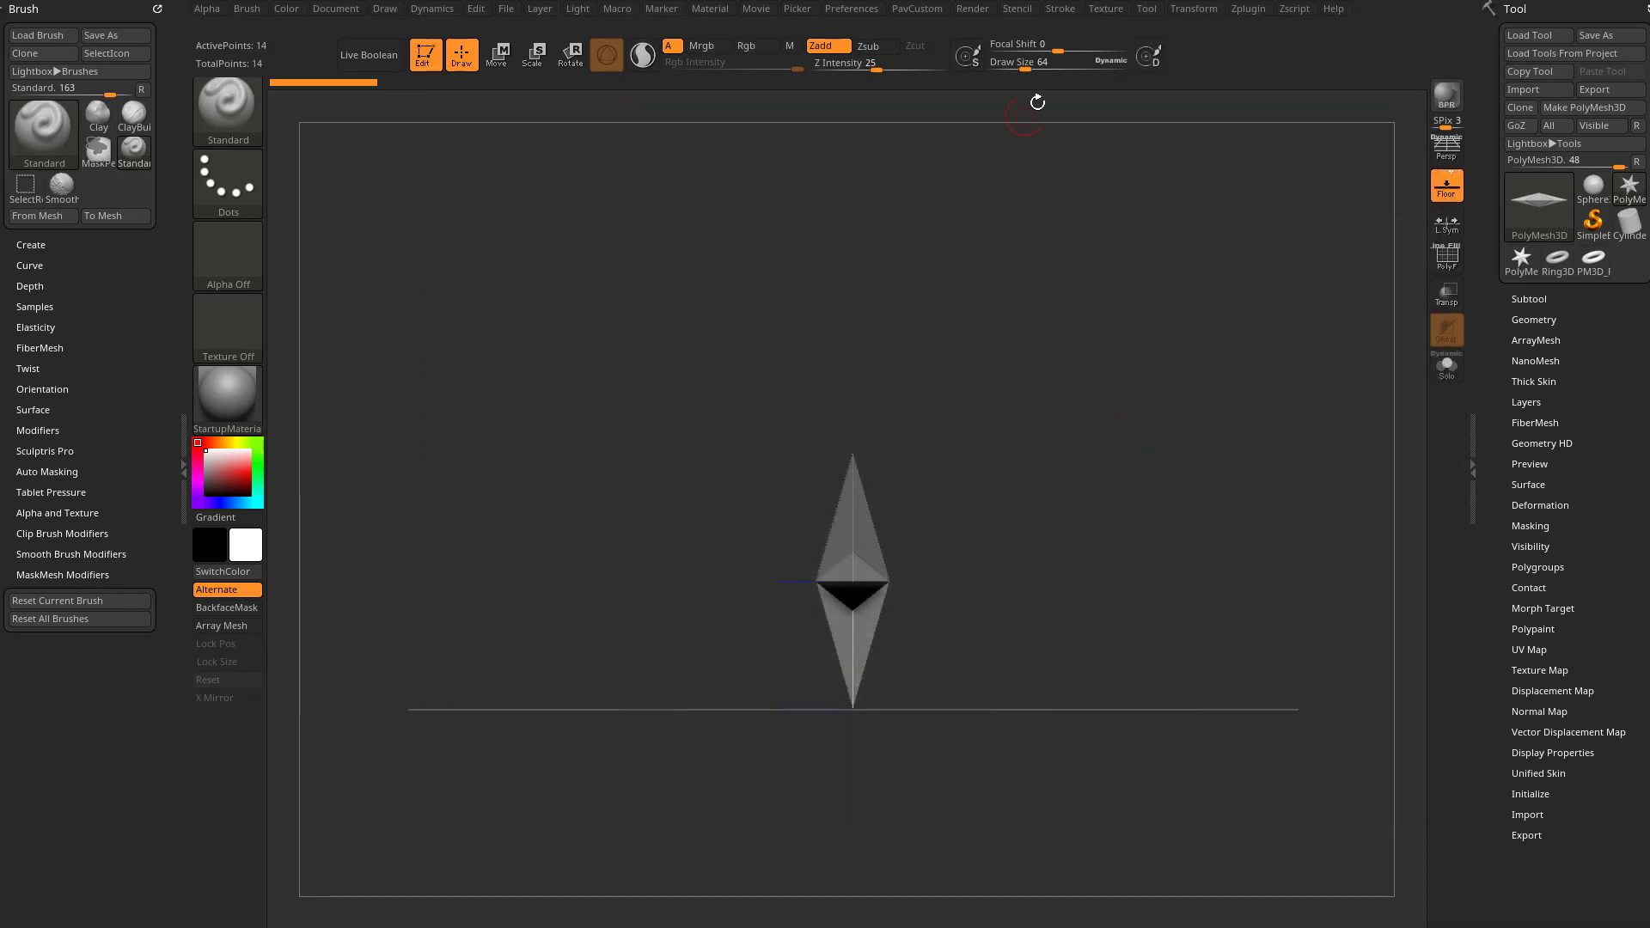
Add the fish texture to Spotlight and scale down and fade the image over the star.
click(1108, 10)
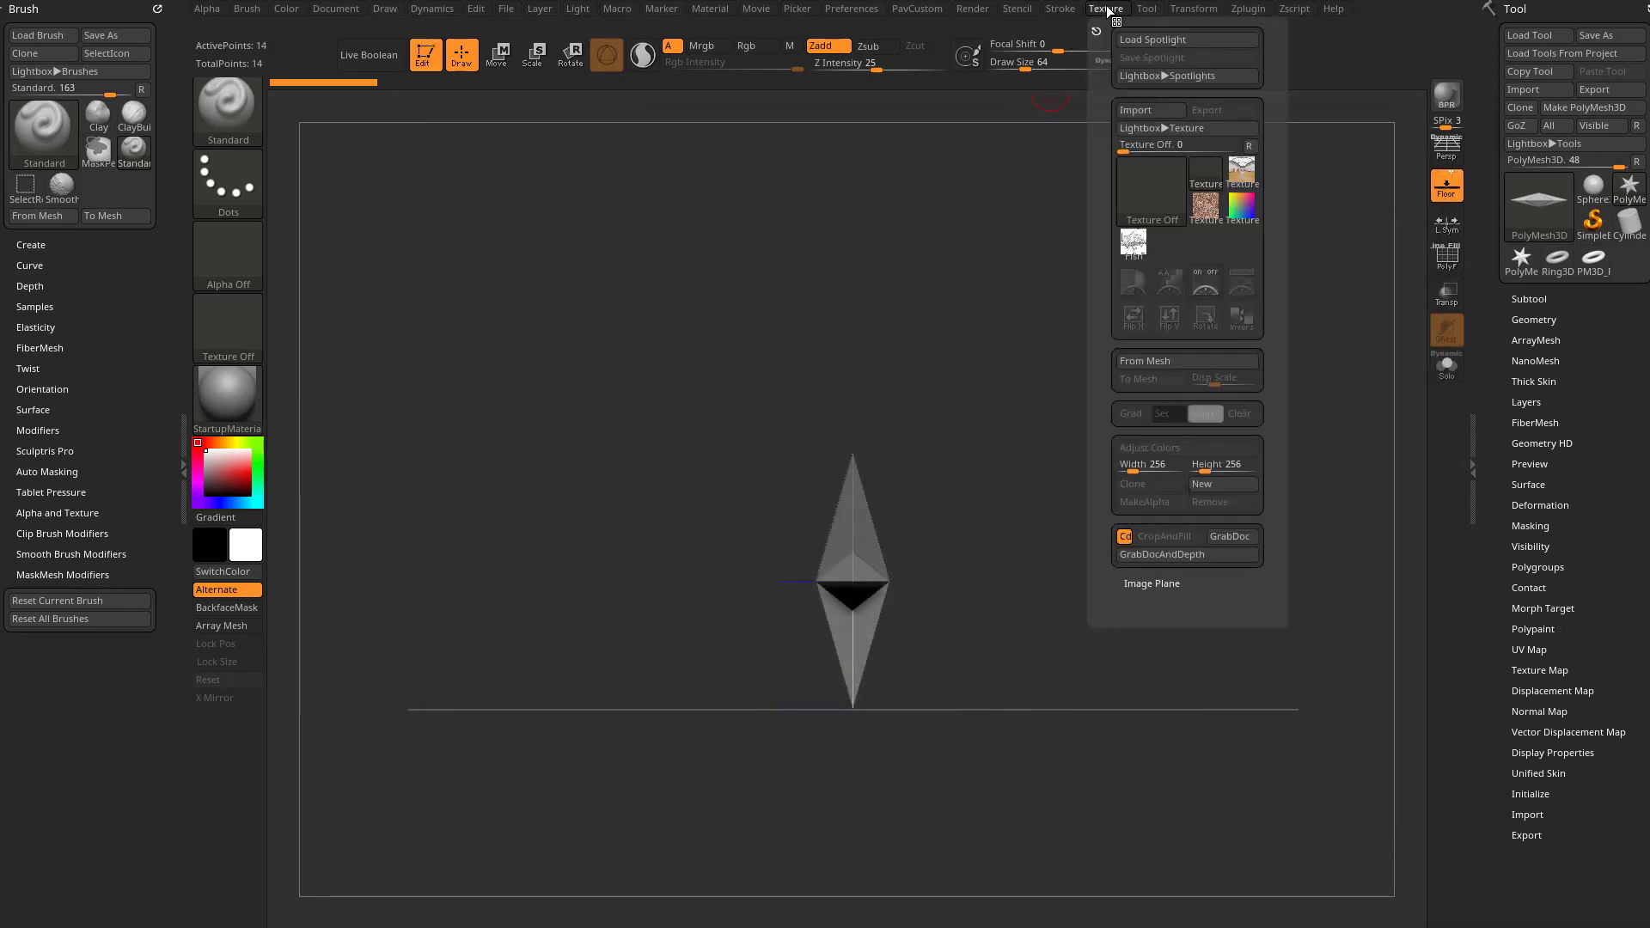
click(1132, 242)
click(1242, 282)
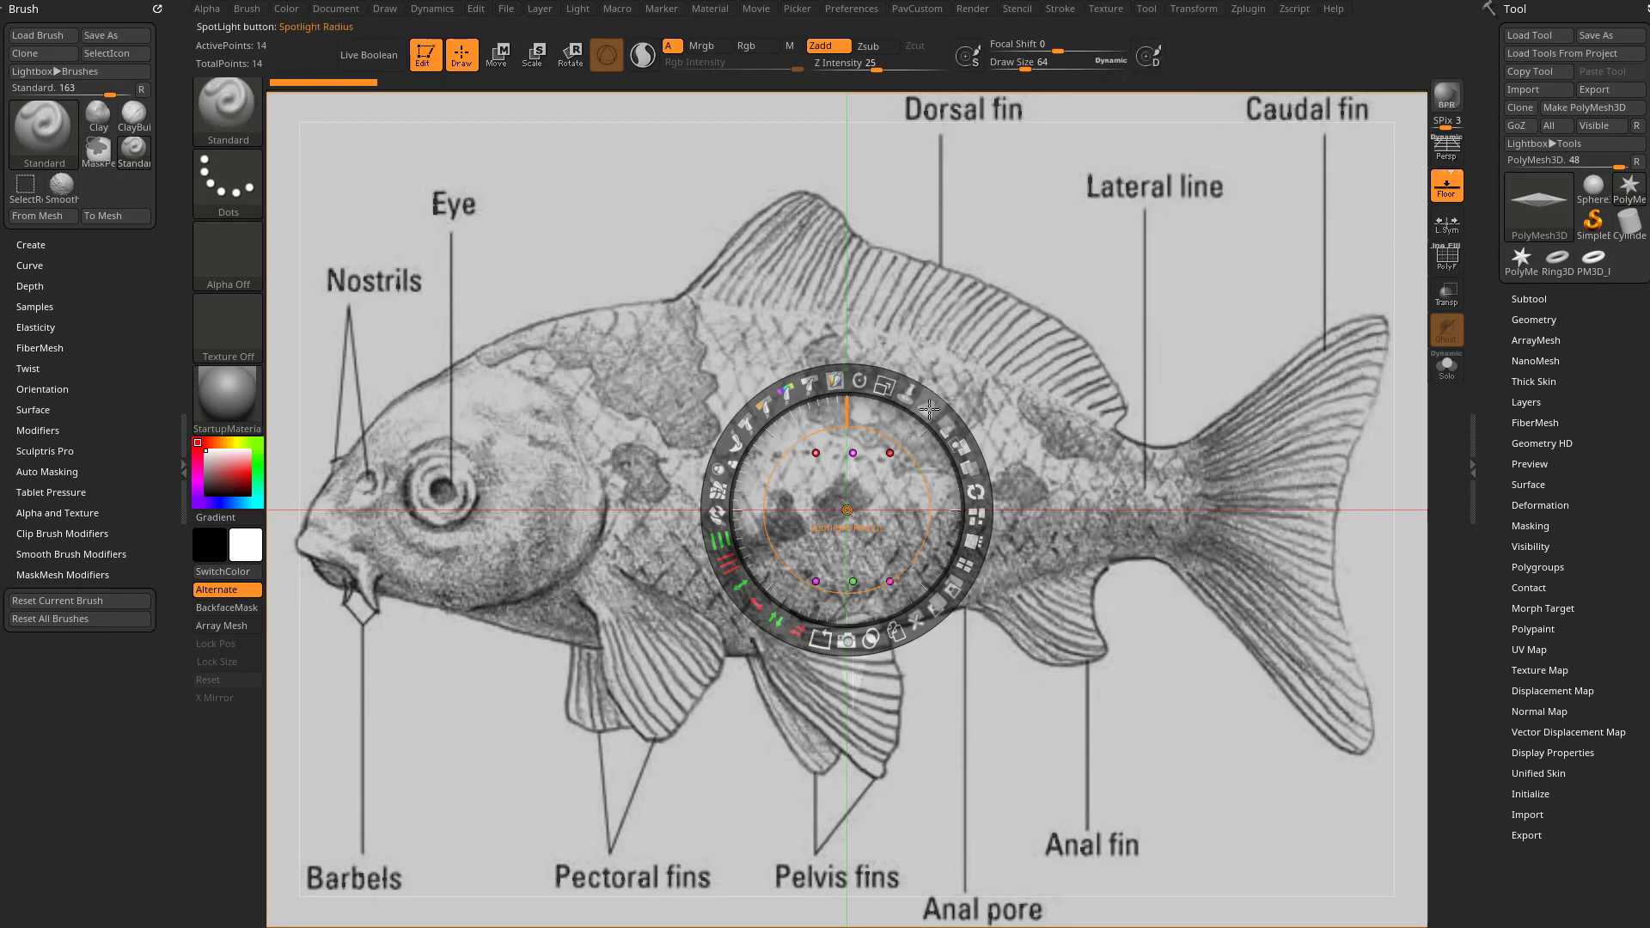
drag(944, 423, 796, 383)
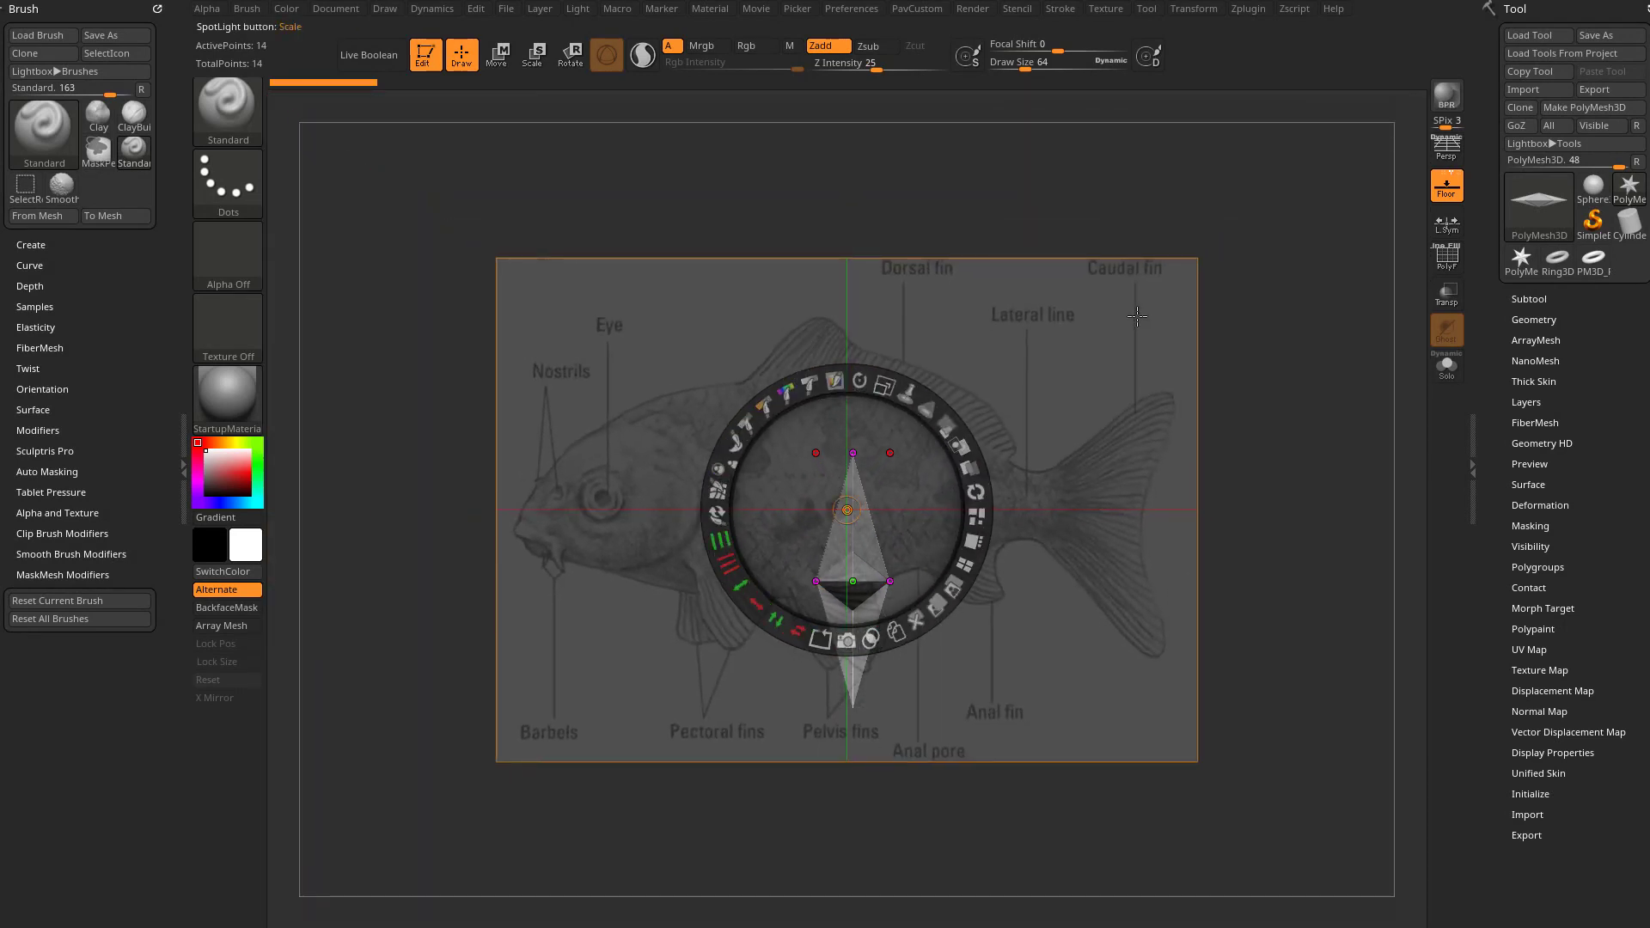
Switch to the browser and look up the Spotlight 2.0 Basics video in the ZBrush 2019 What's New playlist on ArtStation.
key(alt+Tab)
scroll(767, 458, down, 4)
scroll(763, 478, down, 7)
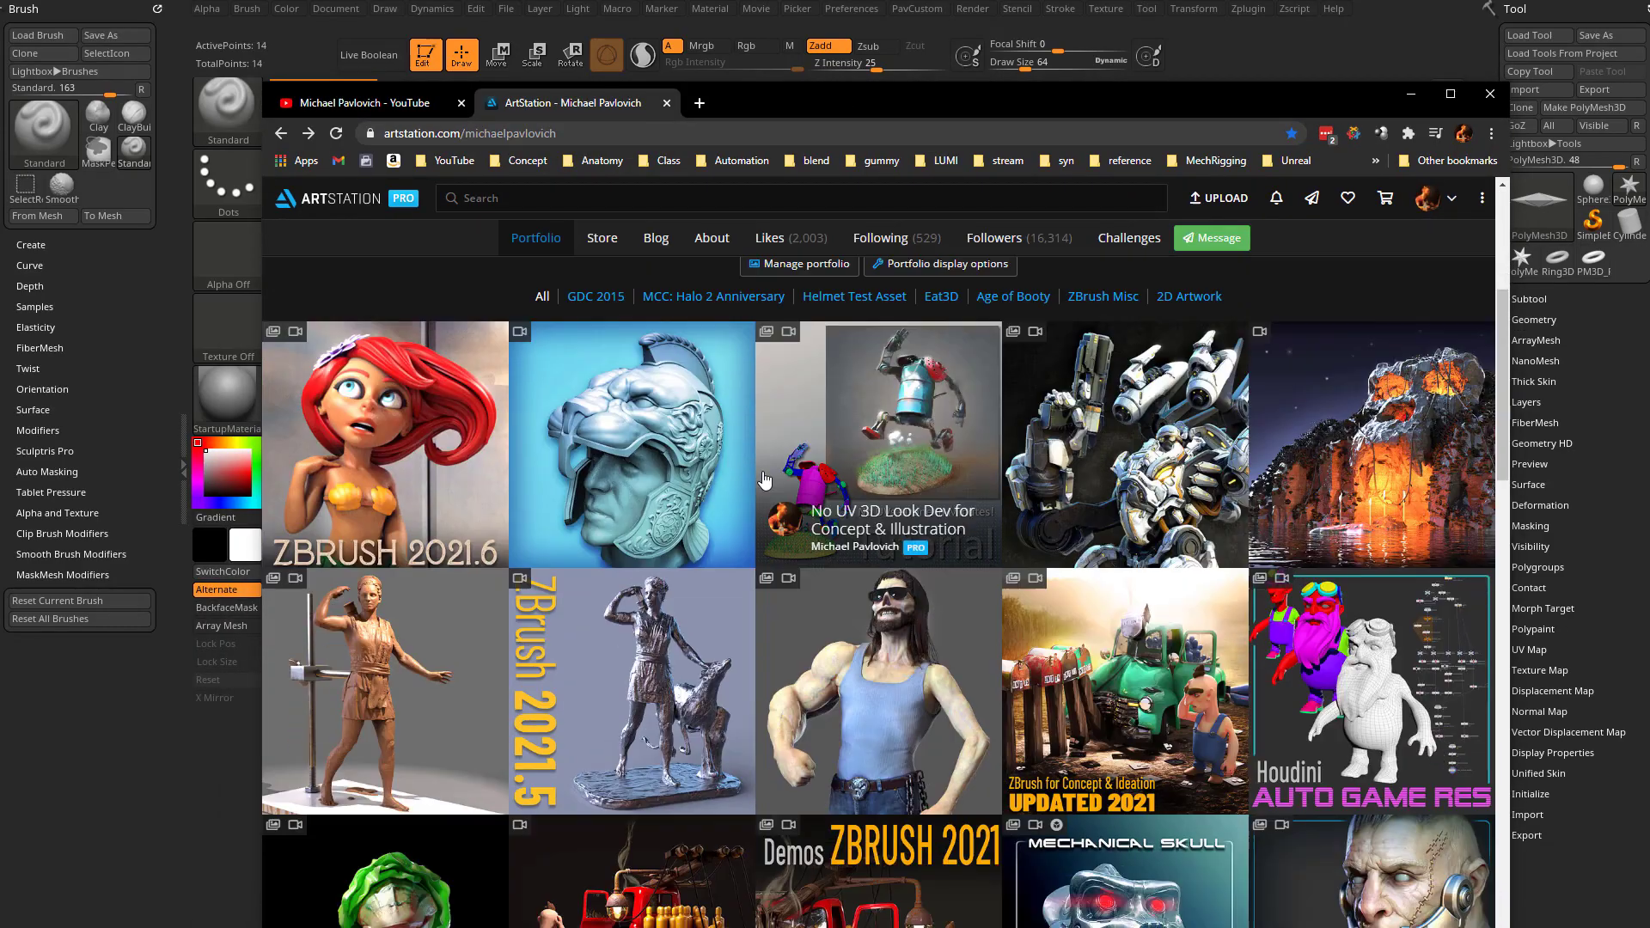
click(436, 627)
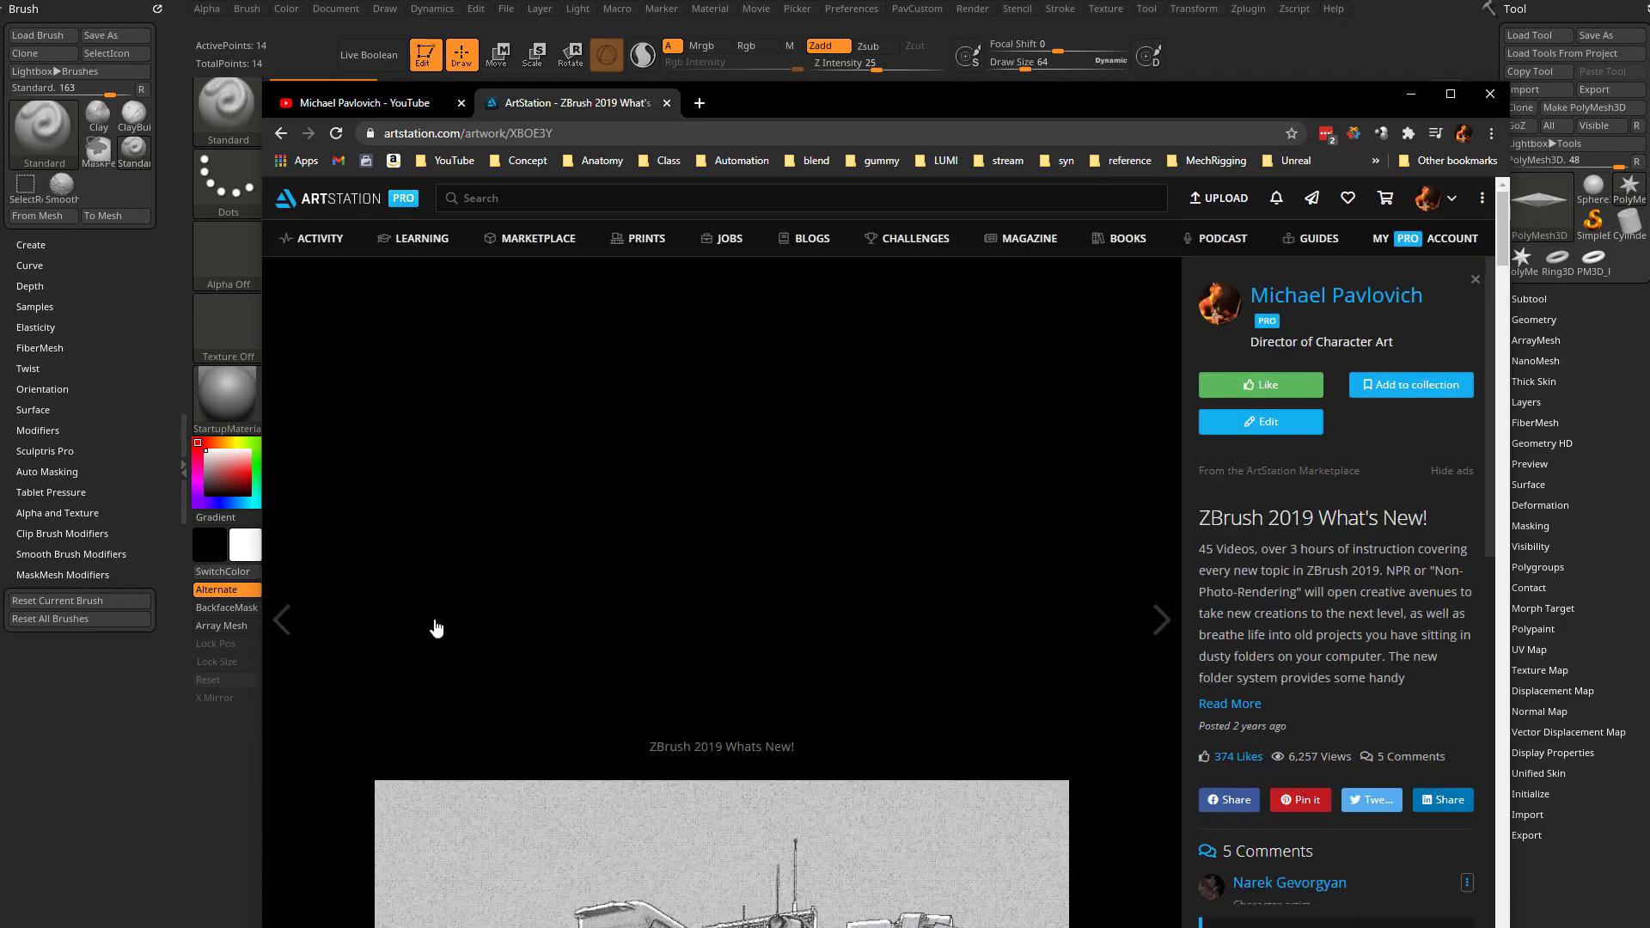
click(1117, 280)
scroll(999, 513, down, 5)
scroll(999, 513, down, 10)
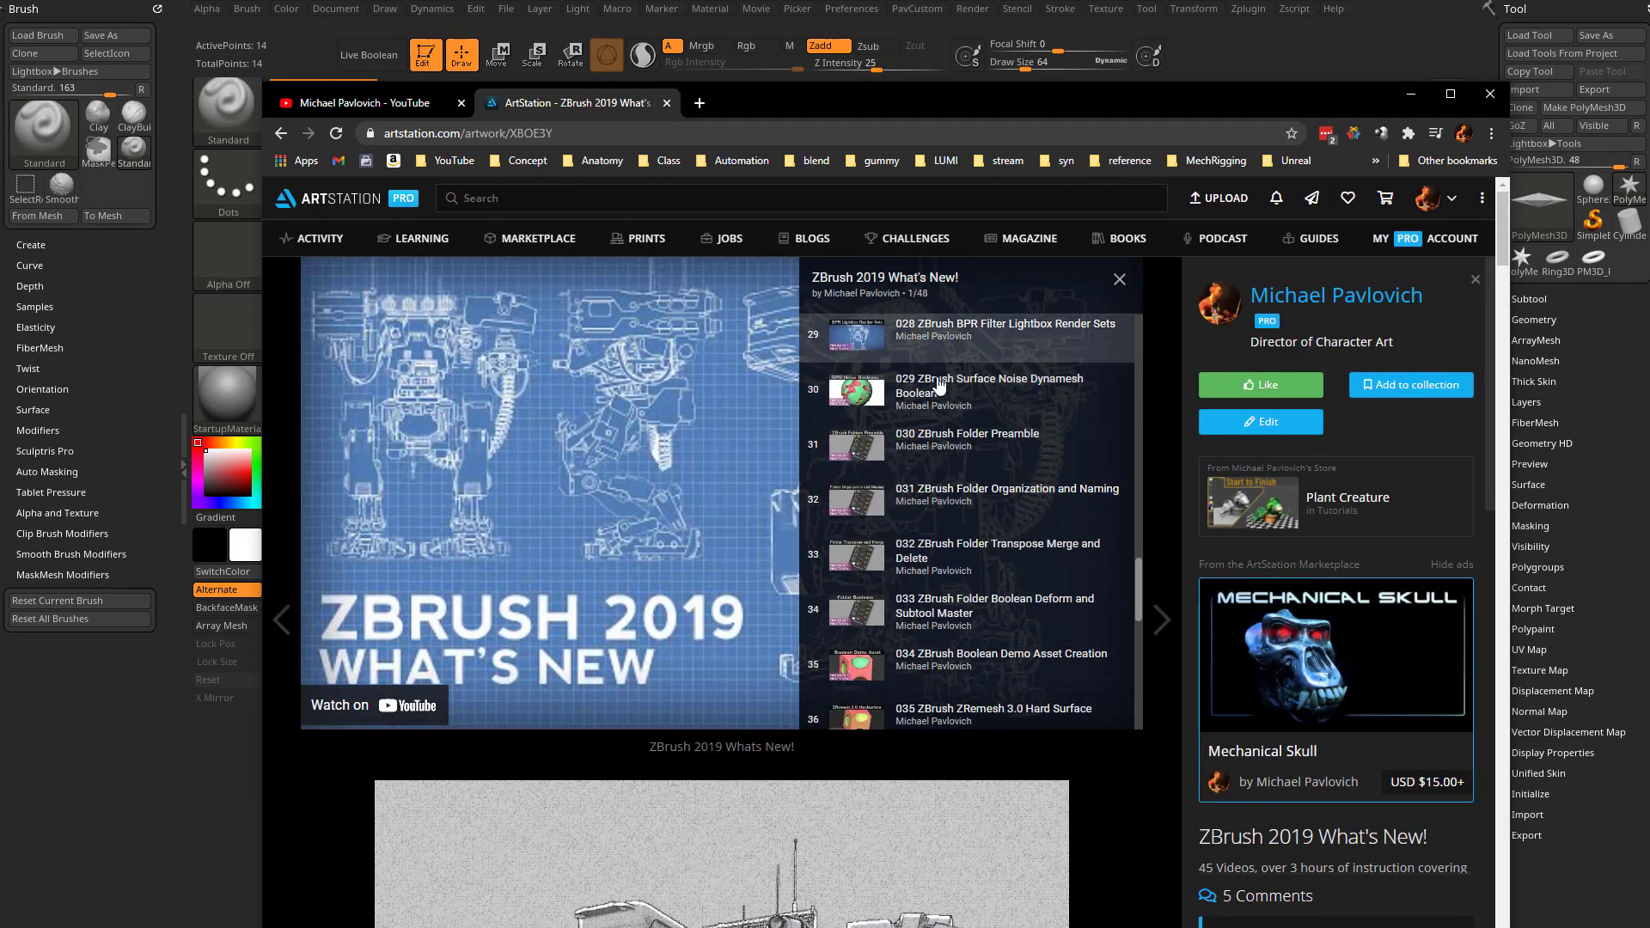
scroll(968, 505, down, 3)
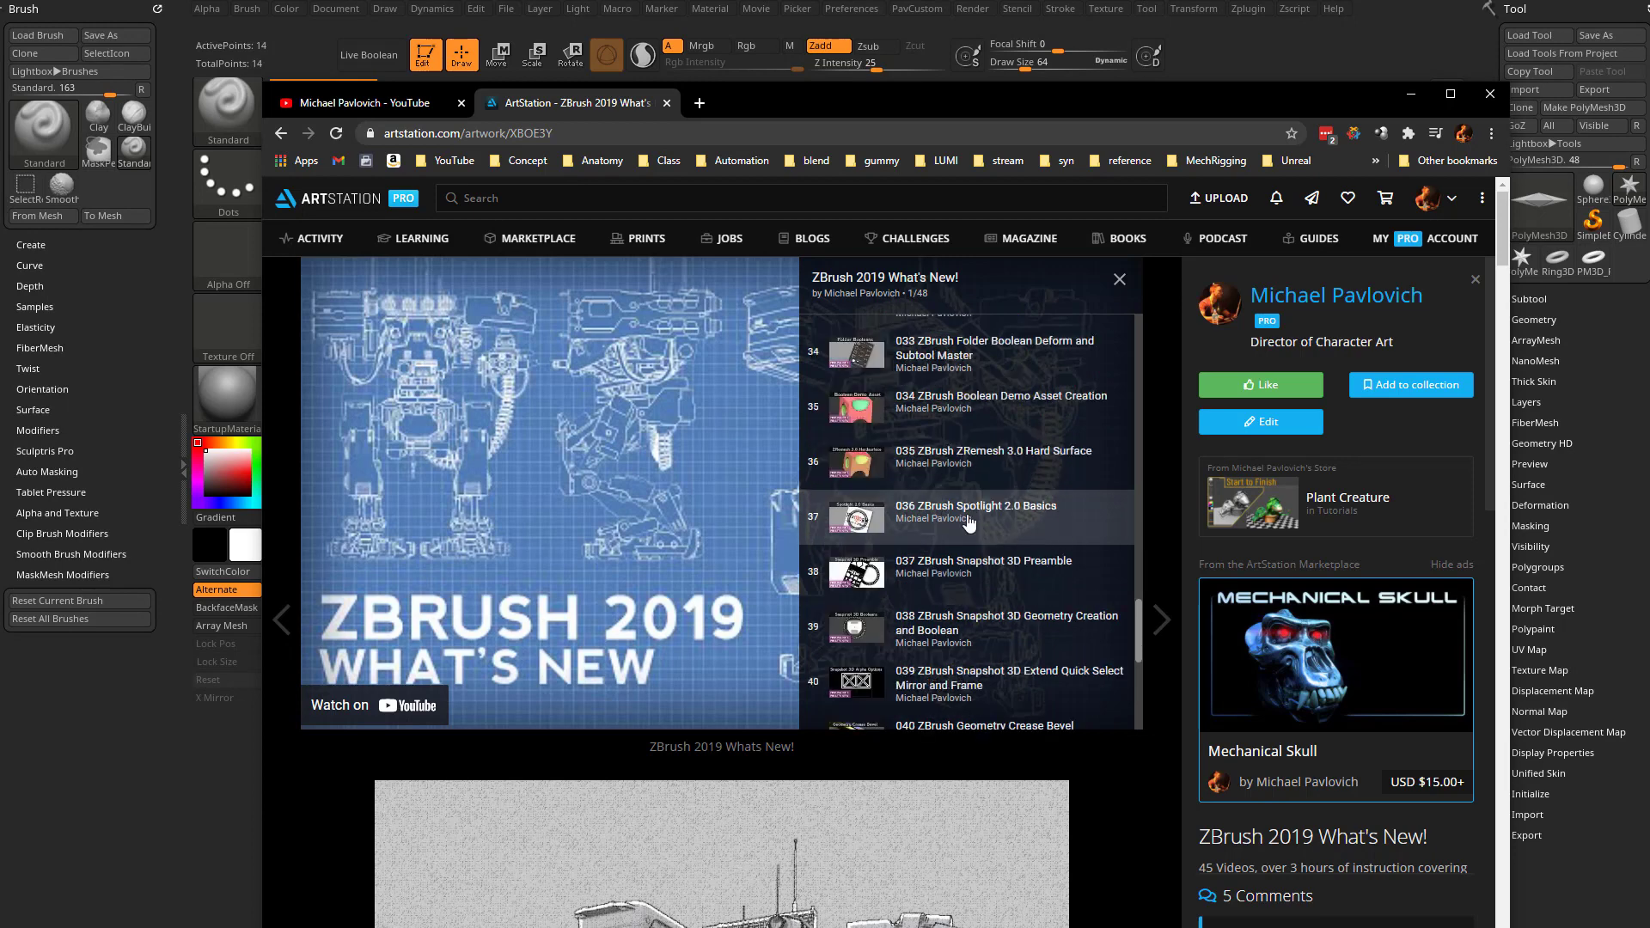
Switch back to ZBrush and reposition the fish image and the Spotlight dial on the canvas.
key(alt+Tab)
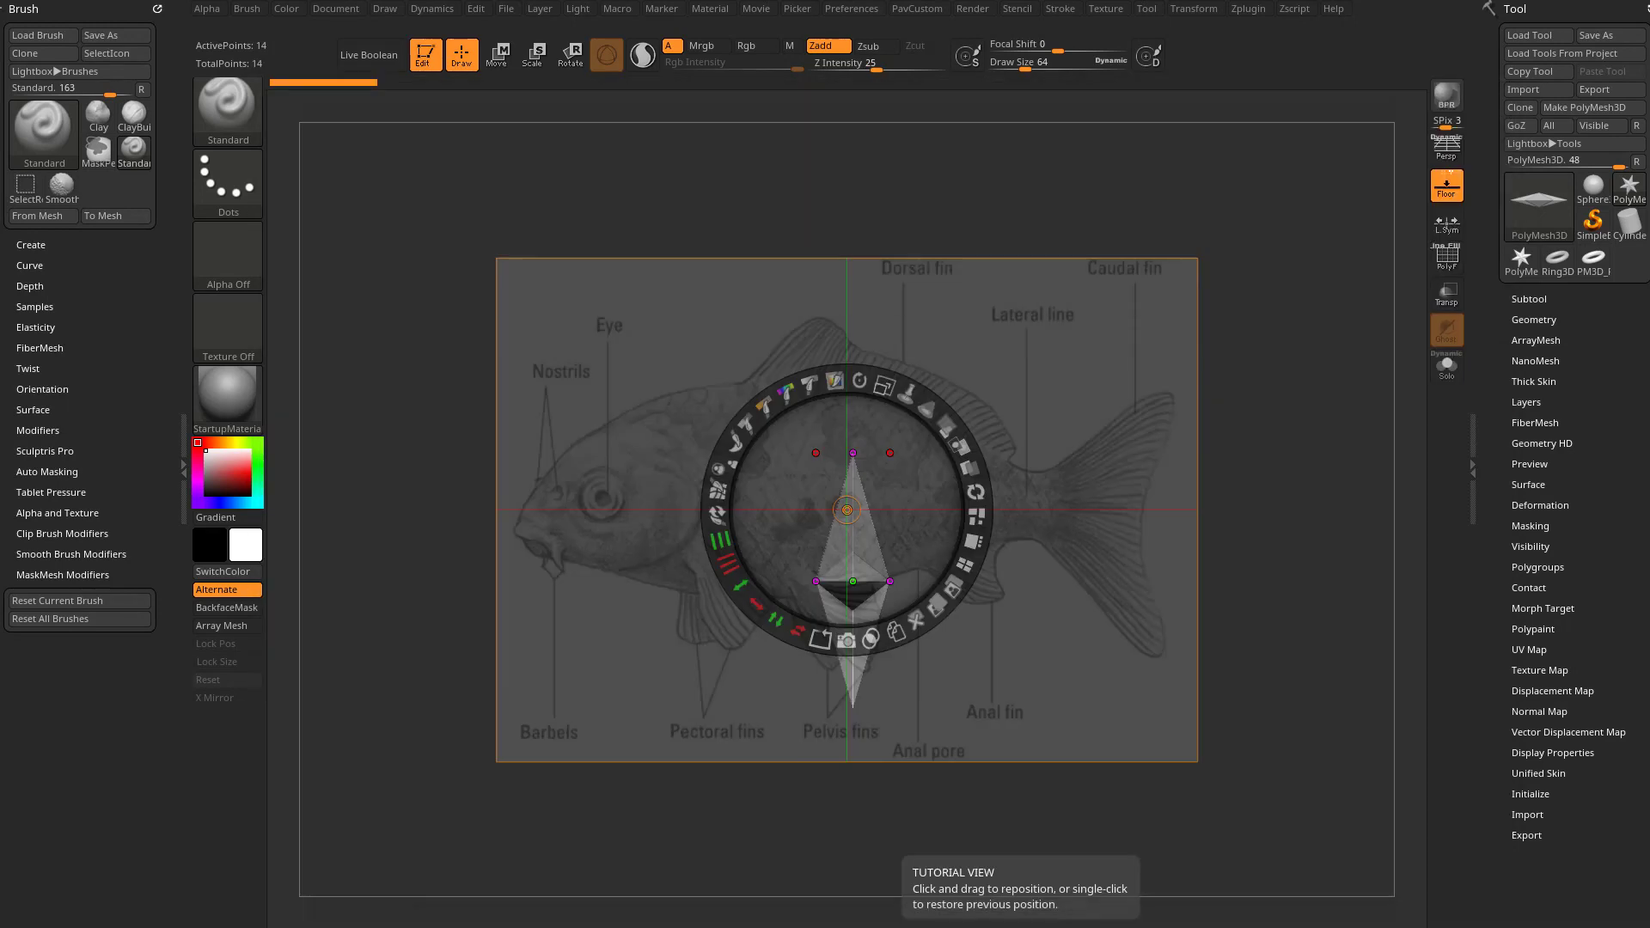
drag(866, 529, 1300, 460)
click(1023, 456)
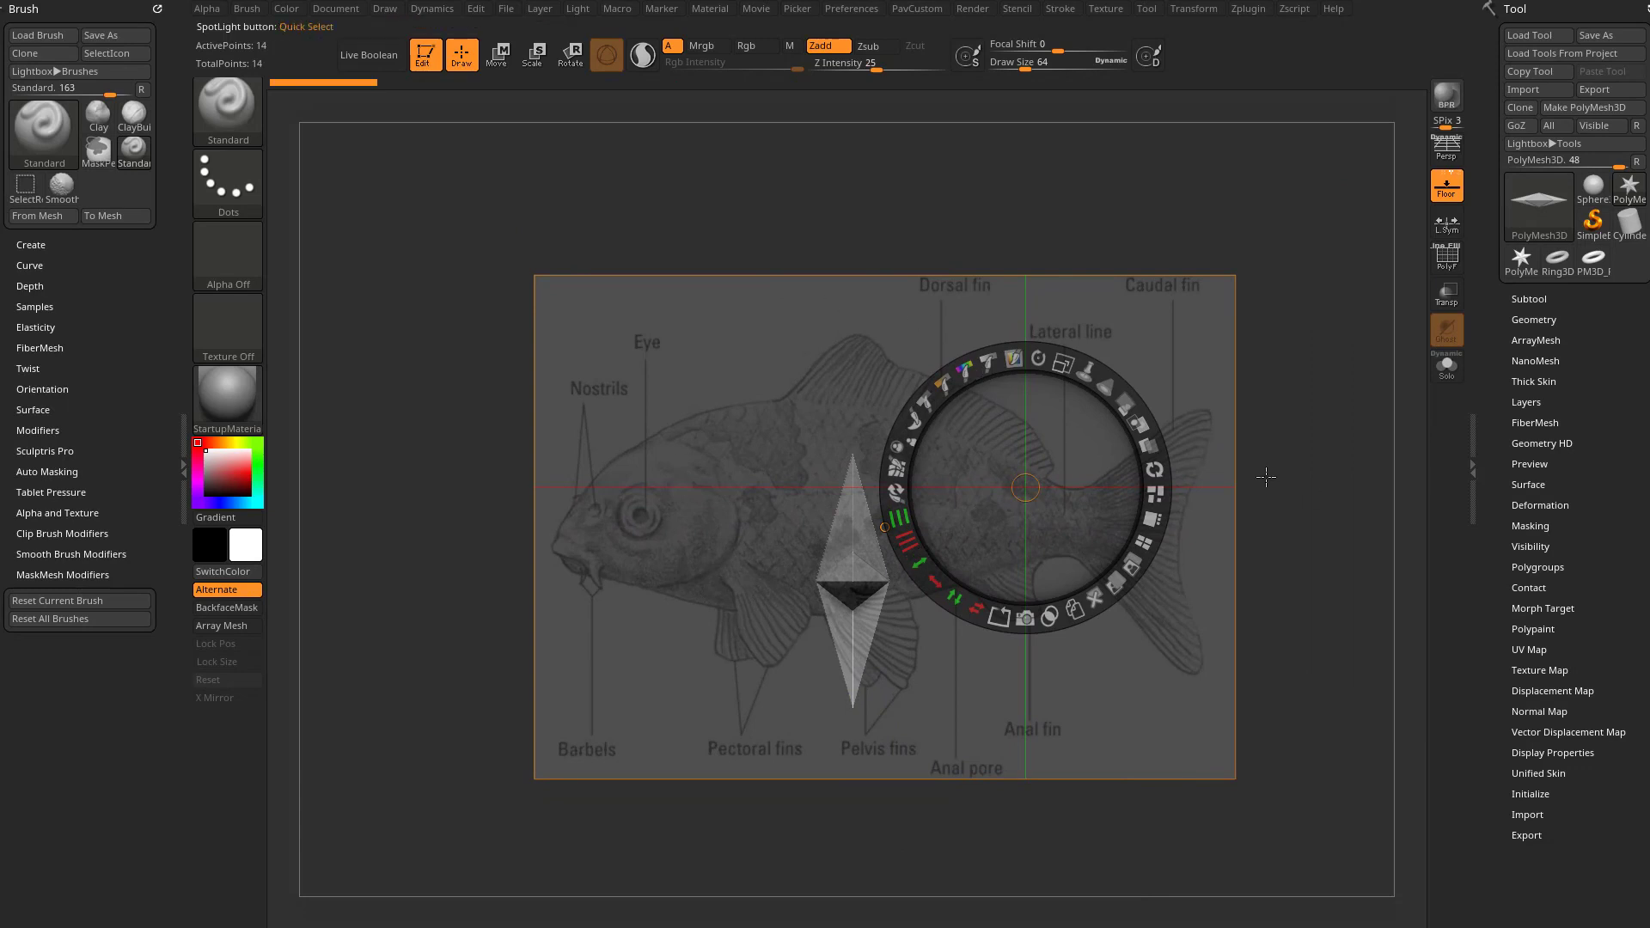
Toggle the Spotlight image off and on, and leave Spotlight editing to move the star behind the fish.
key(shift+z)
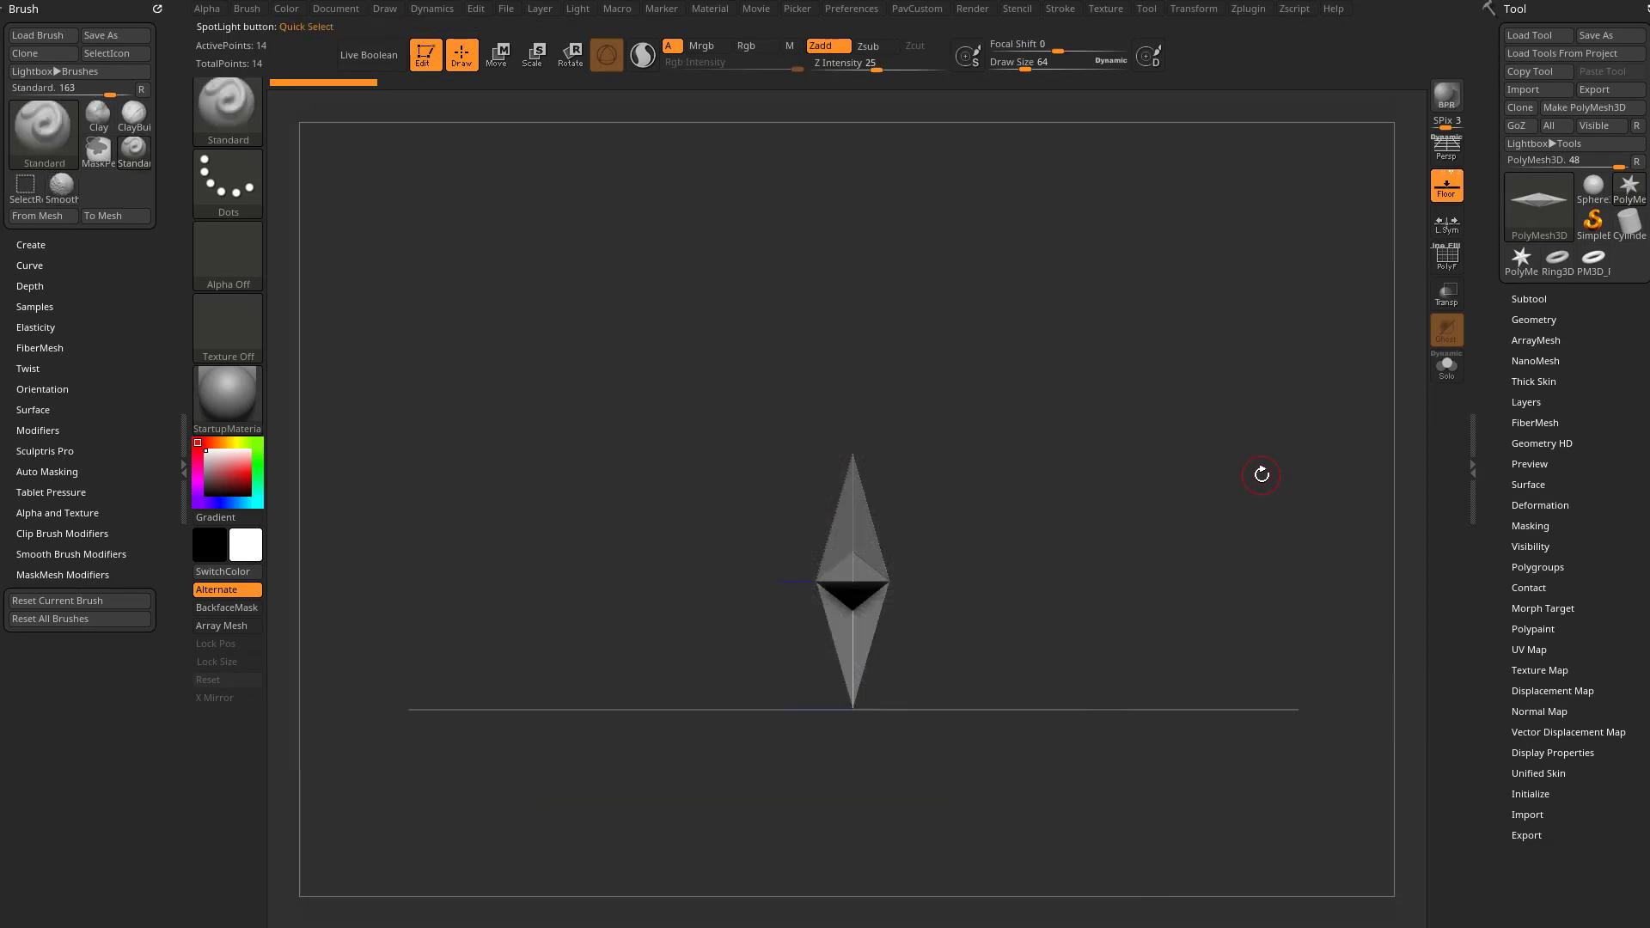
key(shift+z)
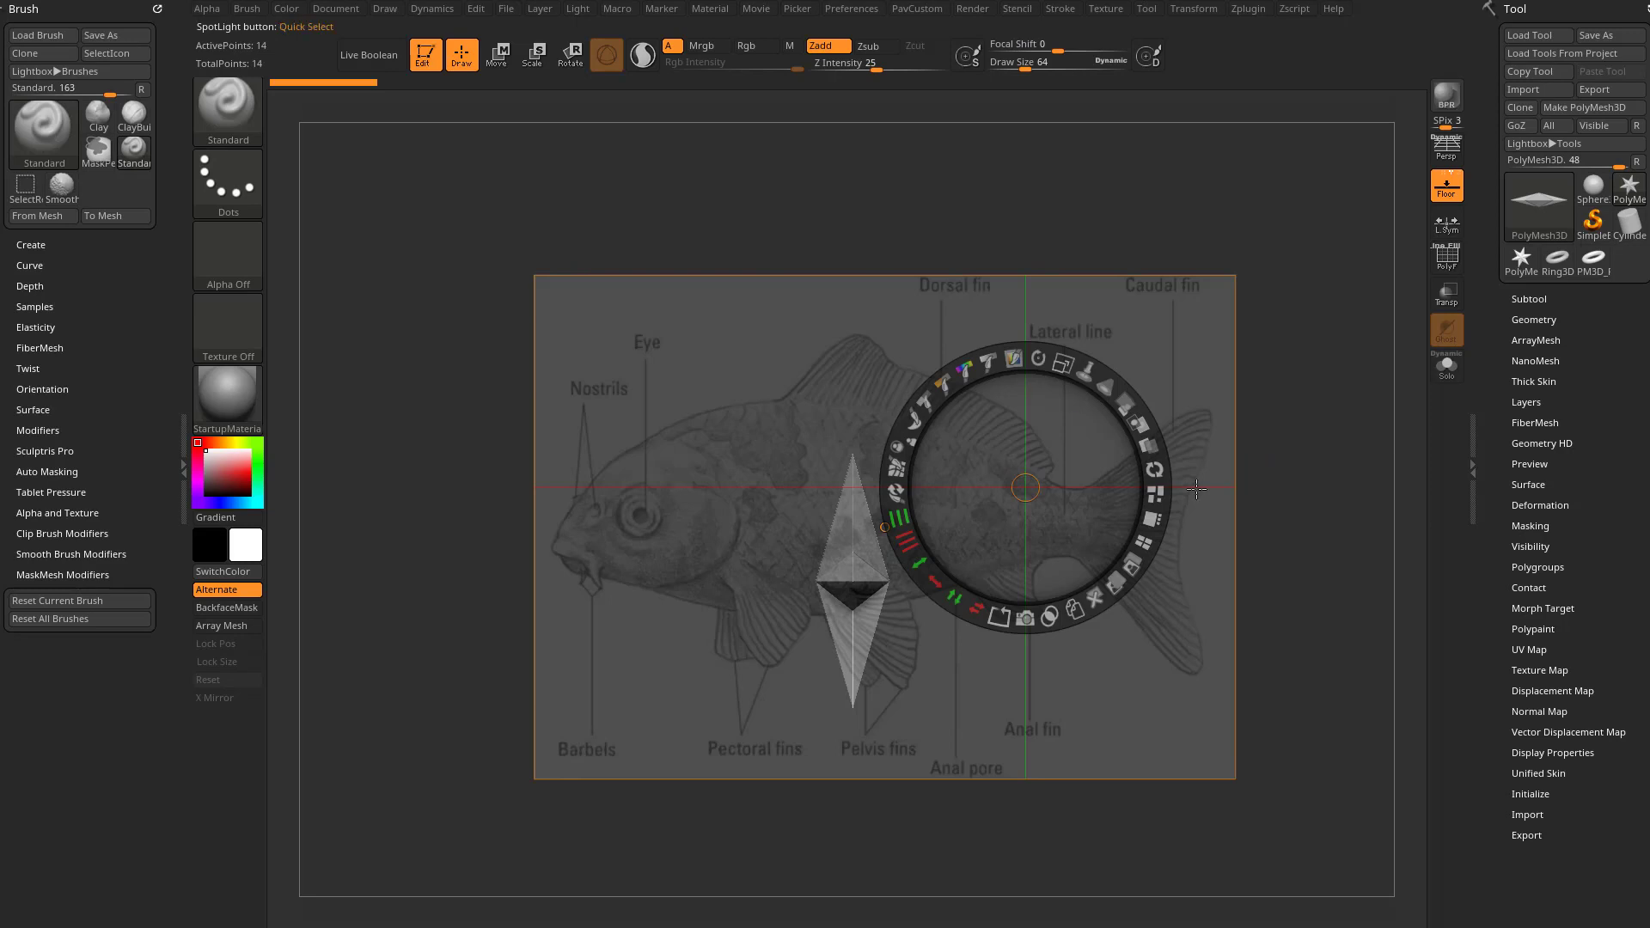
key(z)
drag(1155, 496, 1174, 526)
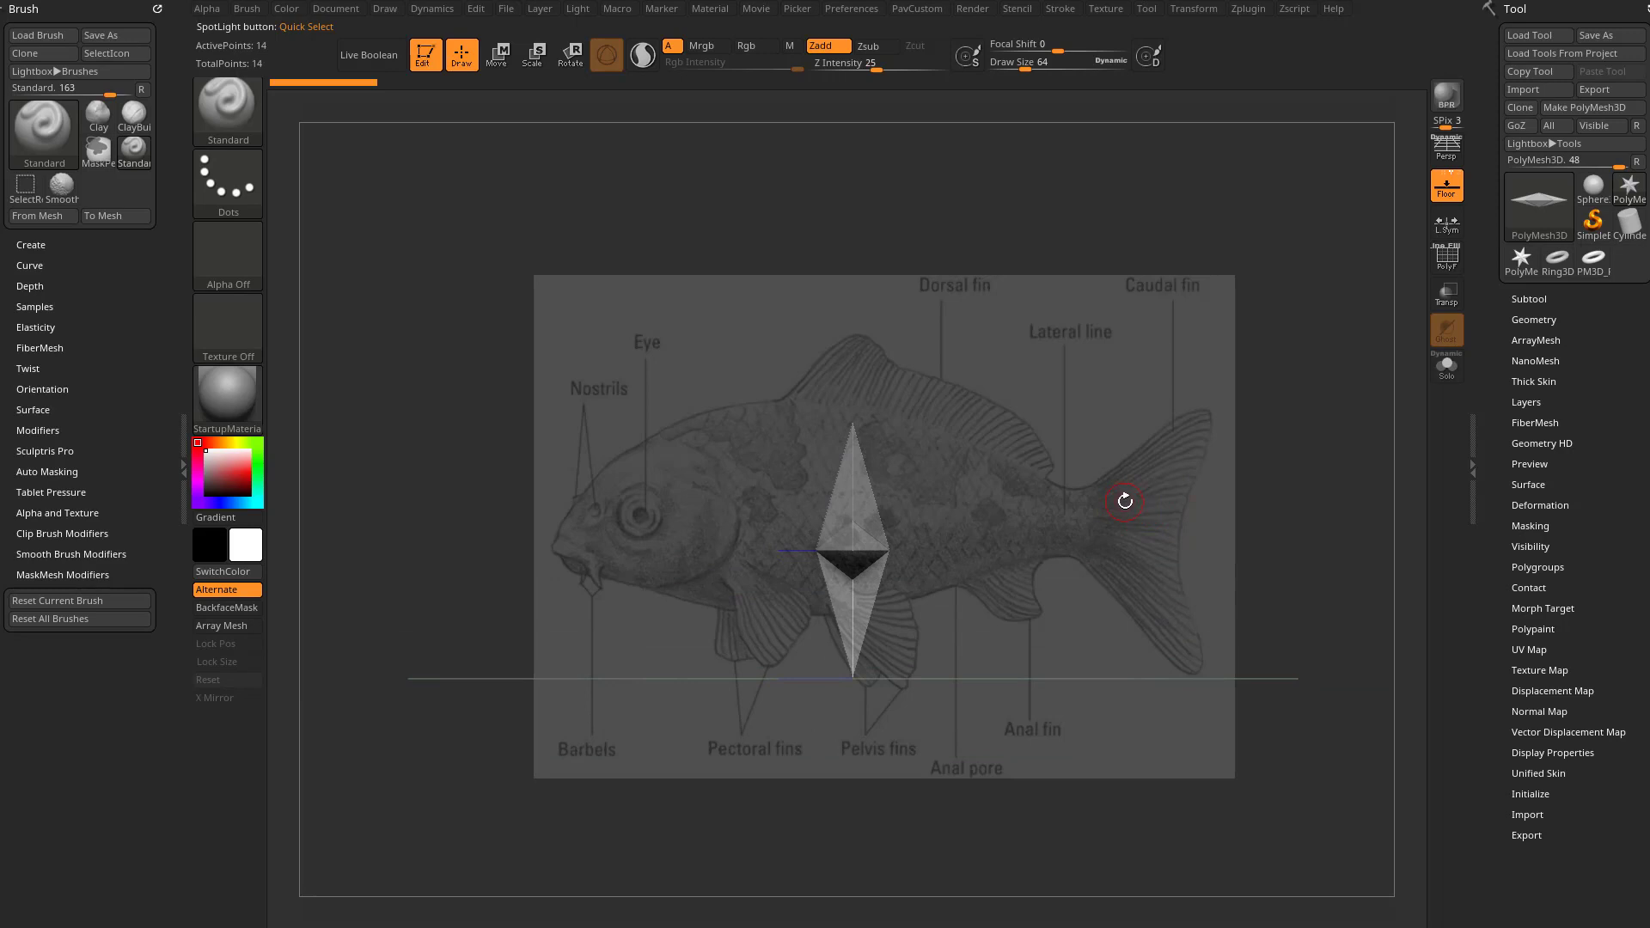
Browse the masking brushes and set MeshBalloon as the active masking brush.
key(ctrl)
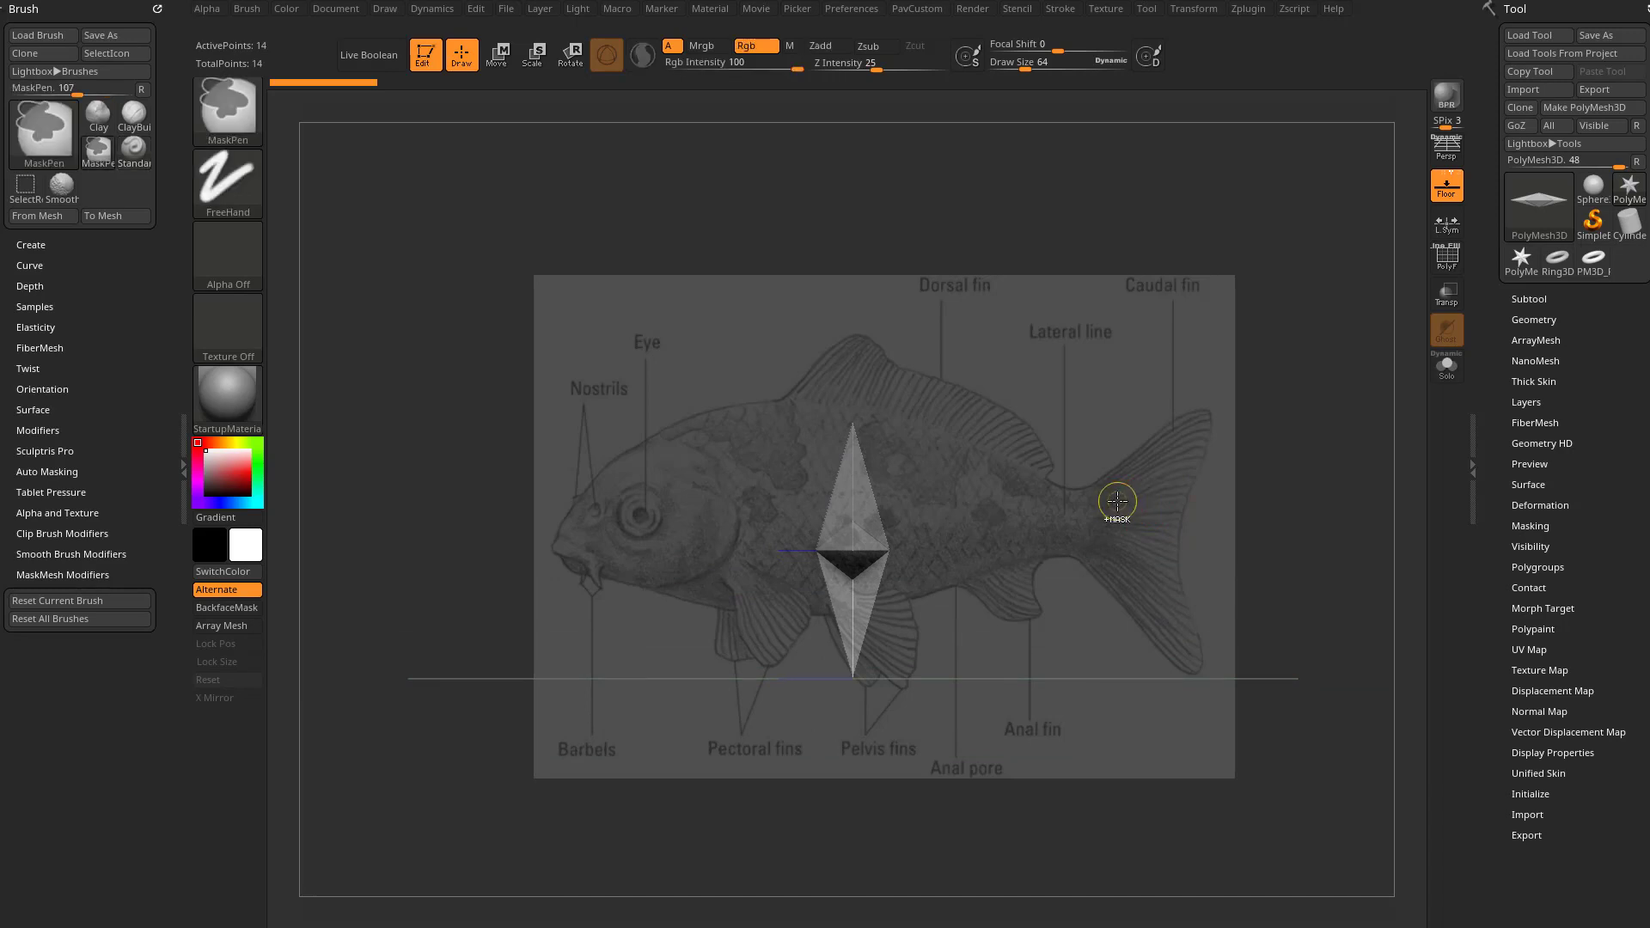
click(228, 106)
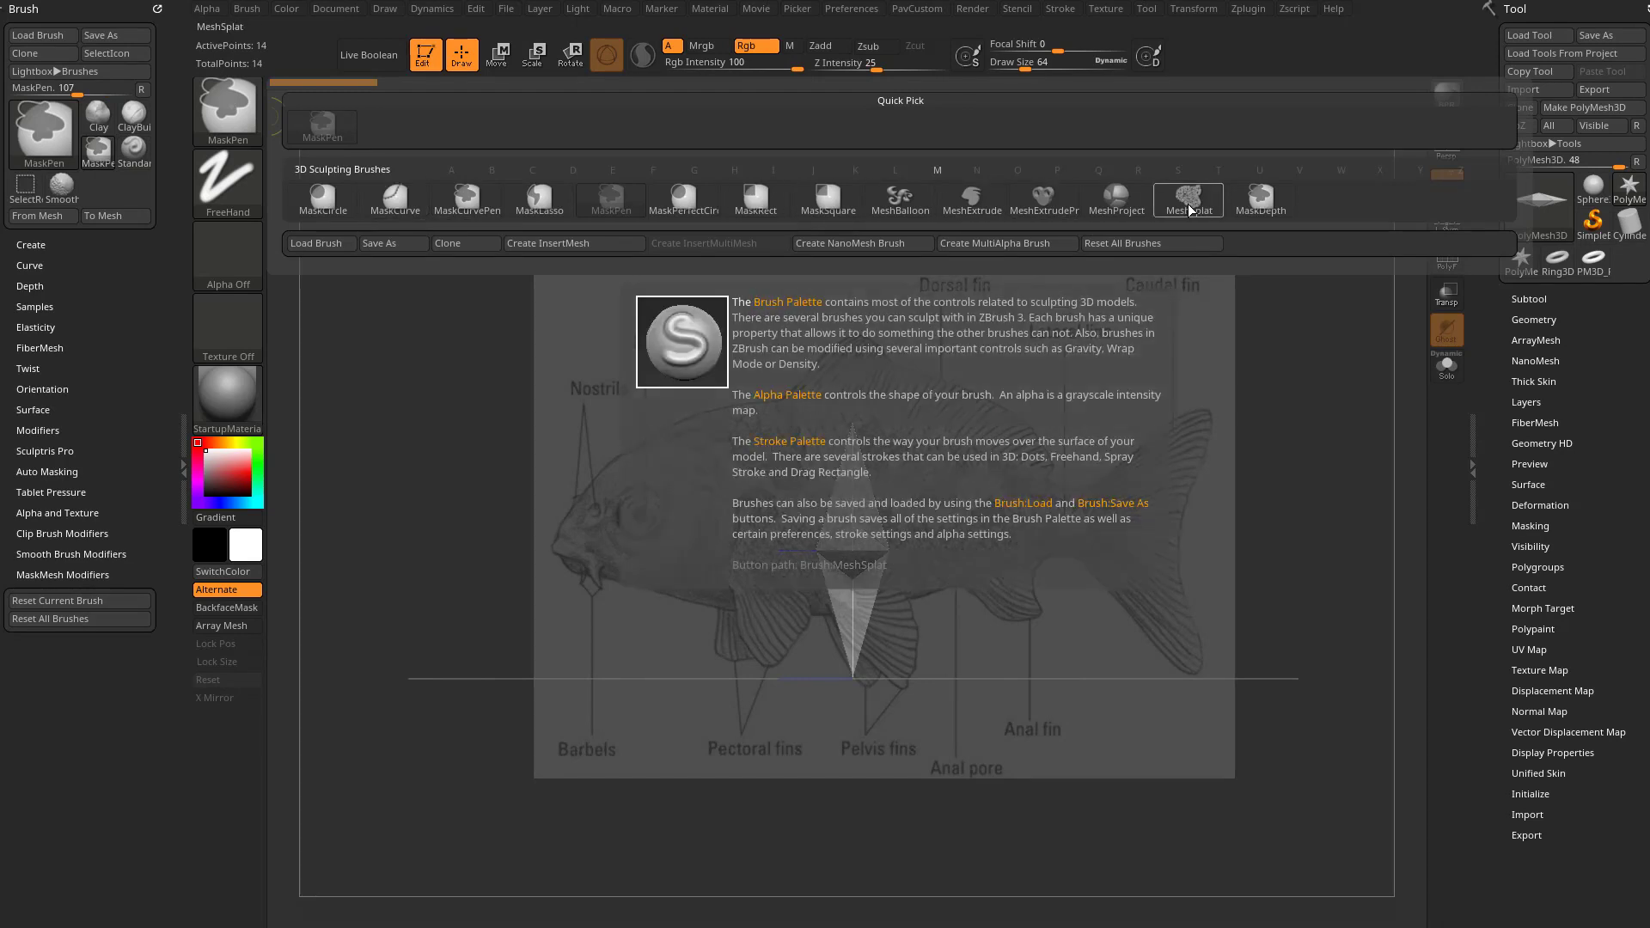
click(235, 116)
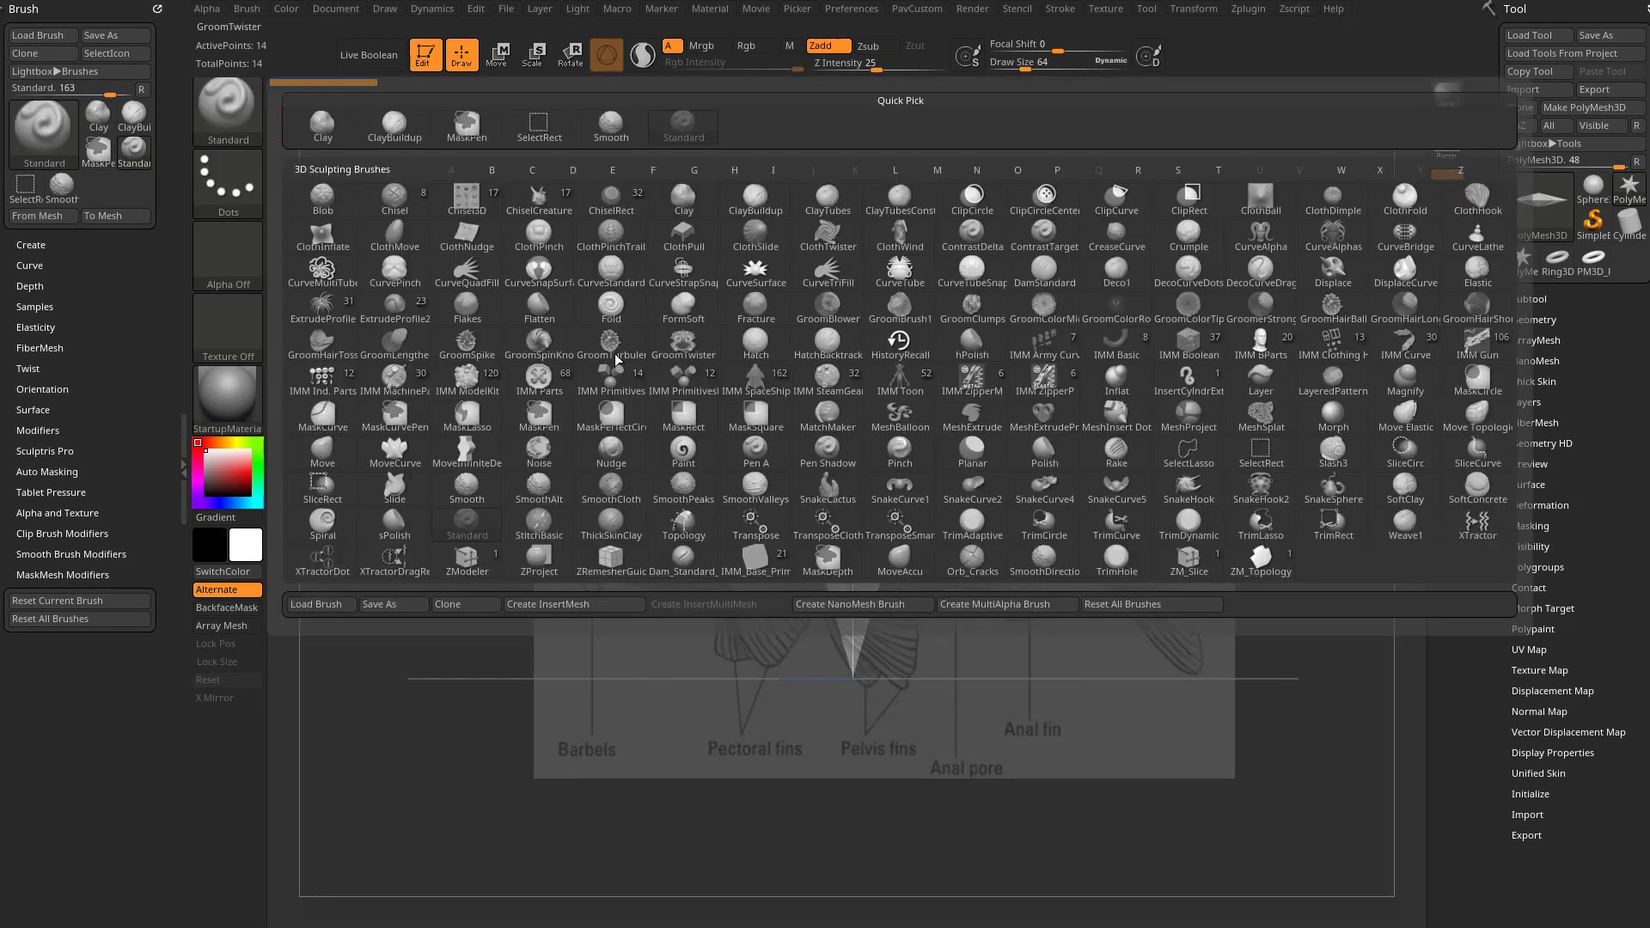
key(ctrl)
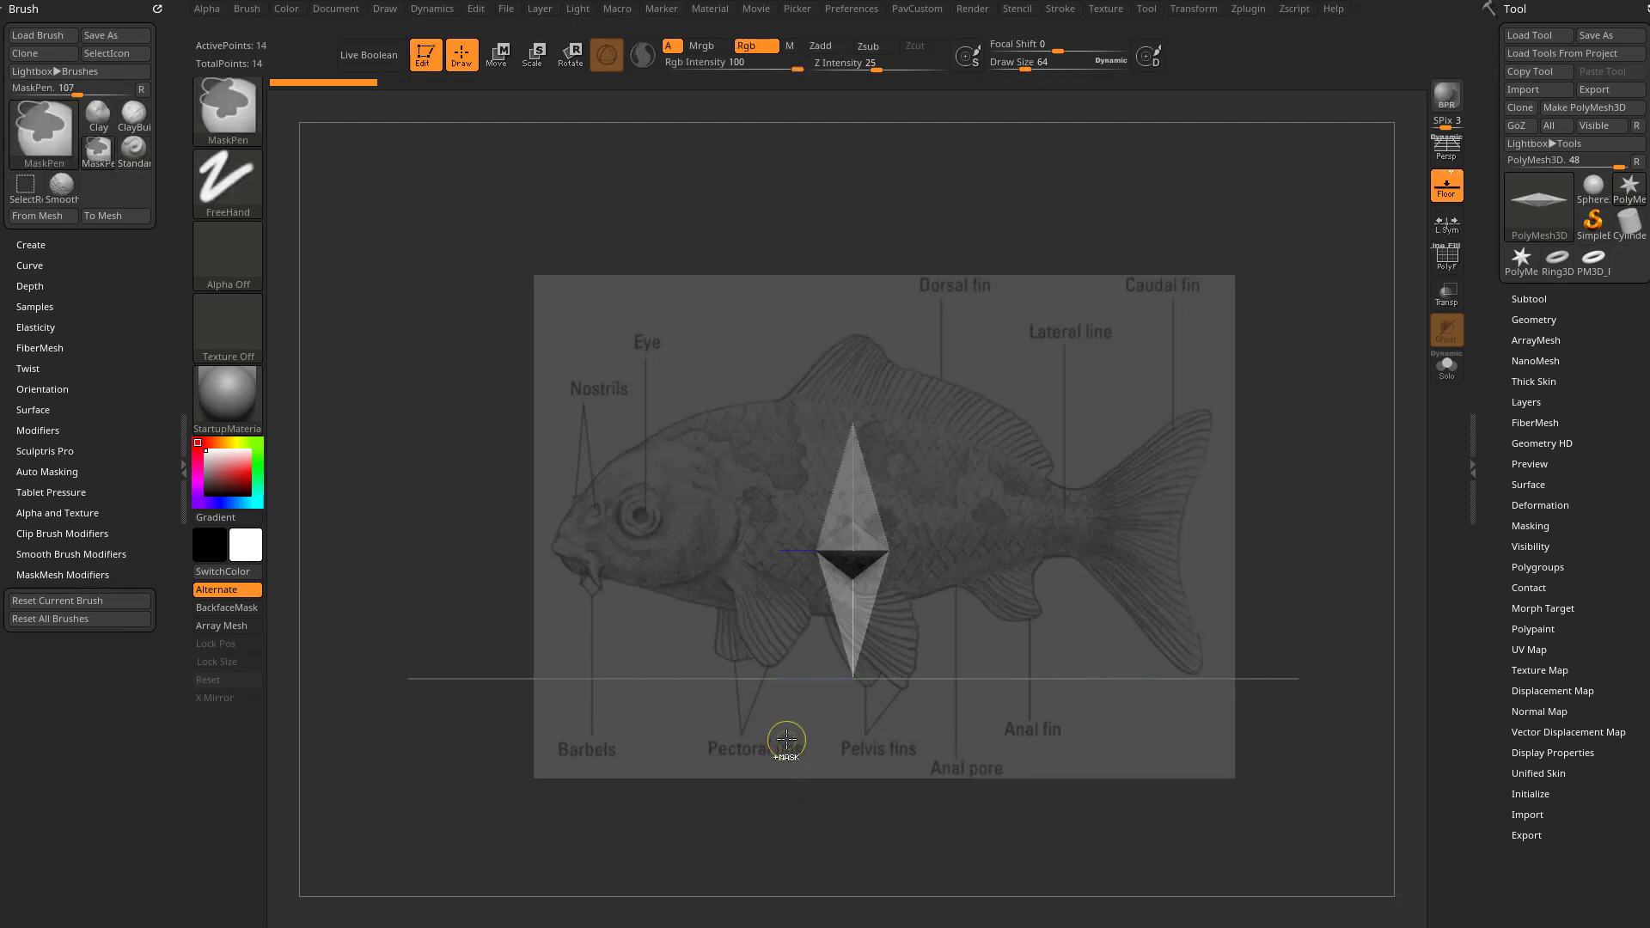
click(243, 102)
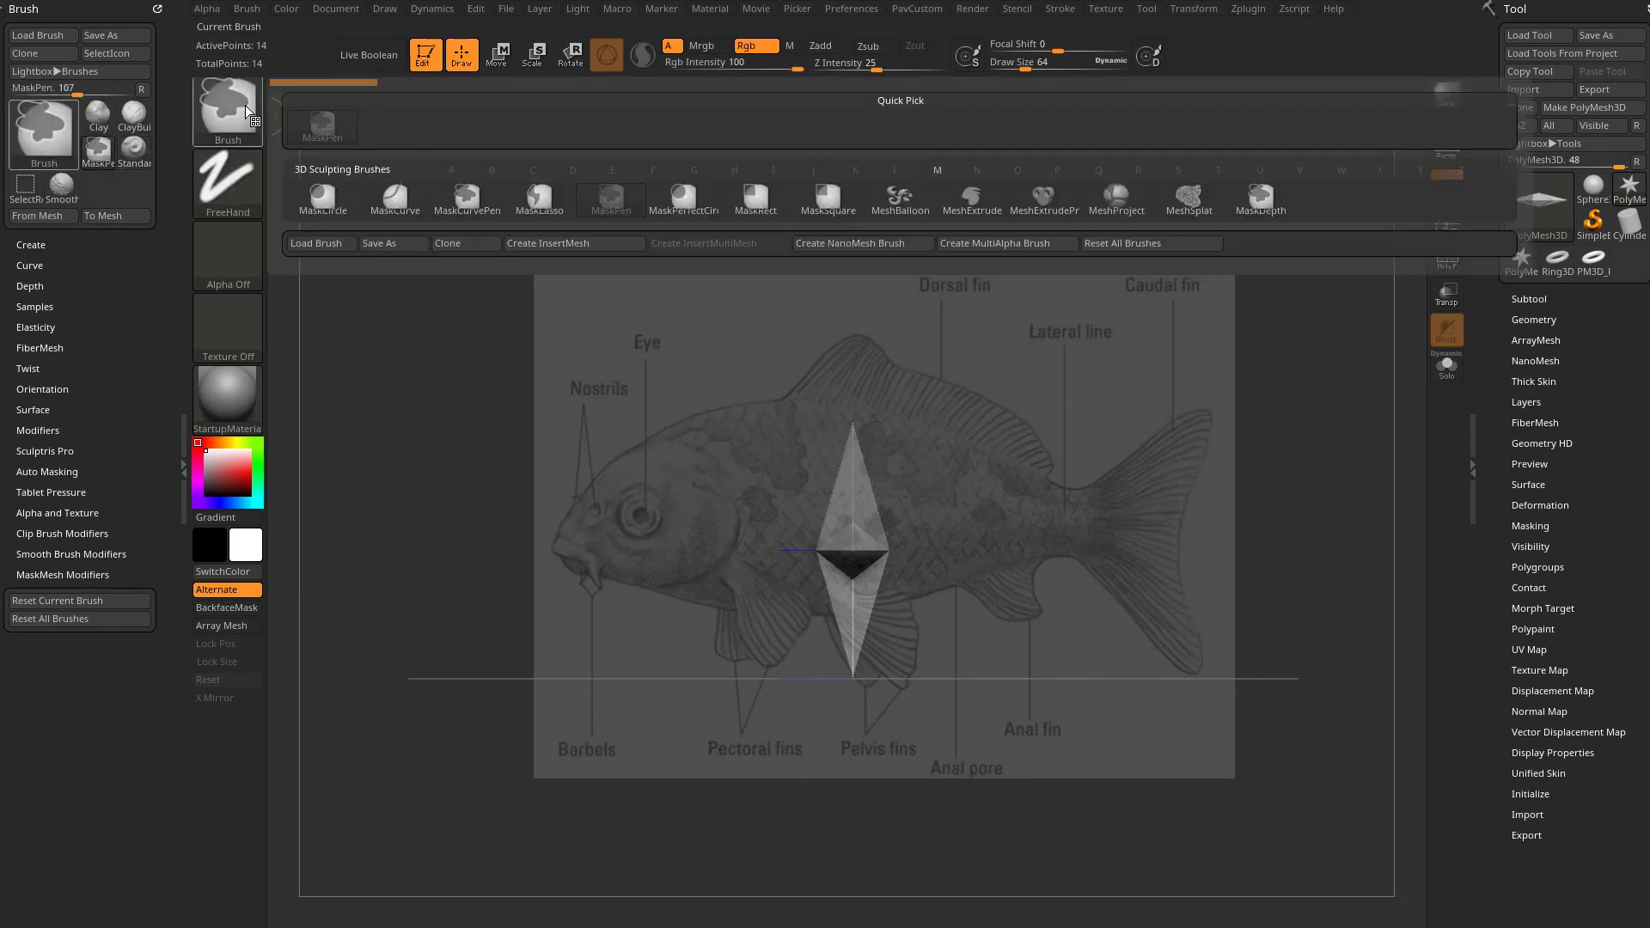
mouse_move(949, 194)
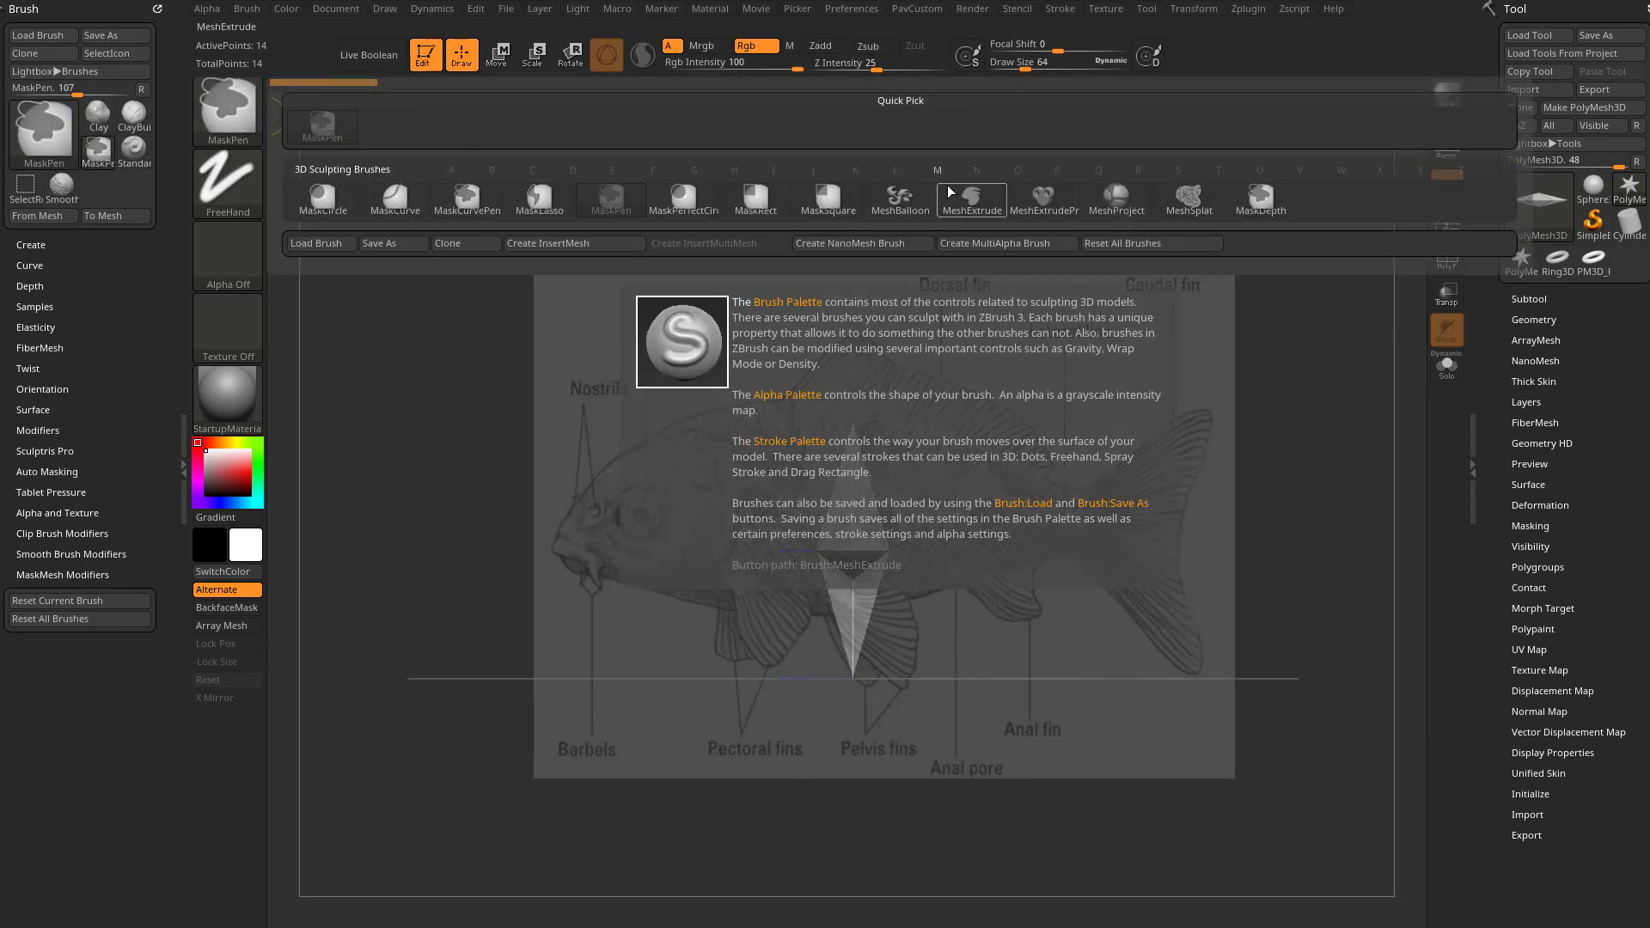
mouse_move(896, 201)
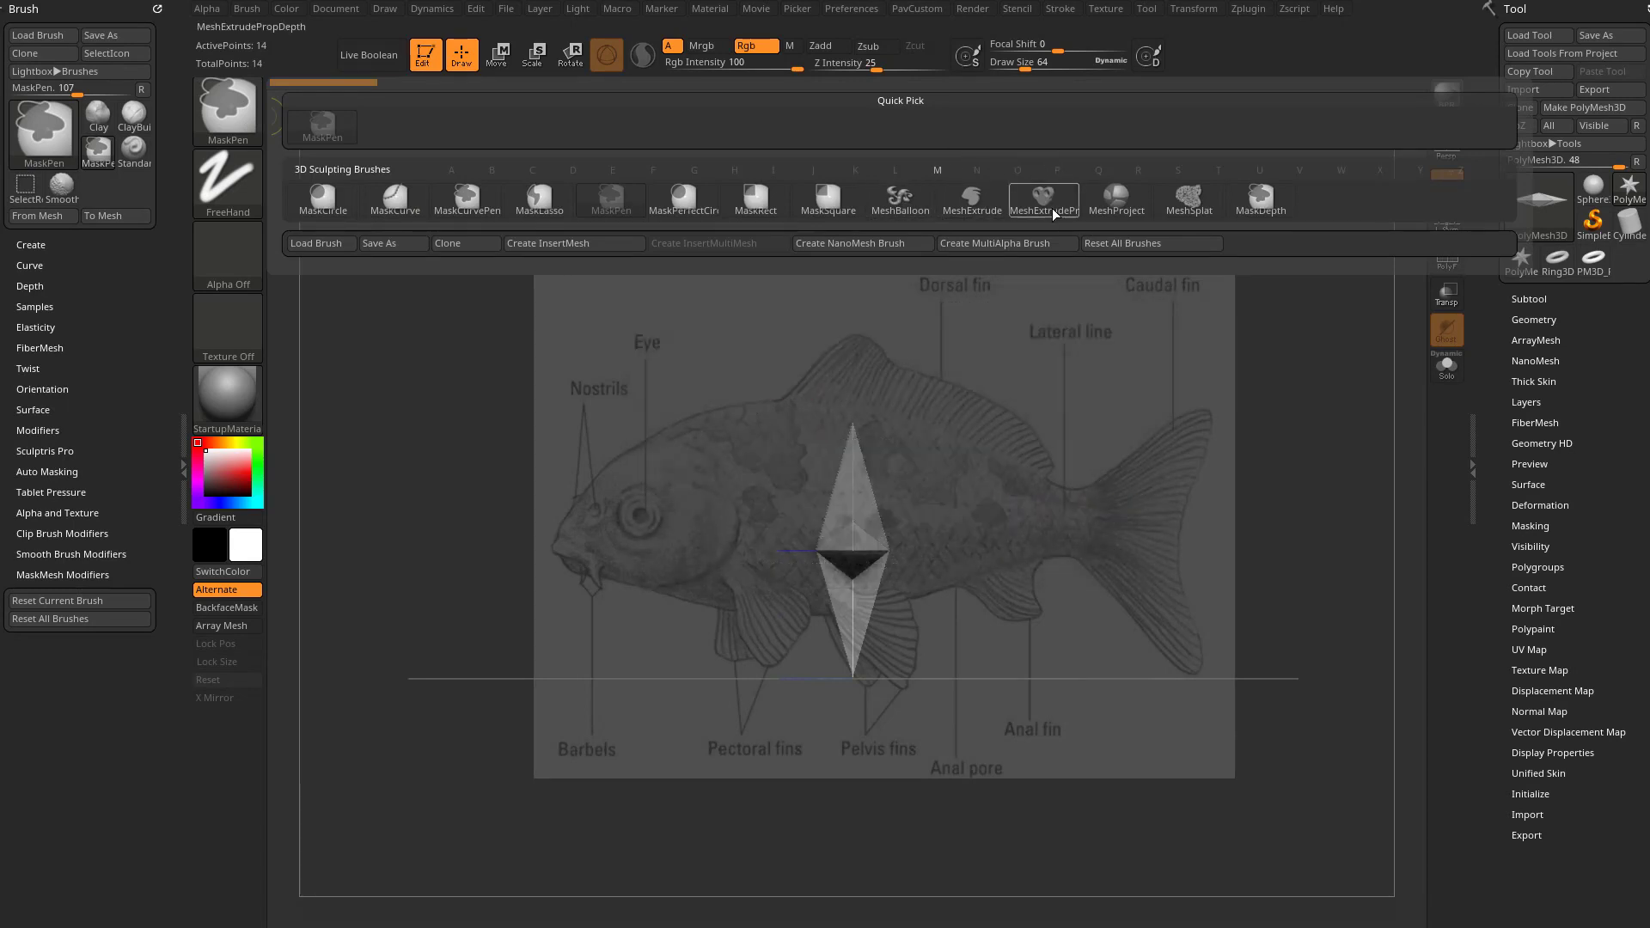
mouse_move(1195, 208)
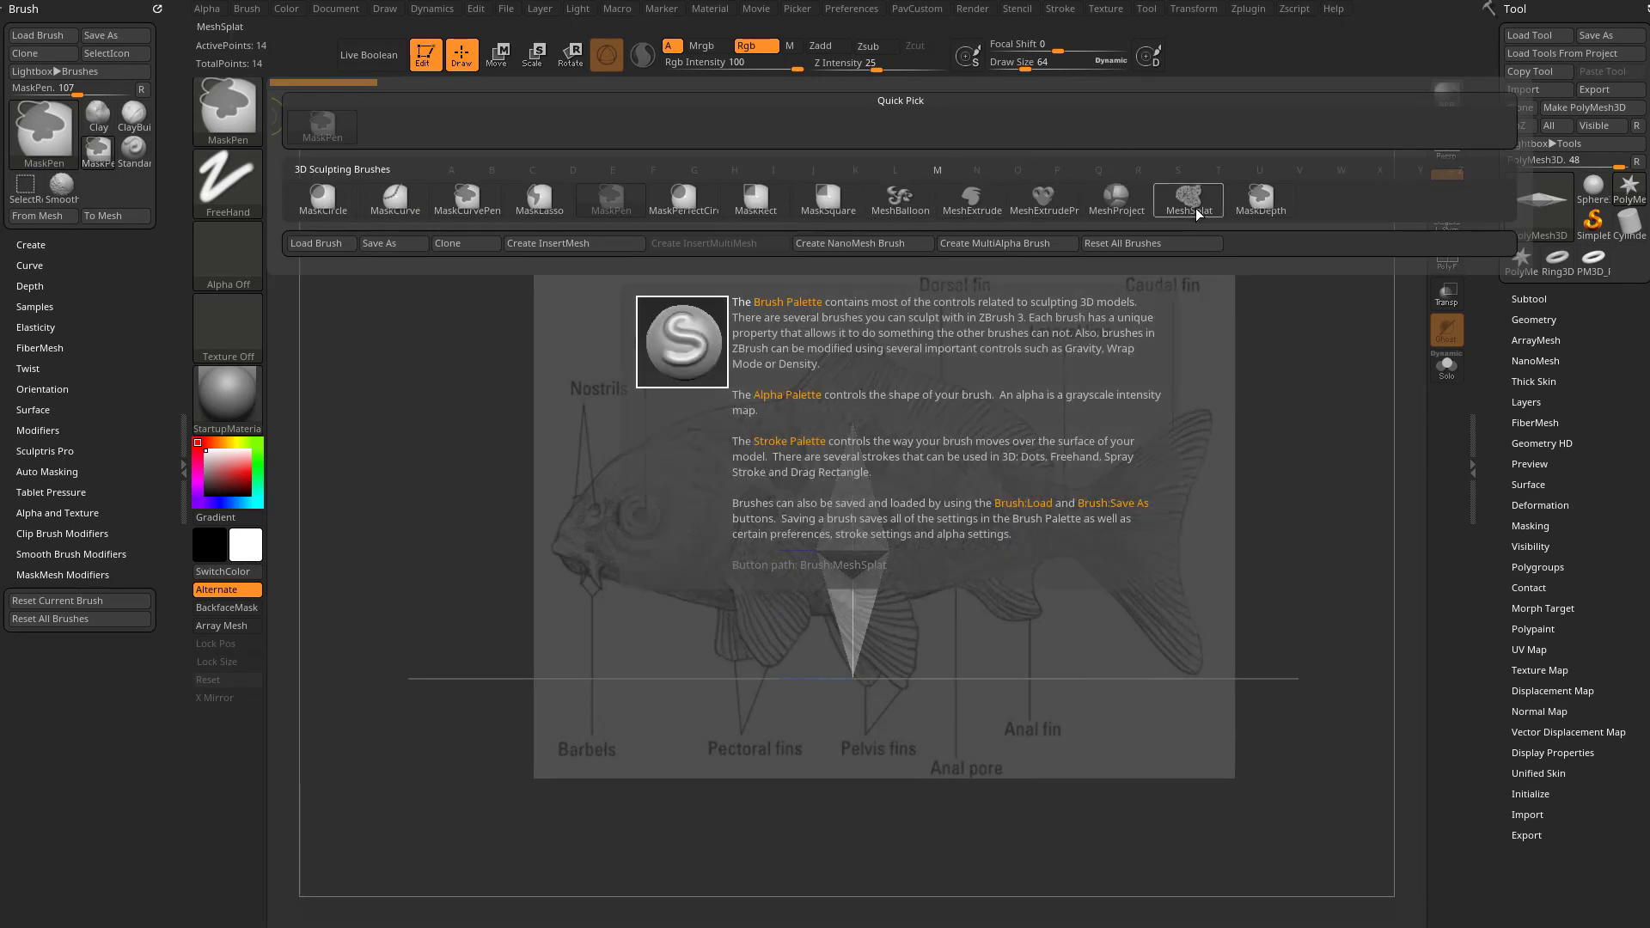
click(906, 197)
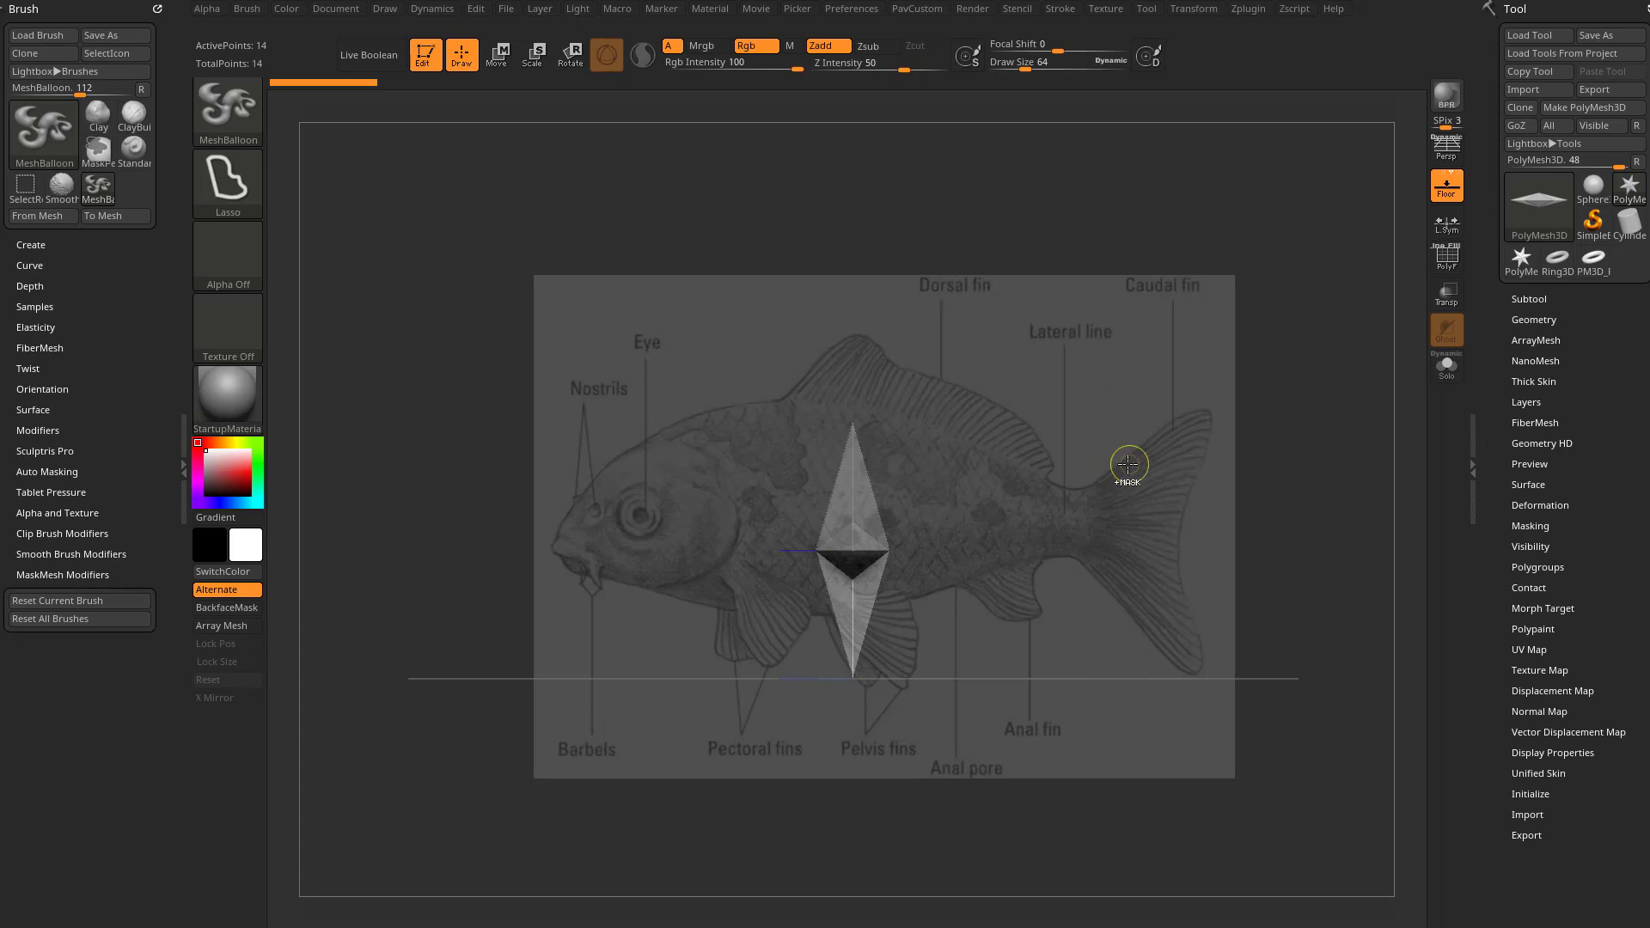
Mask the upper part of the star with a MeshBalloon lasso stroke over the fish reference.
key(b)
key(s)
key(t)
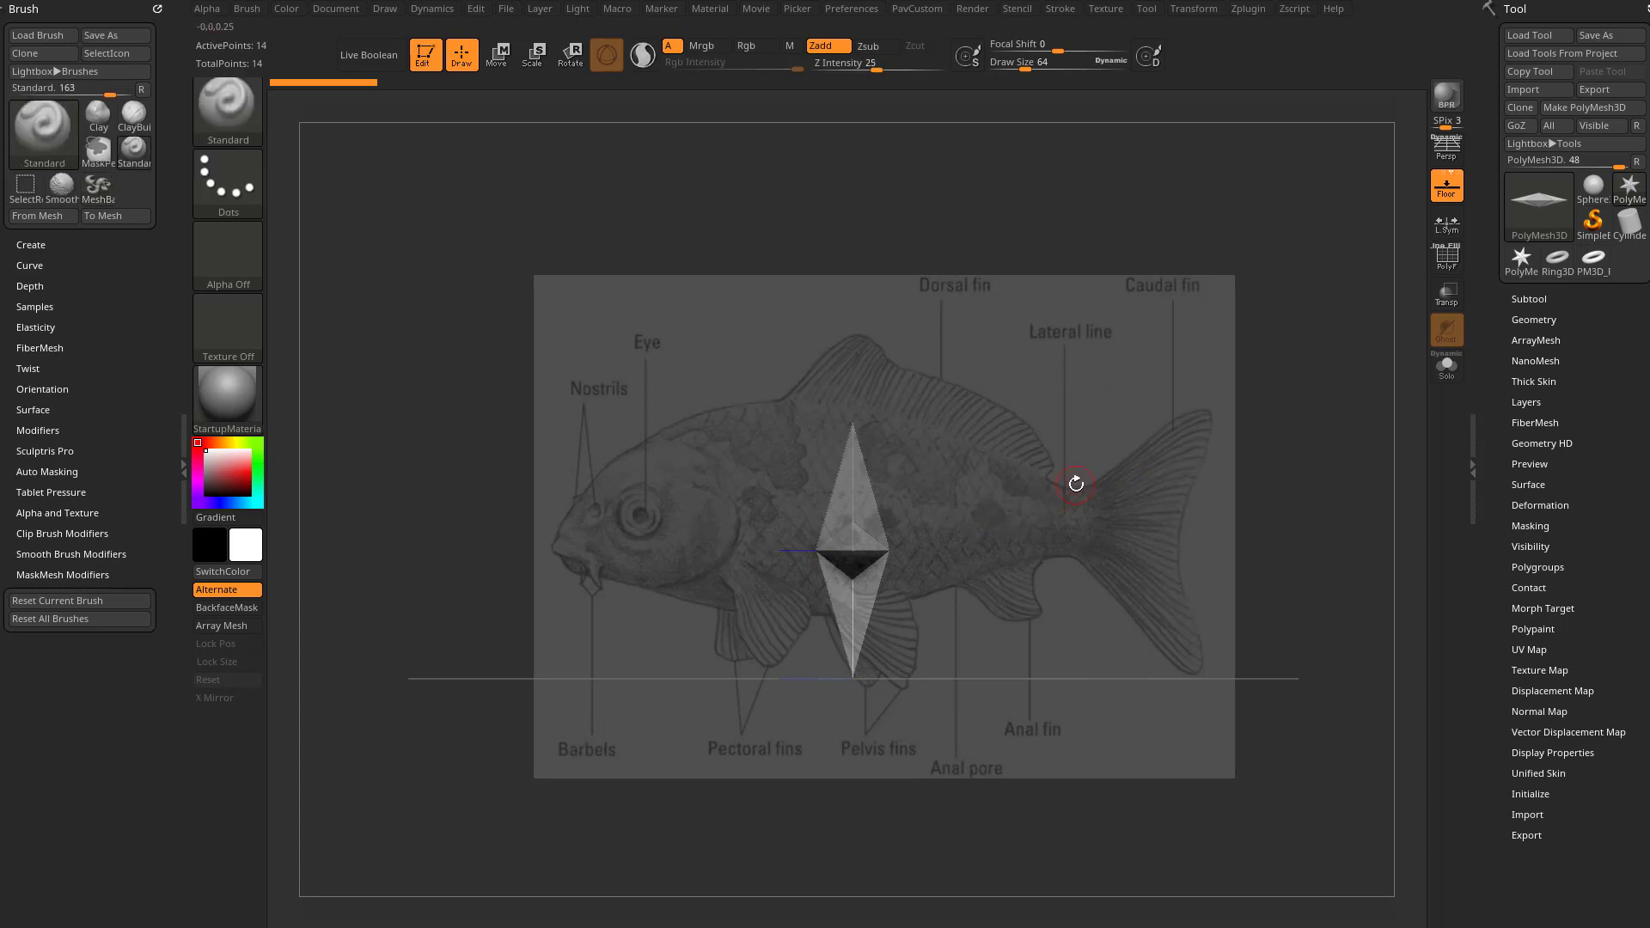
mouse_move(1070, 486)
ctrl+mouse_down()
mouse_move(859, 402)
mouse_move(731, 401)
mouse_move(645, 442)
mouse_move(562, 517)
mouse_move(585, 573)
mouse_move(776, 620)
mouse_move(1117, 540)
ctrl+mouse_up()
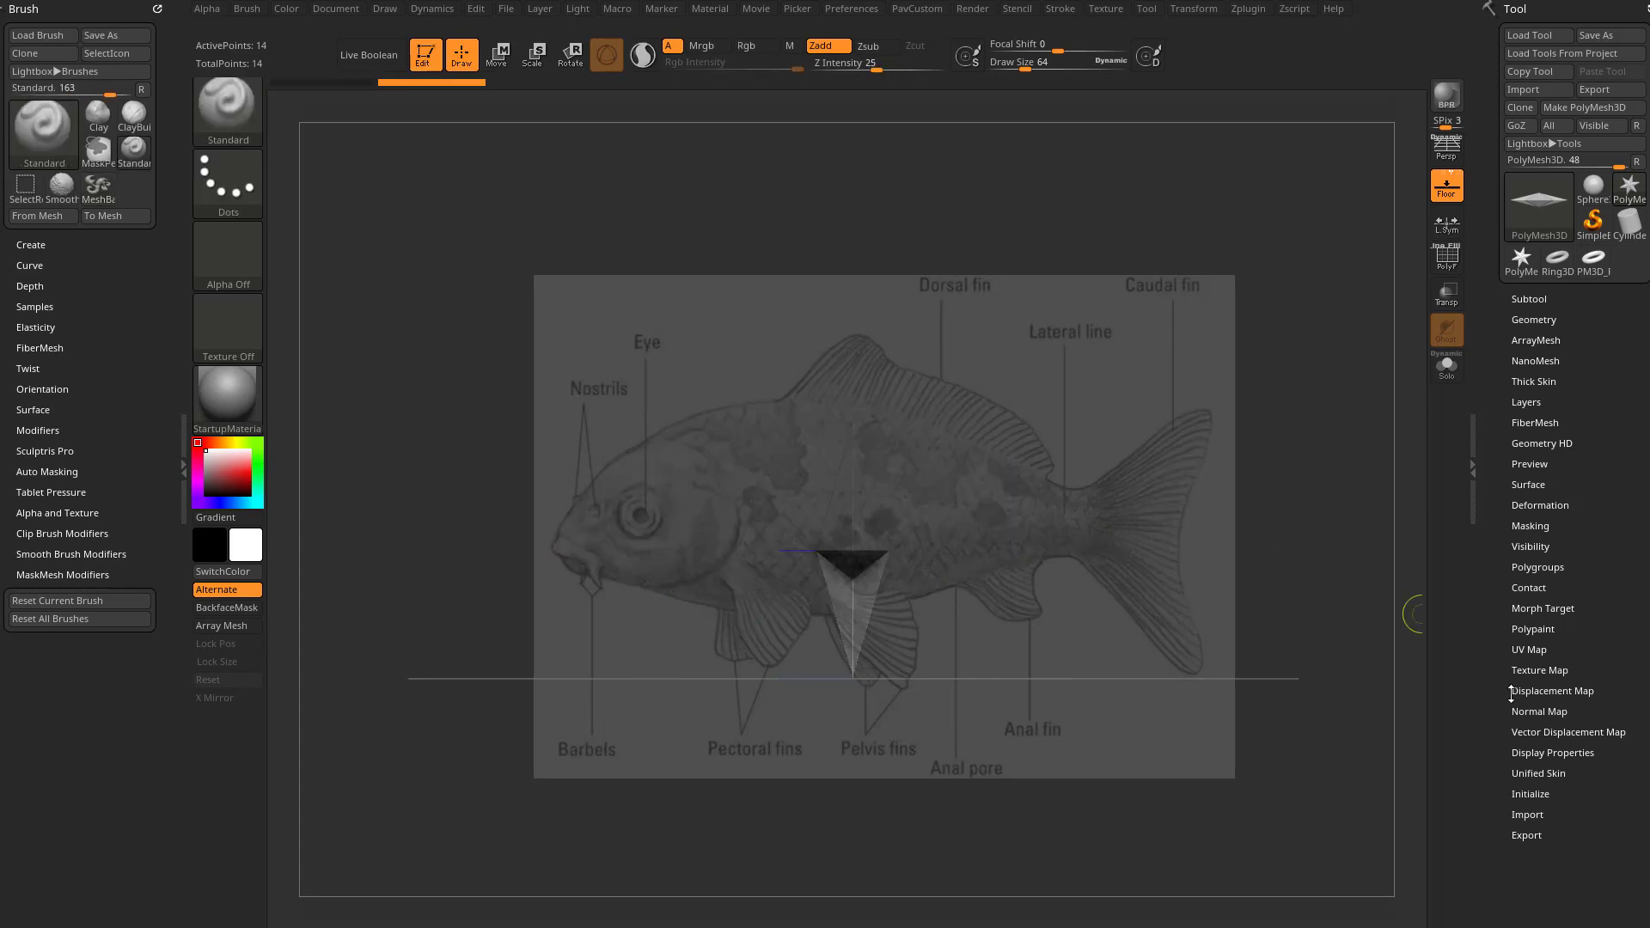
Hide the Spotlight fish image and clear the mask from the star.
key(shift+z)
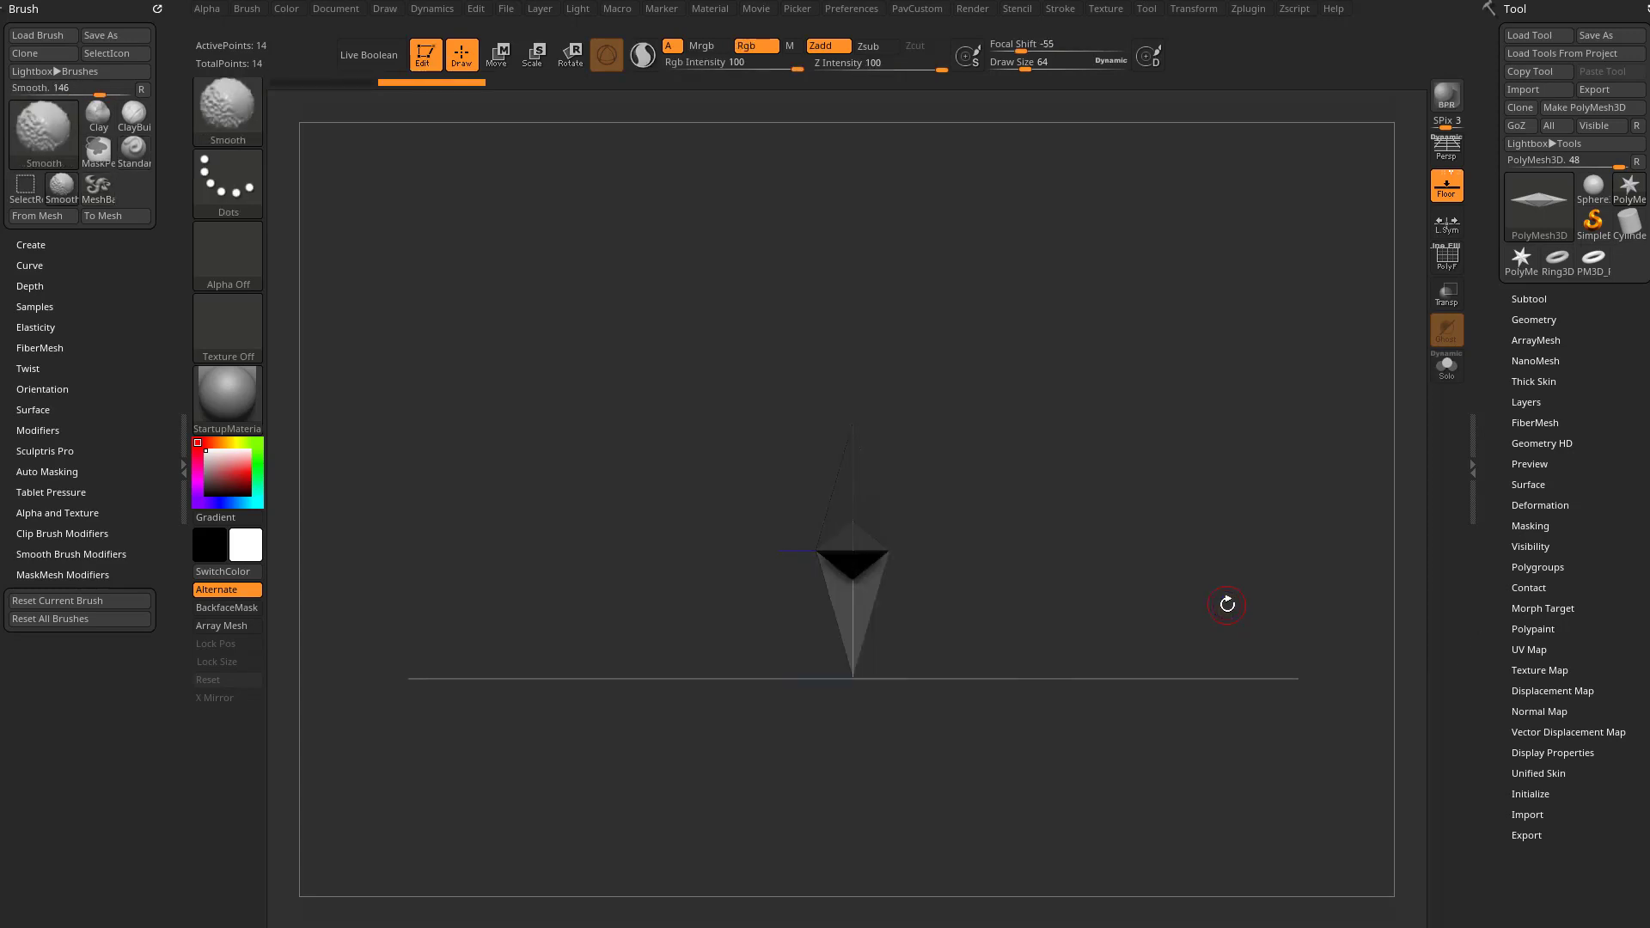
drag(1138, 475, 1159, 546)
mouse_move(1251, 499)
ctrl+shift+mouse_down()
mouse_move(1285, 627)
mouse_move(1293, 615)
ctrl+shift+mouse_up()
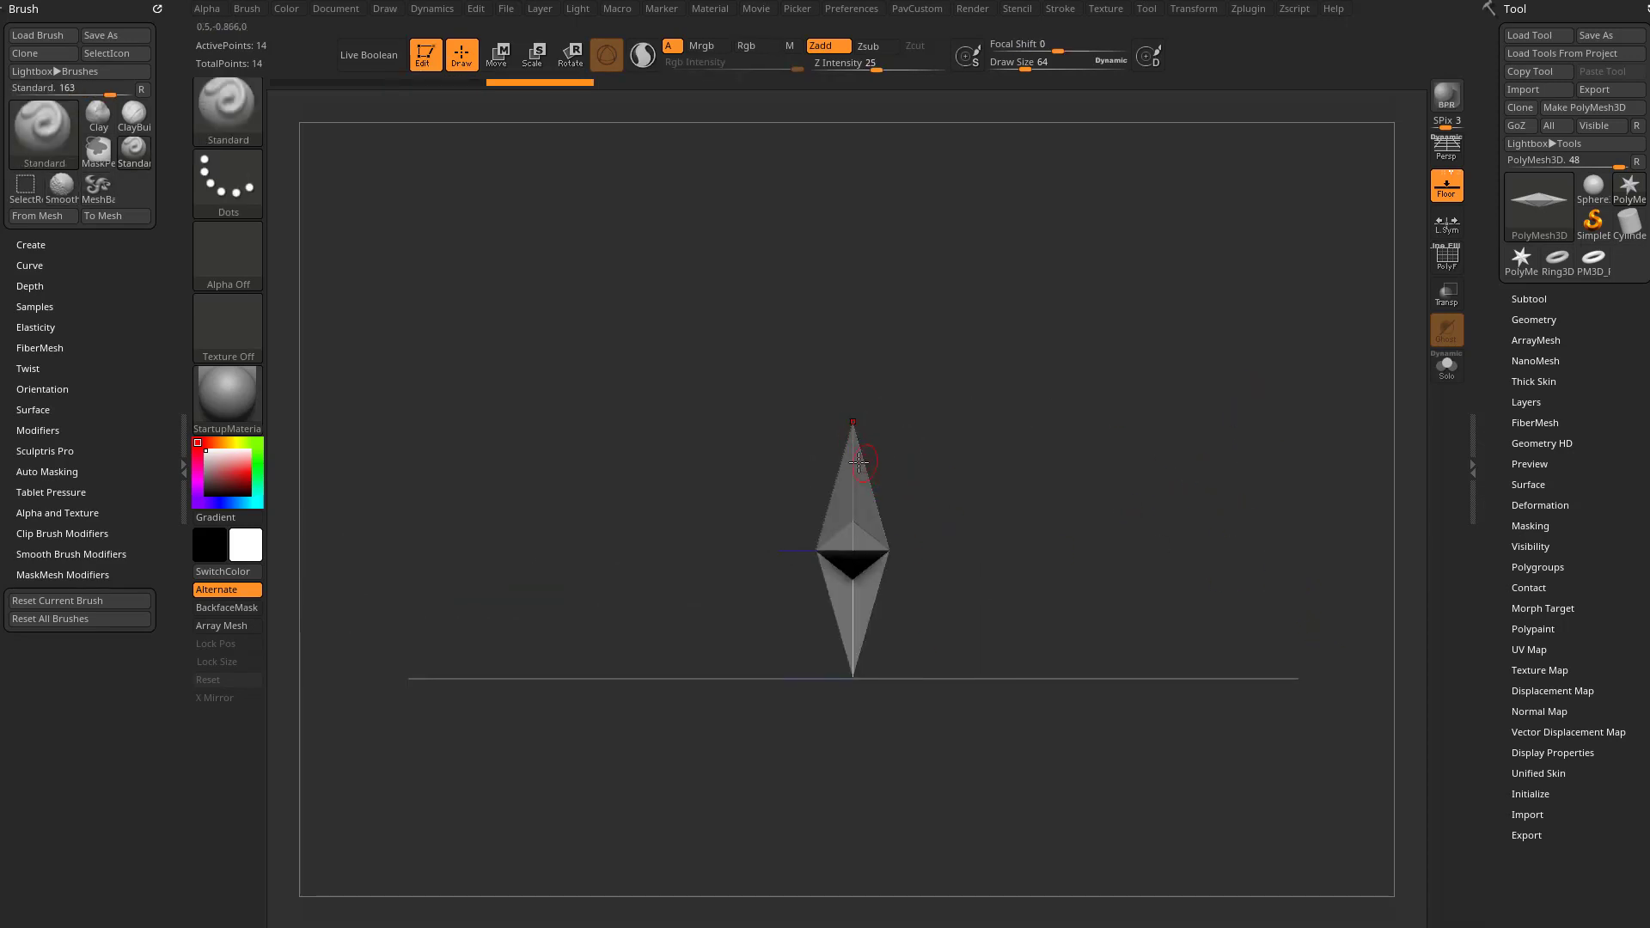
Mask the star's upper point again with the MeshBalloon lasso and clear that mask.
key(ctrl)
mouse_move(1173, 460)
ctrl+mouse_down()
mouse_move(939, 360)
mouse_move(1000, 439)
mouse_move(1045, 395)
mouse_move(1132, 500)
mouse_move(1091, 334)
mouse_move(1040, 542)
mouse_move(1075, 493)
mouse_move(1117, 511)
ctrl+mouse_up()
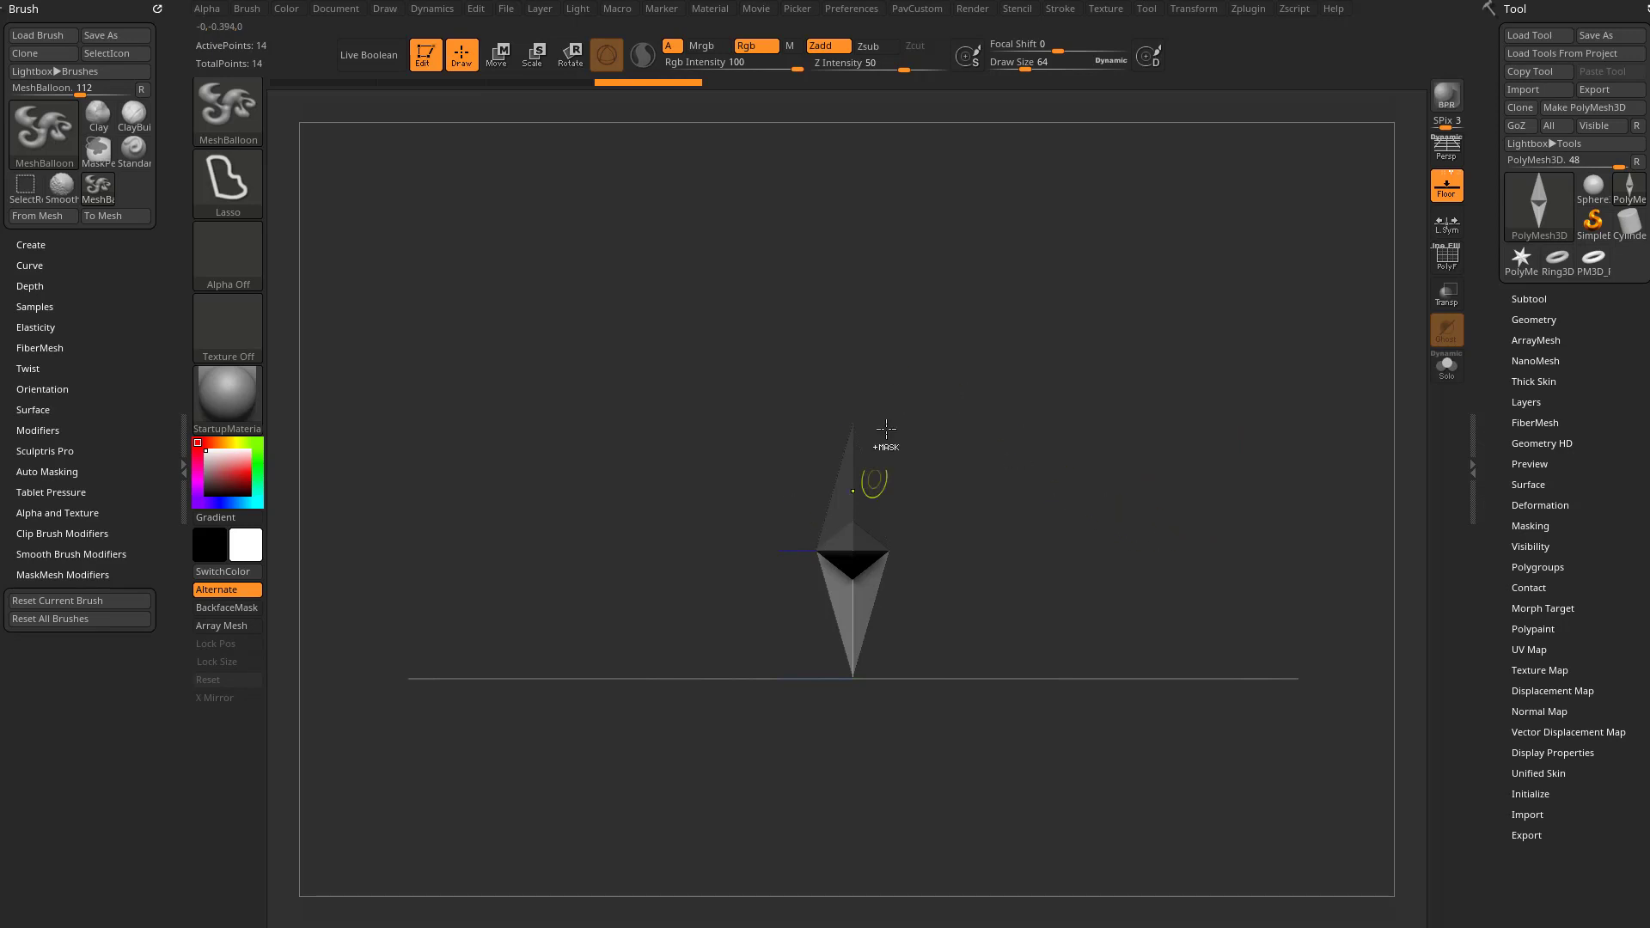
ctrl+click(1151, 464)
mouse_move(1201, 479)
ctrl+mouse_down()
mouse_move(1117, 303)
mouse_move(1195, 516)
ctrl+mouse_up()
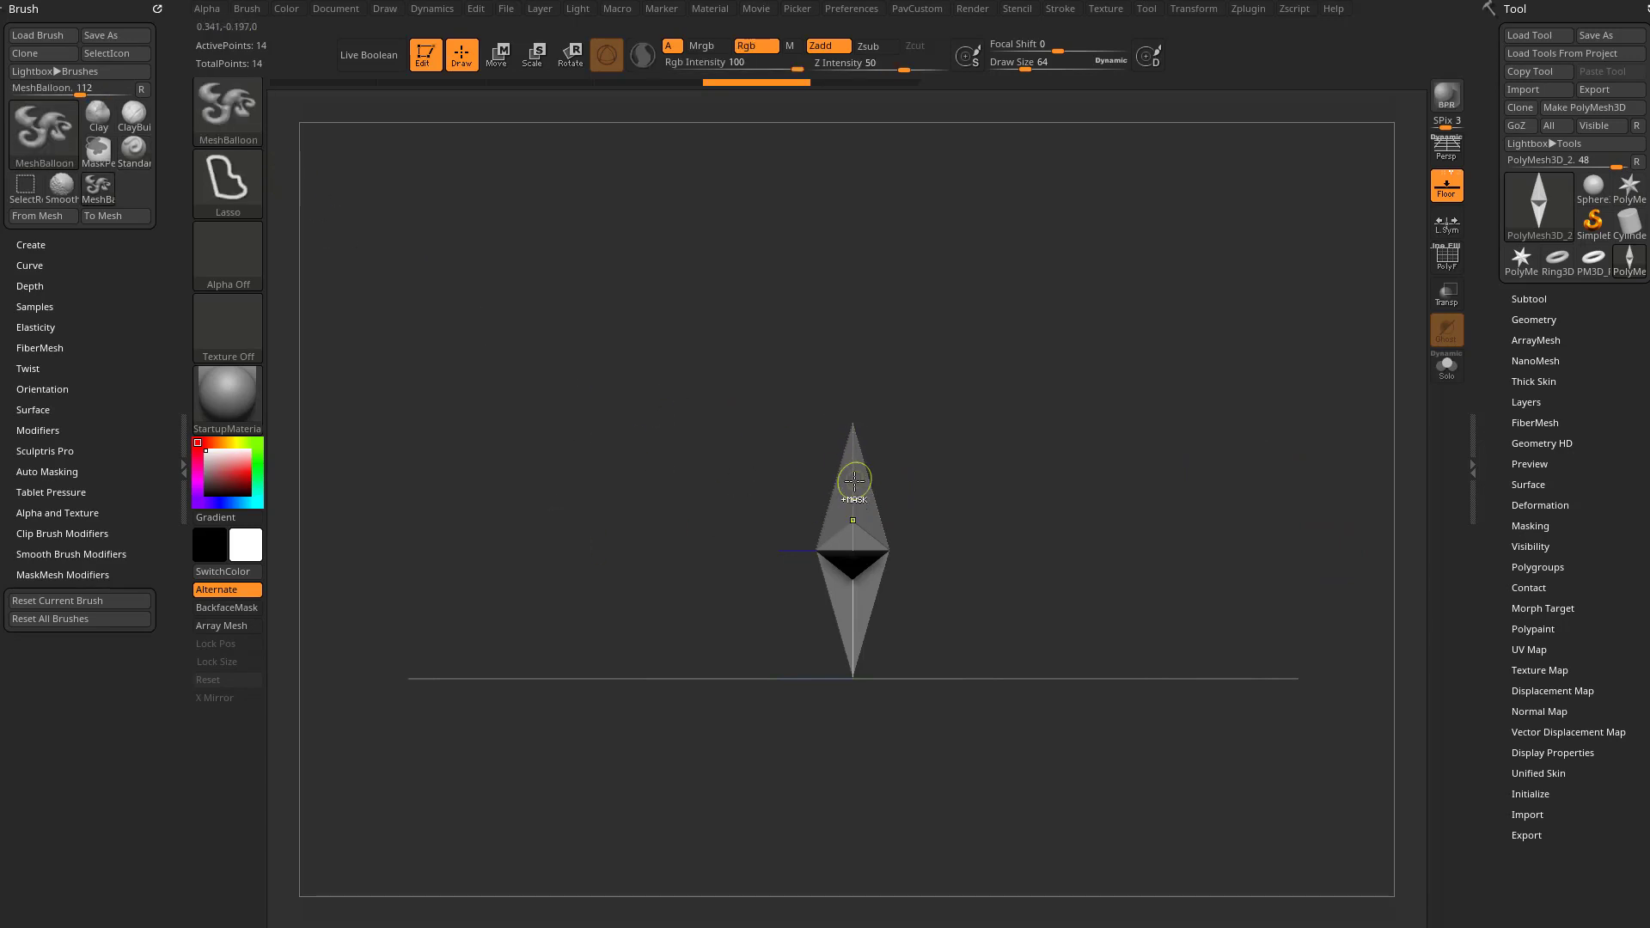
Draw a curved freeform balloon shape across the star with MeshBalloon and undo it.
mouse_move(838, 485)
ctrl+mouse_down()
mouse_move(719, 428)
mouse_move(643, 425)
mouse_move(599, 464)
mouse_move(575, 541)
mouse_move(607, 632)
mouse_move(741, 668)
mouse_move(846, 608)
mouse_move(997, 487)
mouse_move(975, 378)
ctrl+mouse_up()
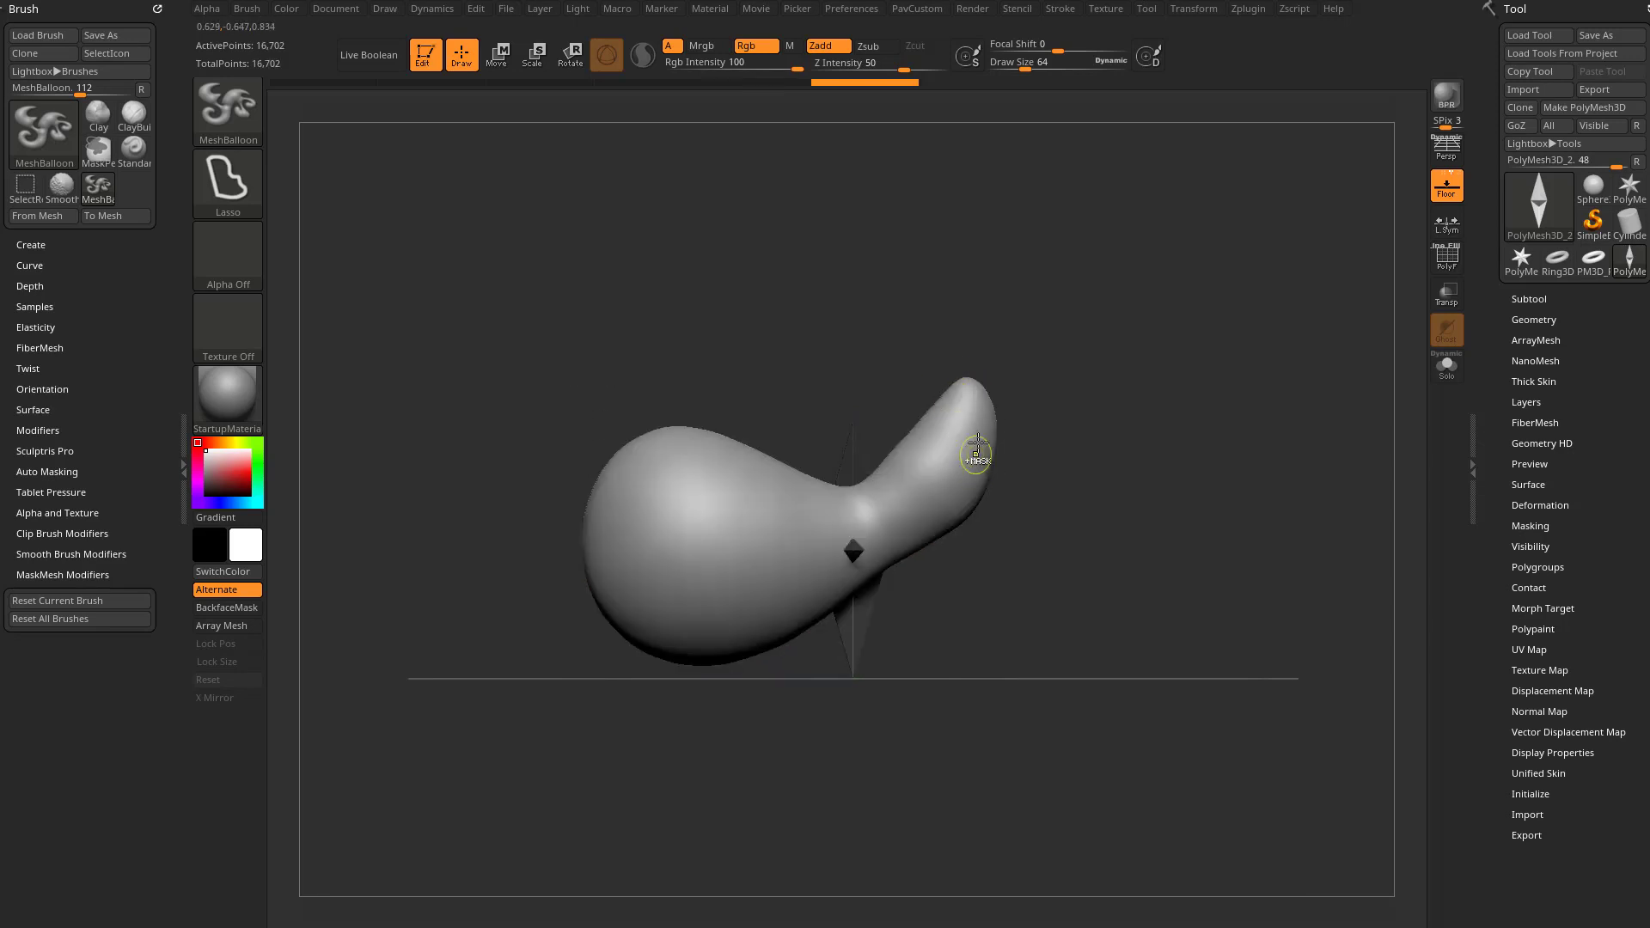
key(b)
key(s)
key(t)
key(ctrl+z)
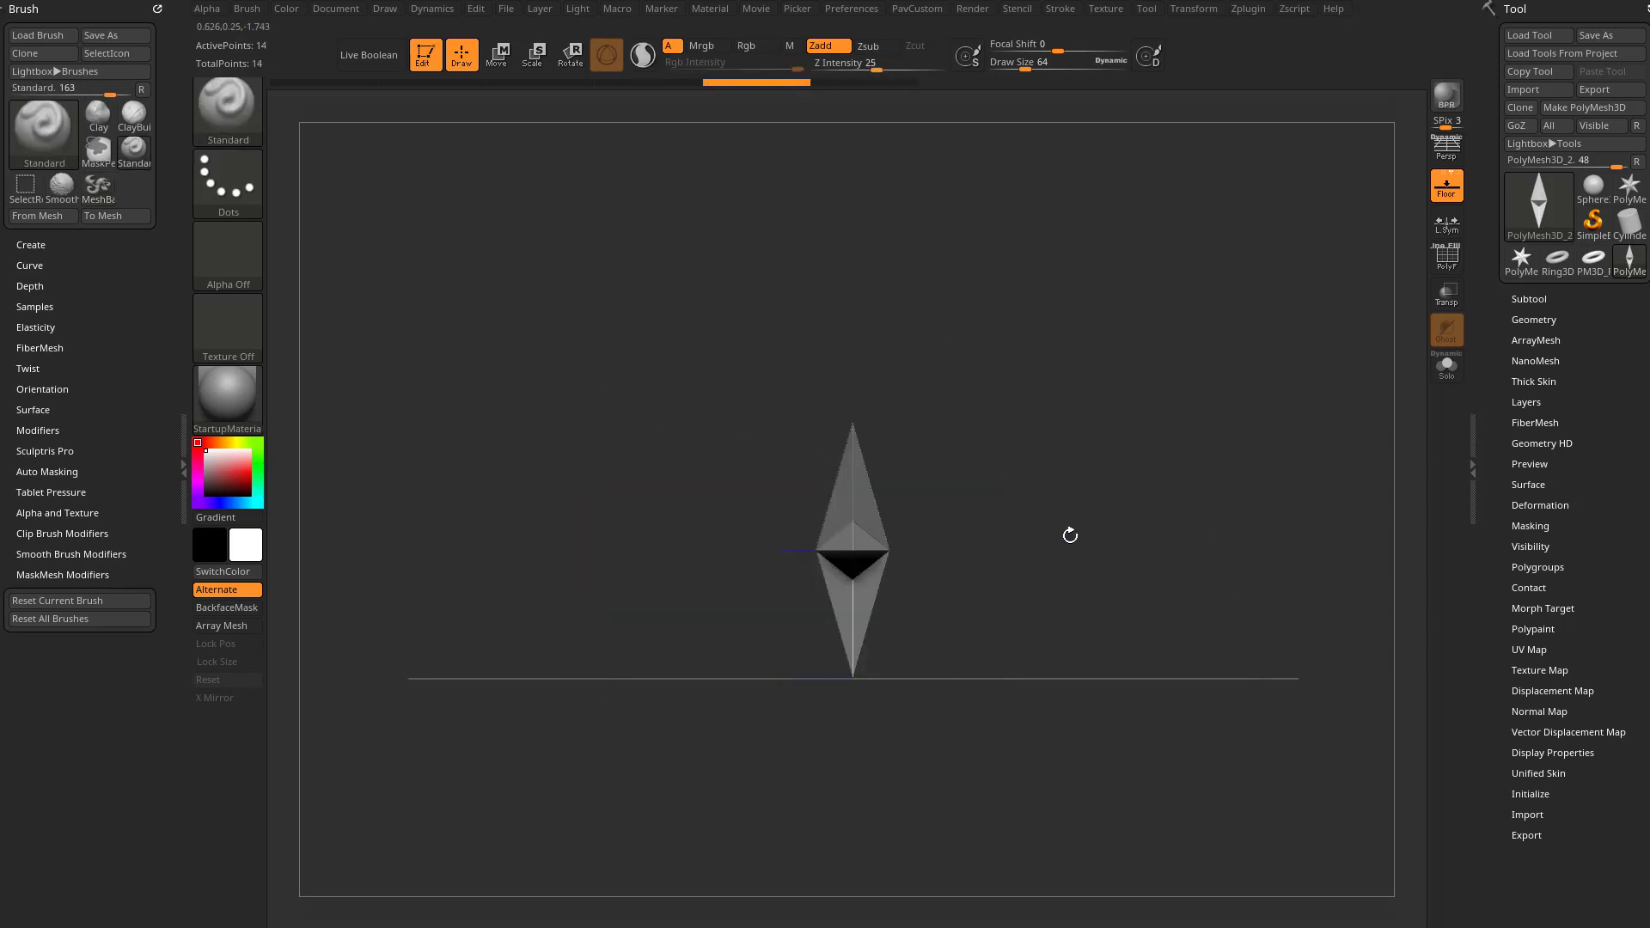
Draw a long balloon body with a narrow tail across the star using MeshBalloon, and undo it.
key(ctrl)
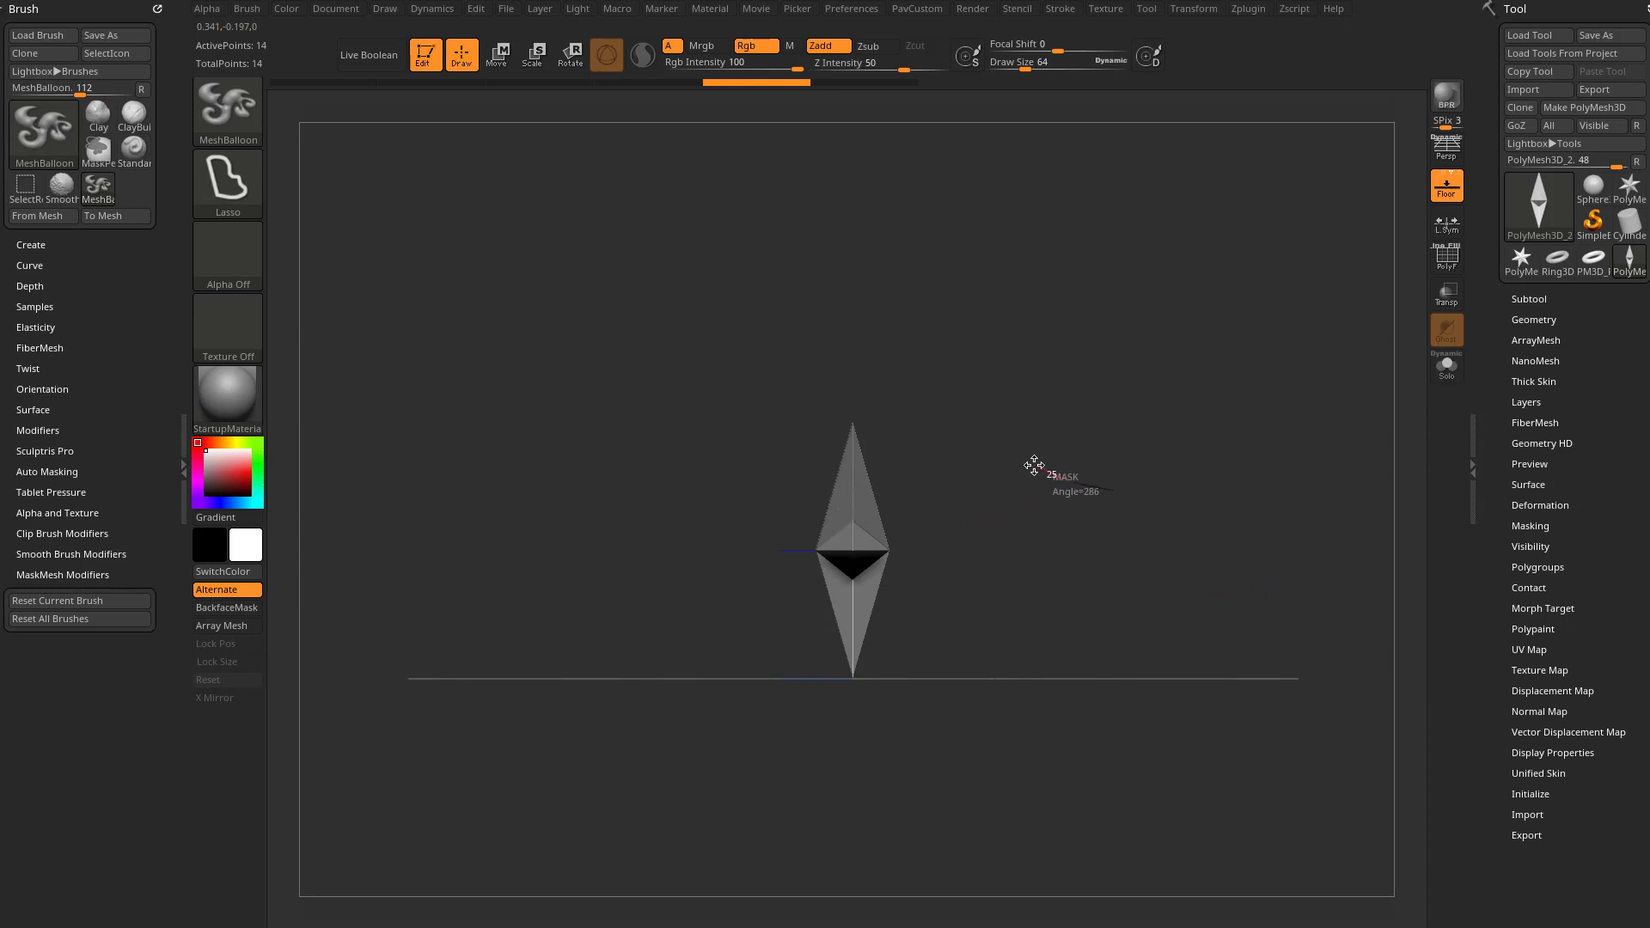
mouse_move(1168, 524)
ctrl+mouse_down()
mouse_move(1052, 472)
mouse_move(472, 655)
mouse_move(1171, 579)
mouse_move(1173, 542)
ctrl+mouse_up()
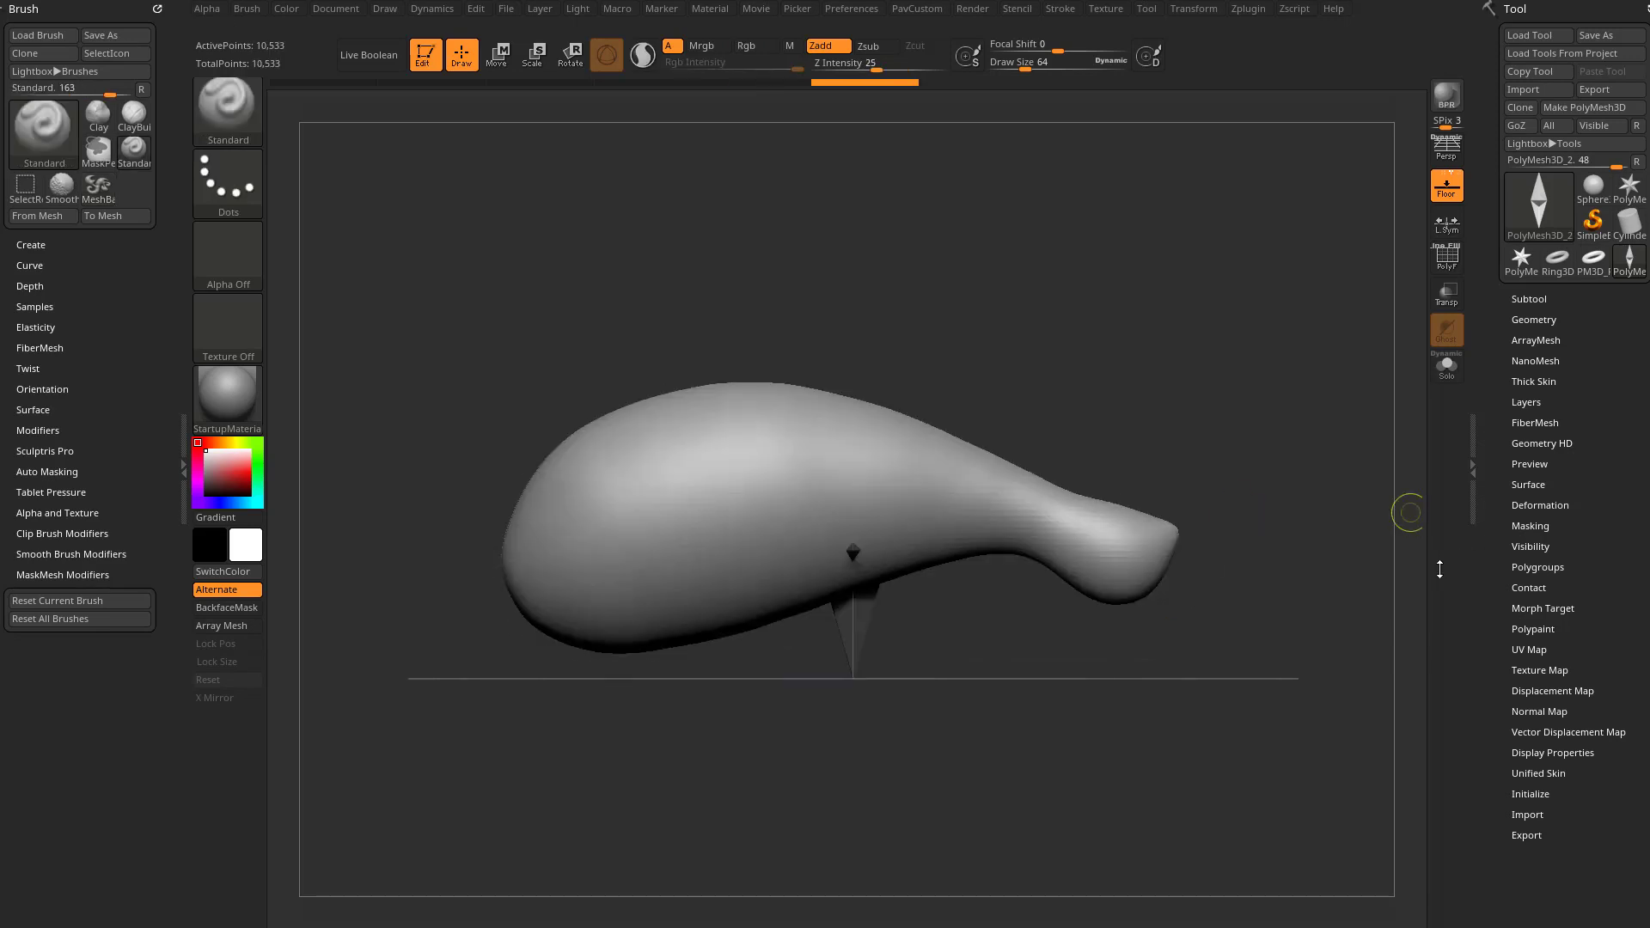
key(ctrl+z)
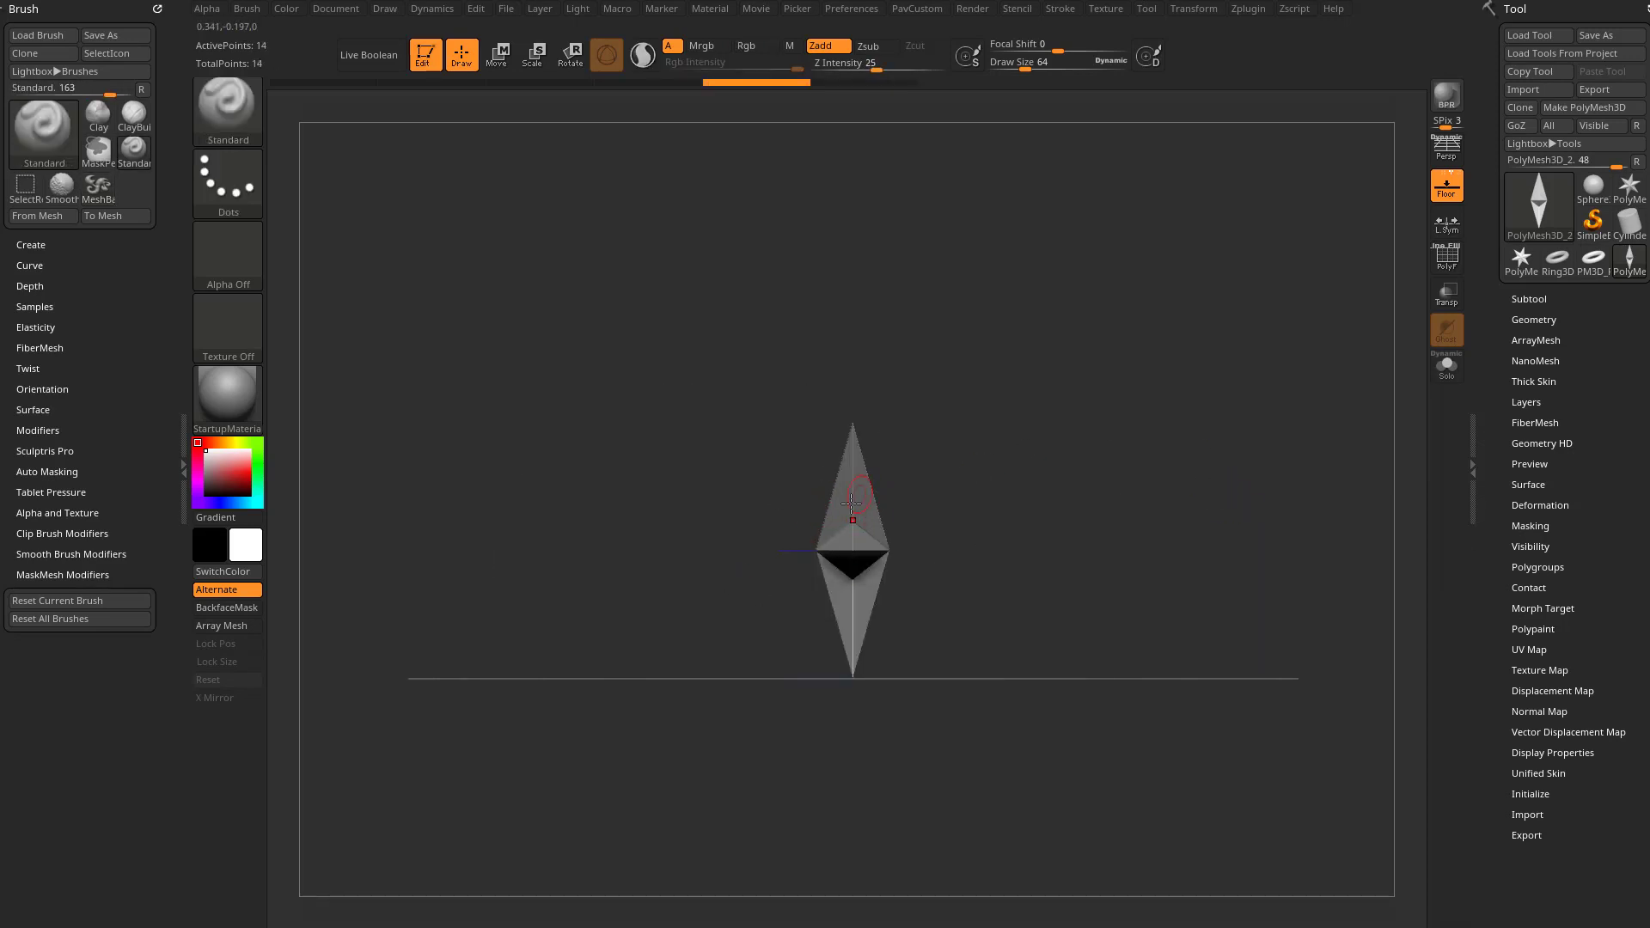
Draw a large rounded balloon shape beside the star, inspect it from an angle, and undo it with the fish image shown again.
key(ctrl)
mouse_move(955, 392)
ctrl+mouse_down()
mouse_move(1097, 325)
mouse_move(936, 296)
mouse_move(1310, 464)
mouse_move(1276, 685)
ctrl+mouse_up()
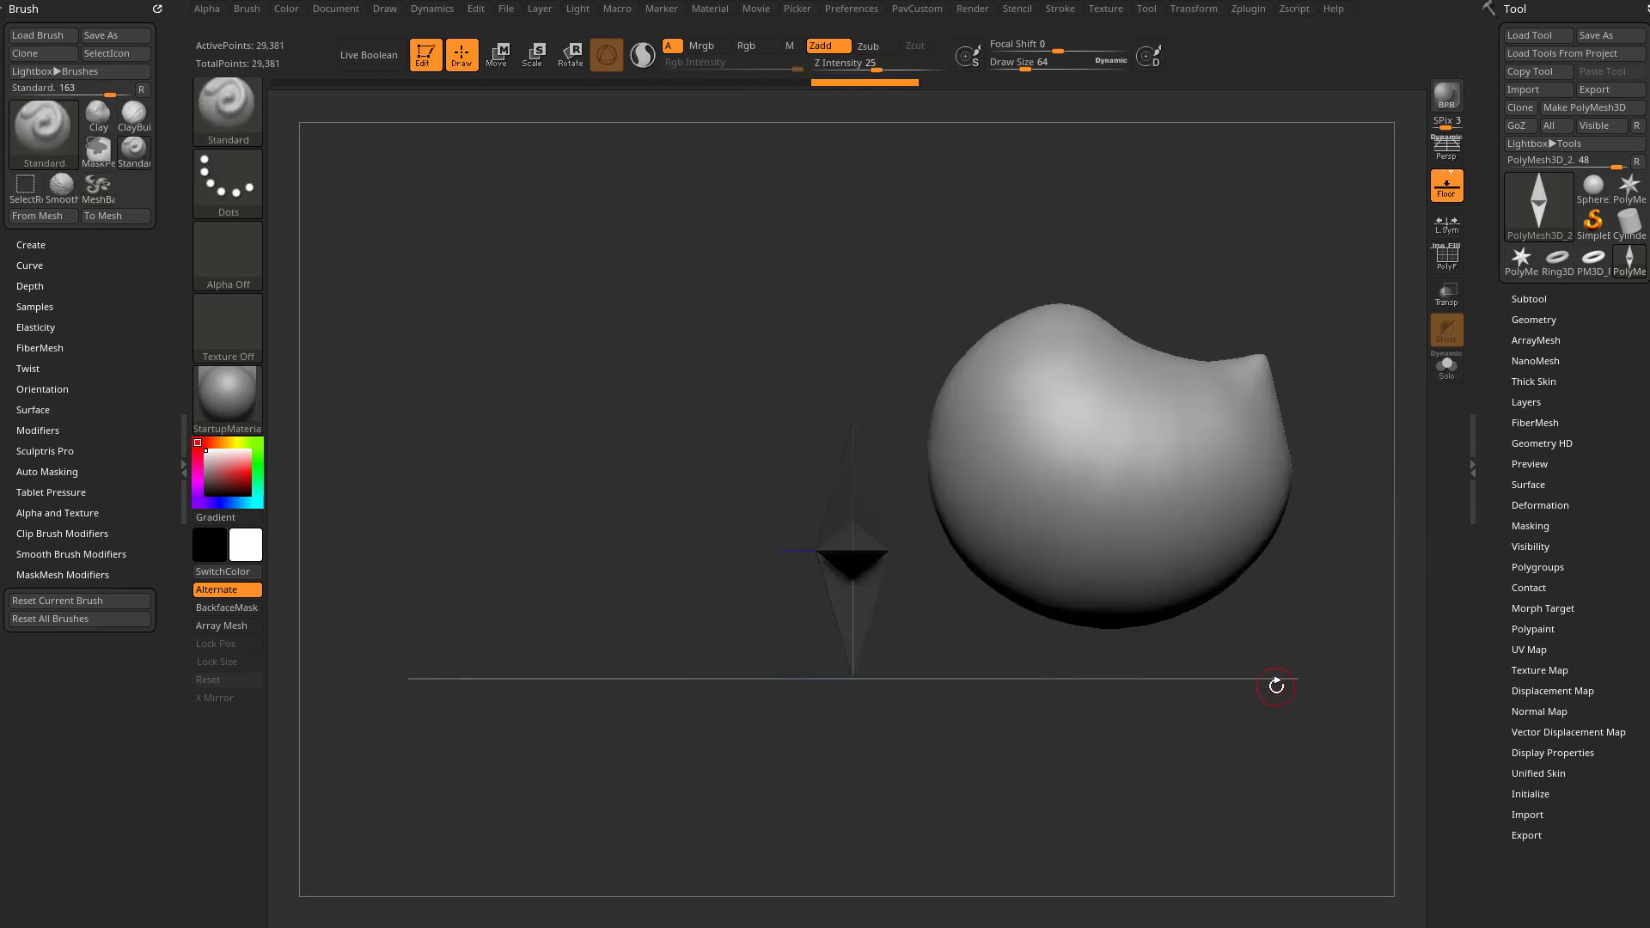
drag(1160, 252, 1195, 383)
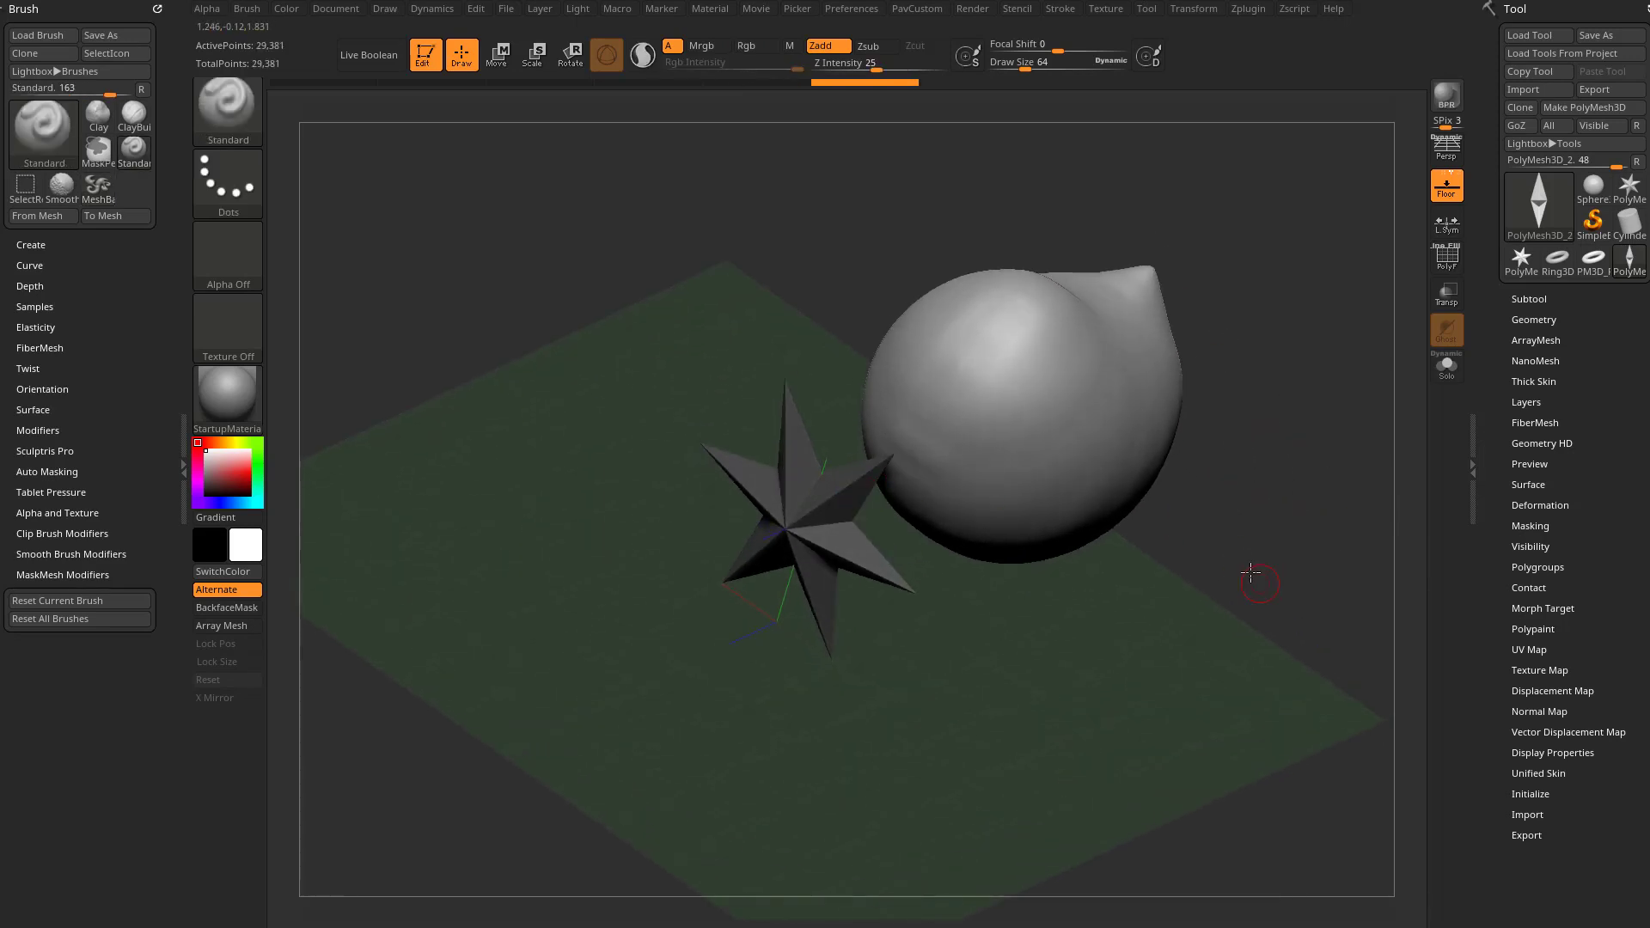
shift+drag(1260, 582, 1087, 399)
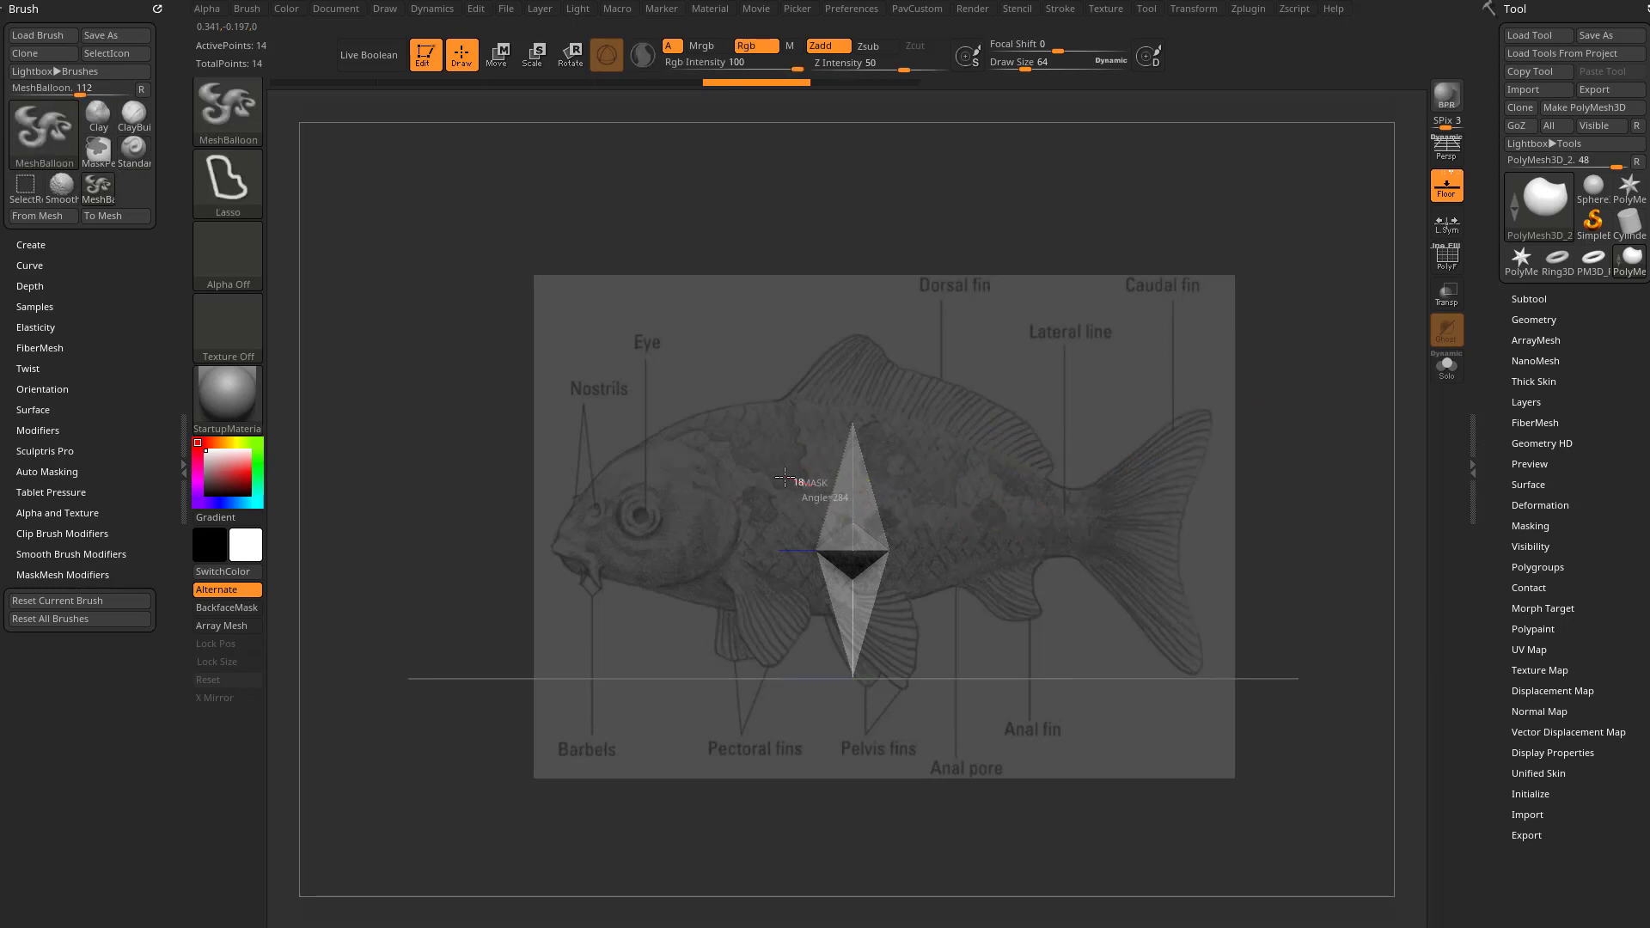
Trace the fish's body outline without fins over the reference using MeshBalloon, and hide the Spotlight image.
mouse_move(1108, 494)
mouse_down()
mouse_move(893, 412)
mouse_move(713, 400)
mouse_move(558, 533)
mouse_move(672, 602)
mouse_move(907, 597)
mouse_move(1099, 554)
mouse_up()
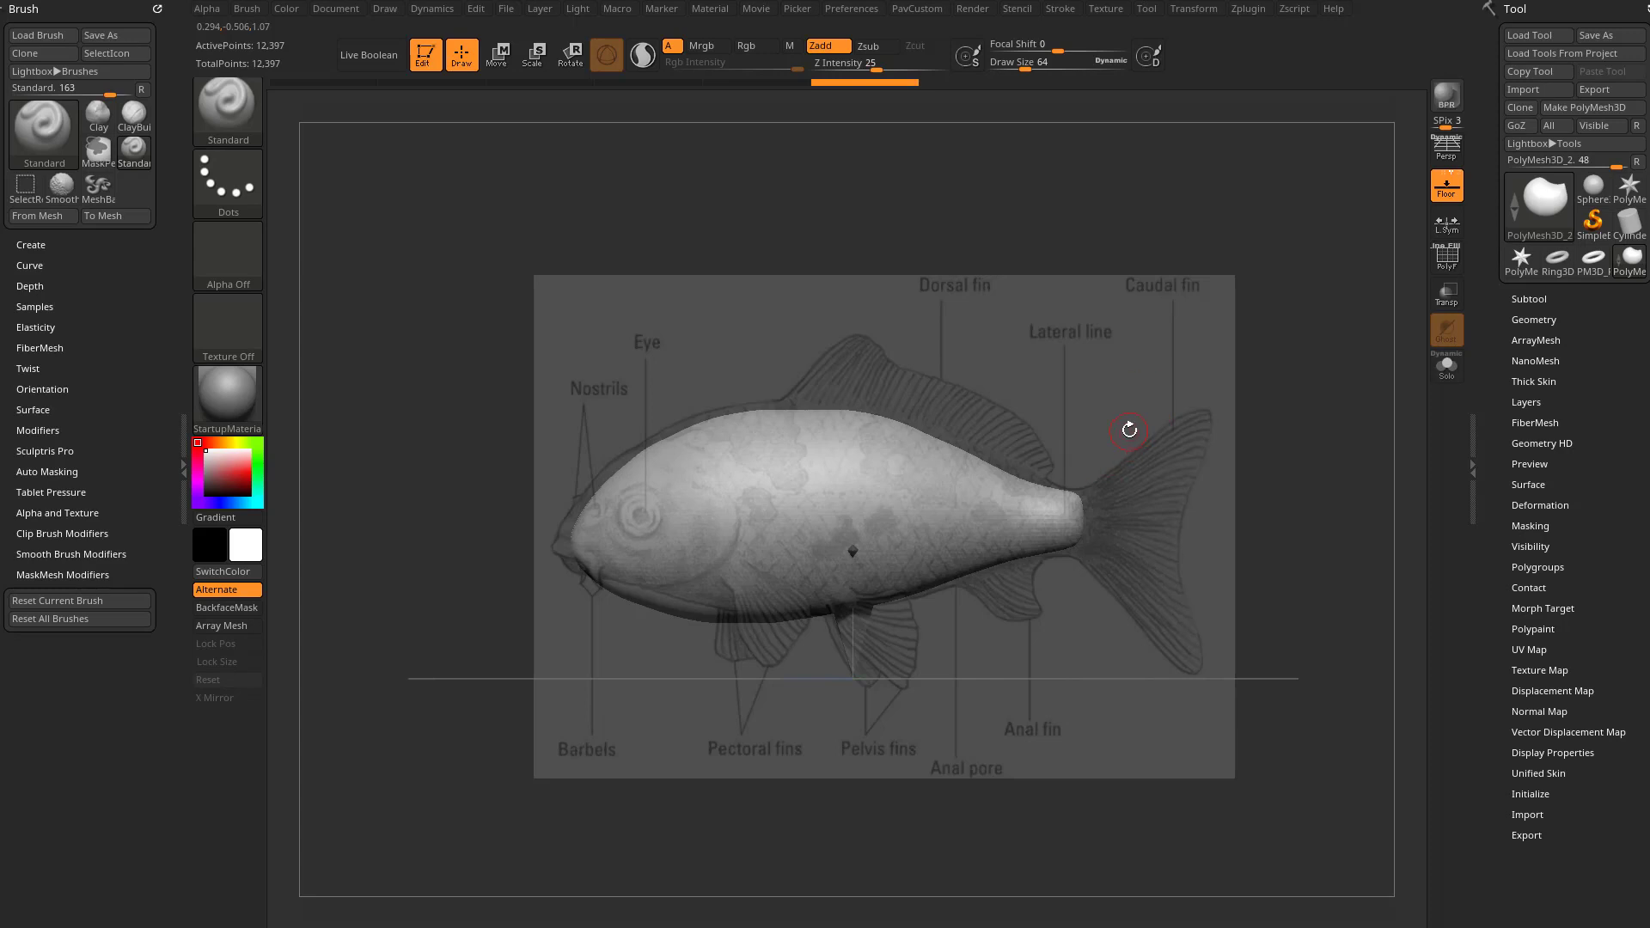
key(shift)
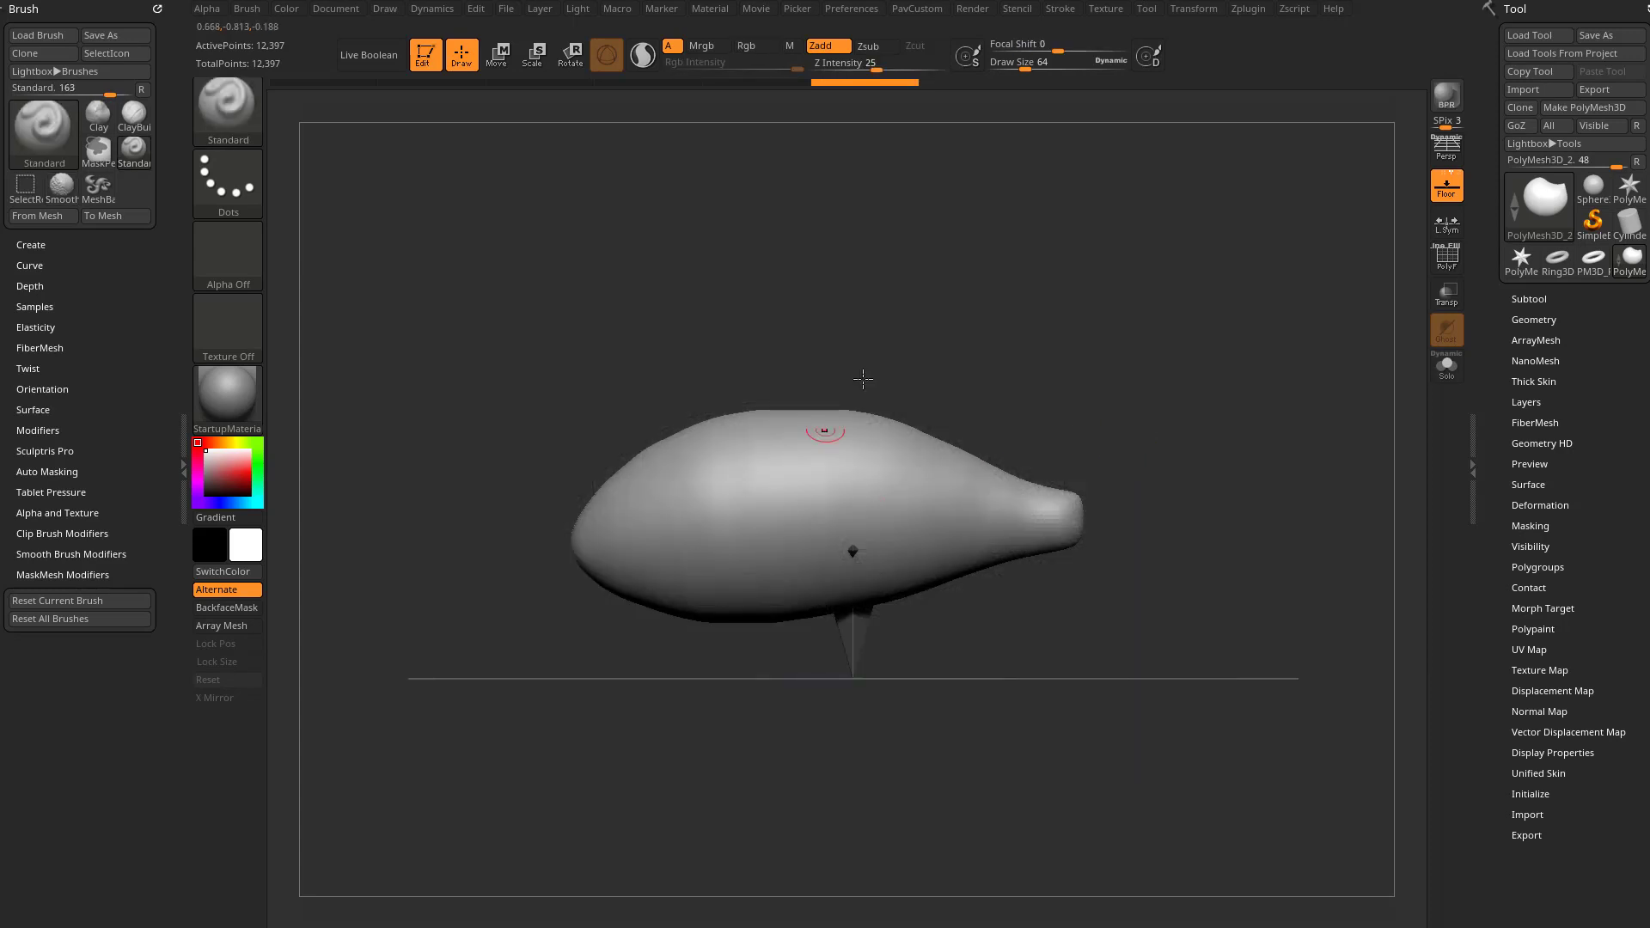
mouse_move(1138, 343)
mouse_down()
mouse_move(1185, 395)
mouse_move(1211, 390)
mouse_move(1198, 409)
mouse_move(1017, 409)
mouse_up()
key(ctrl+shift)
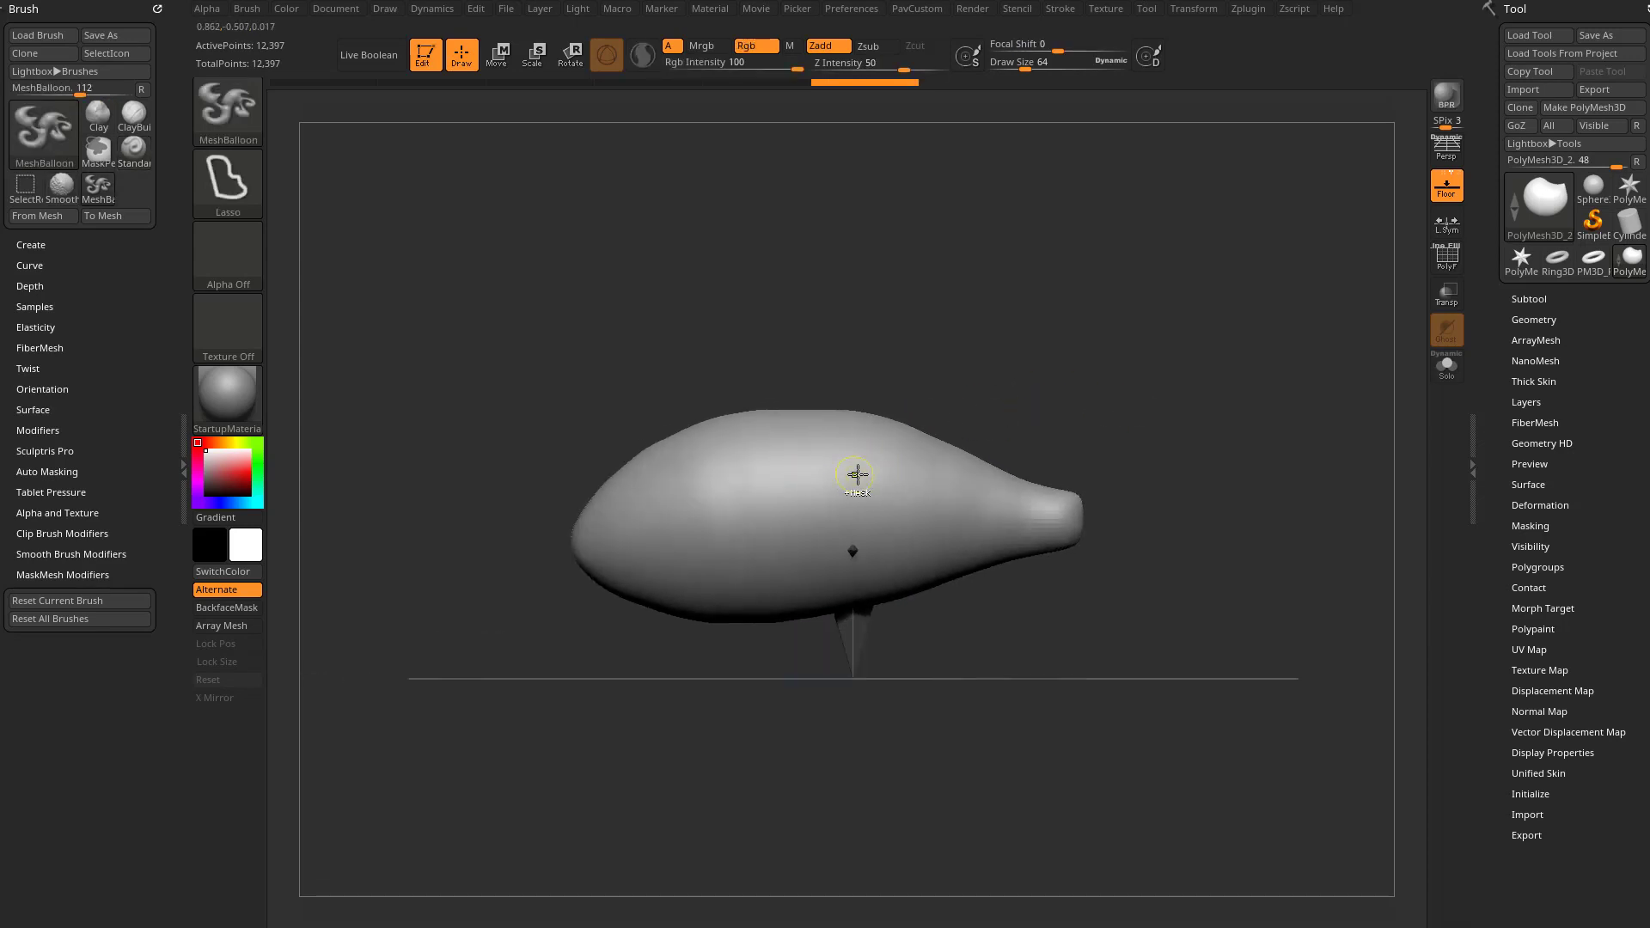
Inspect the balloon body from the front and apply Mirror And Weld to make it symmetrical.
mouse_move(868, 451)
mouse_down()
mouse_move(1031, 368)
mouse_move(847, 387)
mouse_up()
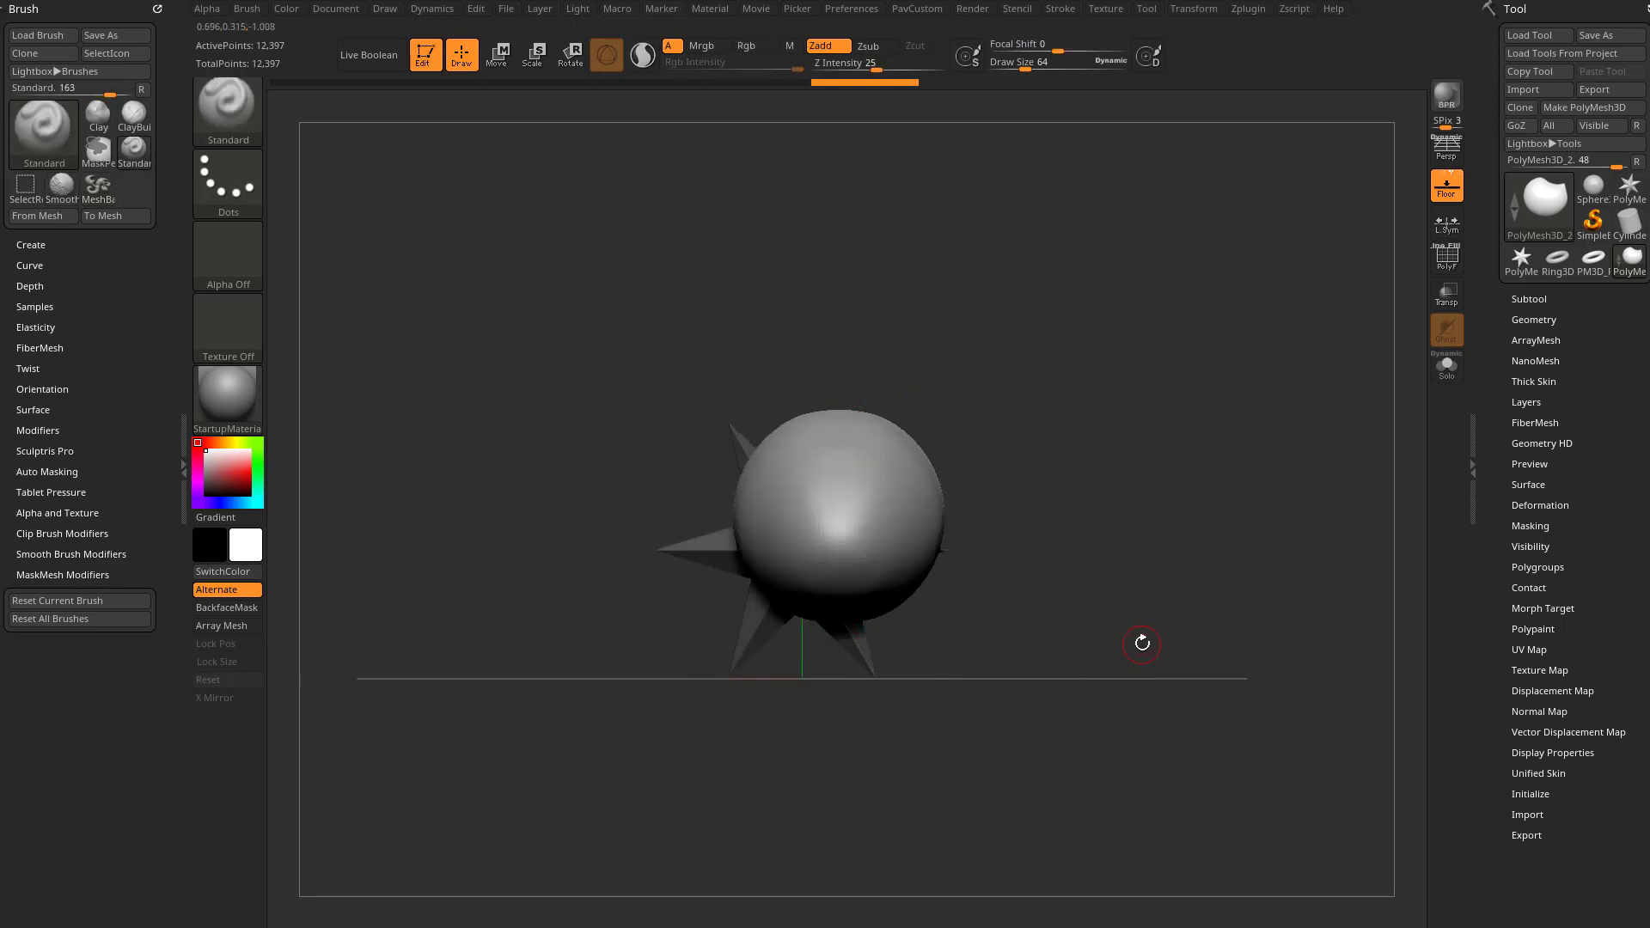
key(shift)
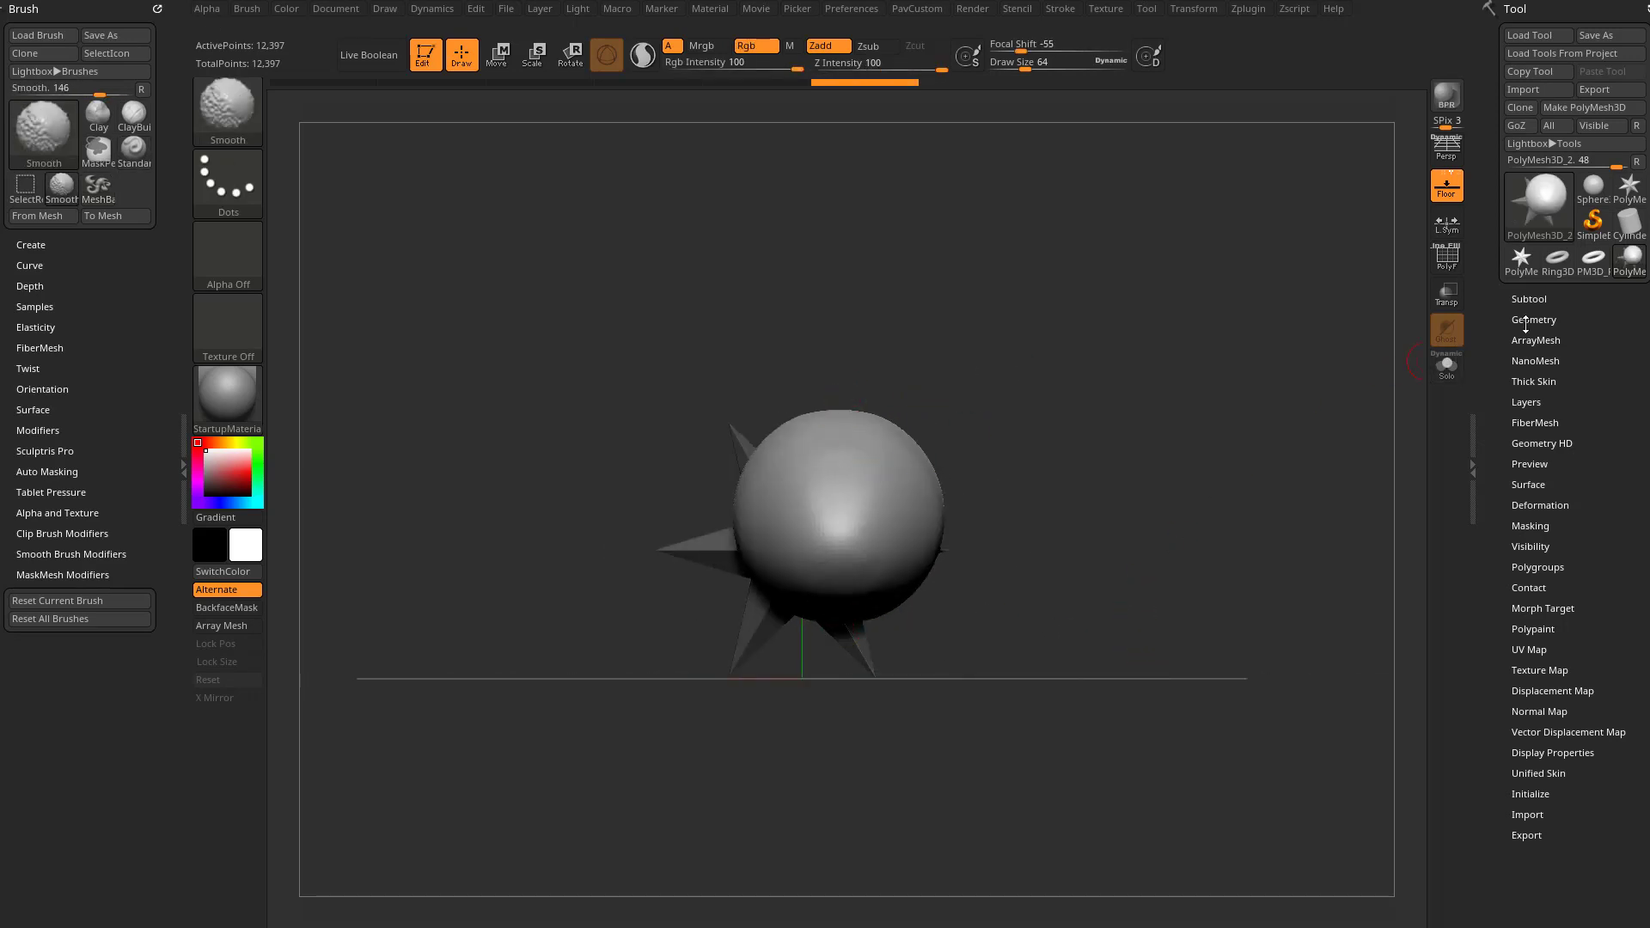
click(1531, 319)
drag(1485, 359, 1507, 322)
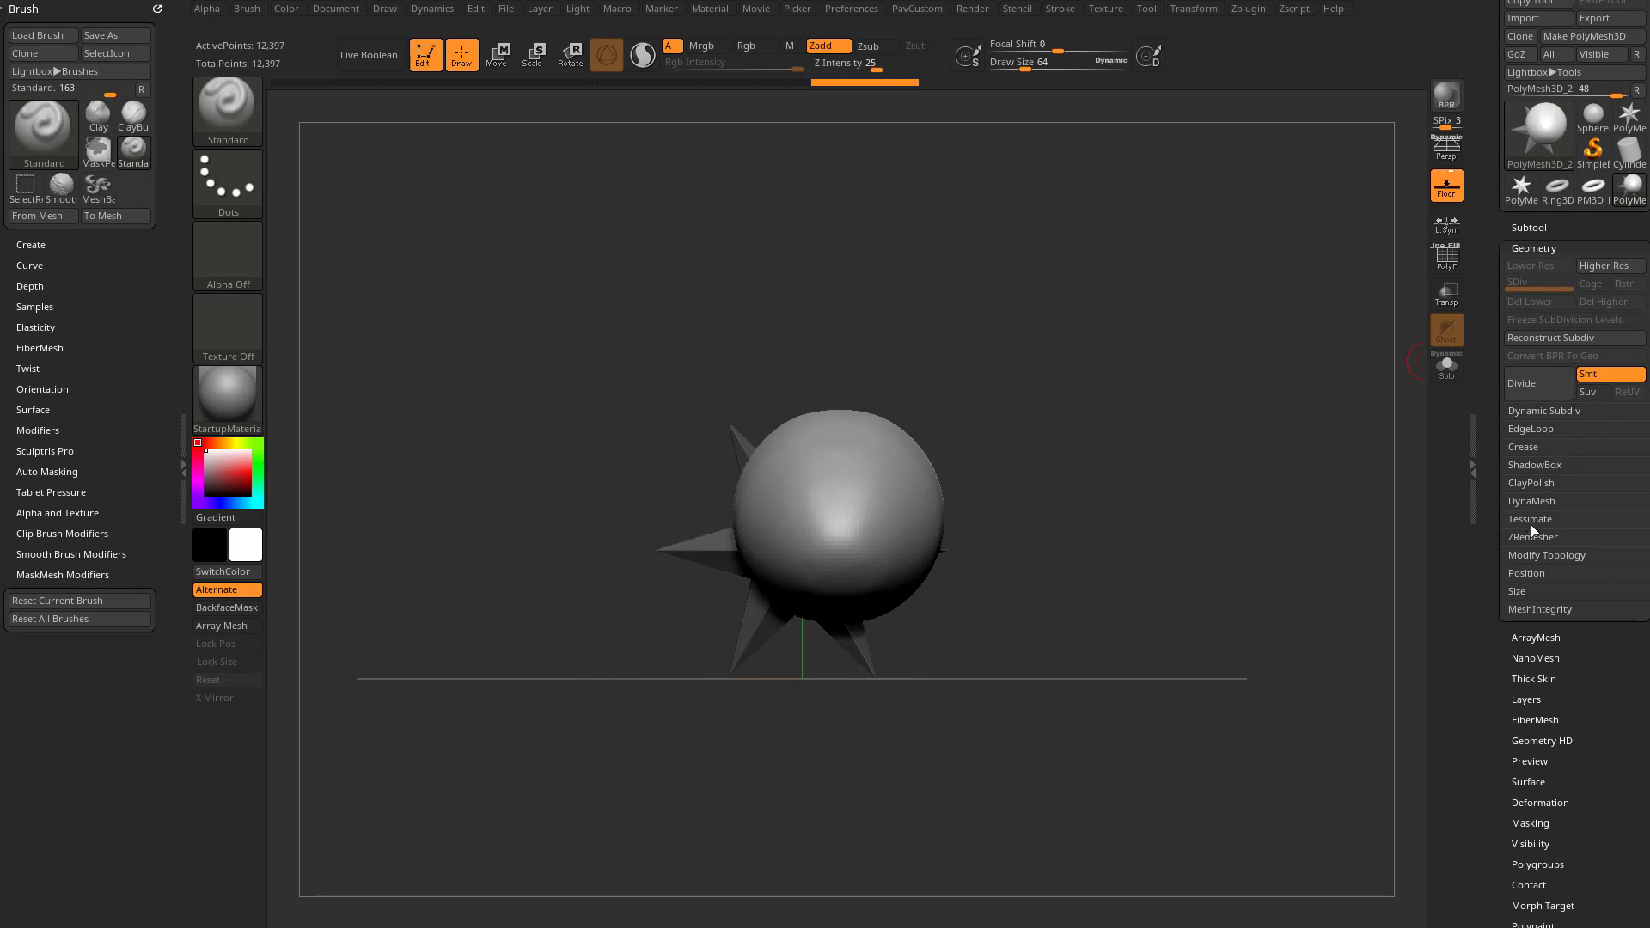
click(1538, 555)
click(1536, 555)
click(1538, 556)
click(1543, 608)
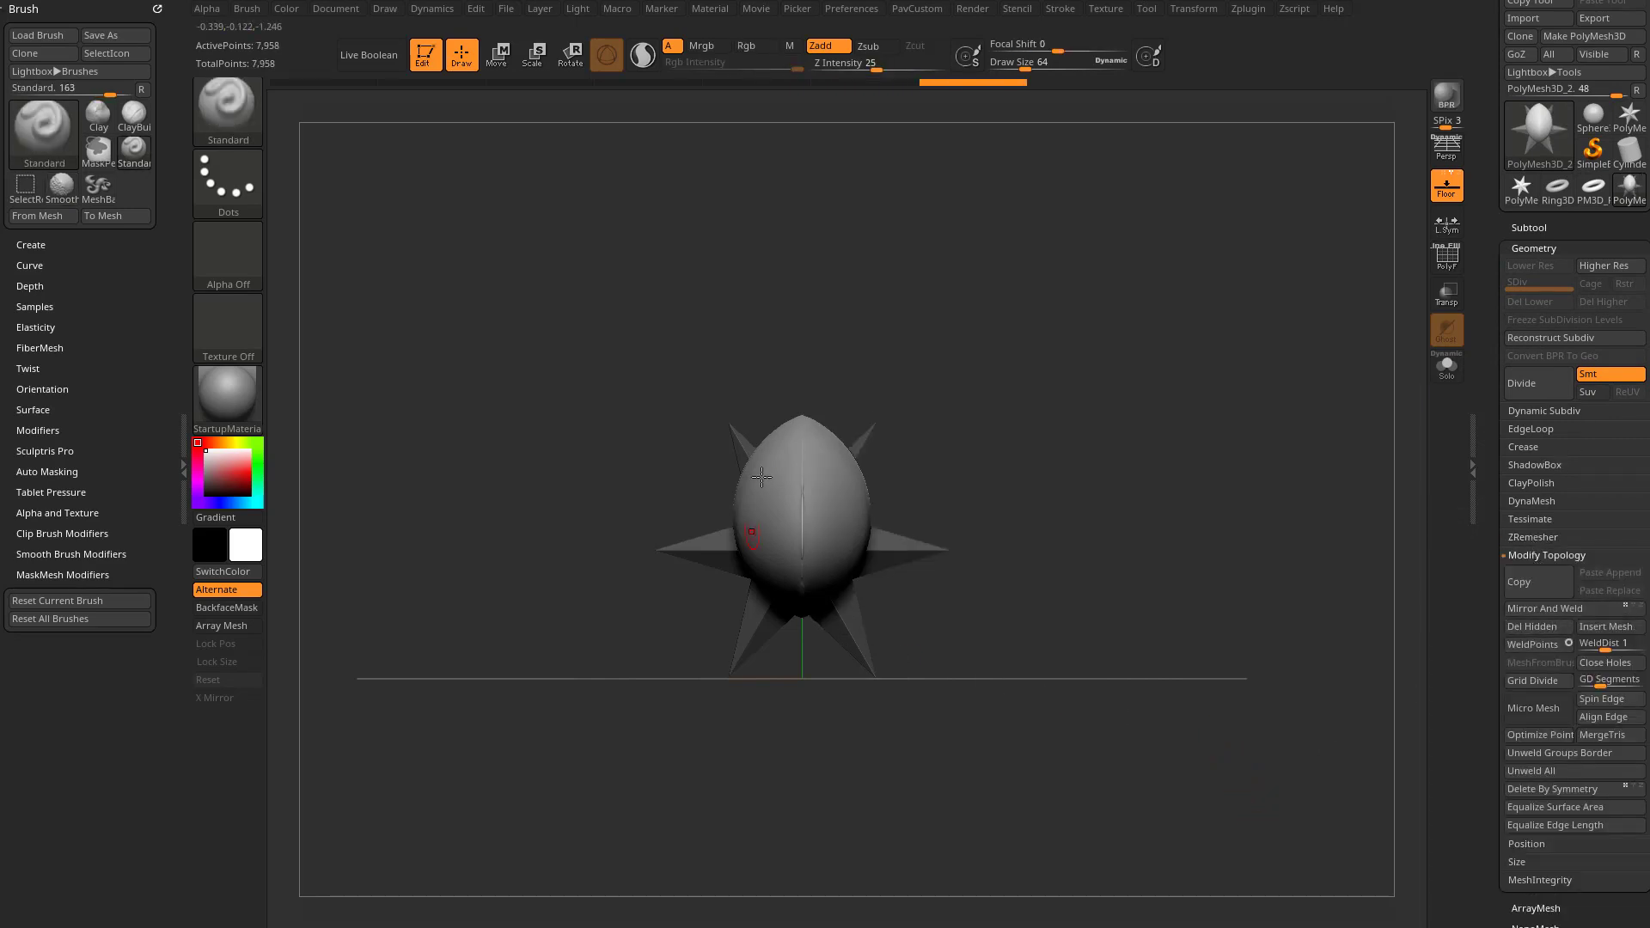
drag(1066, 438, 1058, 593)
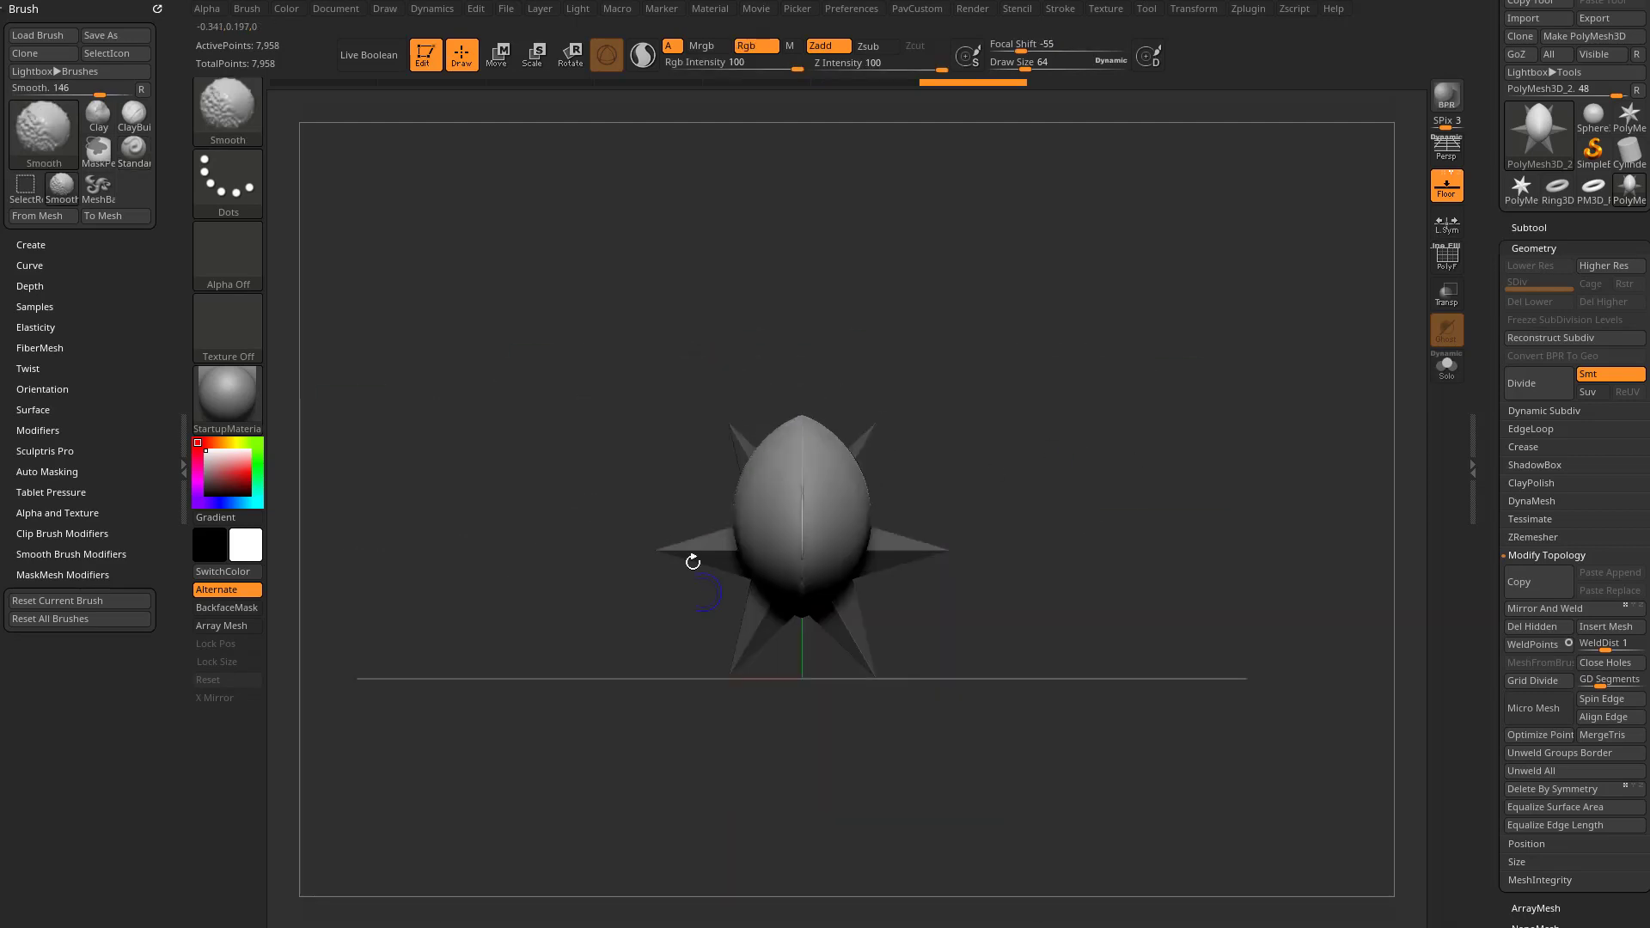
Undo the mirror operation and the balloon fish body, back to the plain star in side view.
key(ctrl+z)
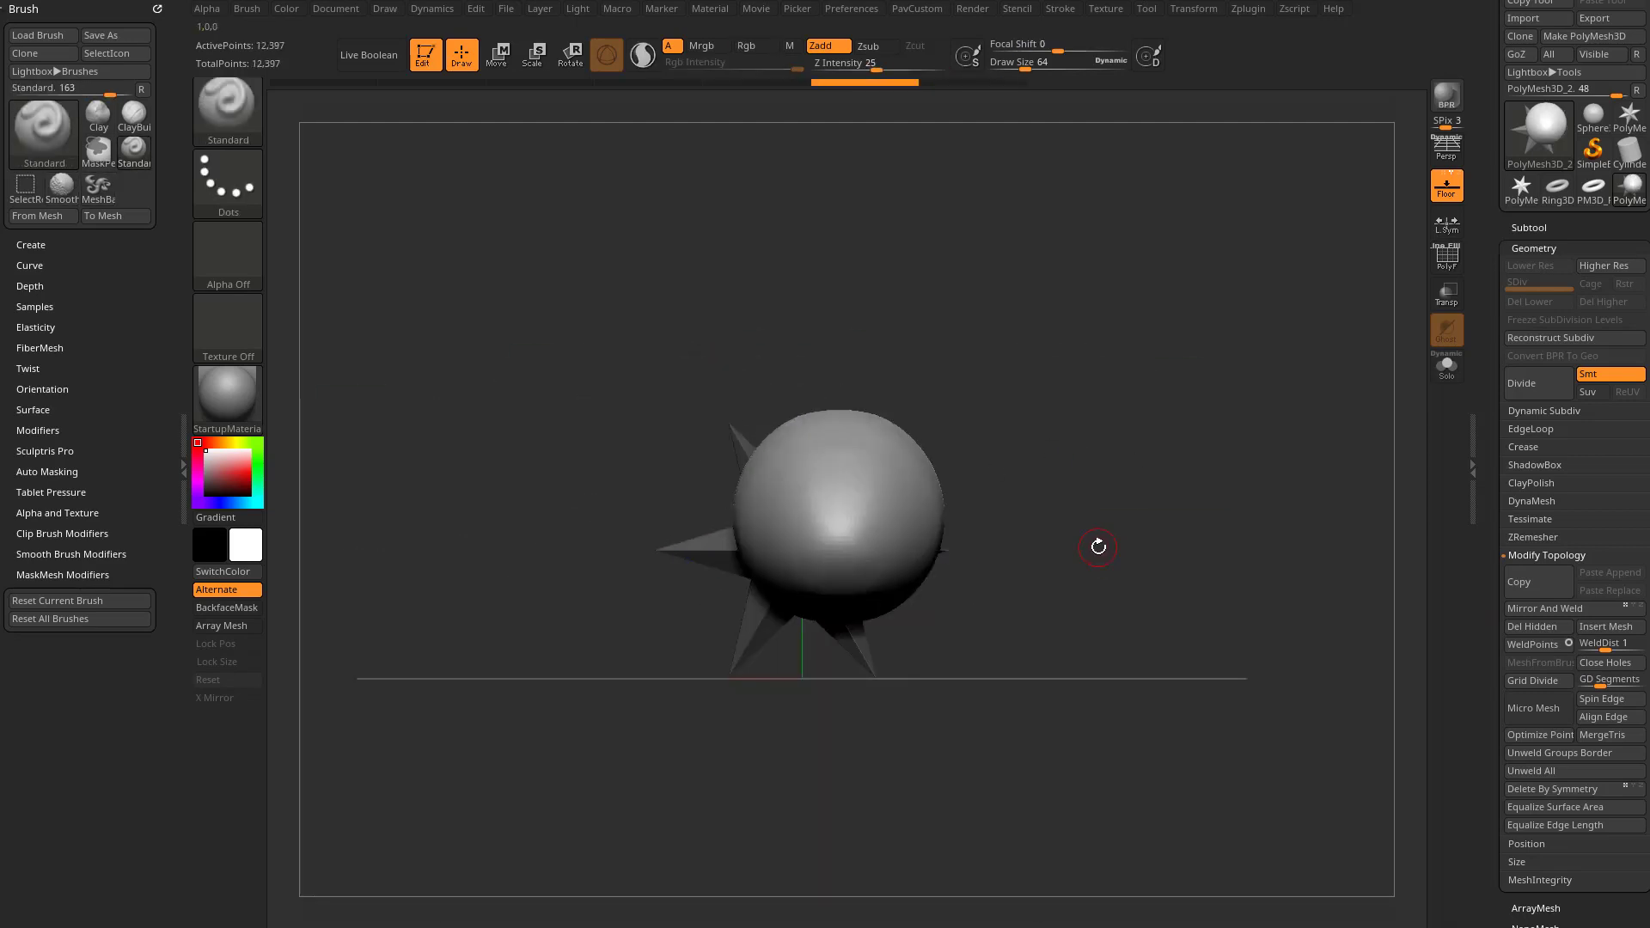
key(ctrl+z)
key(ctrl+z)
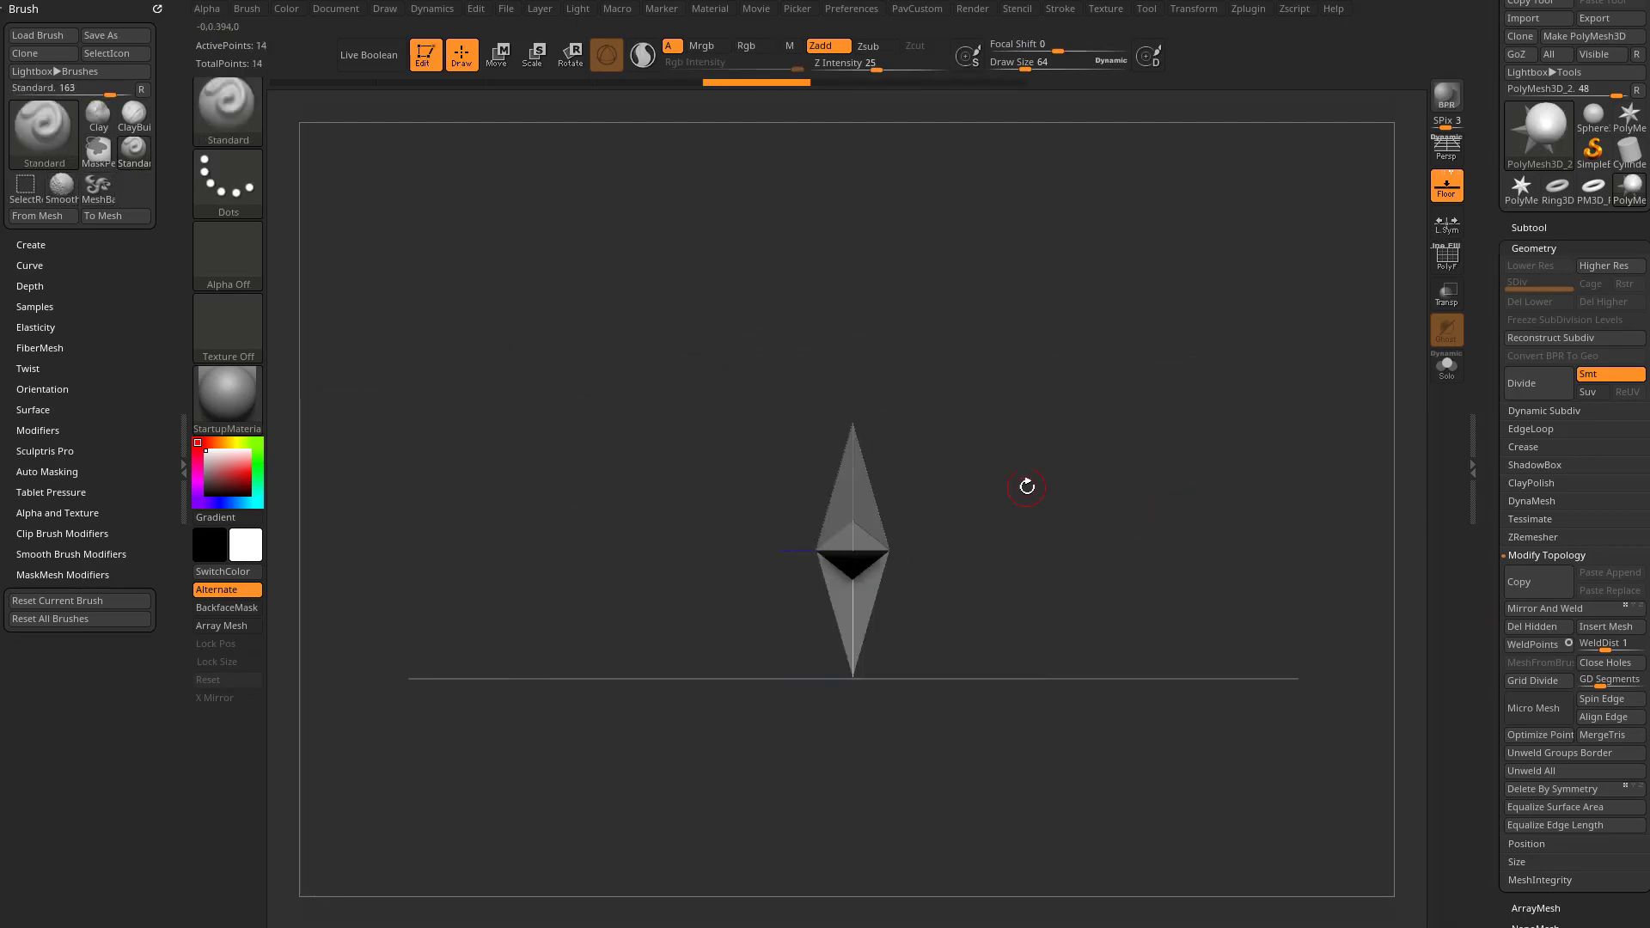
Show the Spotlight fish image again and reposition the star behind the fish's body.
drag(1203, 250, 1138, 378)
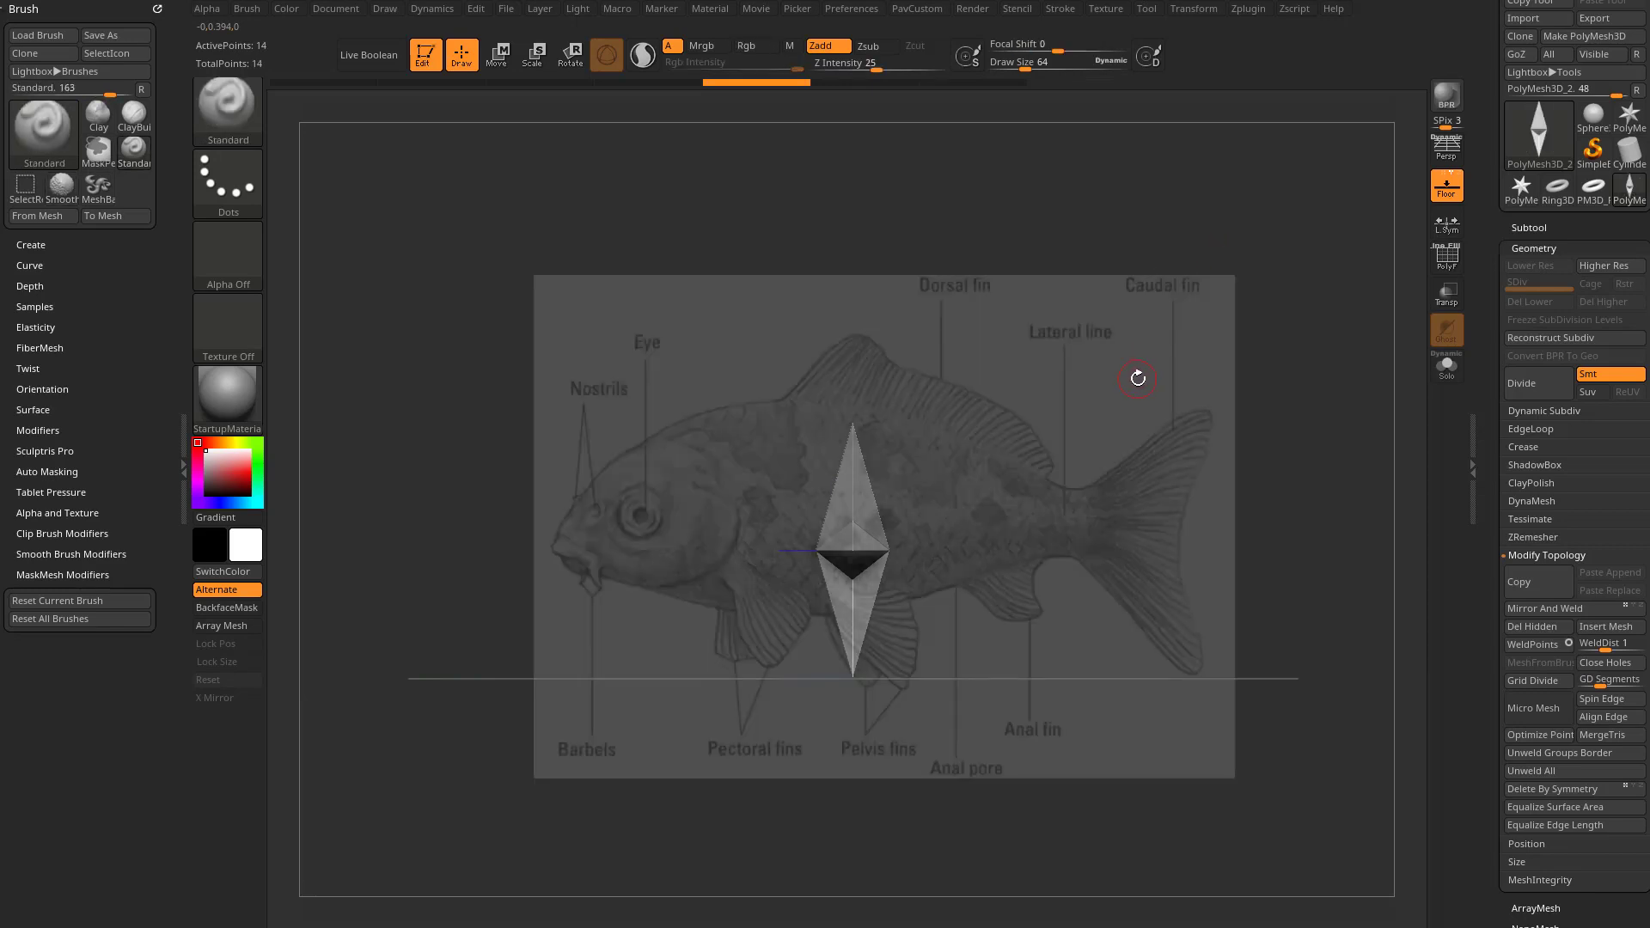
drag(968, 368, 1045, 471)
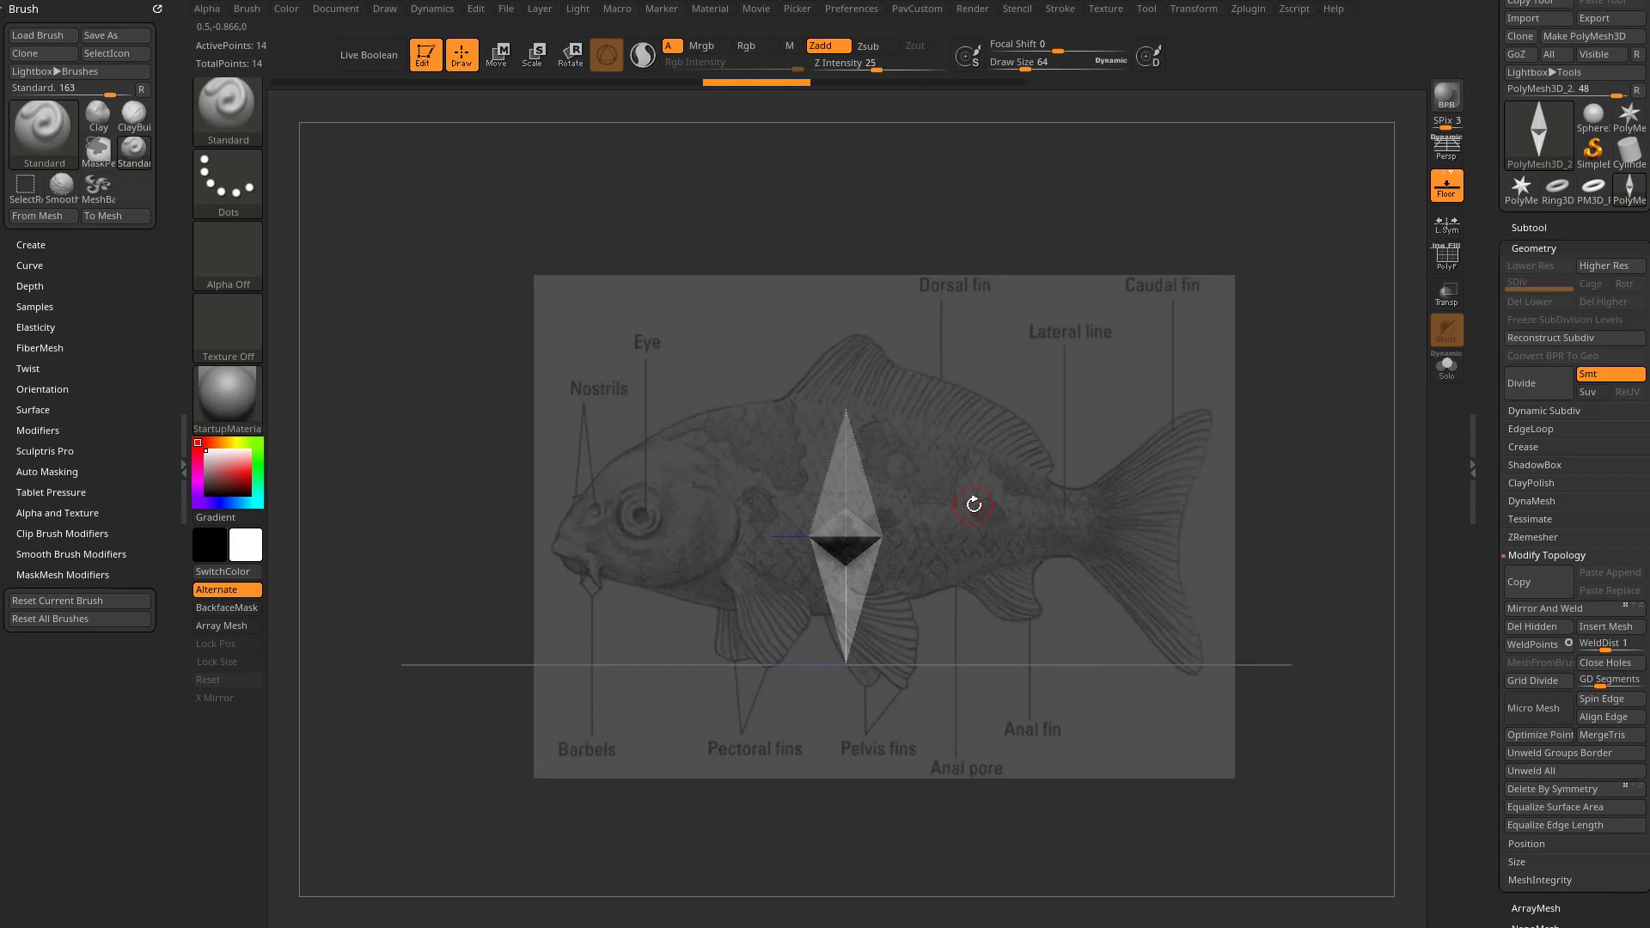
Try to trace the fish's body outline over the star with the MeshBalloon brush, and undo the attempt.
key(b)
key(m)
key(b)
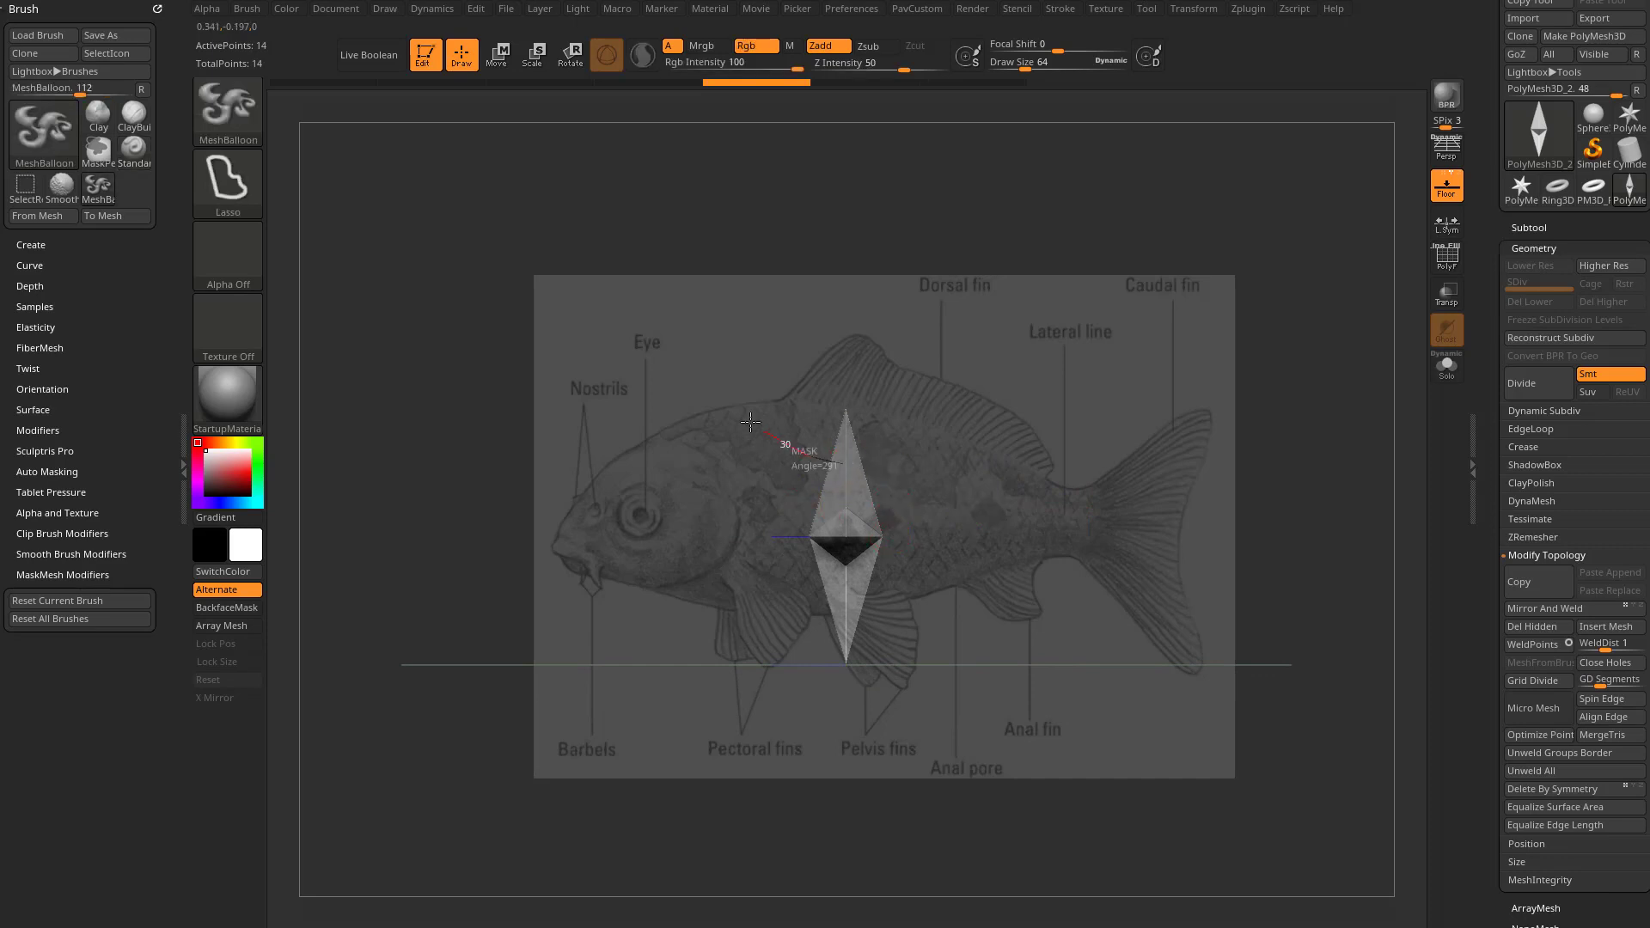
mouse_move(1024, 487)
mouse_down()
mouse_move(581, 465)
mouse_move(976, 578)
mouse_move(1022, 507)
mouse_up()
key(b)
key(s)
key(t)
key(ctrl+z)
Initialize the star as a flat QGrid plane and stretch it along the fish's length to cover most of the body.
drag(1456, 507, 1455, 567)
click(1529, 535)
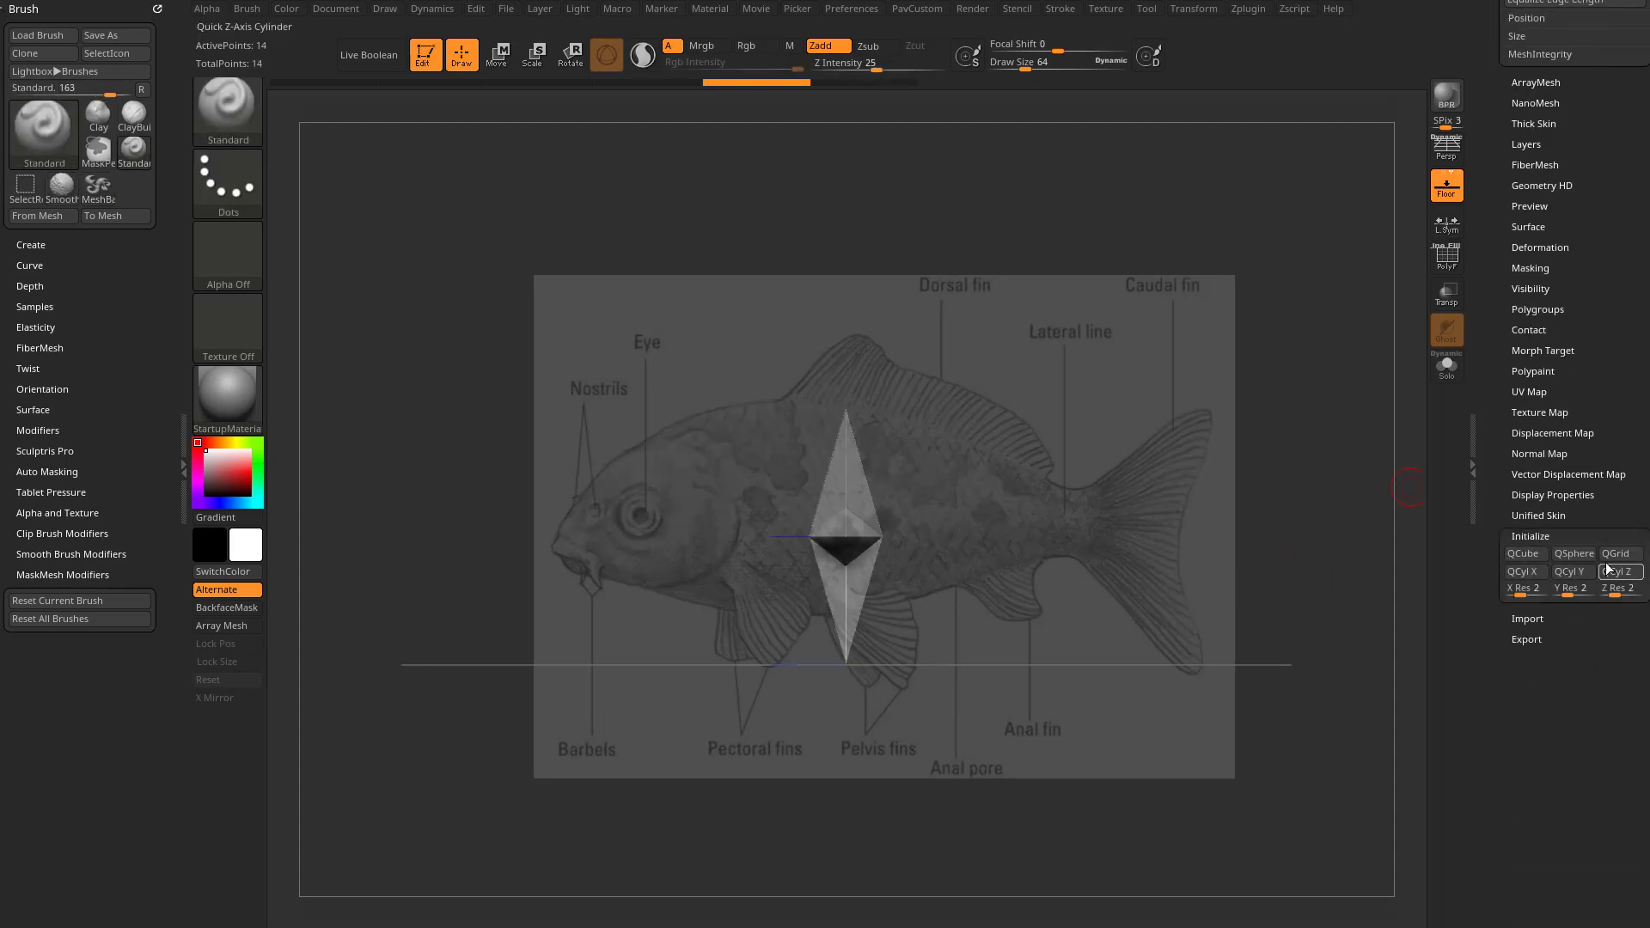
click(1615, 572)
key(w)
shift+drag(861, 361, 1114, 352)
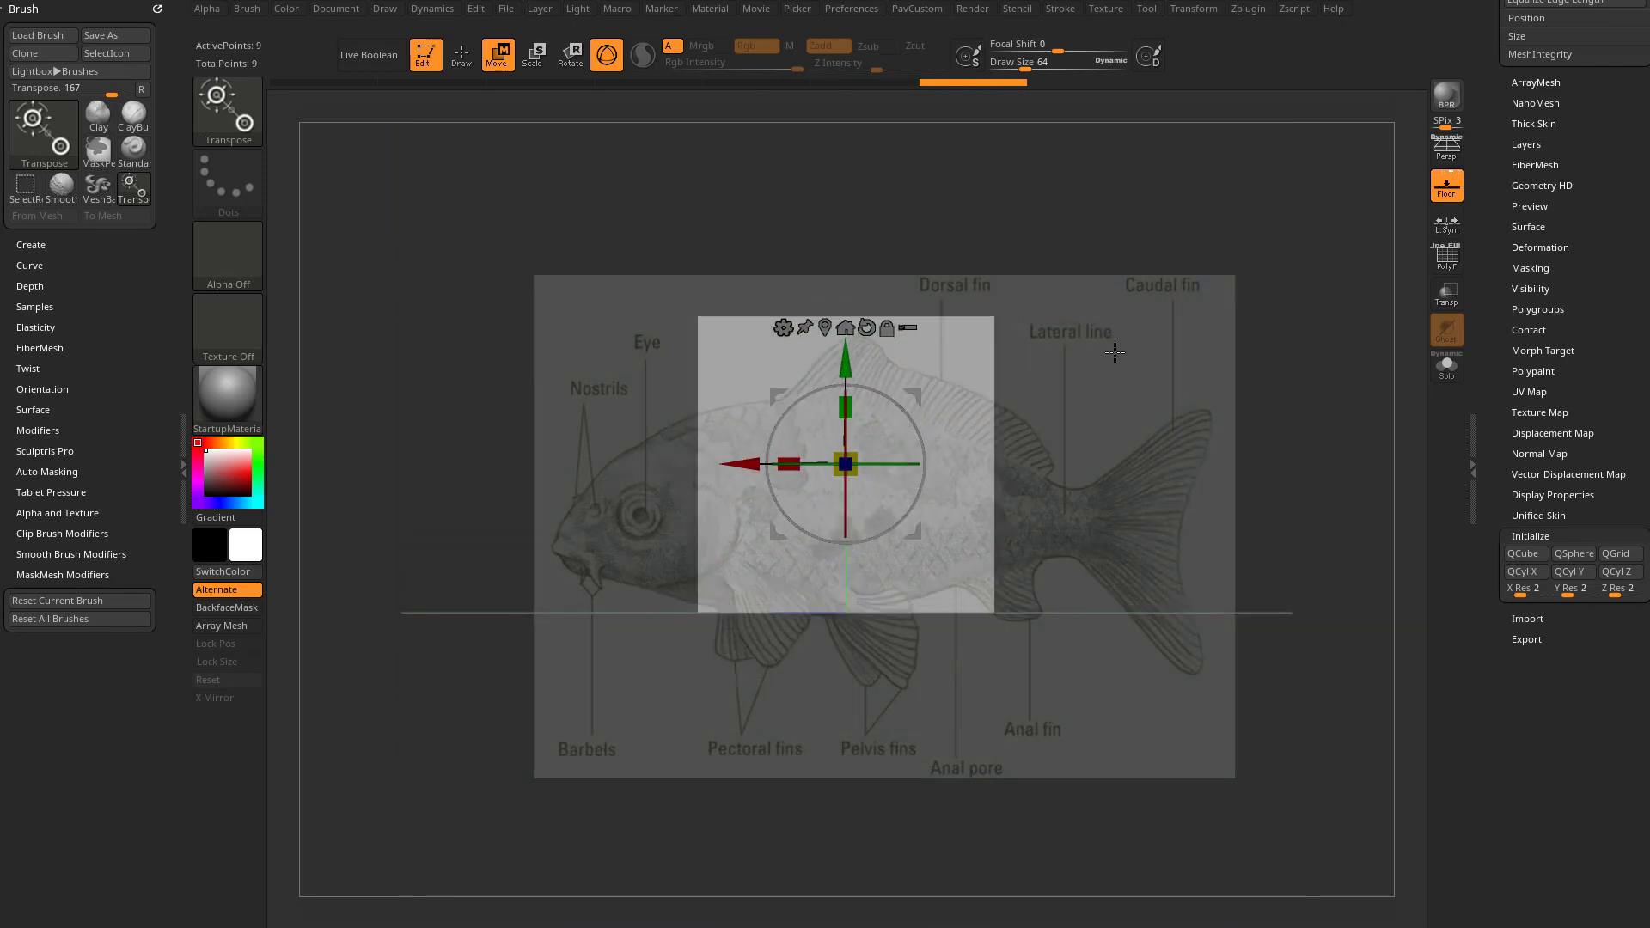
drag(995, 611, 1158, 610)
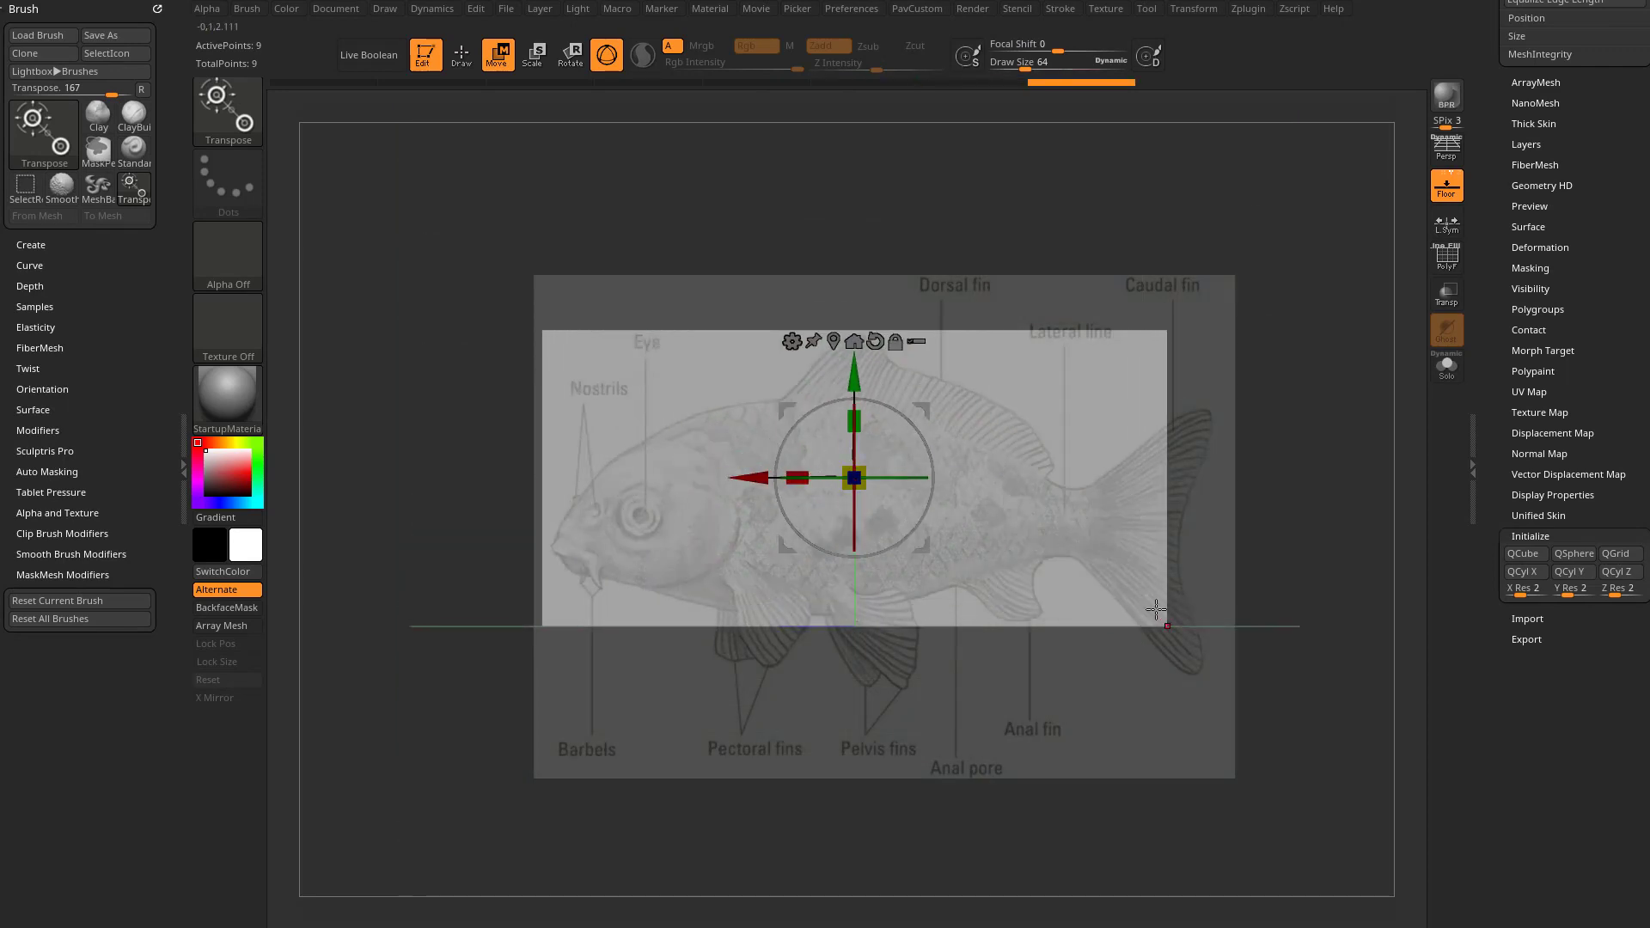
Trace the fish's body outline over the plane with MeshBalloon and inspect the balloon body from several angles.
key(q)
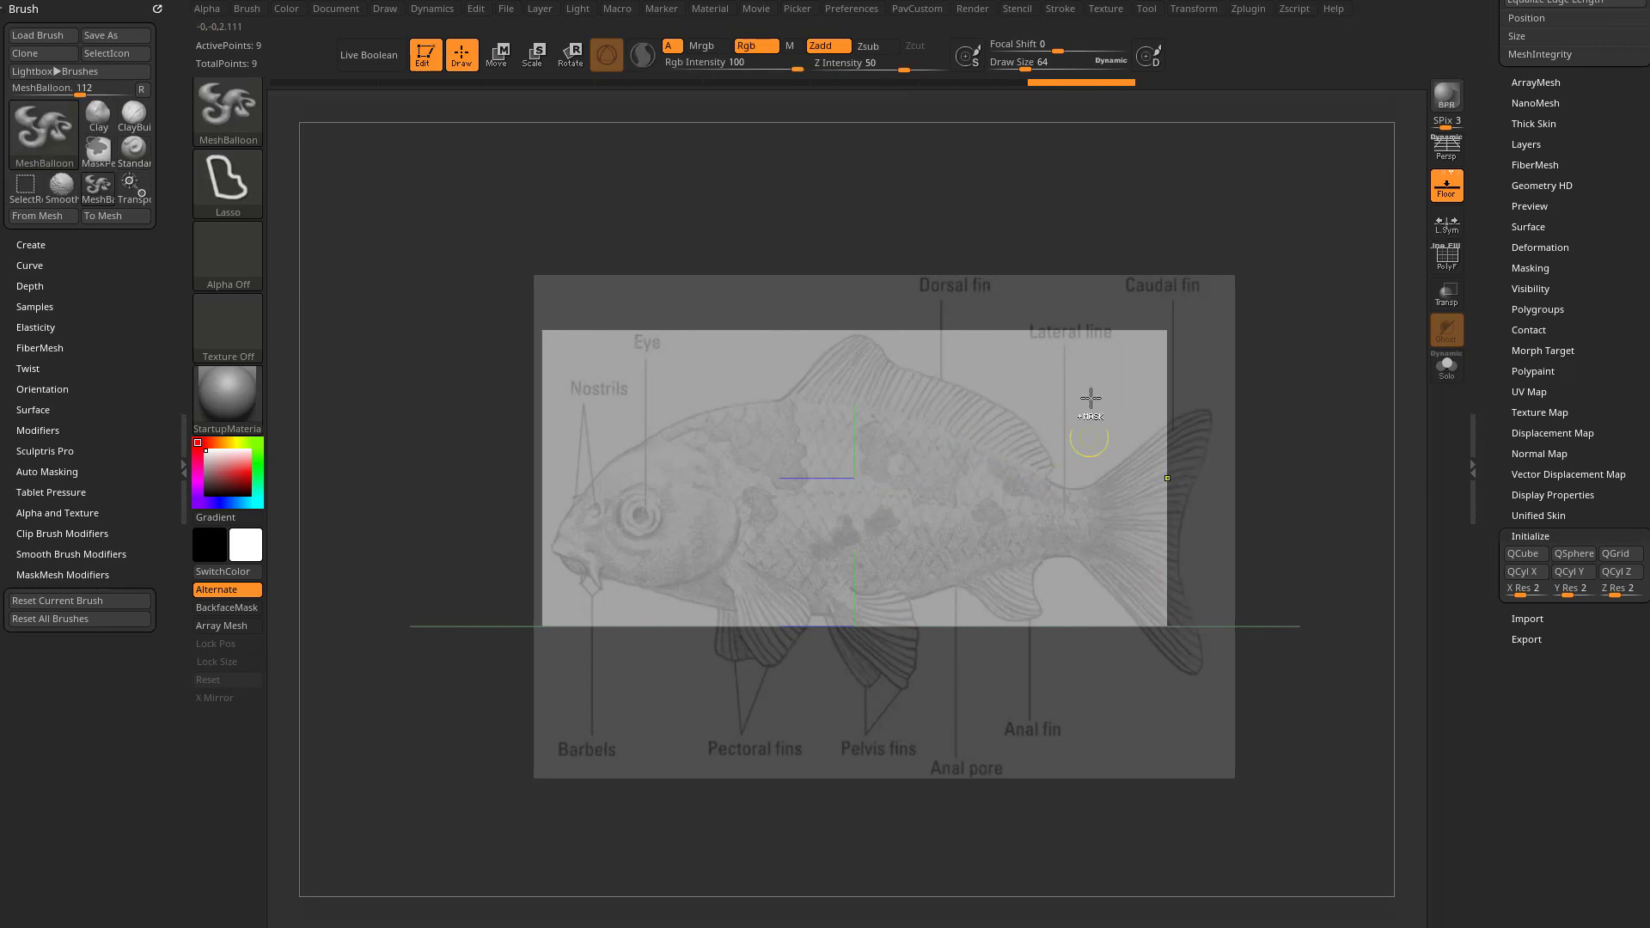
key(ctrl+shift)
mouse_move(1074, 489)
mouse_down()
mouse_move(877, 394)
mouse_move(726, 382)
mouse_move(618, 437)
mouse_move(548, 536)
mouse_move(608, 594)
mouse_move(773, 616)
mouse_move(1095, 552)
mouse_up()
key(shift)
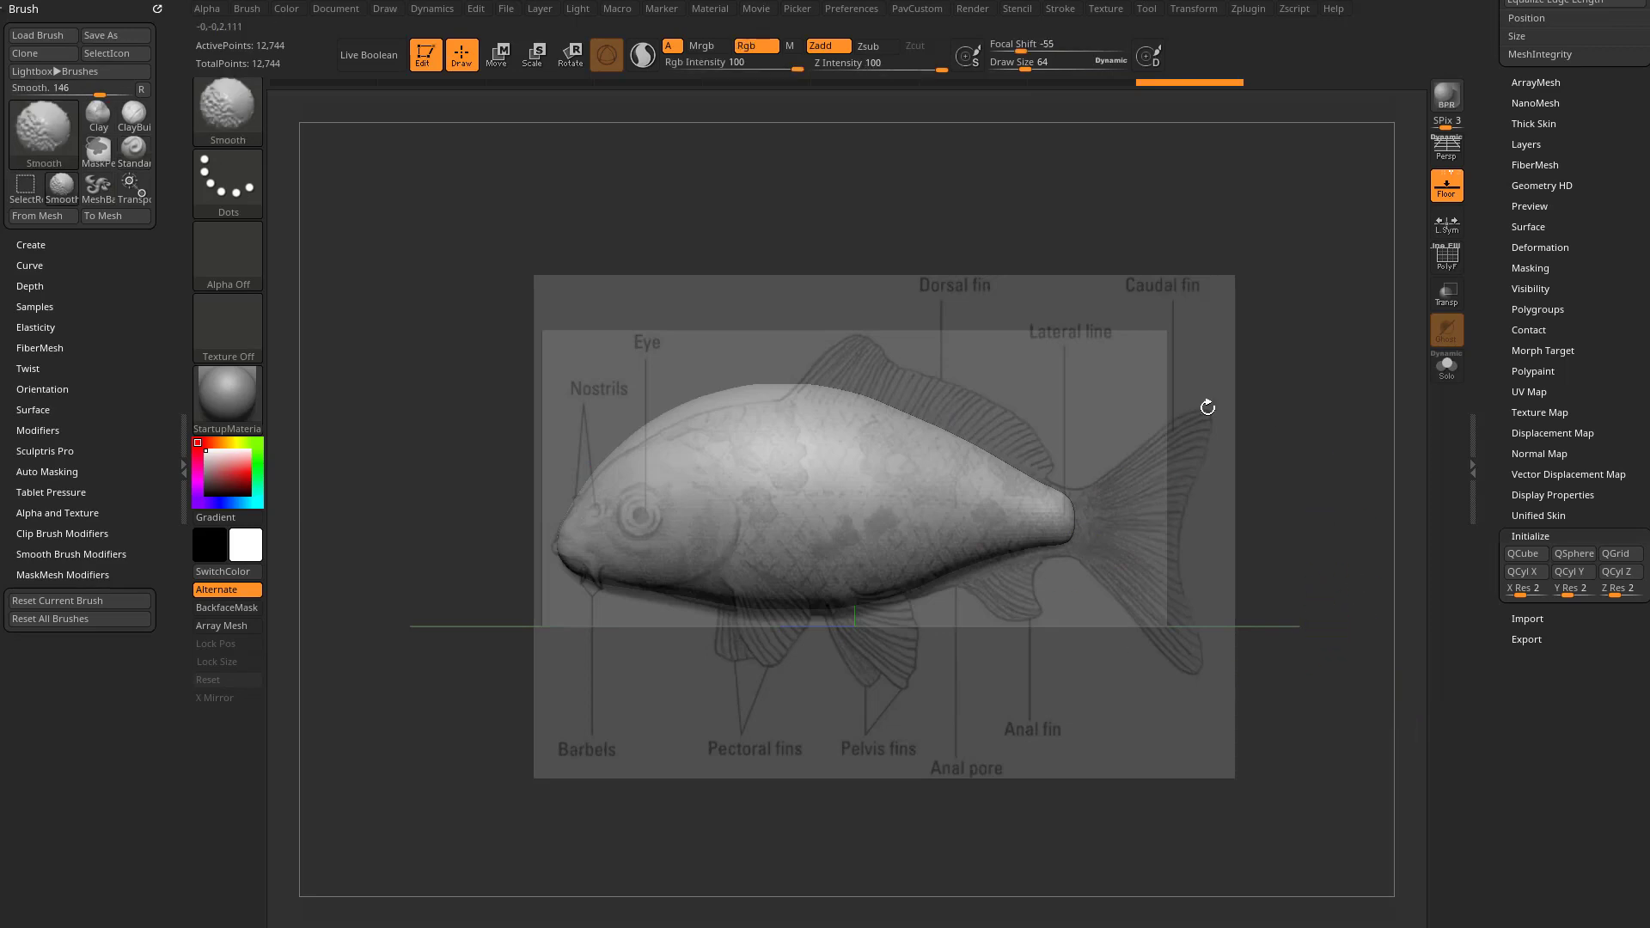
mouse_move(1245, 592)
mouse_down()
mouse_move(1252, 498)
mouse_move(1284, 415)
mouse_move(1172, 421)
mouse_move(1123, 482)
mouse_move(1160, 553)
mouse_move(1252, 478)
mouse_move(1296, 493)
mouse_move(1270, 453)
mouse_move(1272, 525)
mouse_up()
key(shift)
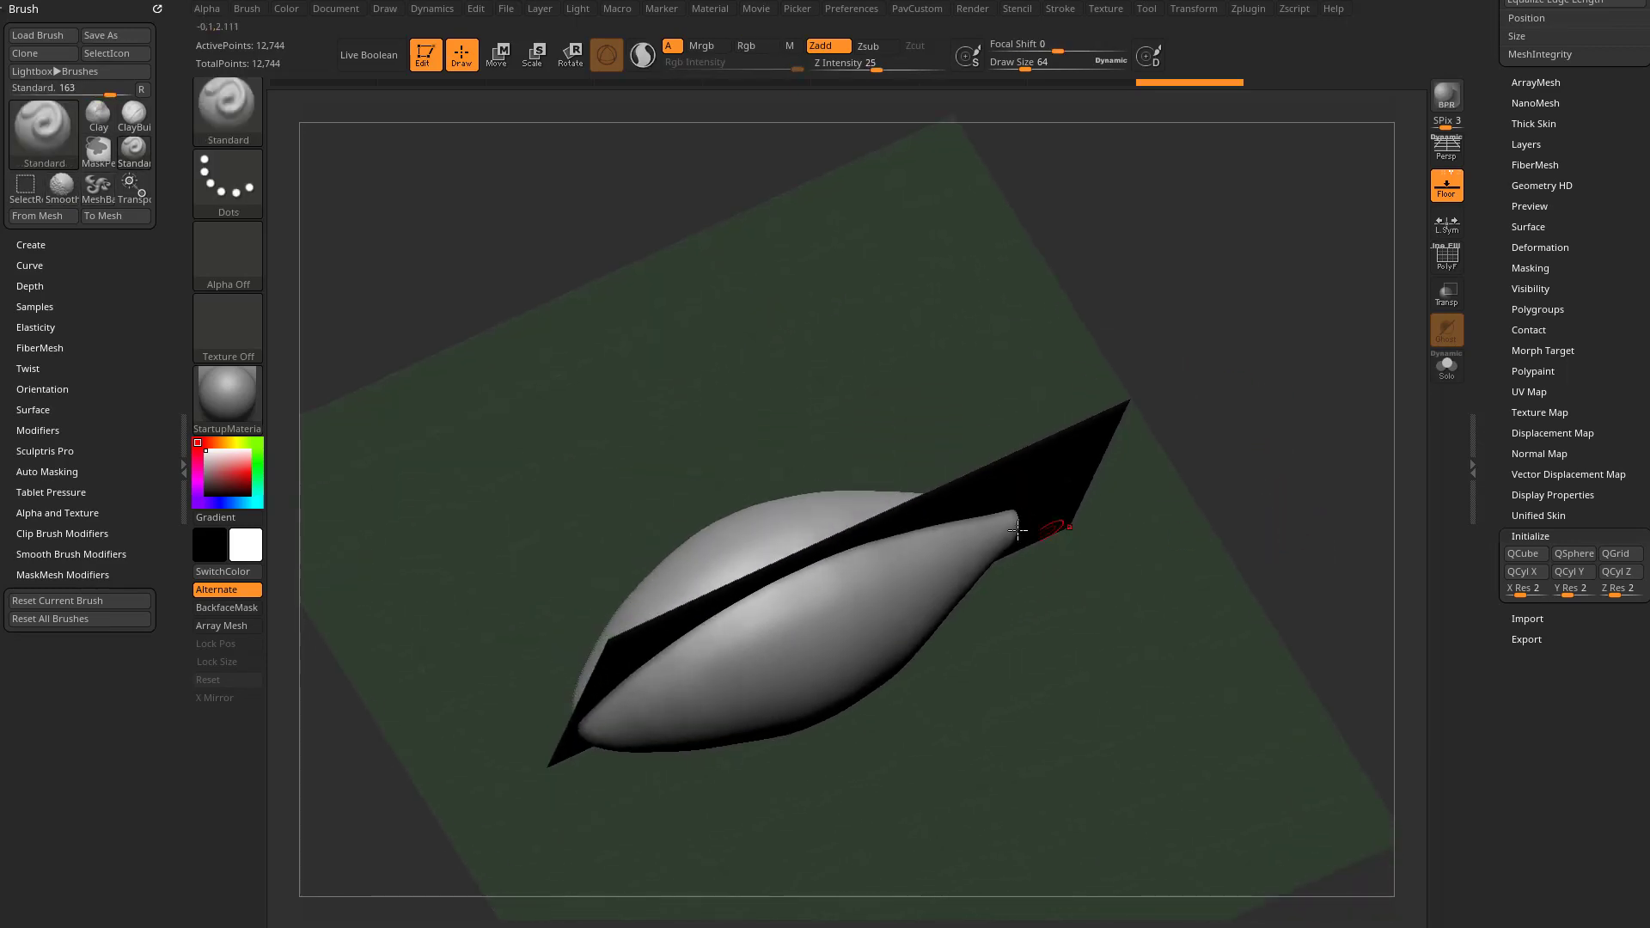
drag(1136, 439, 1276, 509)
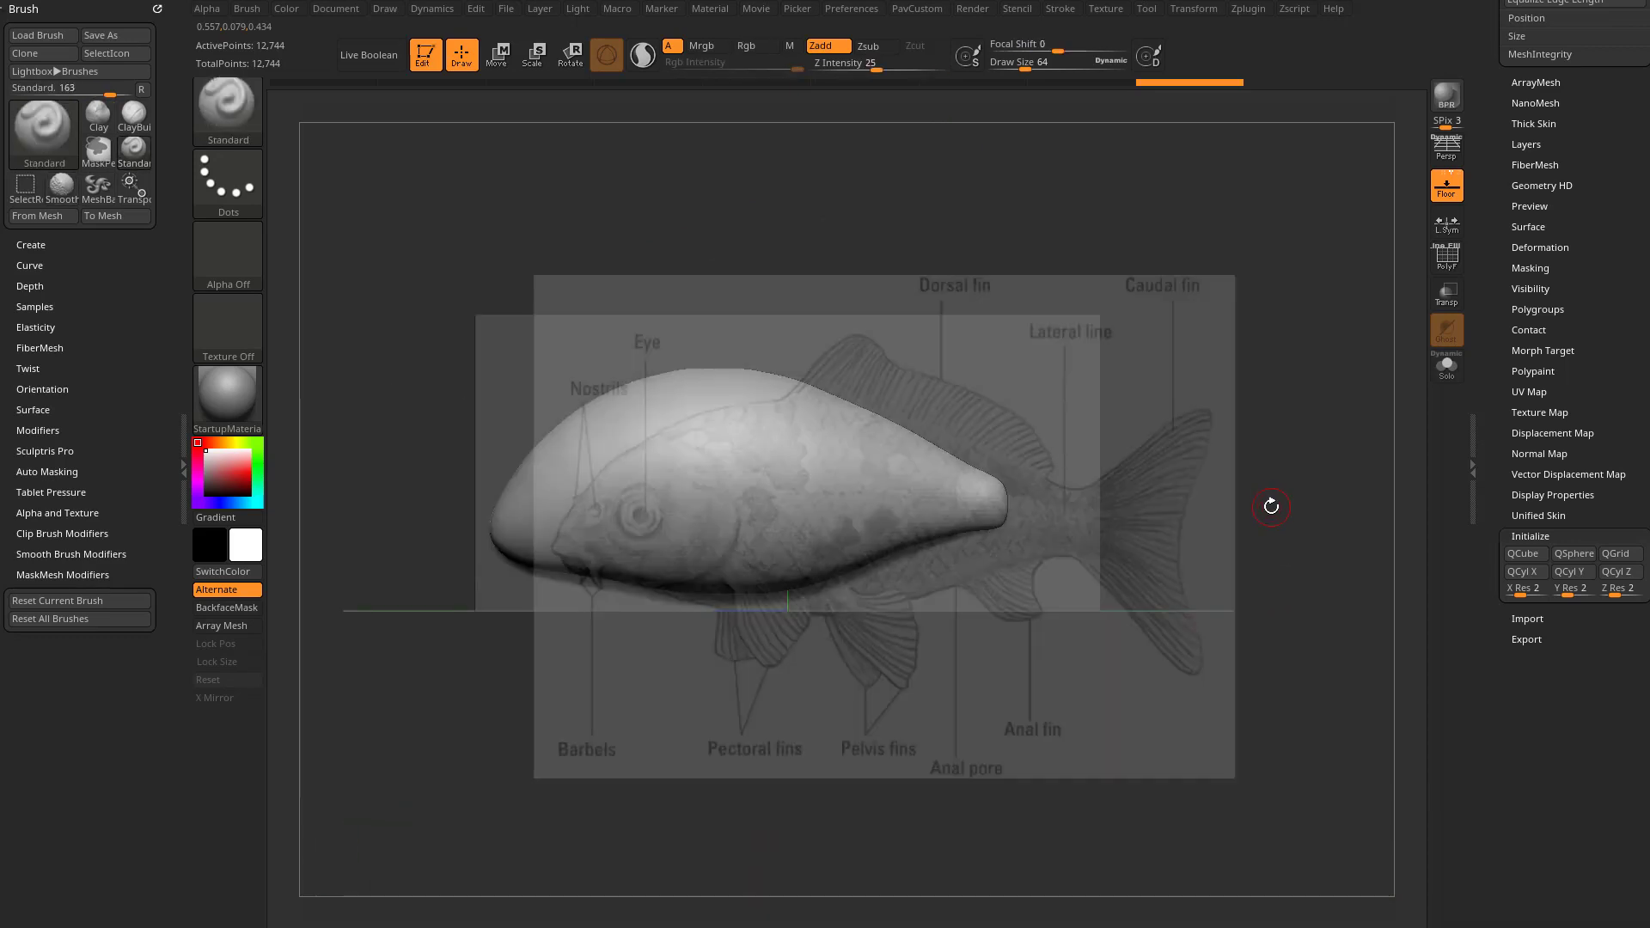
Undo the balloon body and the stretched plane, back to the plain star positioned in side view over the fish.
key(b)
key(m)
key(b)
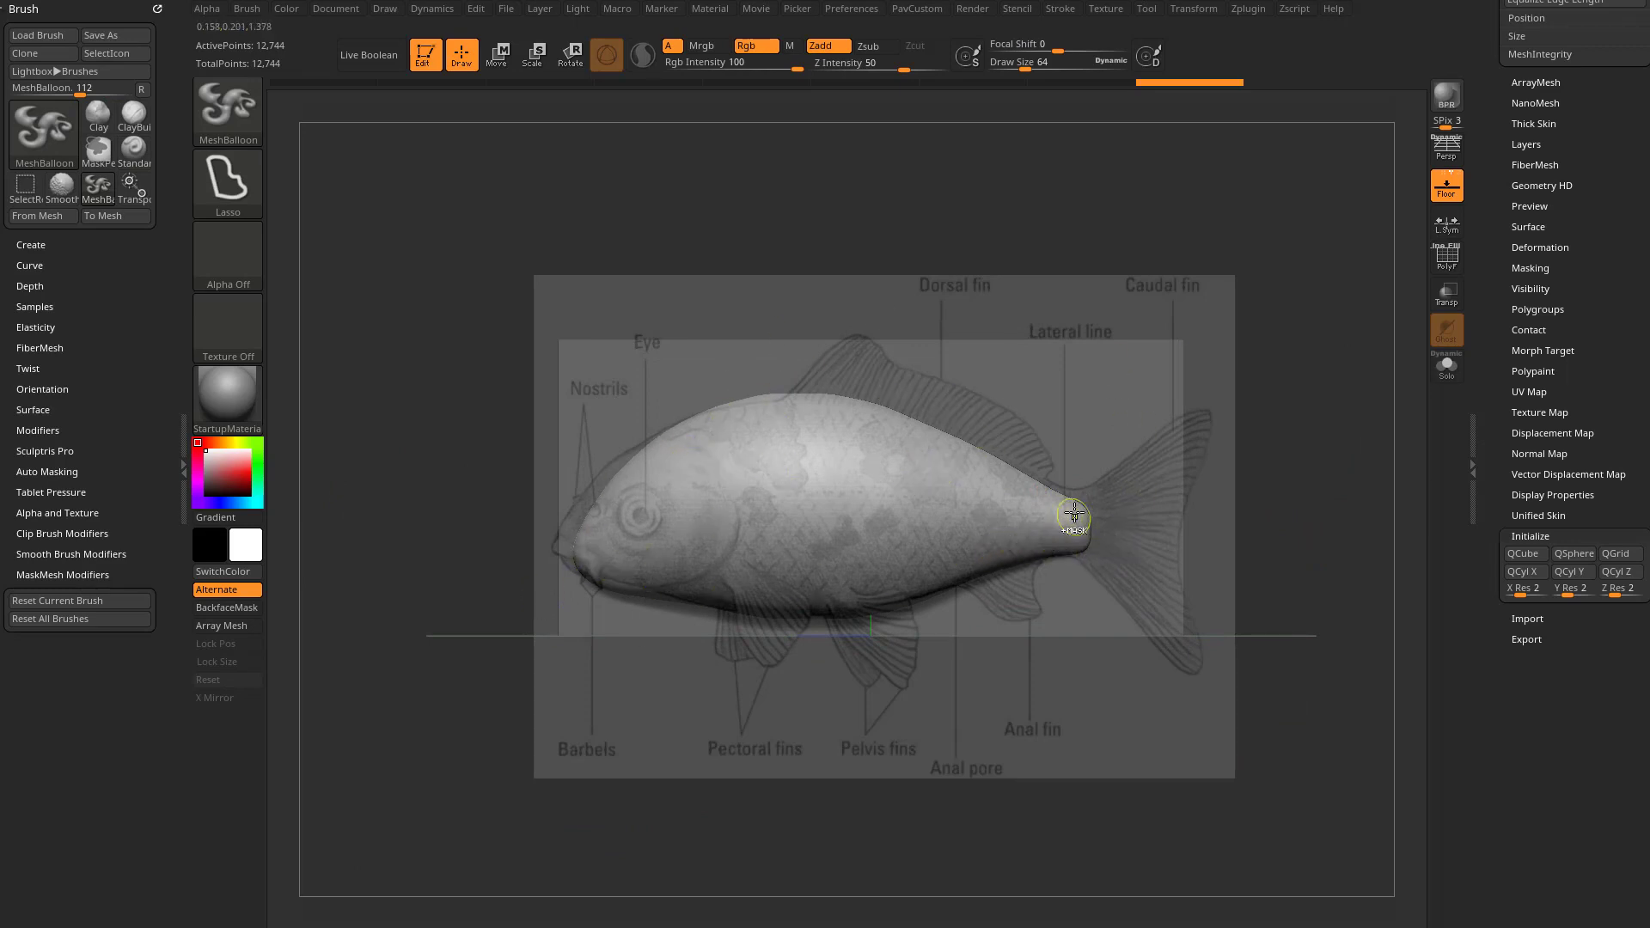
key(b)
key(s)
key(t)
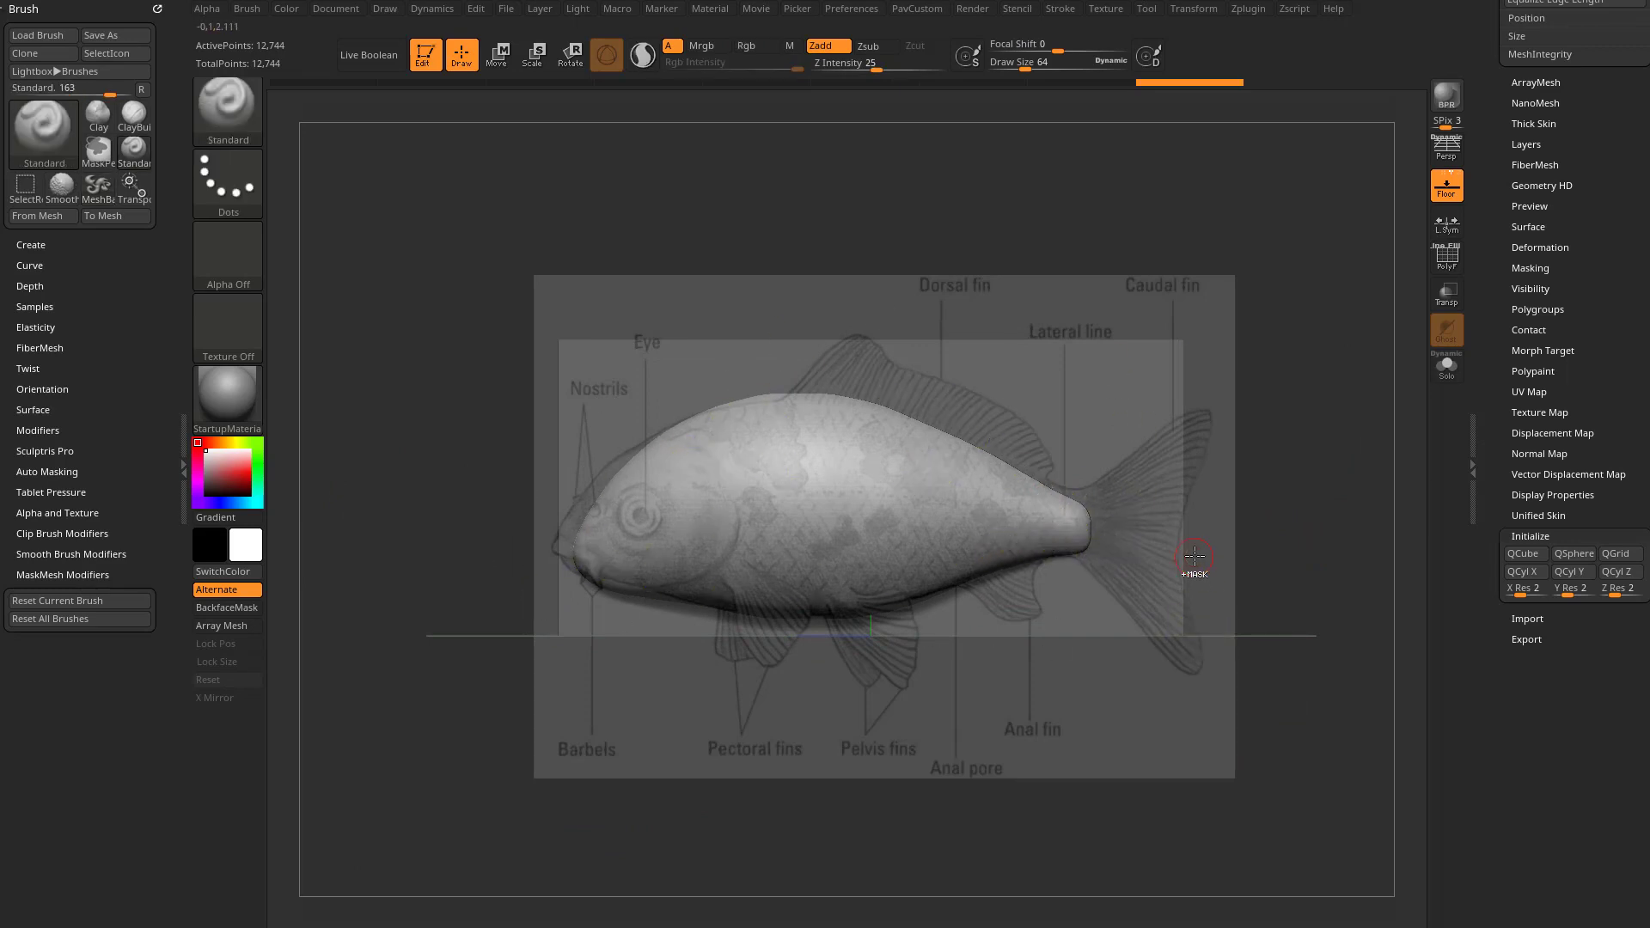
key(ctrl+z)
key(ctrl+z)
key(ctrl+z)
key(ctrl+z)
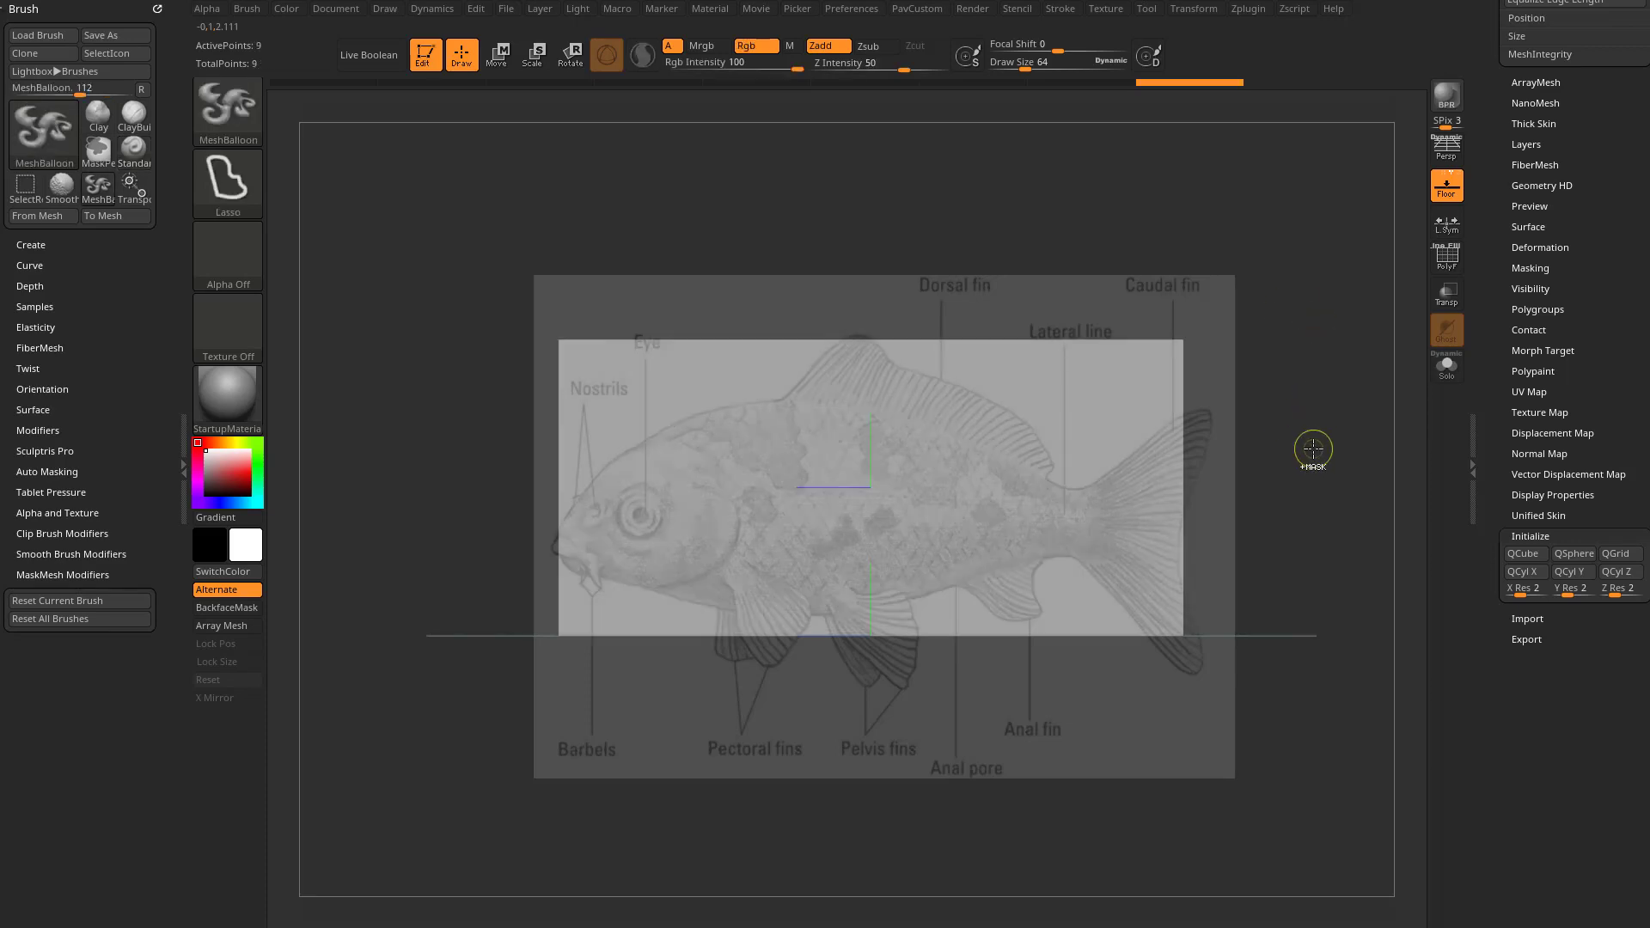
drag(1306, 447, 1289, 487)
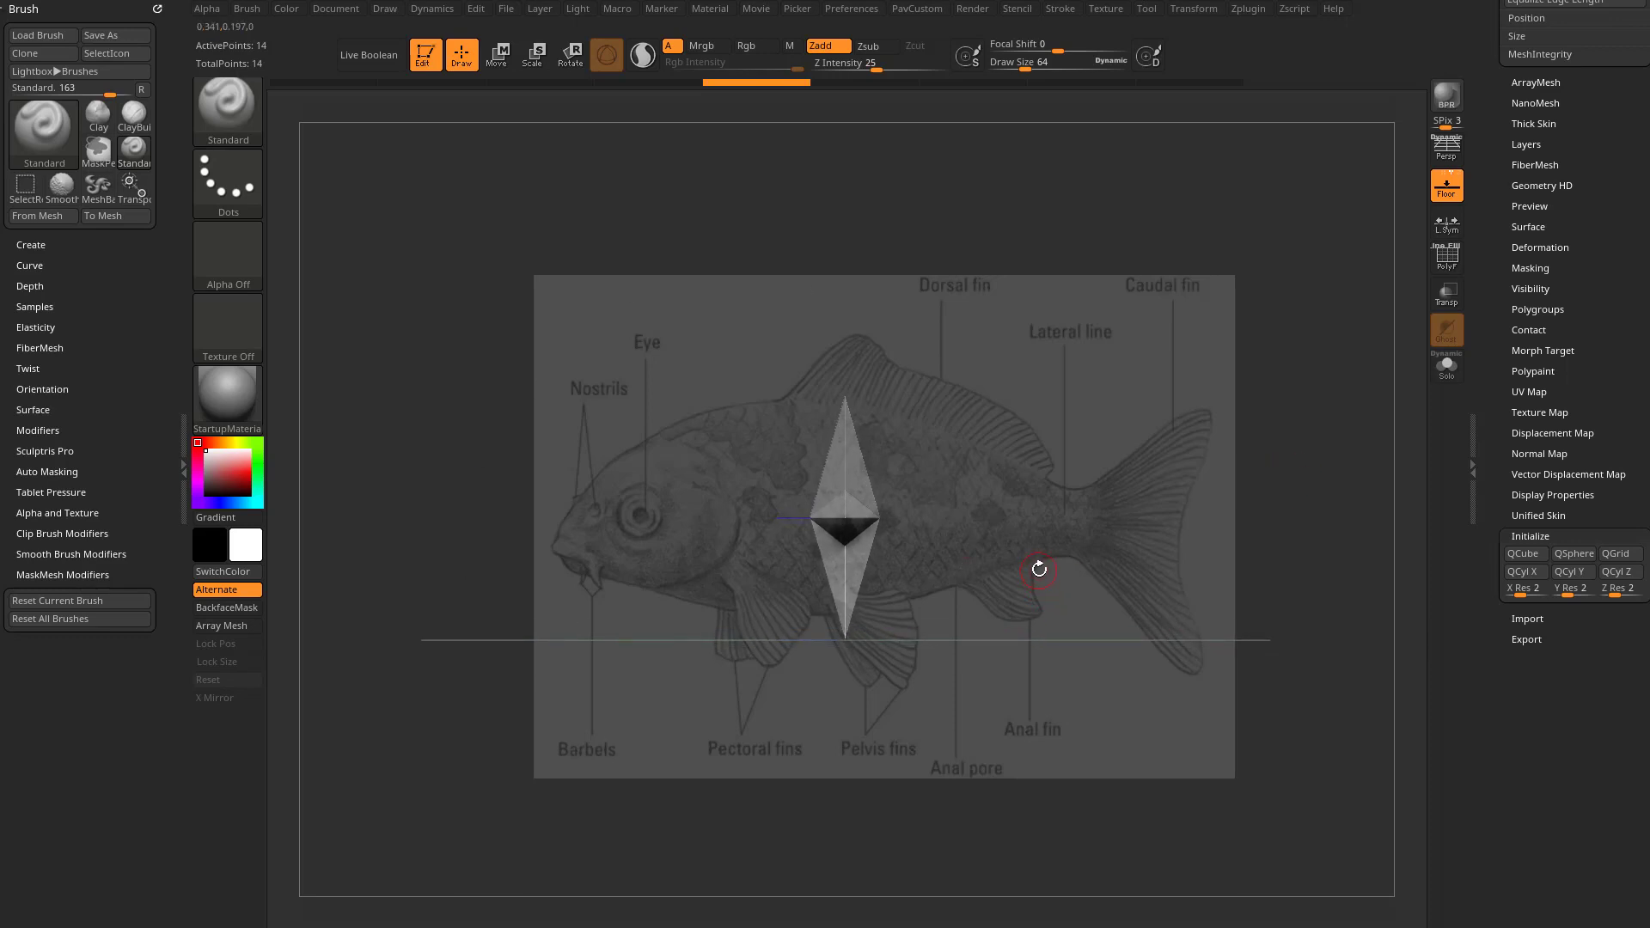
Trace the fish's body without fins over the star using MeshBalloon, and check the shape from the front and side.
key(b)
key(m)
key(b)
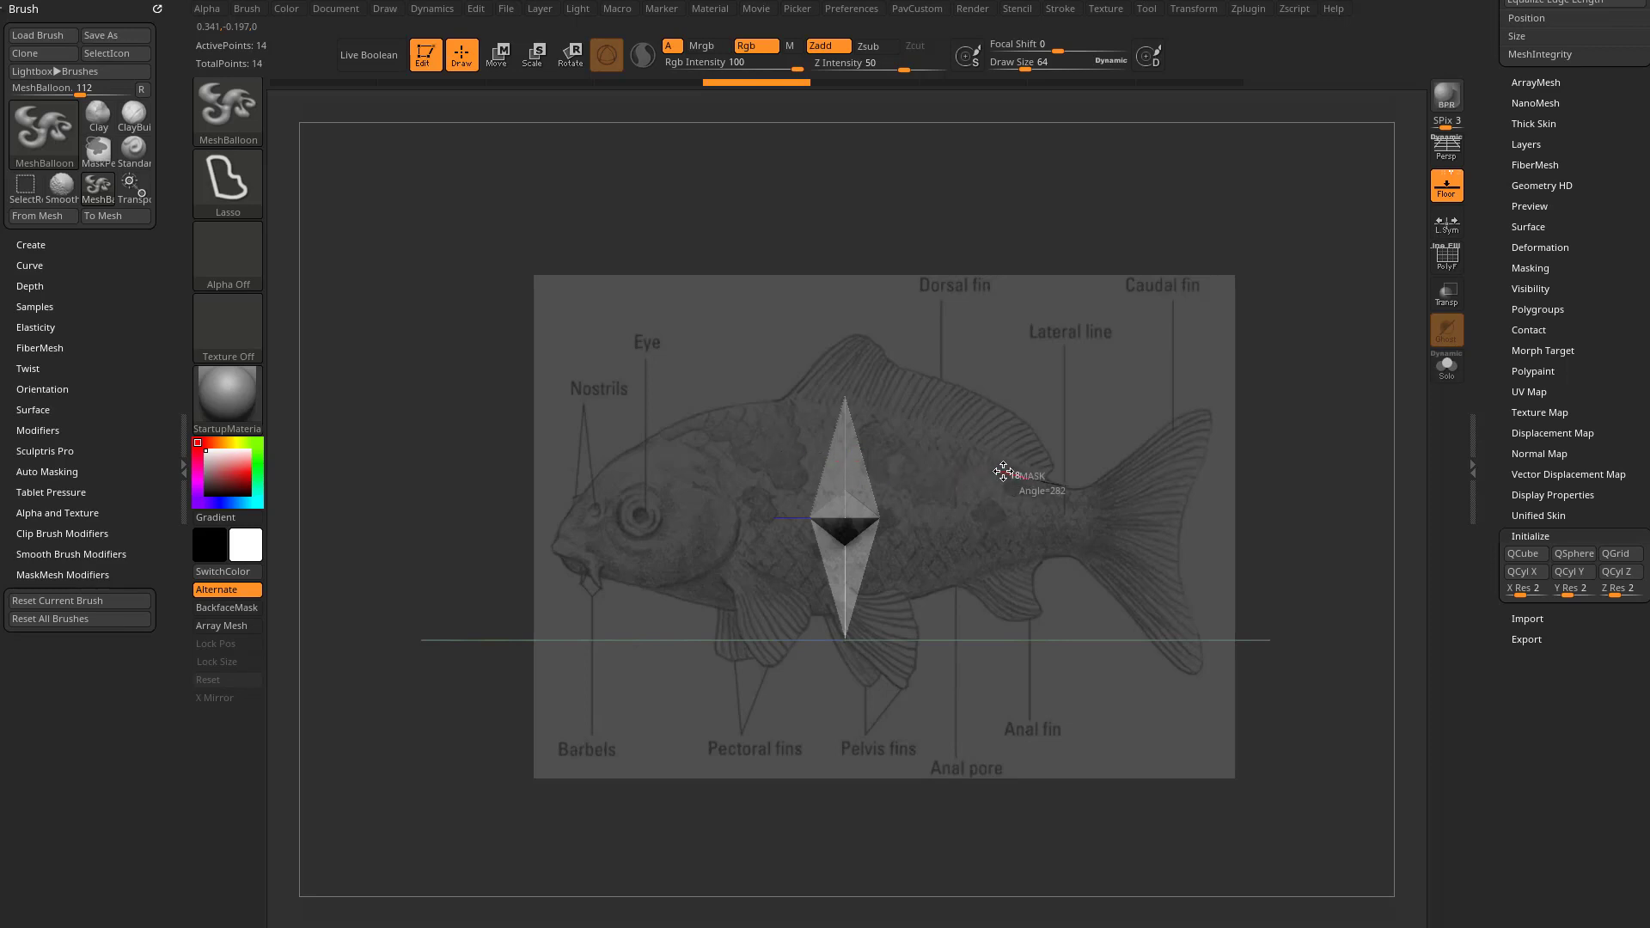
mouse_move(1039, 472)
mouse_down()
mouse_move(826, 402)
mouse_move(724, 405)
mouse_move(632, 445)
mouse_move(559, 519)
mouse_move(568, 569)
mouse_move(747, 603)
mouse_move(919, 597)
mouse_move(1062, 545)
mouse_move(1117, 564)
mouse_up()
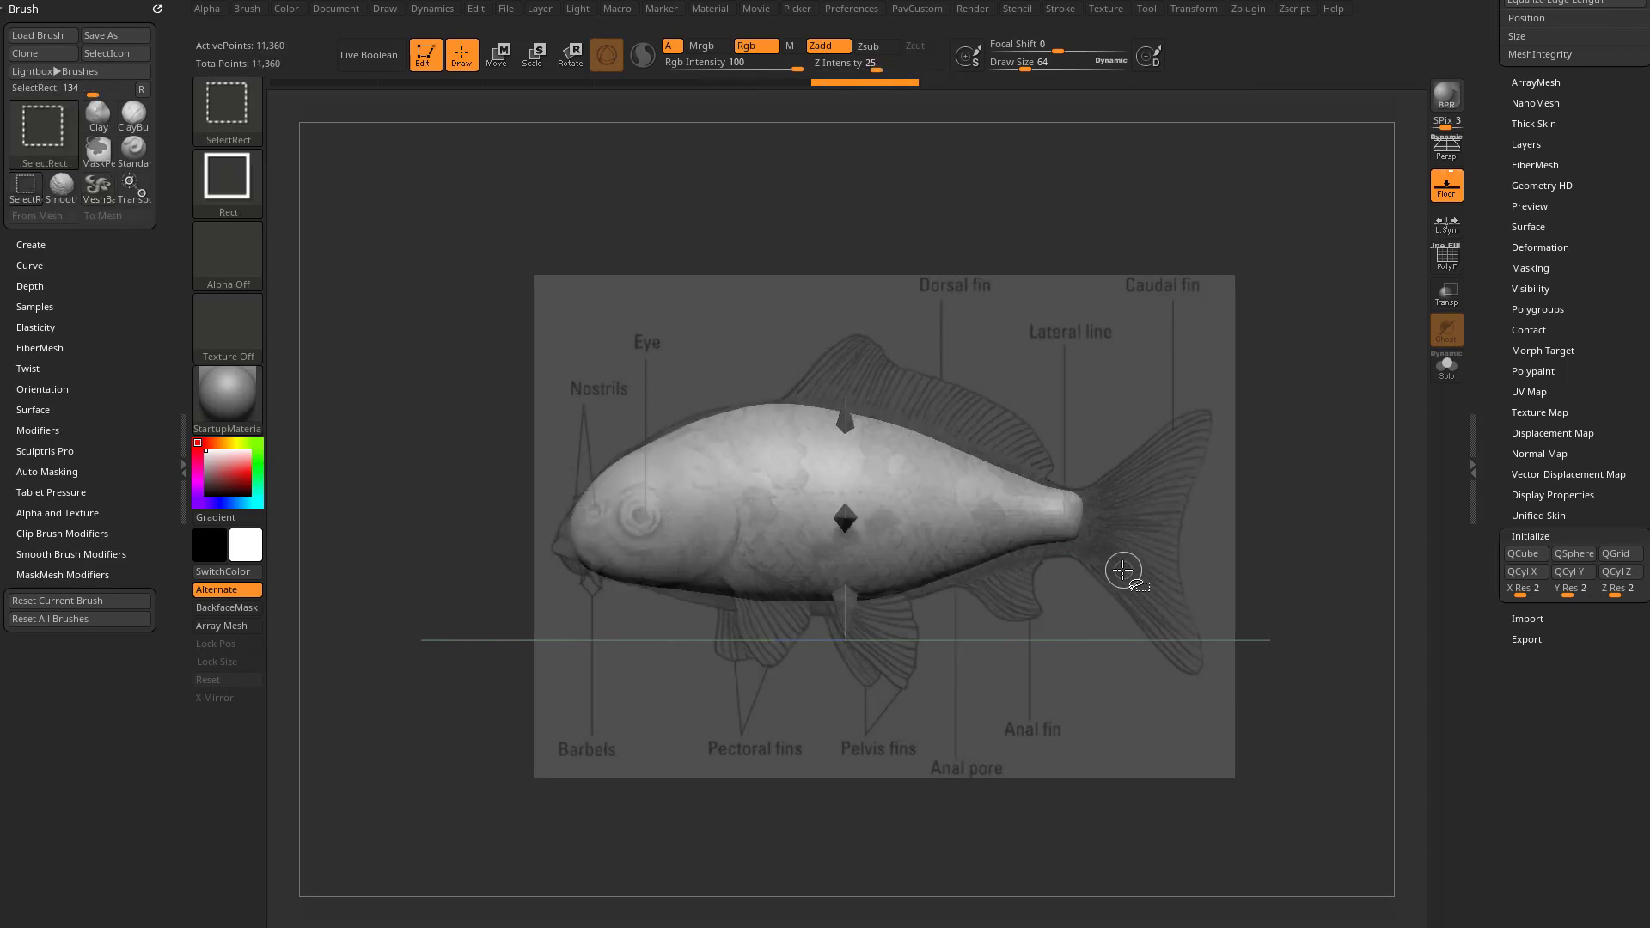
key(b)
key(s)
key(t)
mouse_move(1171, 379)
mouse_down()
mouse_move(1206, 395)
mouse_move(886, 513)
mouse_up()
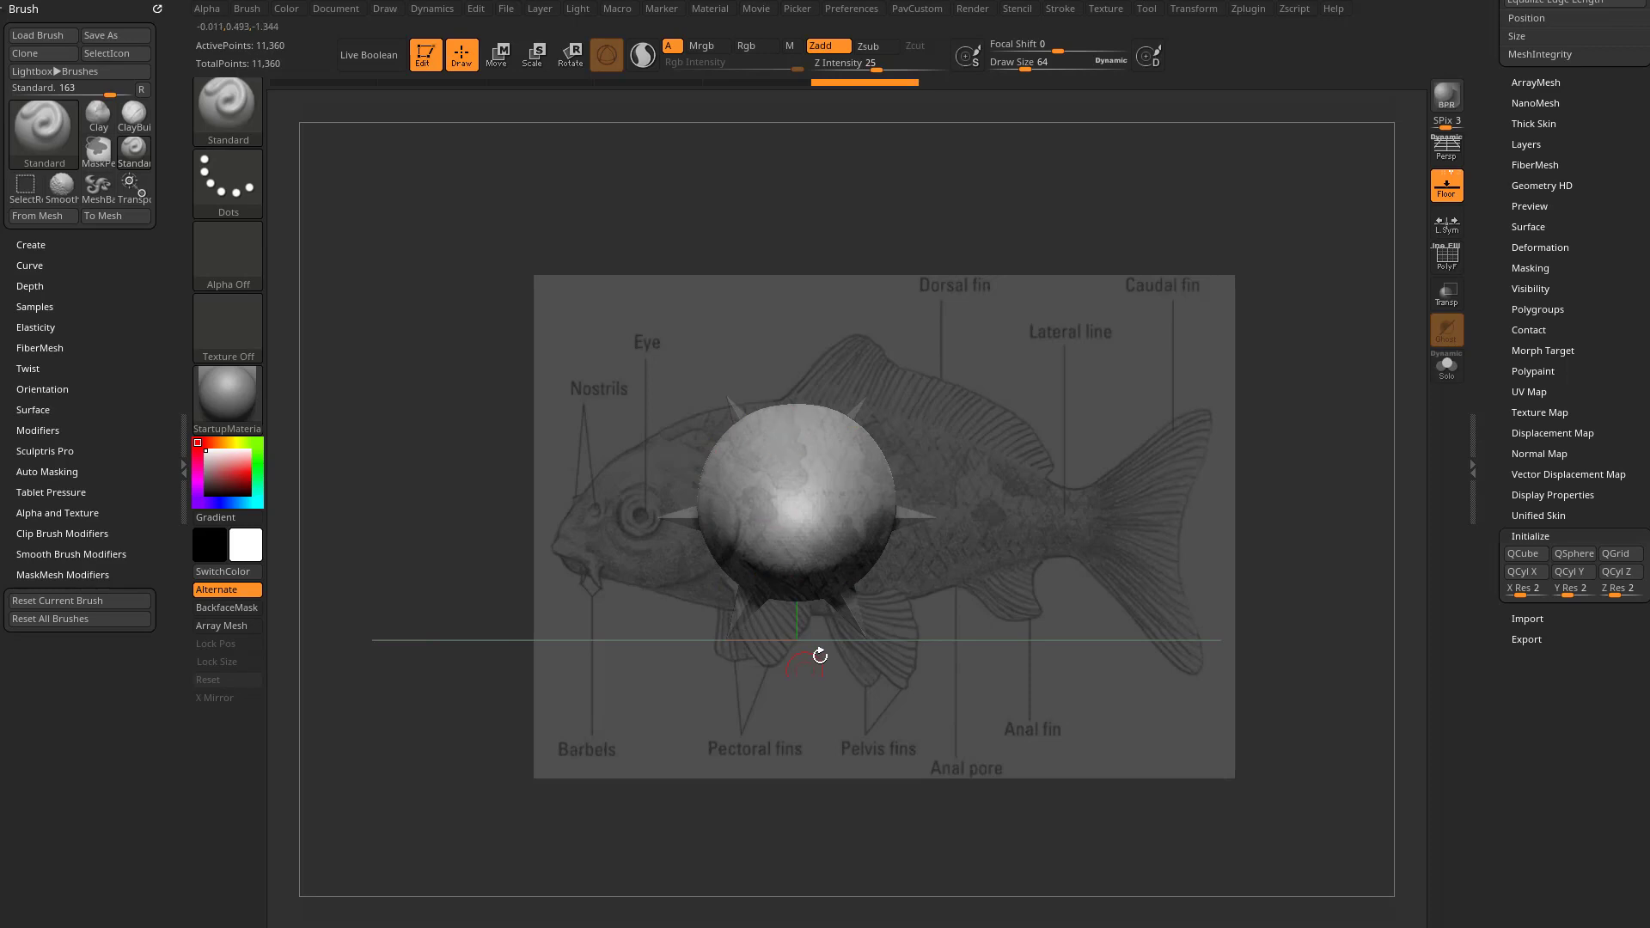
drag(1214, 485, 1167, 478)
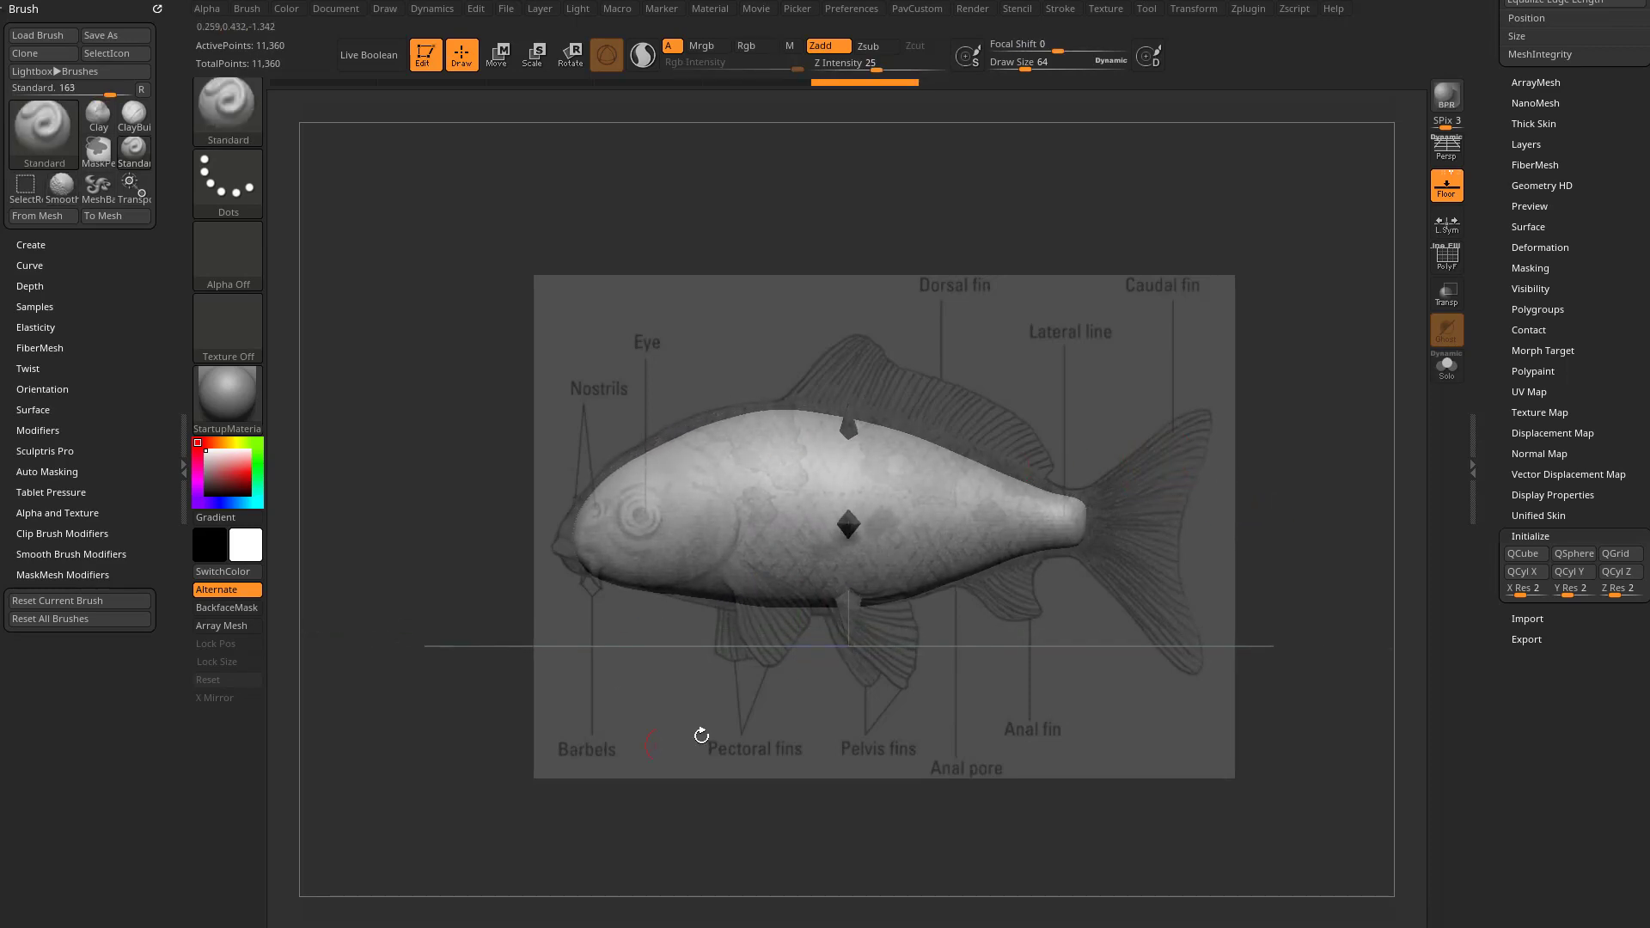
Try tracing a pectoral fin onto the balloon body with MeshBalloon, and undo each attempt.
key(b)
mouse_move(759, 564)
mouse_down()
mouse_move(721, 552)
mouse_move(740, 652)
mouse_move(776, 673)
mouse_move(819, 614)
mouse_move(790, 525)
mouse_move(770, 518)
mouse_move(772, 562)
mouse_move(811, 565)
mouse_move(756, 565)
mouse_move(717, 504)
mouse_move(665, 502)
mouse_move(654, 571)
mouse_move(708, 595)
mouse_move(685, 630)
mouse_move(699, 689)
mouse_up()
key(ctrl+z)
mouse_move(777, 569)
mouse_down()
mouse_move(734, 539)
mouse_move(727, 715)
mouse_move(809, 606)
mouse_up()
key(ctrl+z)
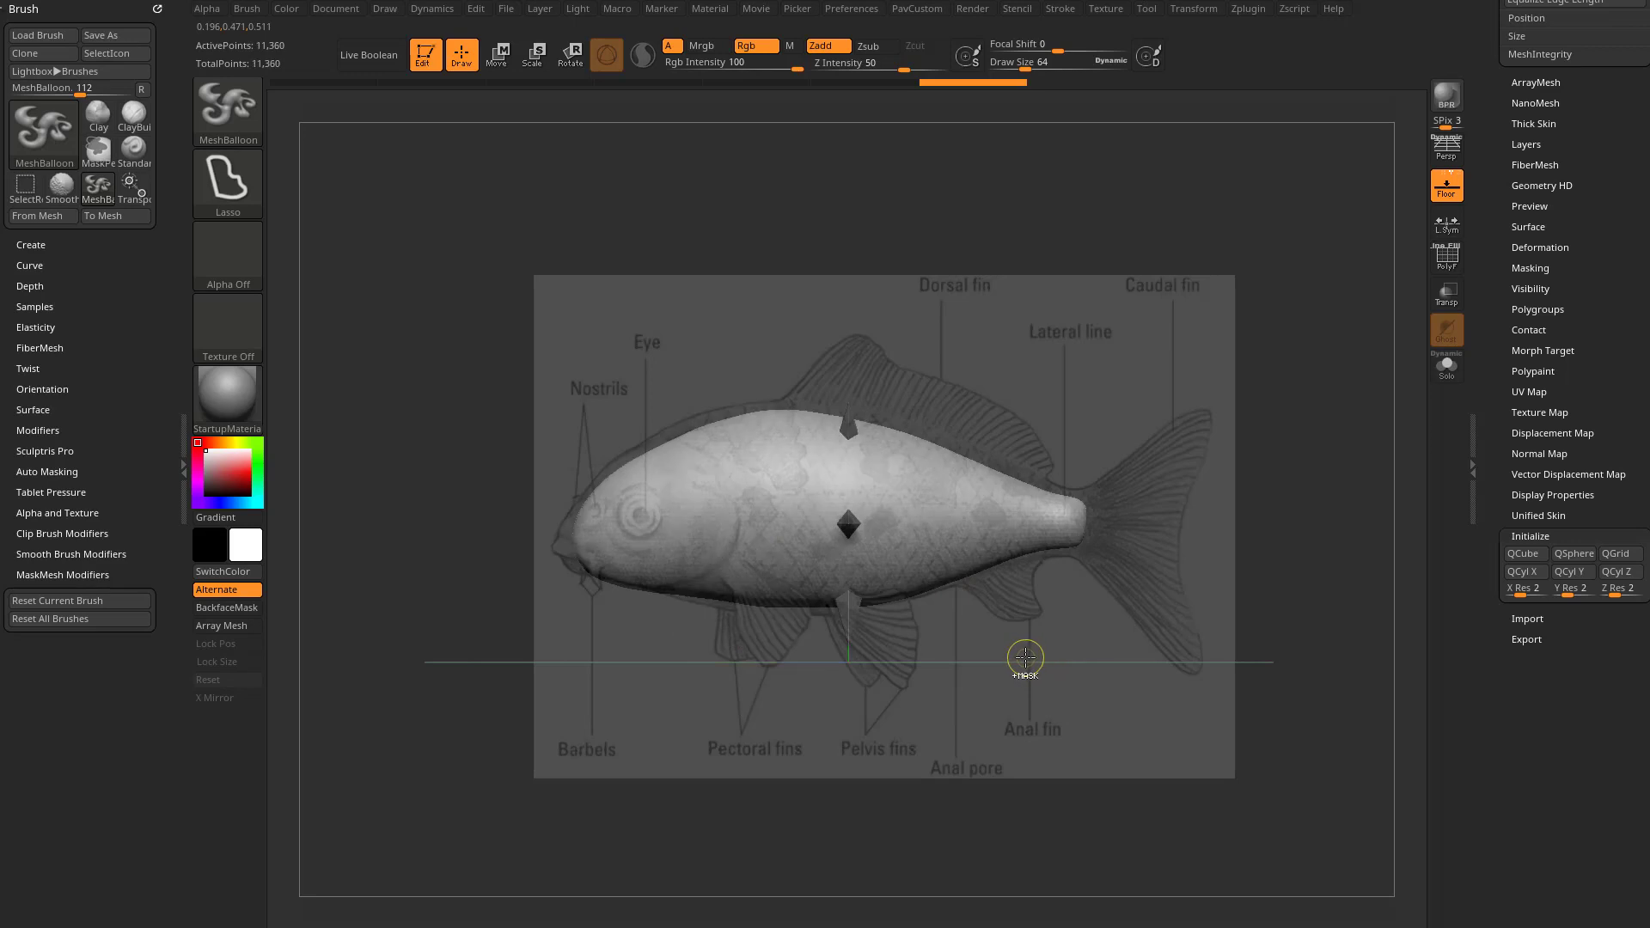
key(b)
key(s)
key(t)
Expand MeshBalloon's Lazy Mouse stroke settings, try a freehand shape on the middle of the body, and undo it.
key(b)
key(m)
key(b)
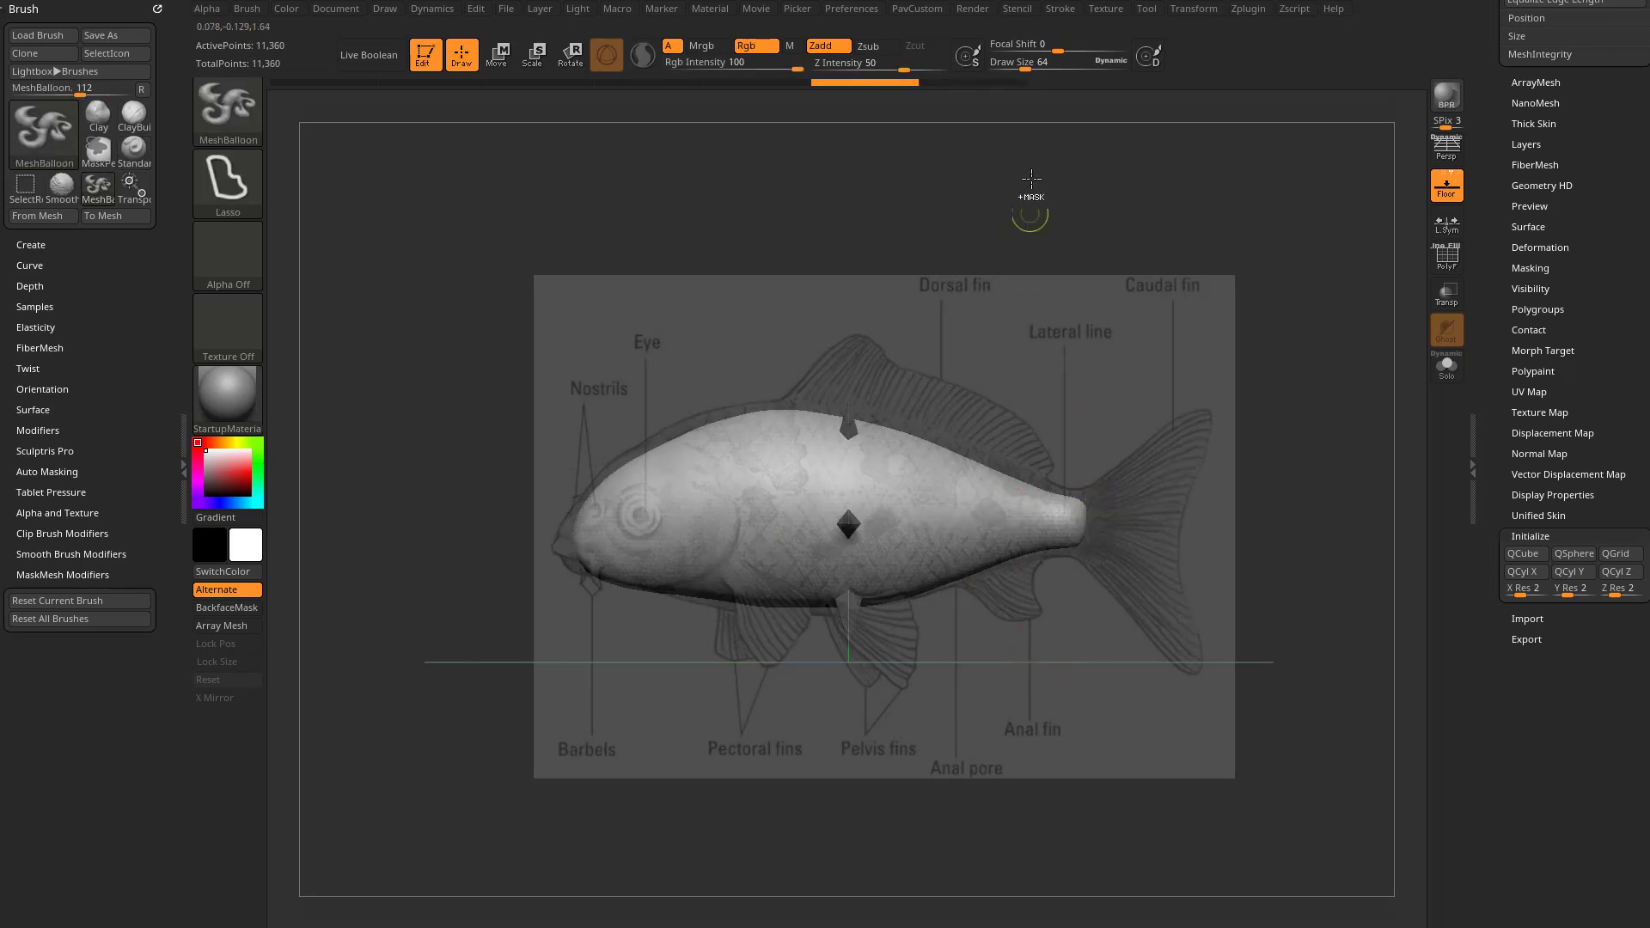
click(1059, 9)
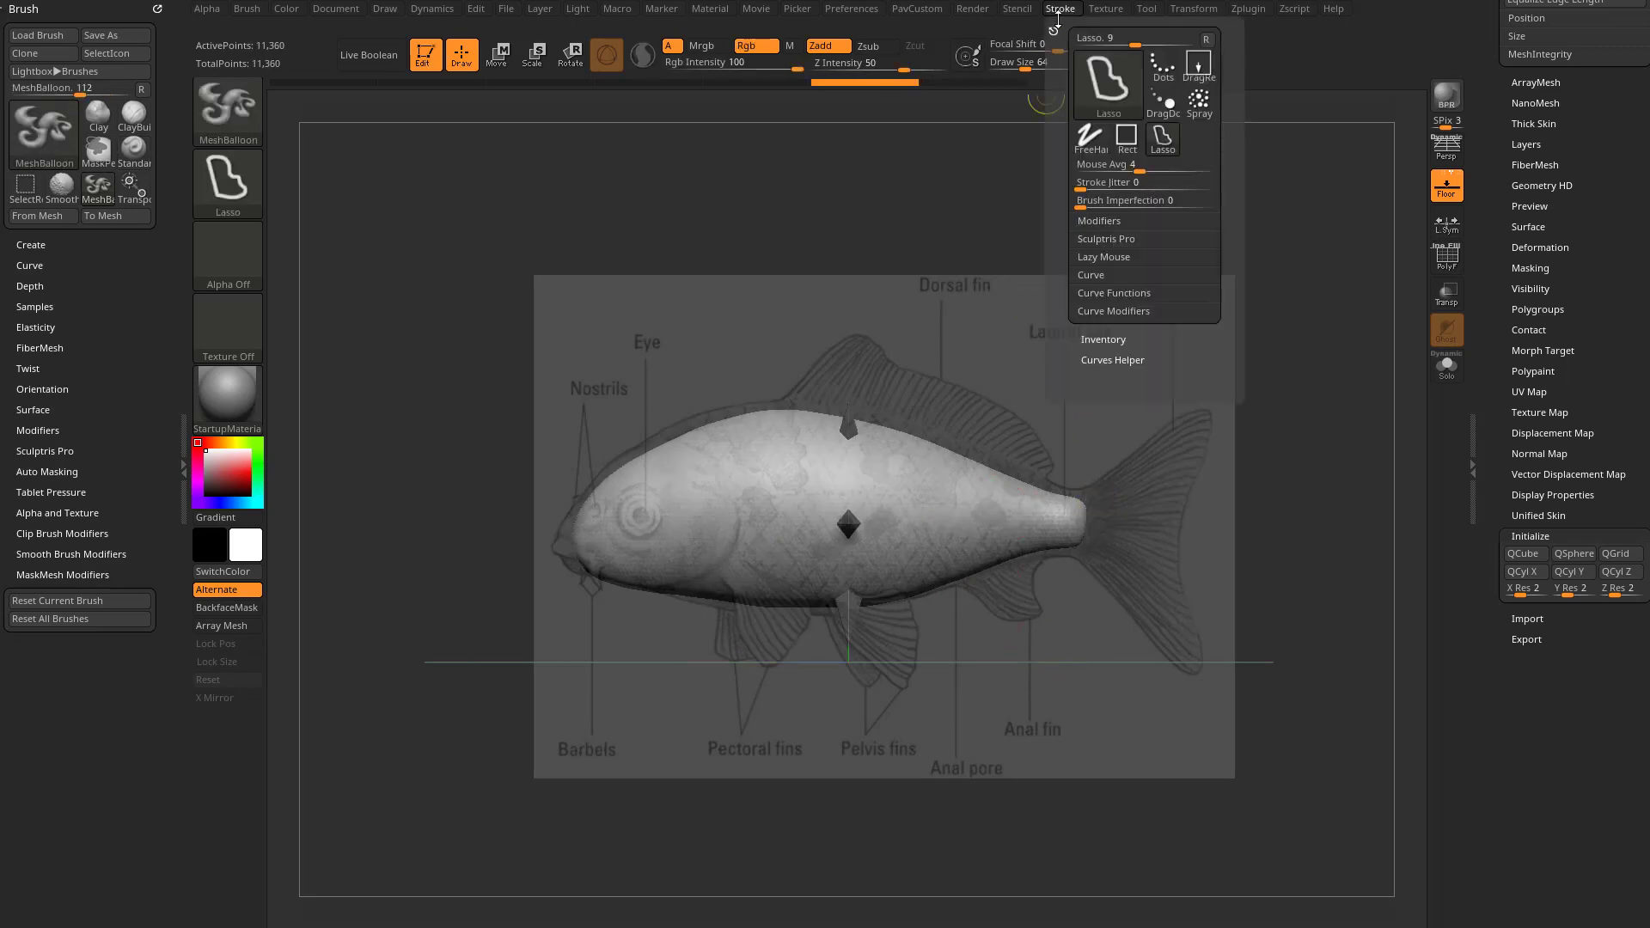
click(1100, 256)
mouse_move(1104, 313)
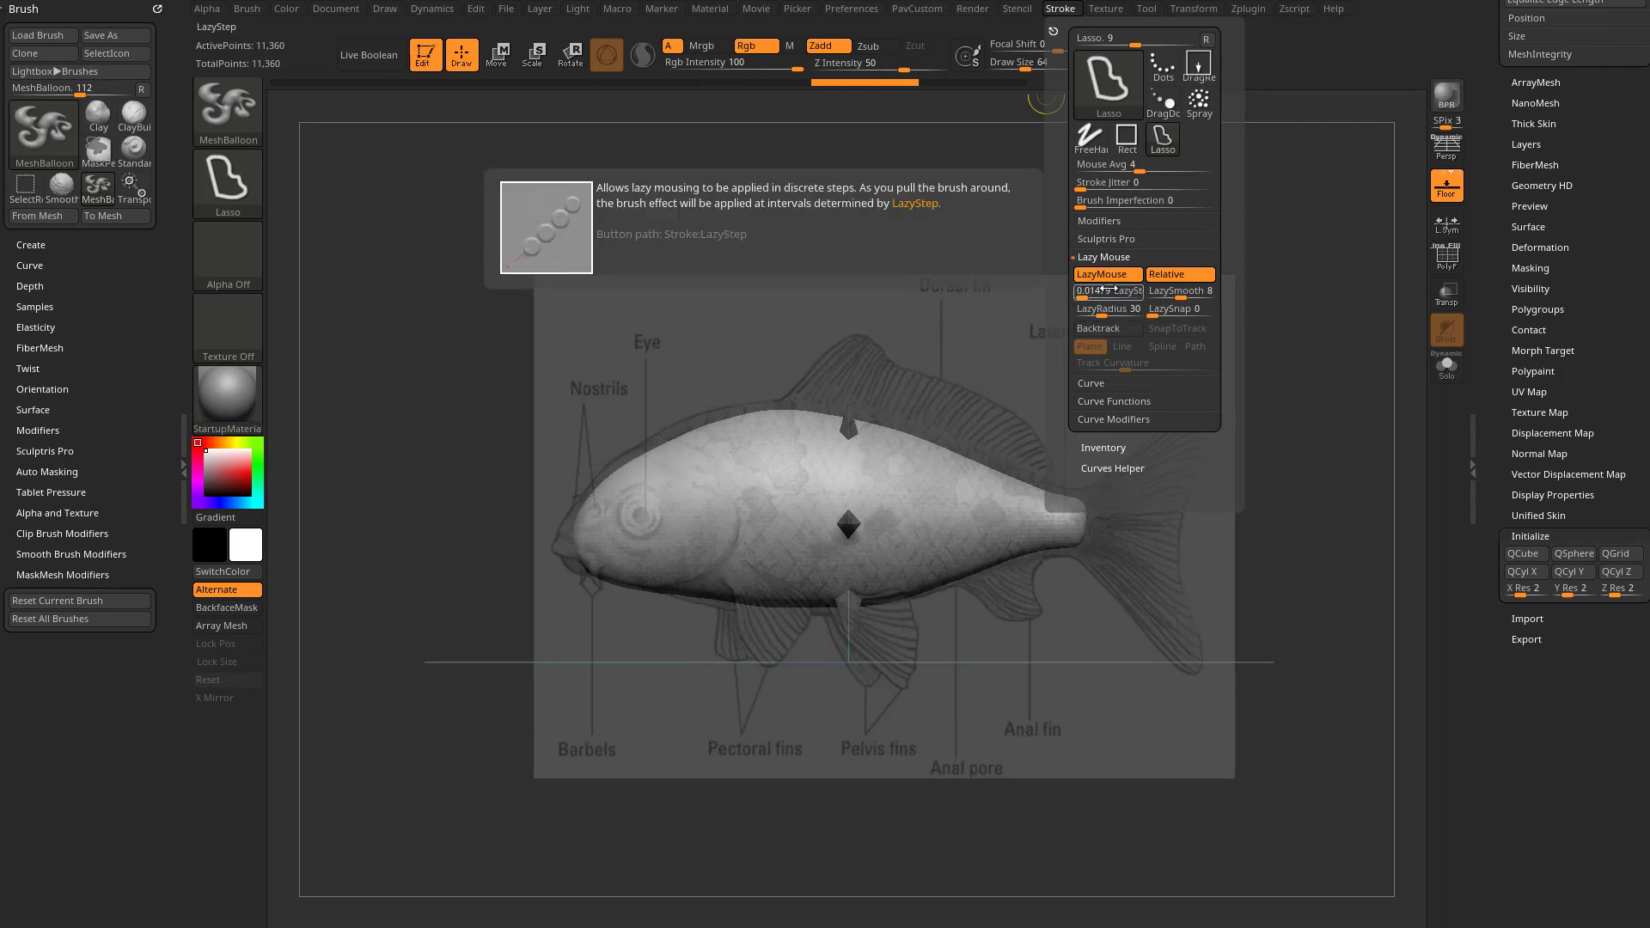
mouse_move(806, 451)
ctrl+mouse_down()
mouse_move(710, 356)
mouse_move(701, 536)
mouse_move(789, 536)
mouse_move(809, 565)
mouse_move(880, 482)
mouse_move(886, 346)
mouse_move(840, 405)
ctrl+mouse_up()
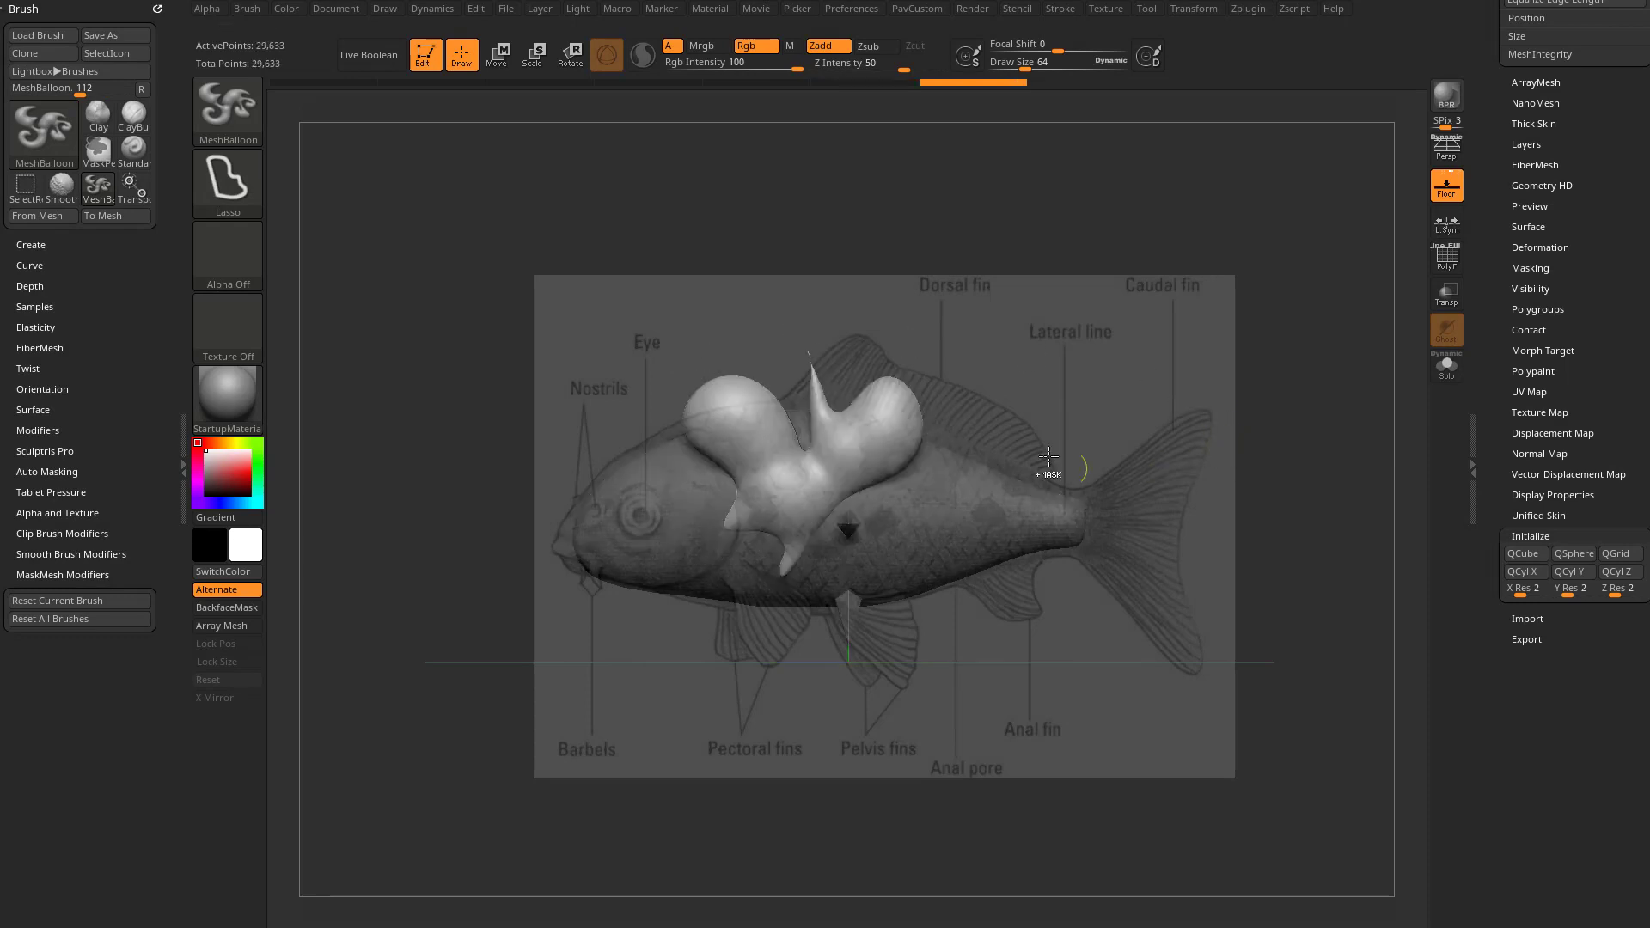
key(ctrl+z)
Review MeshBalloon's LazyRadius setting, try a larger balloon shape across the area behind the head, and undo it.
click(1060, 10)
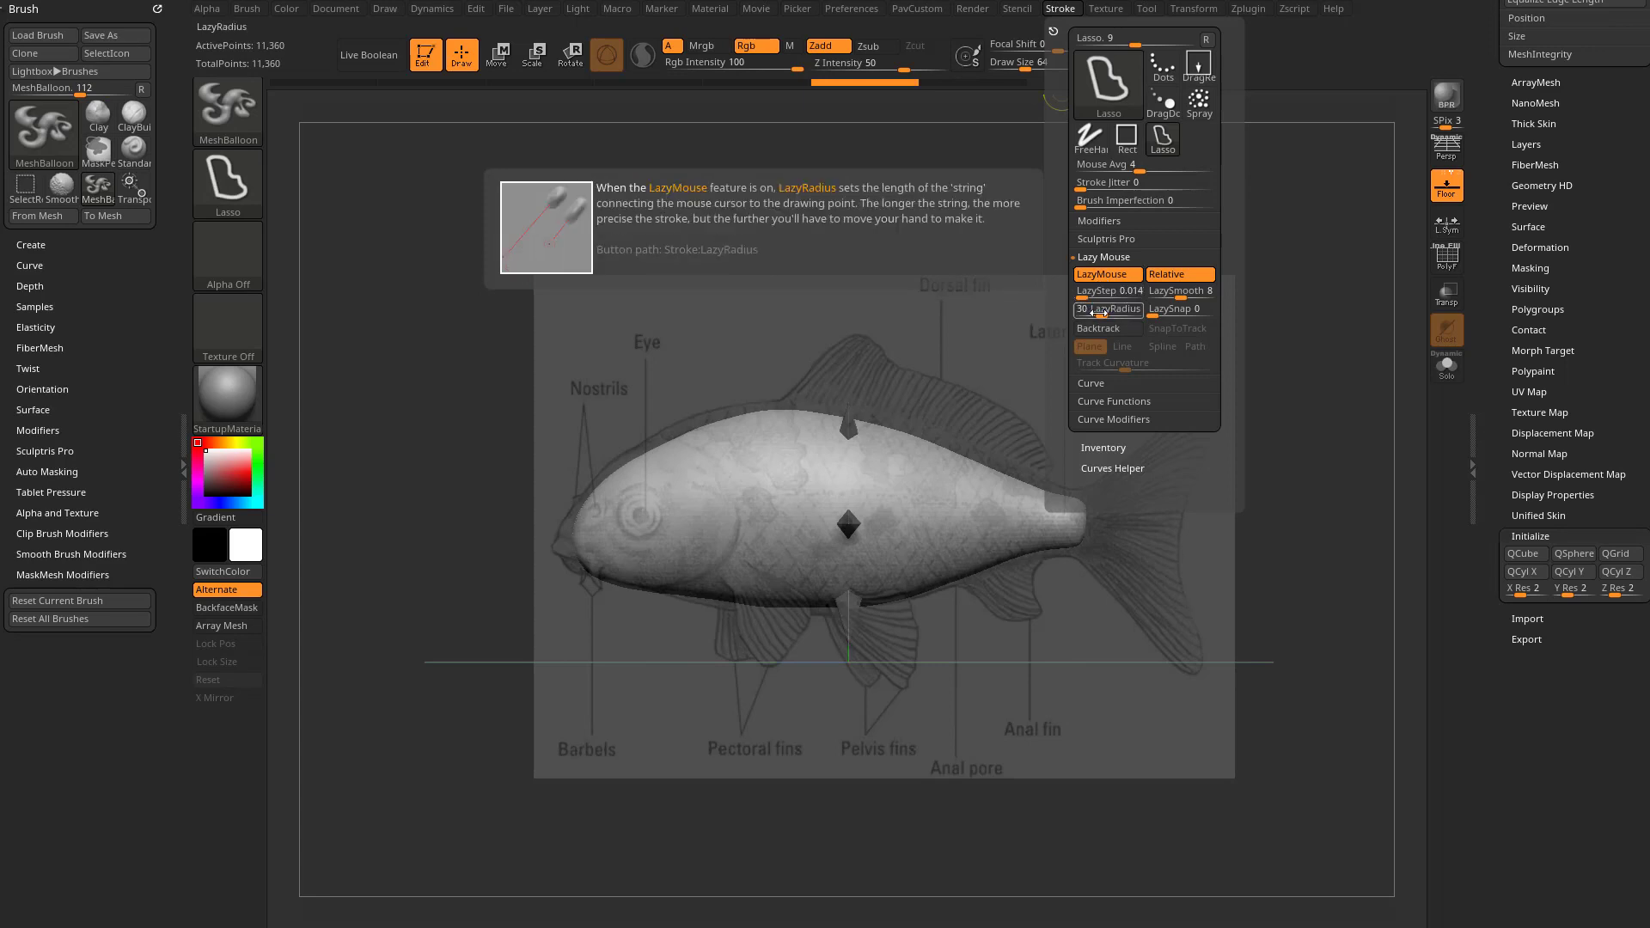
drag(784, 356, 606, 313)
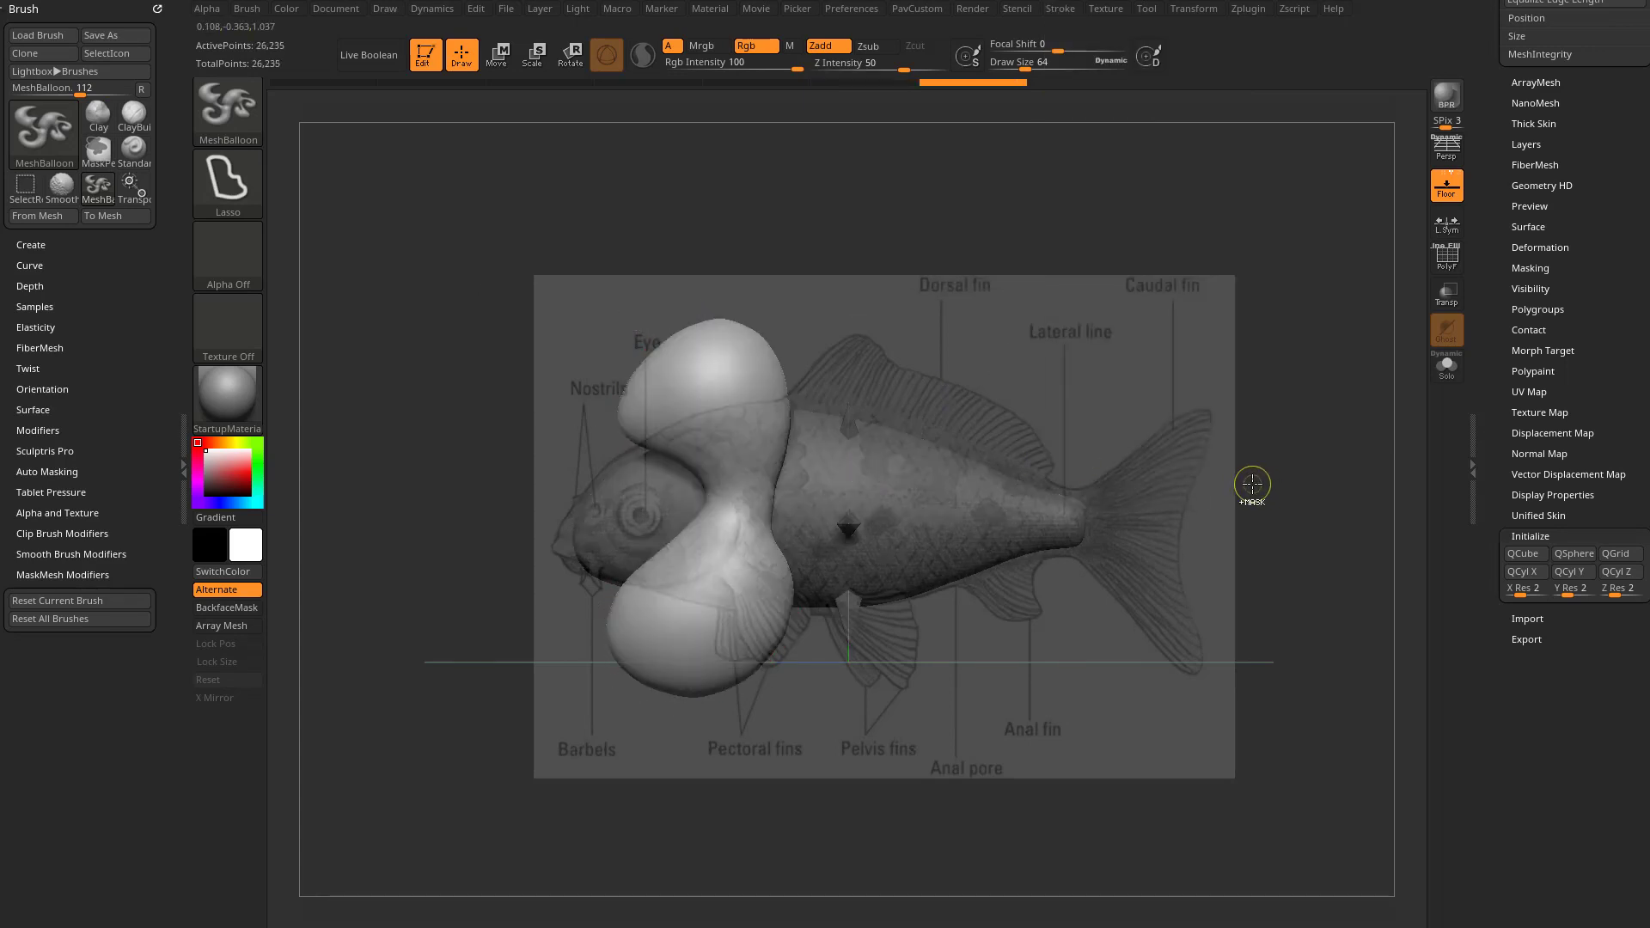
key(ctrl+z)
key(b)
key(s)
key(t)
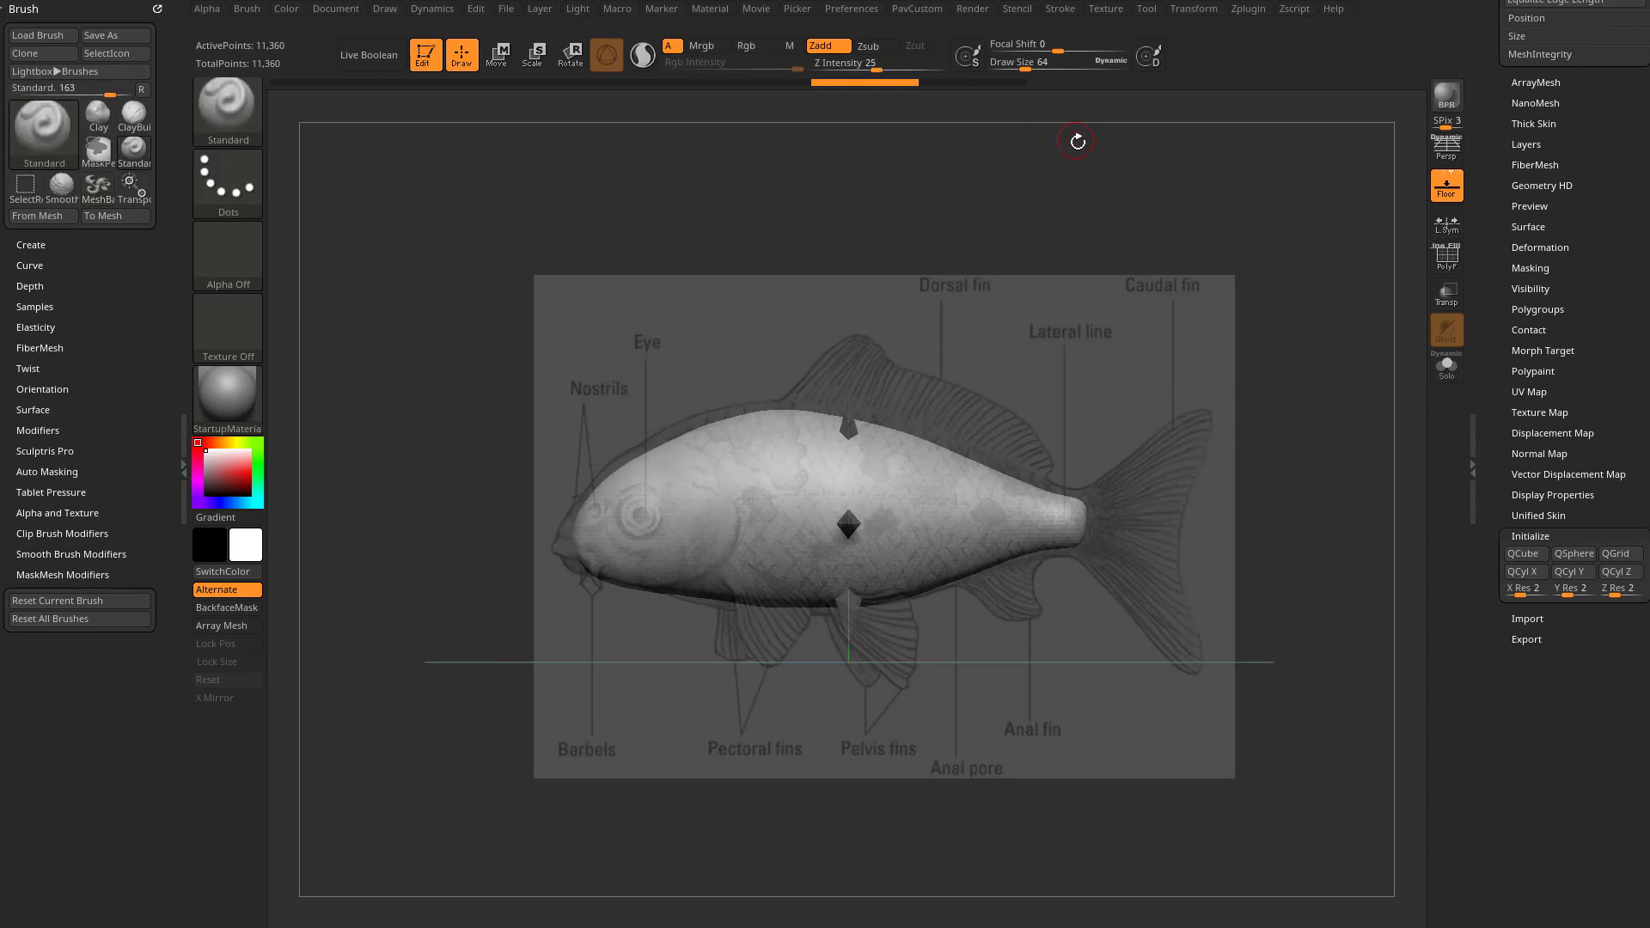
Dock the Stroke palette above the Brush palette and set MeshBalloon's LazyRadius to 3.
key(b)
key(m)
key(b)
click(1060, 11)
mouse_move(1052, 32)
mouse_down()
mouse_move(792, 121)
mouse_move(77, 34)
mouse_up()
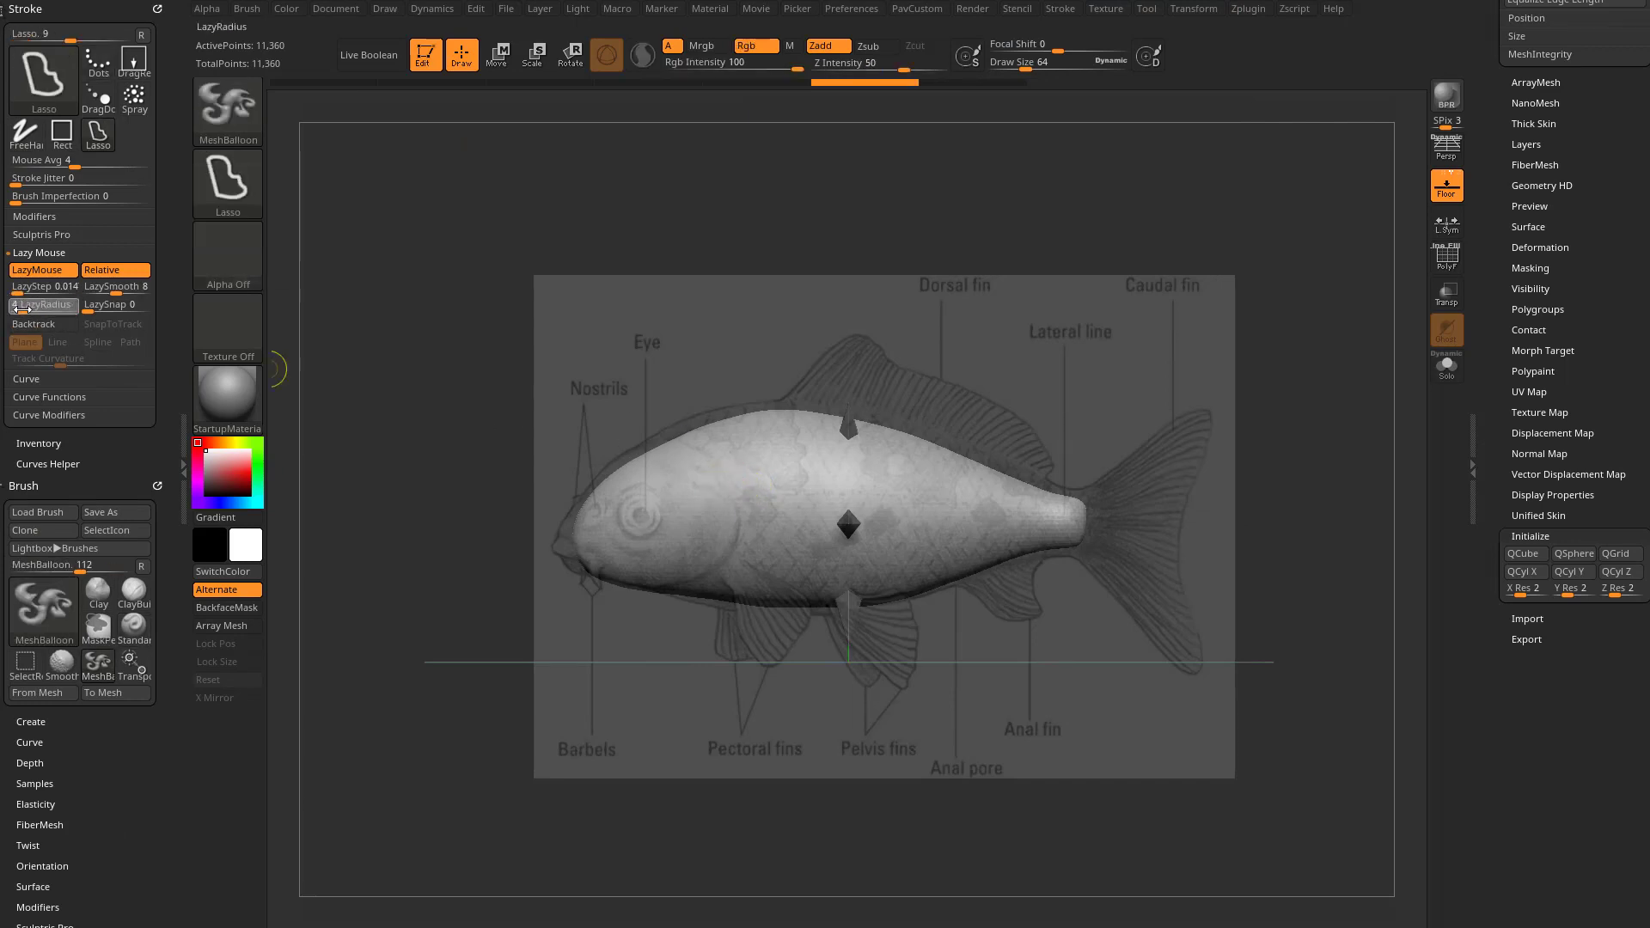
key(b)
key(s)
key(t)
Try tracing the near pectoral fin with MeshBalloon, inspect it from the front, undo it, and hide the fish reference.
key(ctrl)
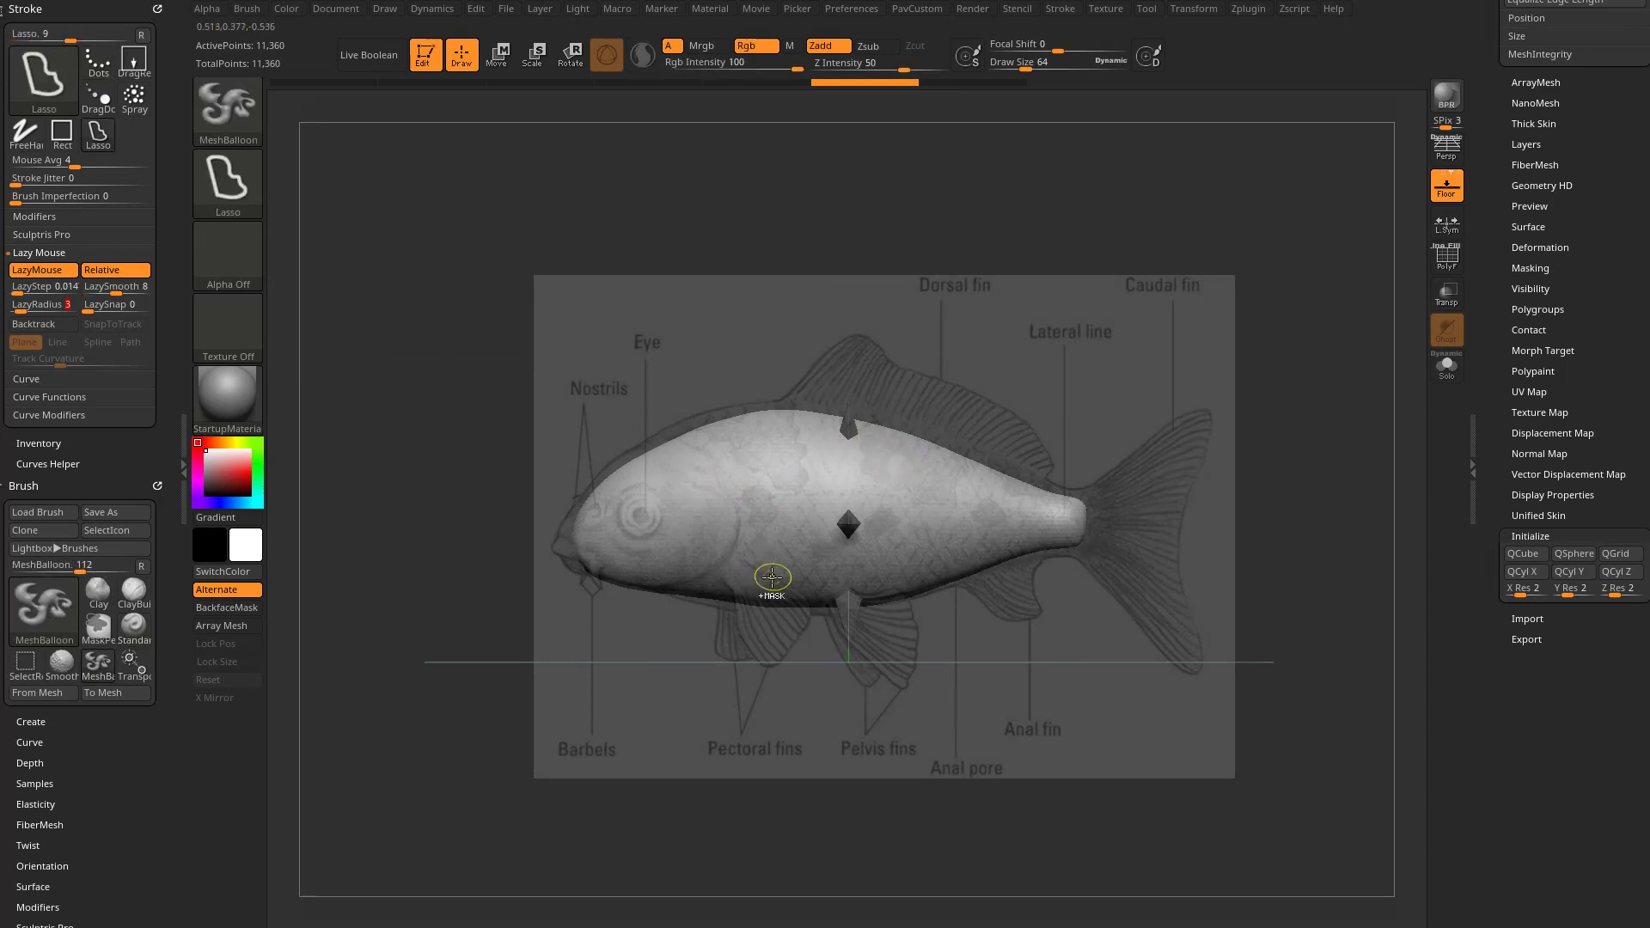
mouse_move(753, 556)
mouse_down()
mouse_move(709, 581)
mouse_move(750, 653)
mouse_move(814, 657)
mouse_move(795, 584)
mouse_up()
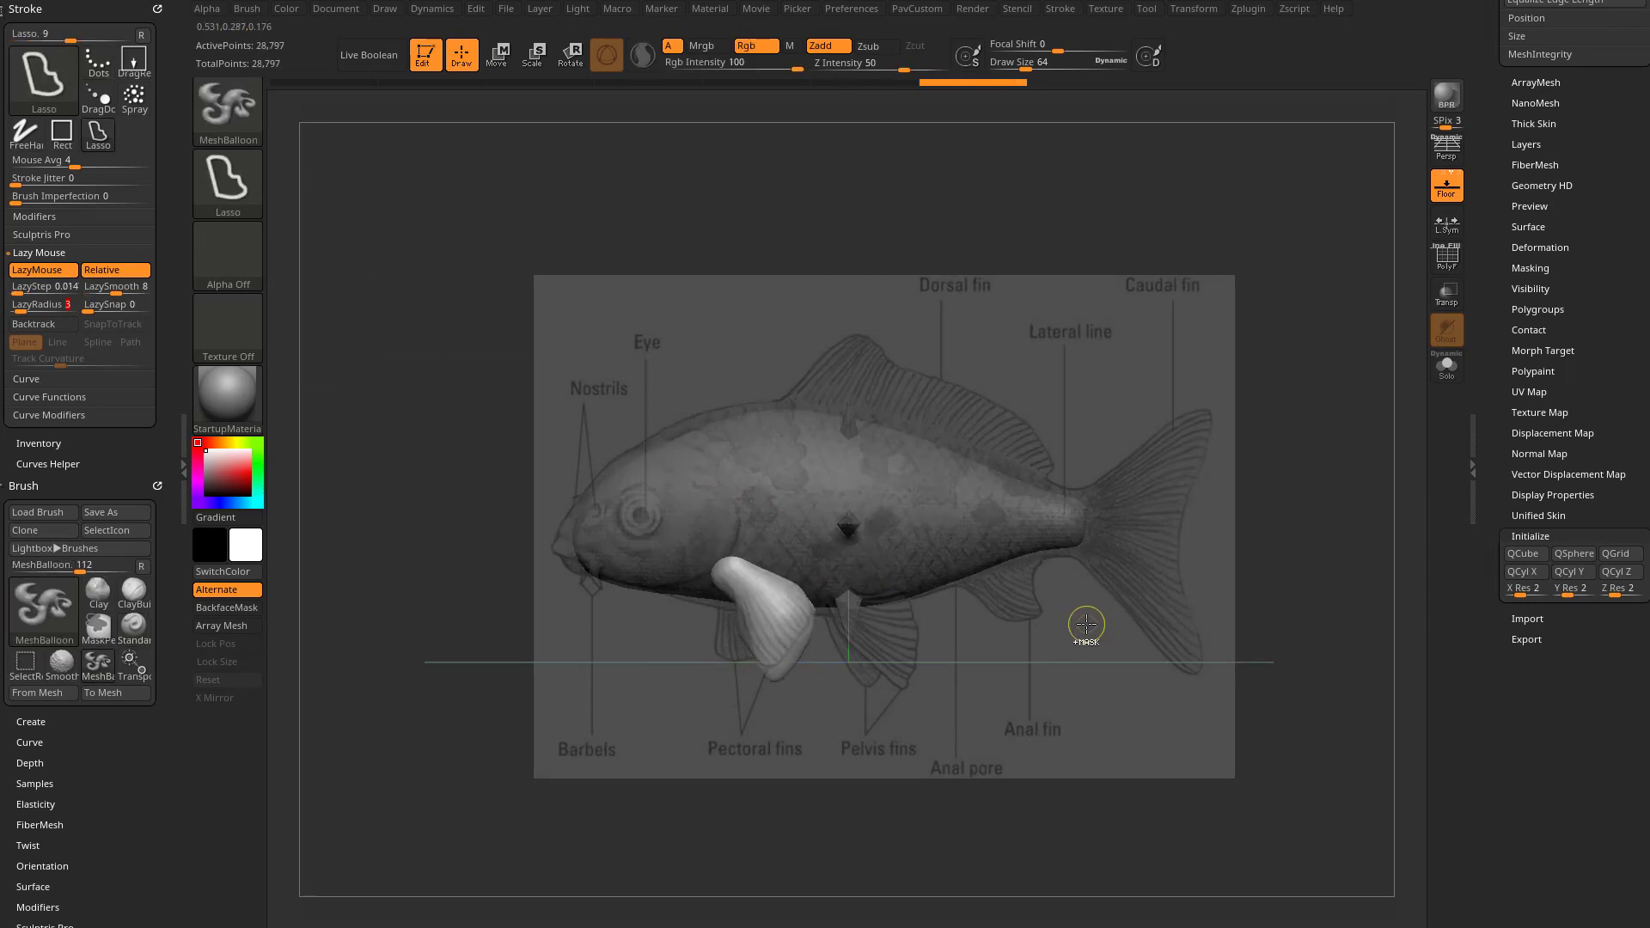
drag(1132, 448, 1054, 501)
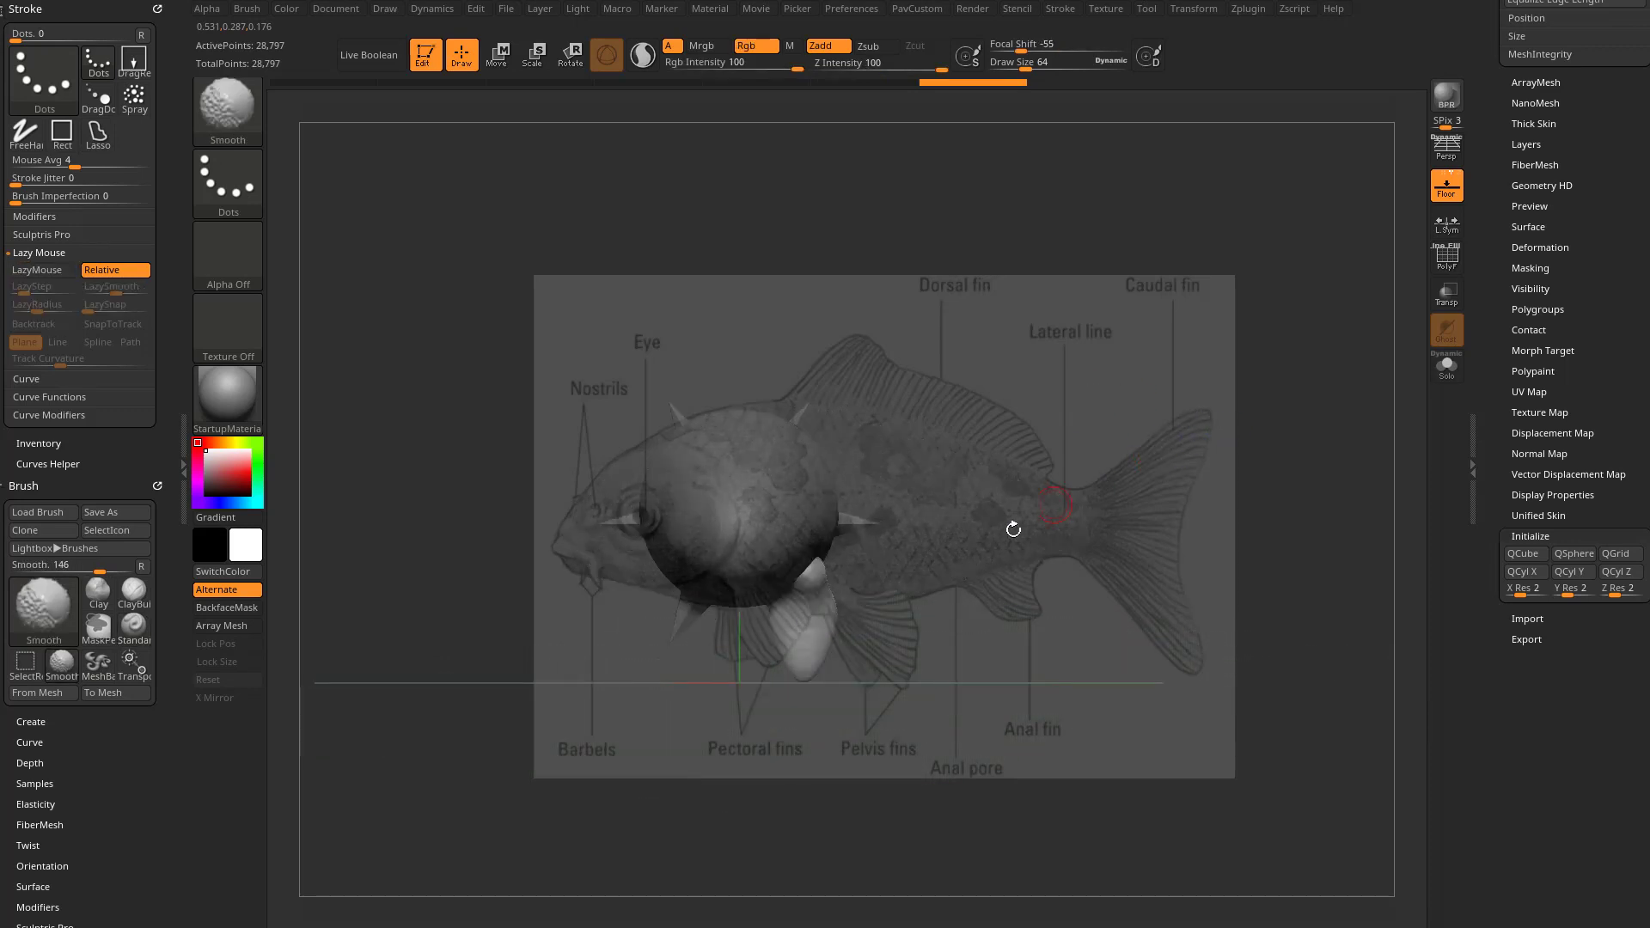
drag(859, 584, 988, 531)
key(shift+z)
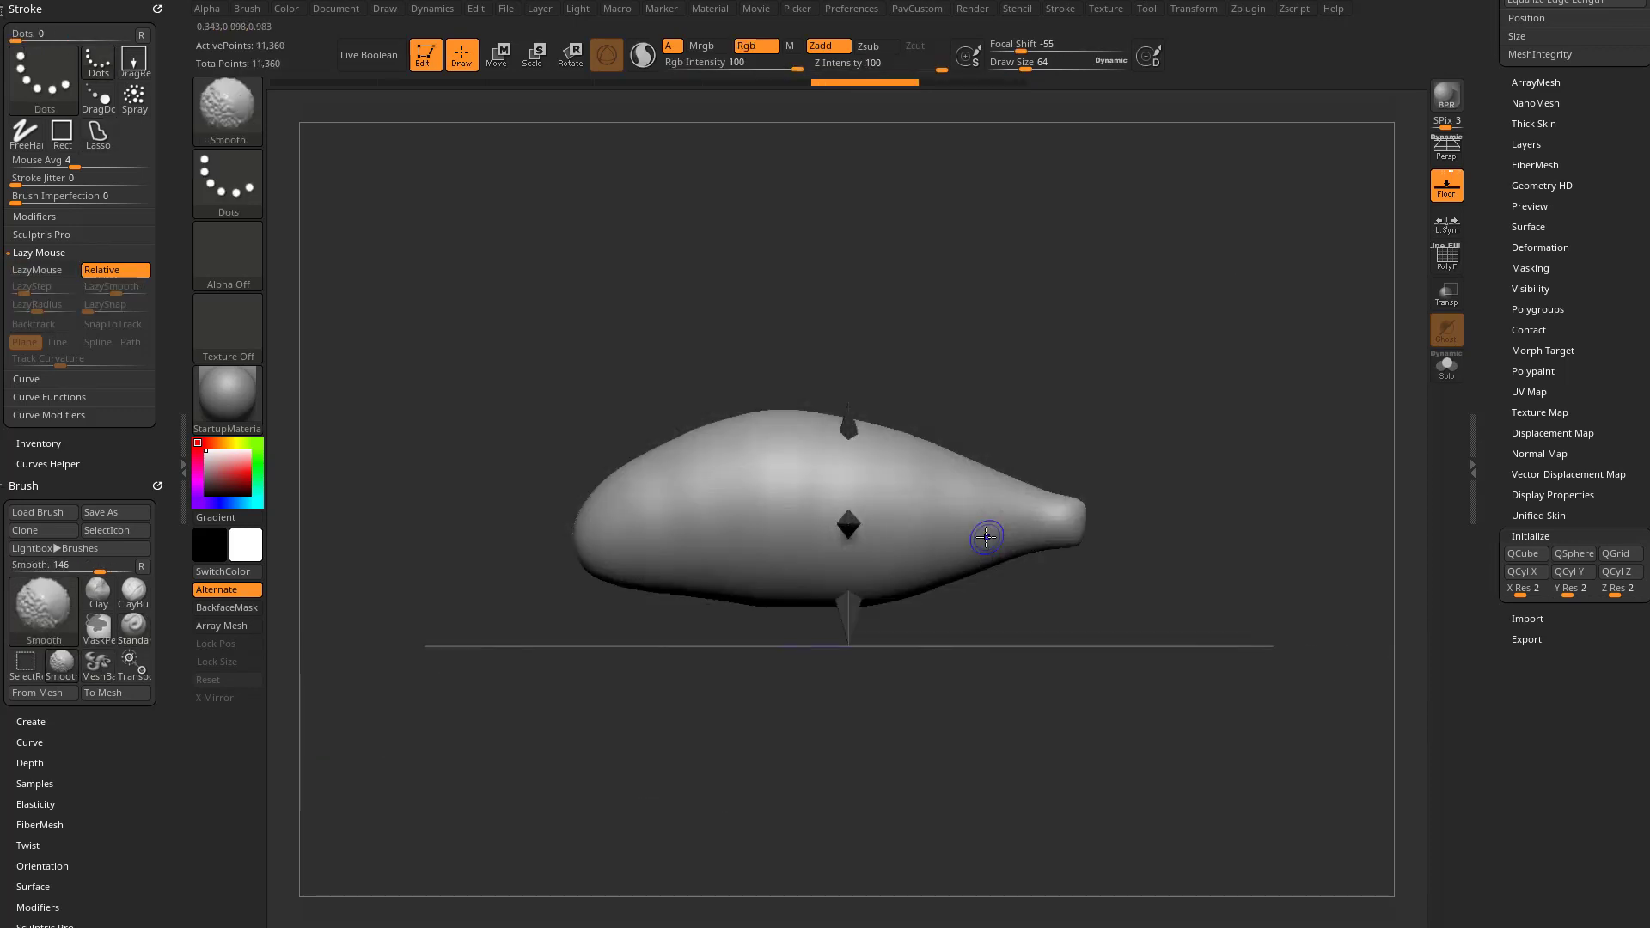
Show the fish reference again to start a pectoral fin outline with MeshBalloon, abandon the outline, and hide the Spotlight image.
mouse_move(718, 557)
right_down()
mouse_move(756, 627)
mouse_move(862, 593)
mouse_move(704, 557)
mouse_move(814, 663)
mouse_move(708, 552)
mouse_move(917, 604)
mouse_move(876, 615)
mouse_move(890, 593)
right_up()
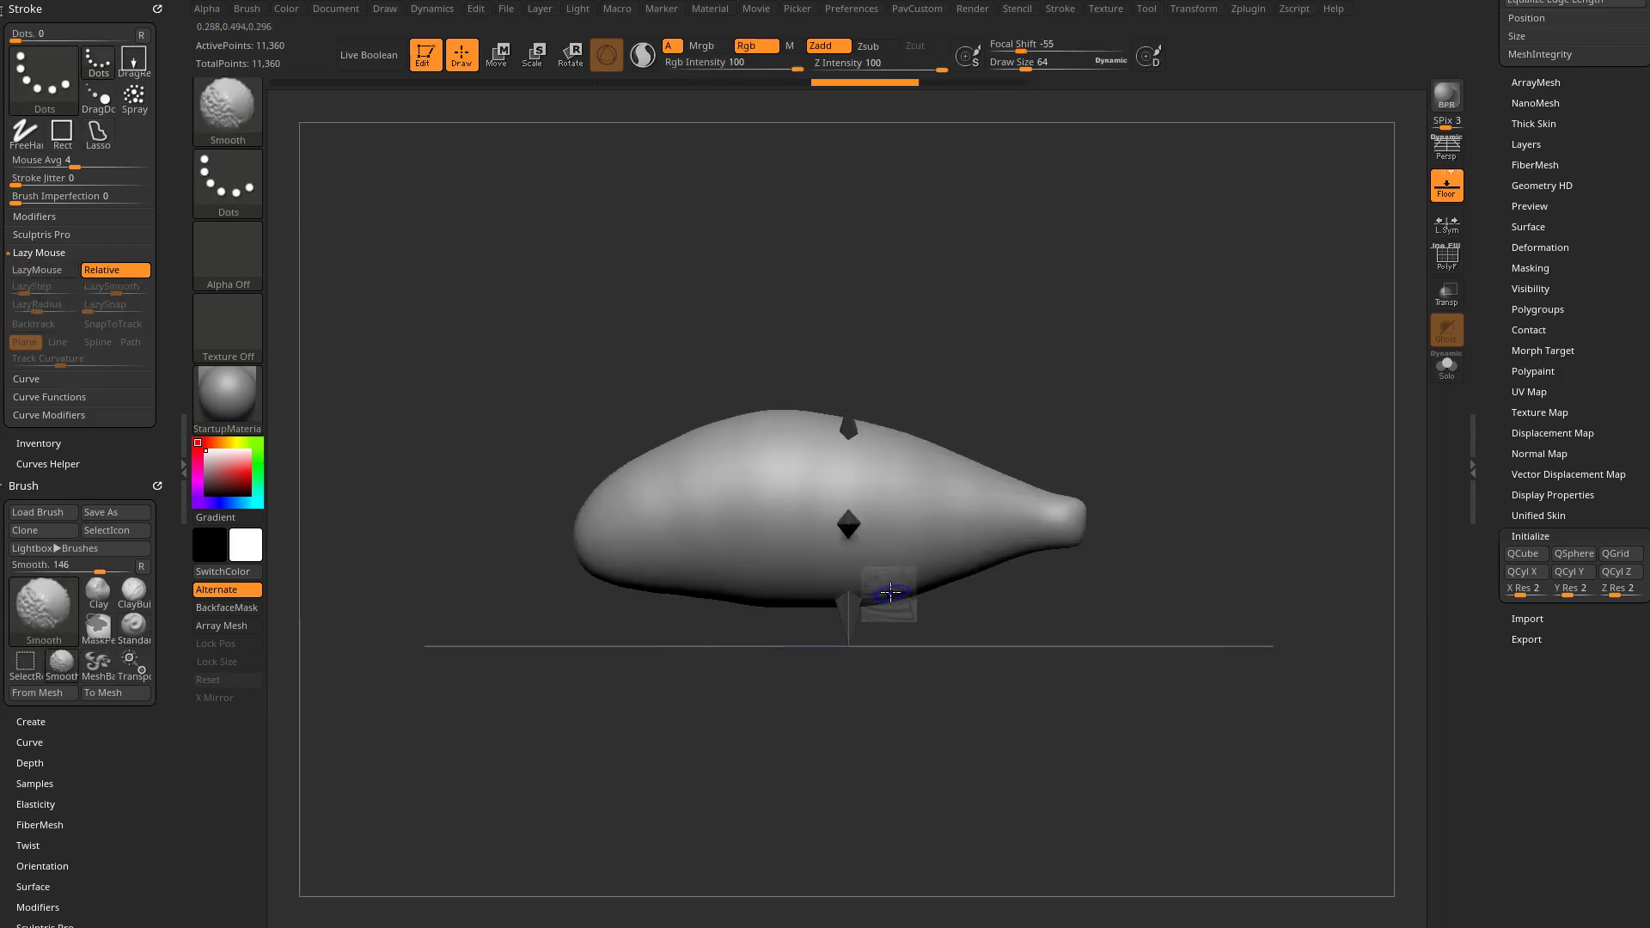
key(ctrl)
ctrl+drag(712, 580, 747, 636)
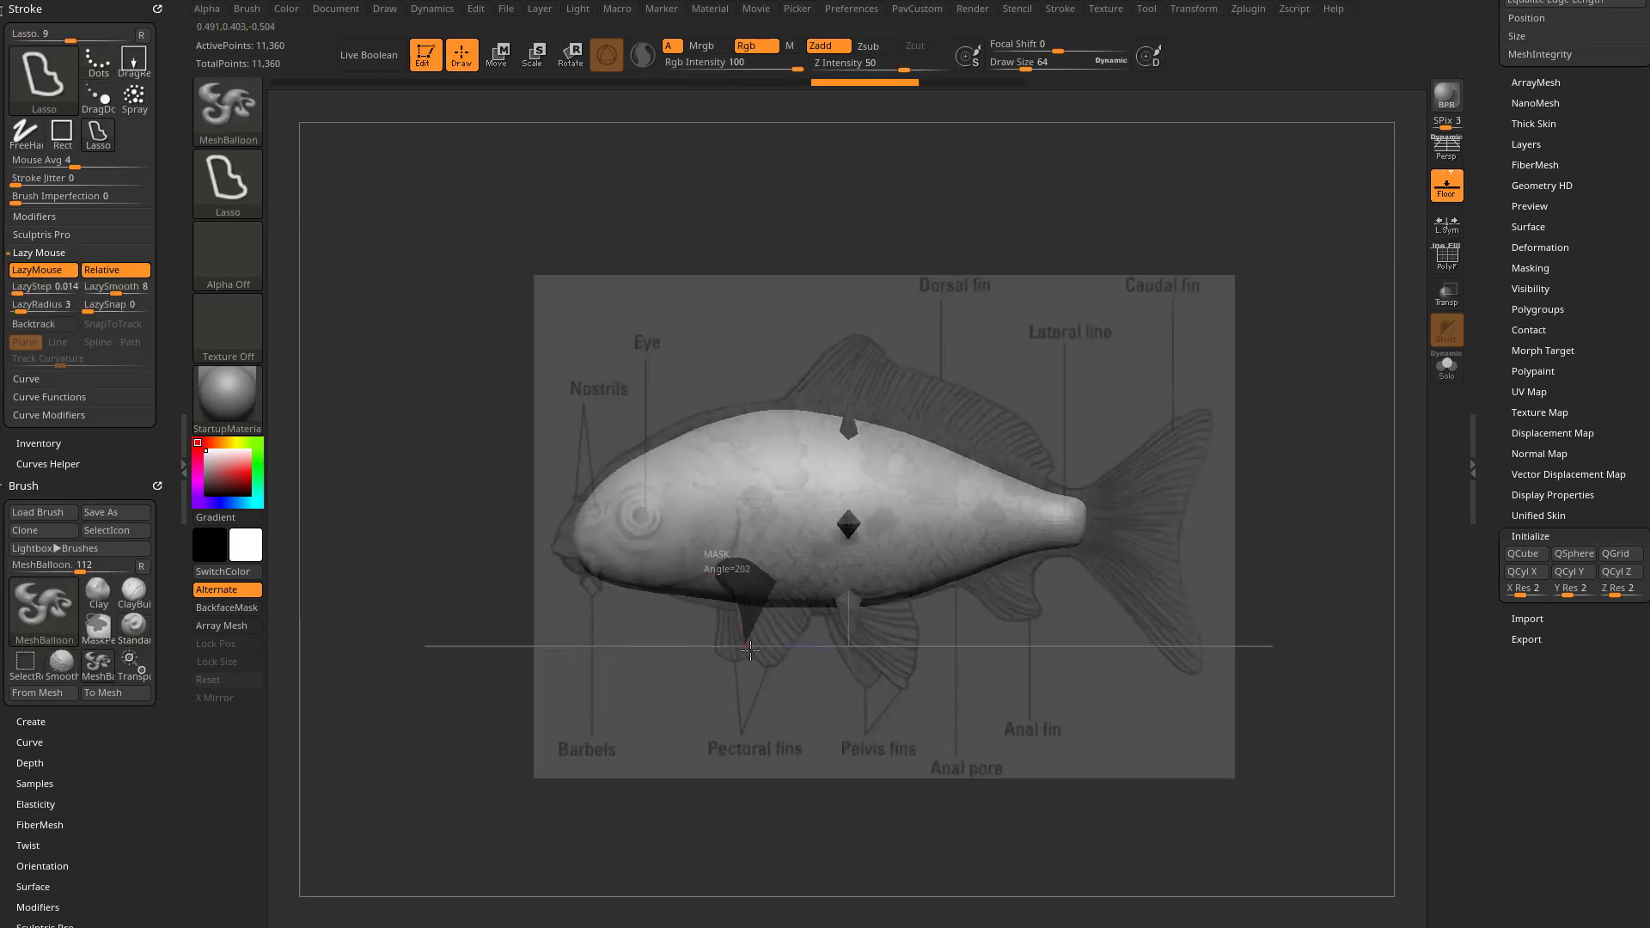
key(shift+z)
drag(1105, 385, 1152, 410)
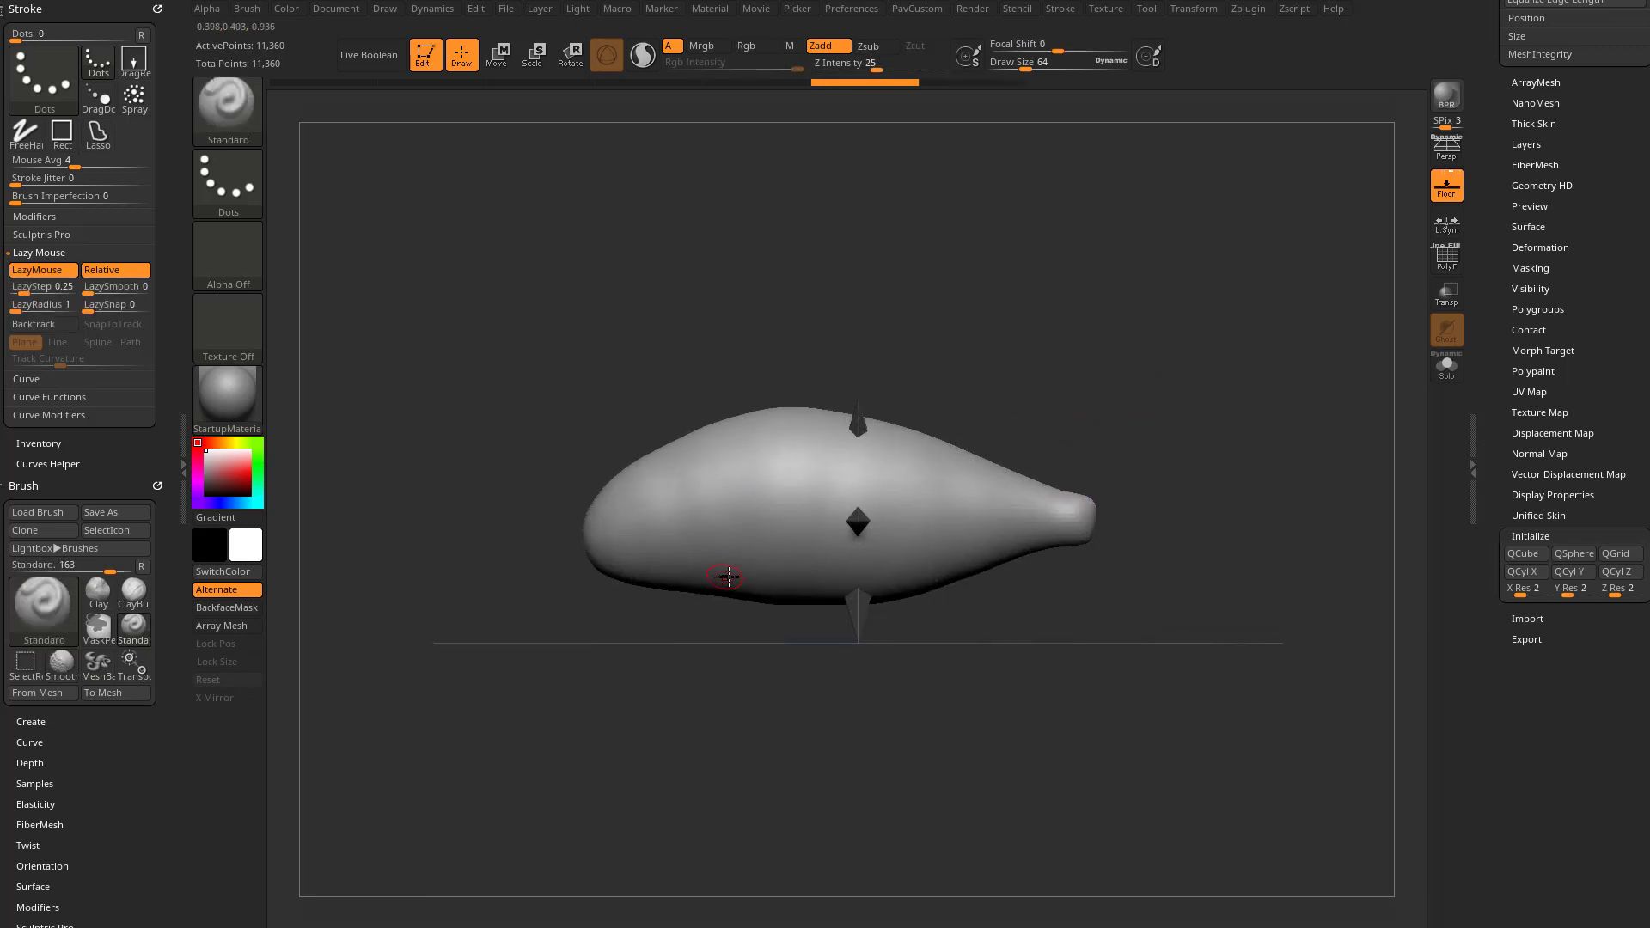
Try small MeshBalloon fin shapes under the front of the body without the reference, and undo them.
key(ctrl)
mouse_move(722, 555)
ctrl+mouse_down()
mouse_move(697, 600)
mouse_move(734, 644)
mouse_move(772, 645)
mouse_move(763, 589)
ctrl+mouse_up()
mouse_move(759, 717)
mouse_down()
mouse_move(880, 711)
mouse_move(788, 711)
mouse_move(781, 667)
mouse_up()
key(ctrl+z)
mouse_move(756, 578)
ctrl+mouse_down()
mouse_move(710, 558)
mouse_move(678, 590)
mouse_move(704, 628)
mouse_move(751, 646)
mouse_move(785, 626)
mouse_move(852, 687)
mouse_move(922, 683)
mouse_move(842, 678)
ctrl+mouse_up()
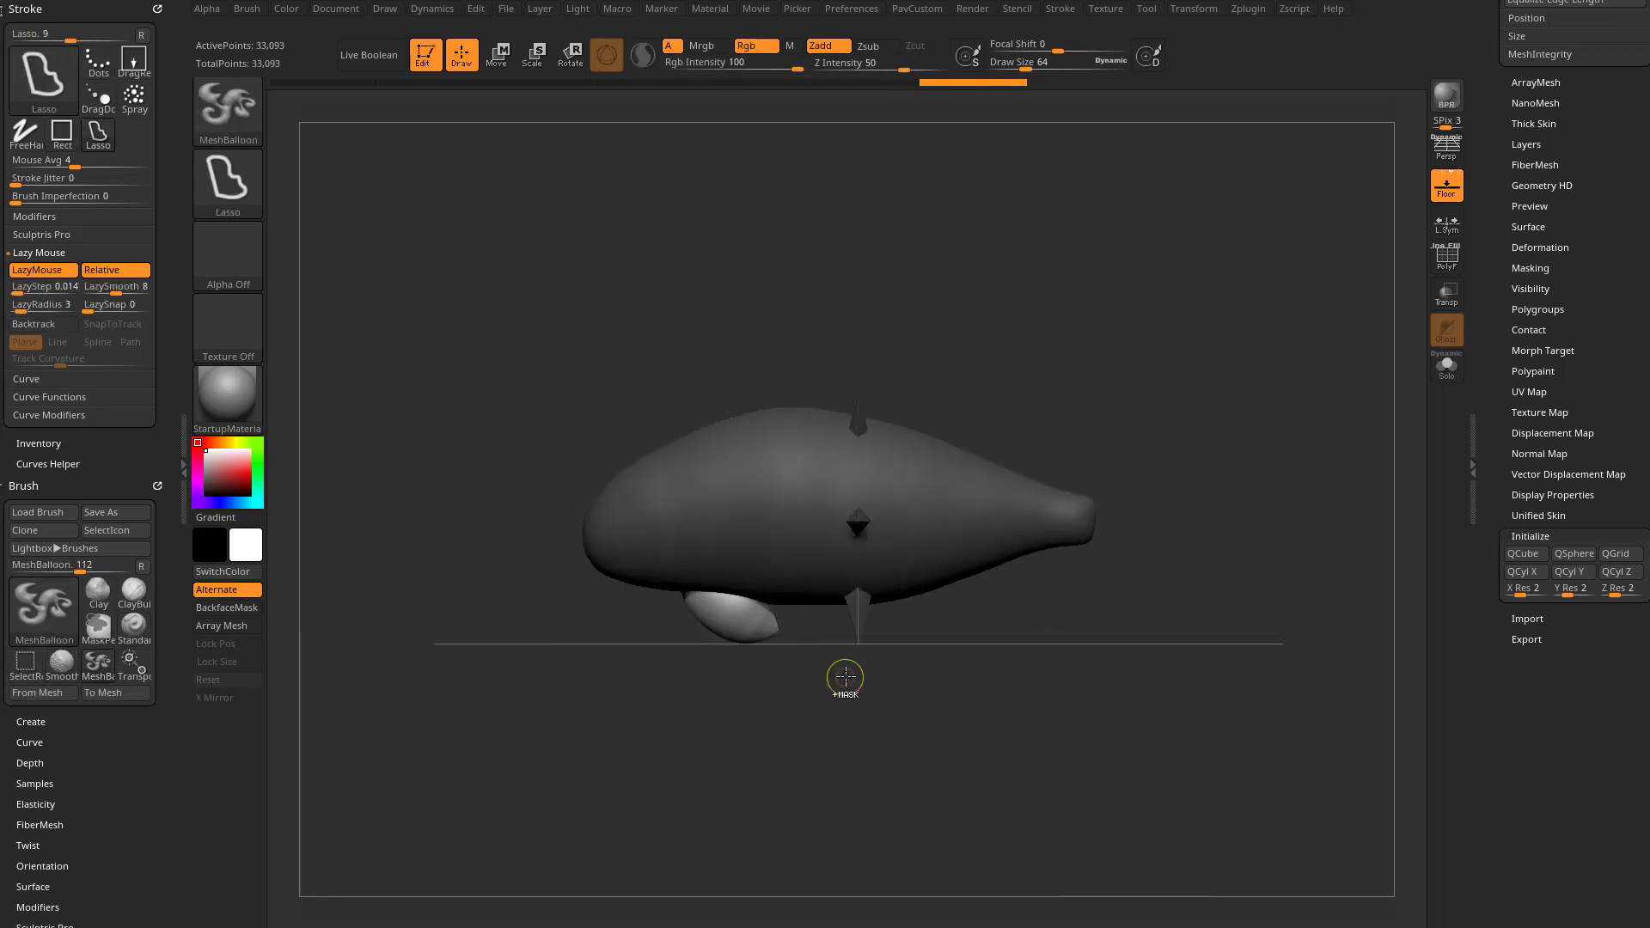
key(ctrl+z)
Activate symmetry across the X axis for the fish body.
click(1191, 12)
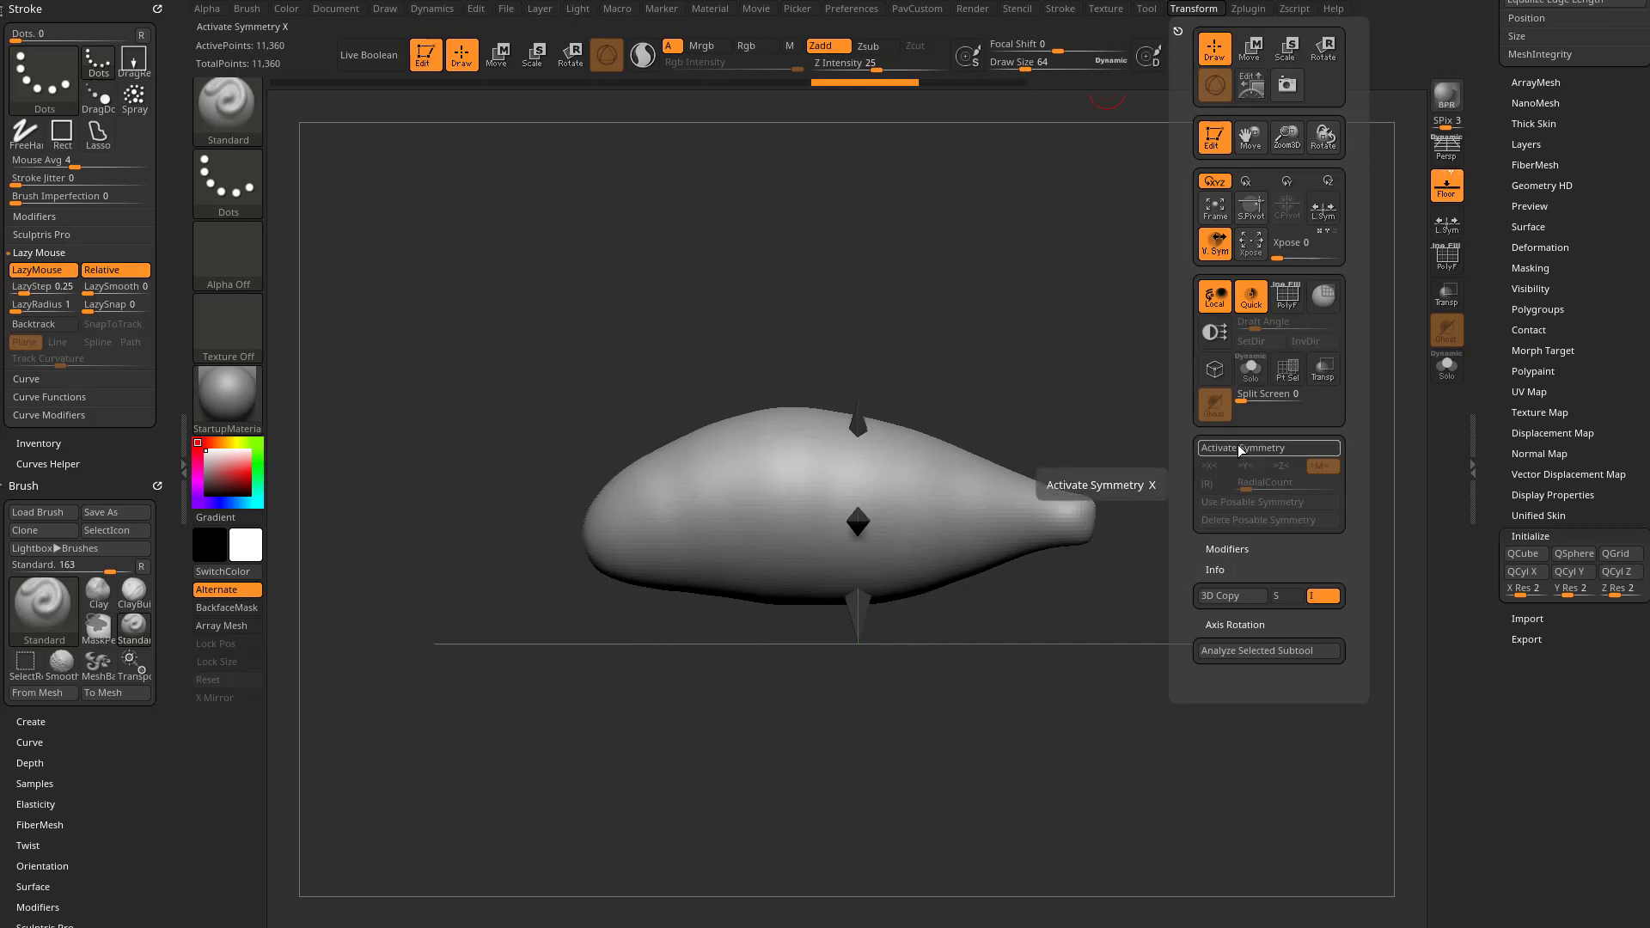
key(x)
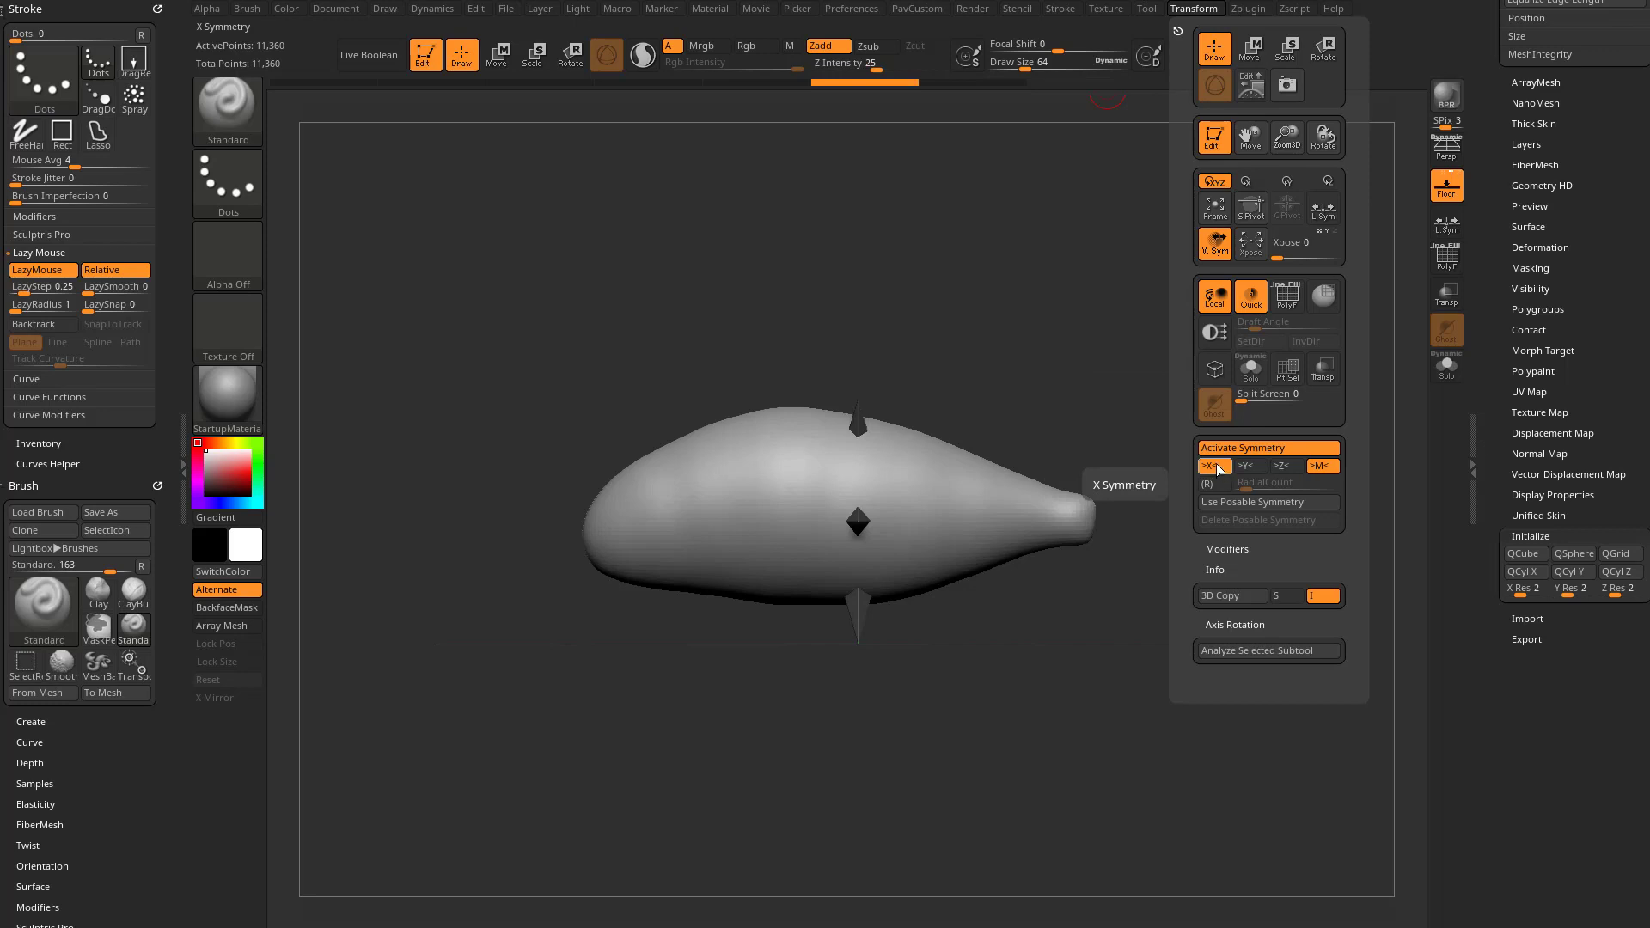
Try a mirrored fin under the front of the fish body with MeshBalloon in side view, and undo it.
drag(1020, 339, 1098, 383)
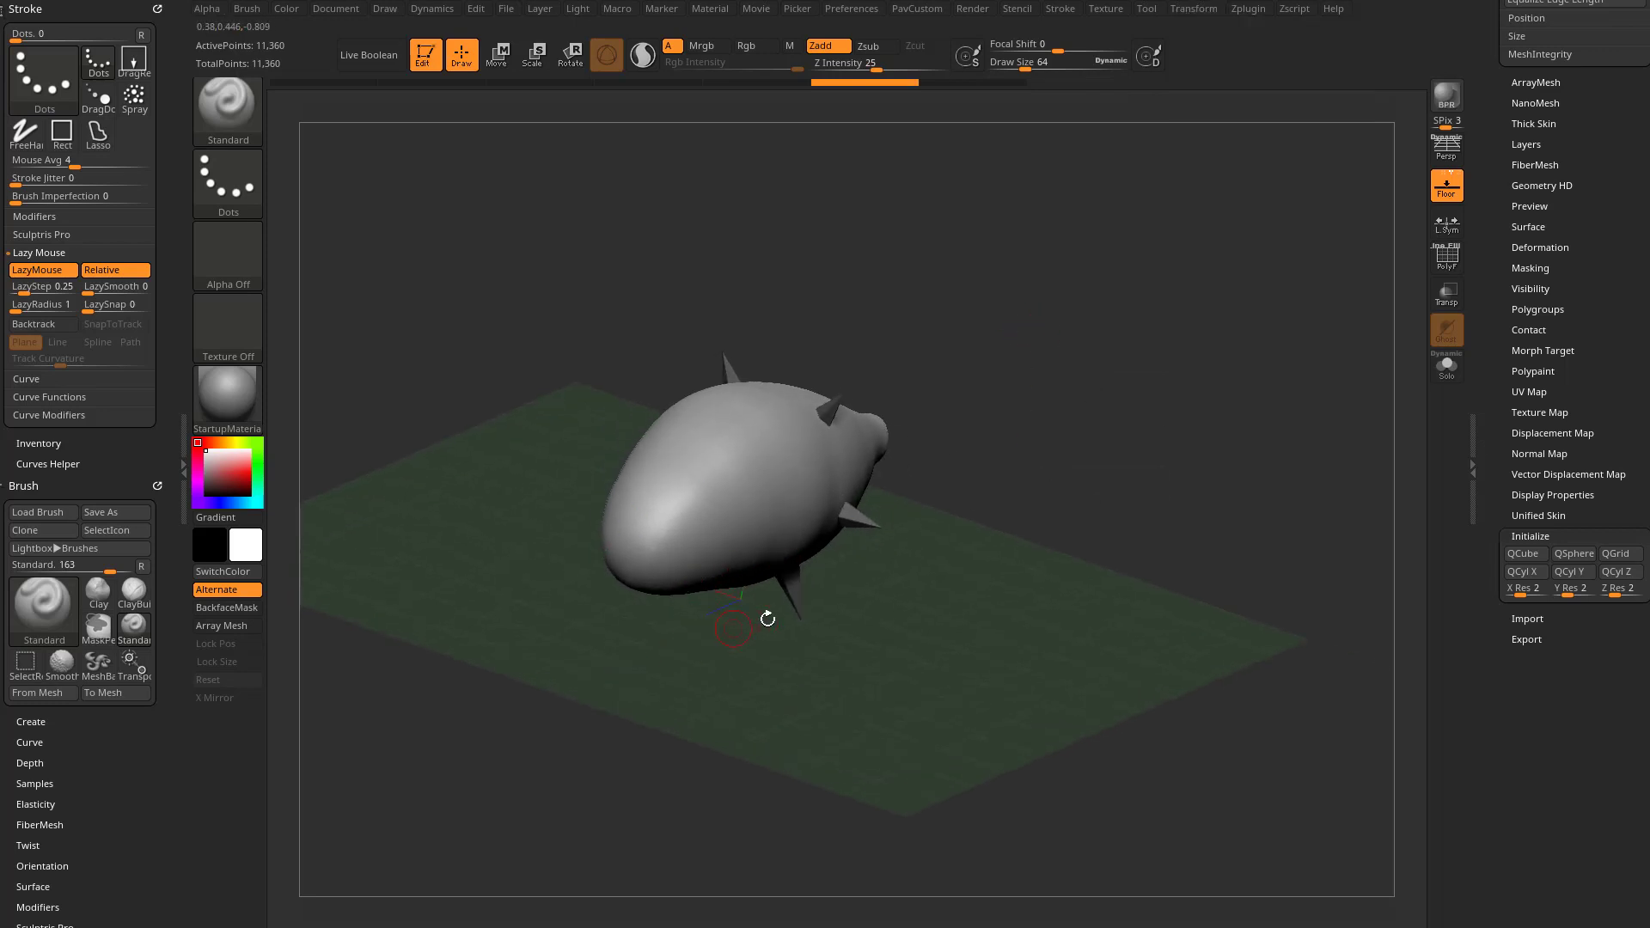
shift+drag(692, 682, 782, 646)
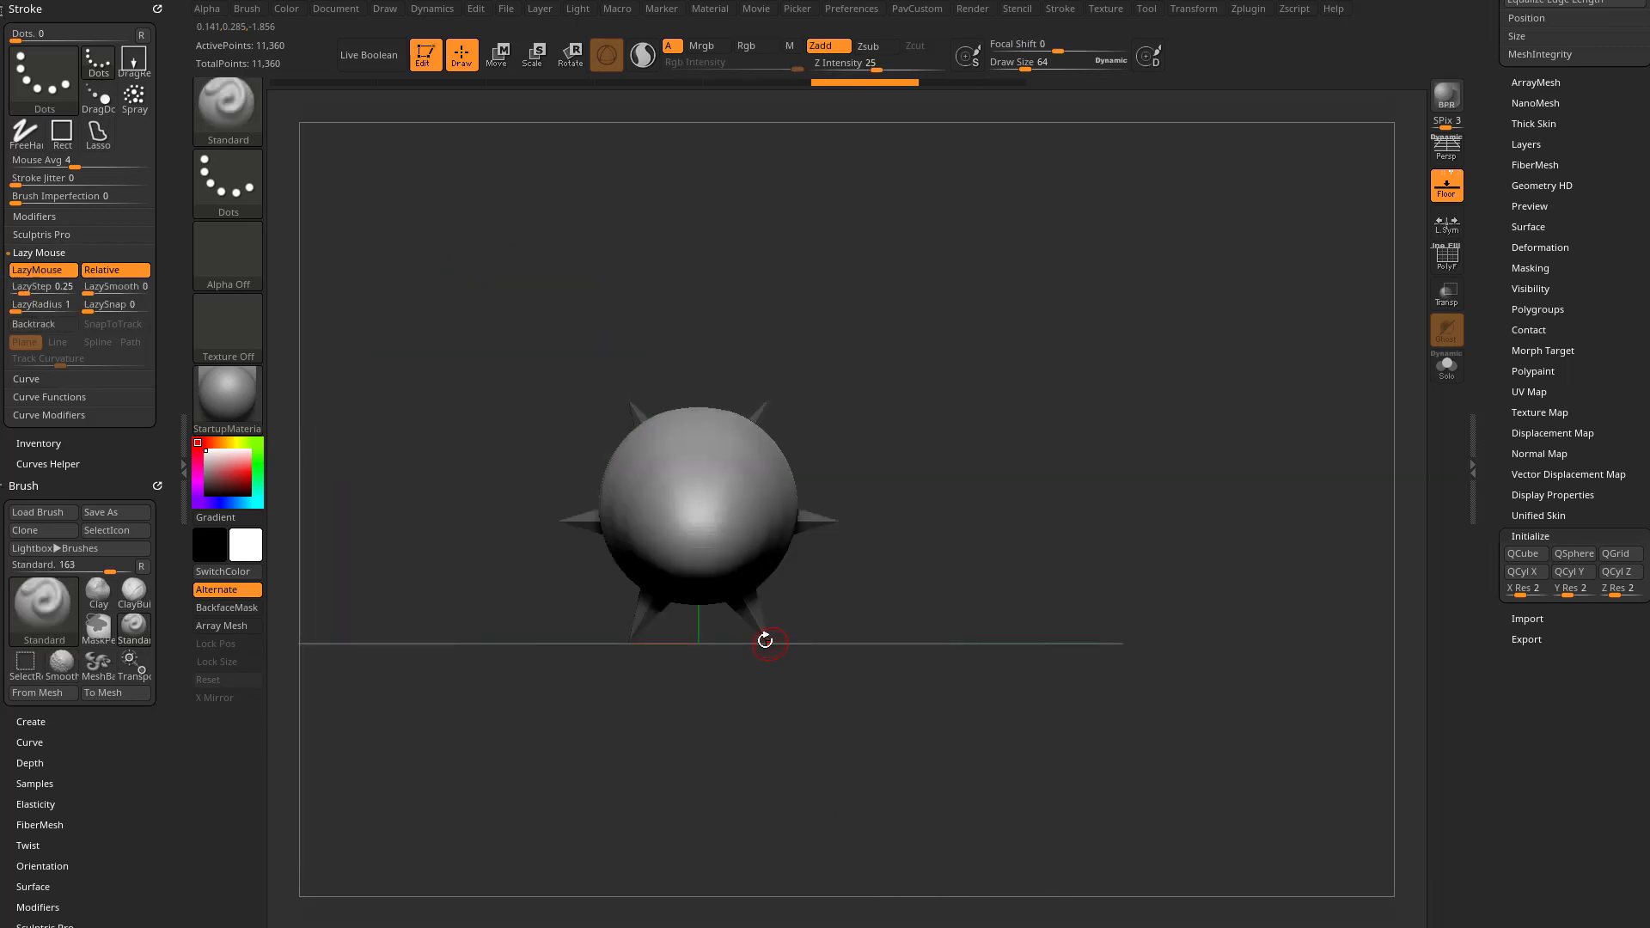
mouse_move(951, 493)
mouse_down()
mouse_move(940, 544)
mouse_move(767, 606)
mouse_up()
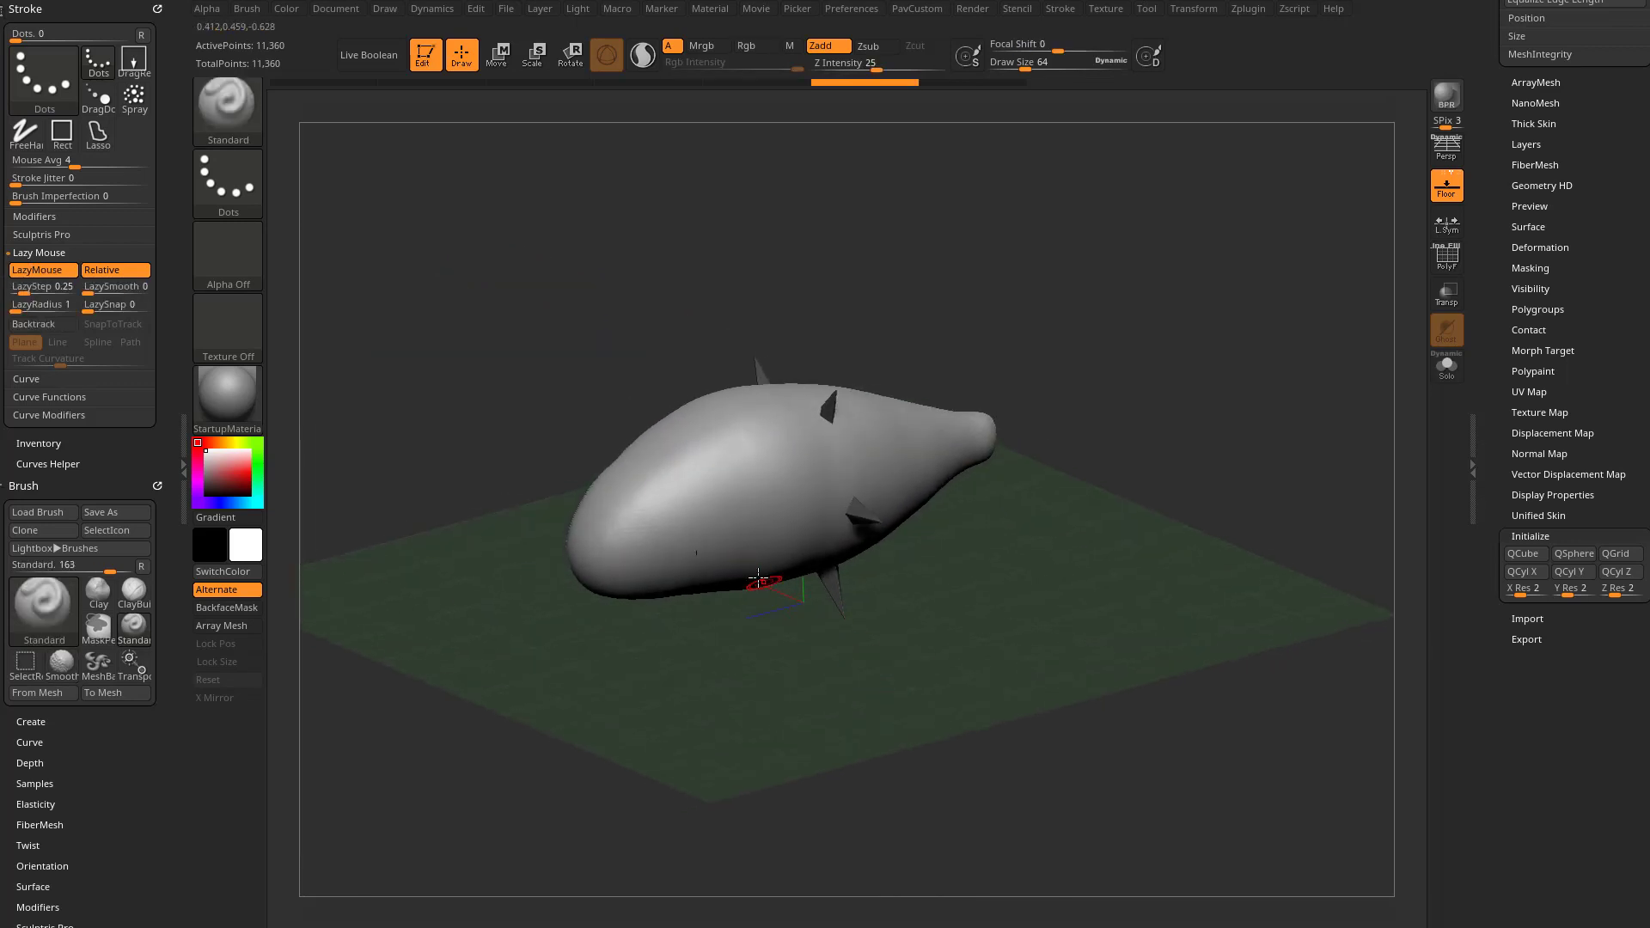
mouse_move(862, 680)
shift+mouse_down()
mouse_move(688, 558)
mouse_move(789, 603)
shift+mouse_up()
mouse_move(877, 671)
mouse_down()
mouse_move(939, 633)
mouse_move(1103, 604)
mouse_move(1028, 596)
mouse_up()
mouse_move(679, 597)
ctrl+mouse_down()
mouse_move(747, 567)
mouse_move(694, 625)
mouse_move(818, 626)
ctrl+mouse_up()
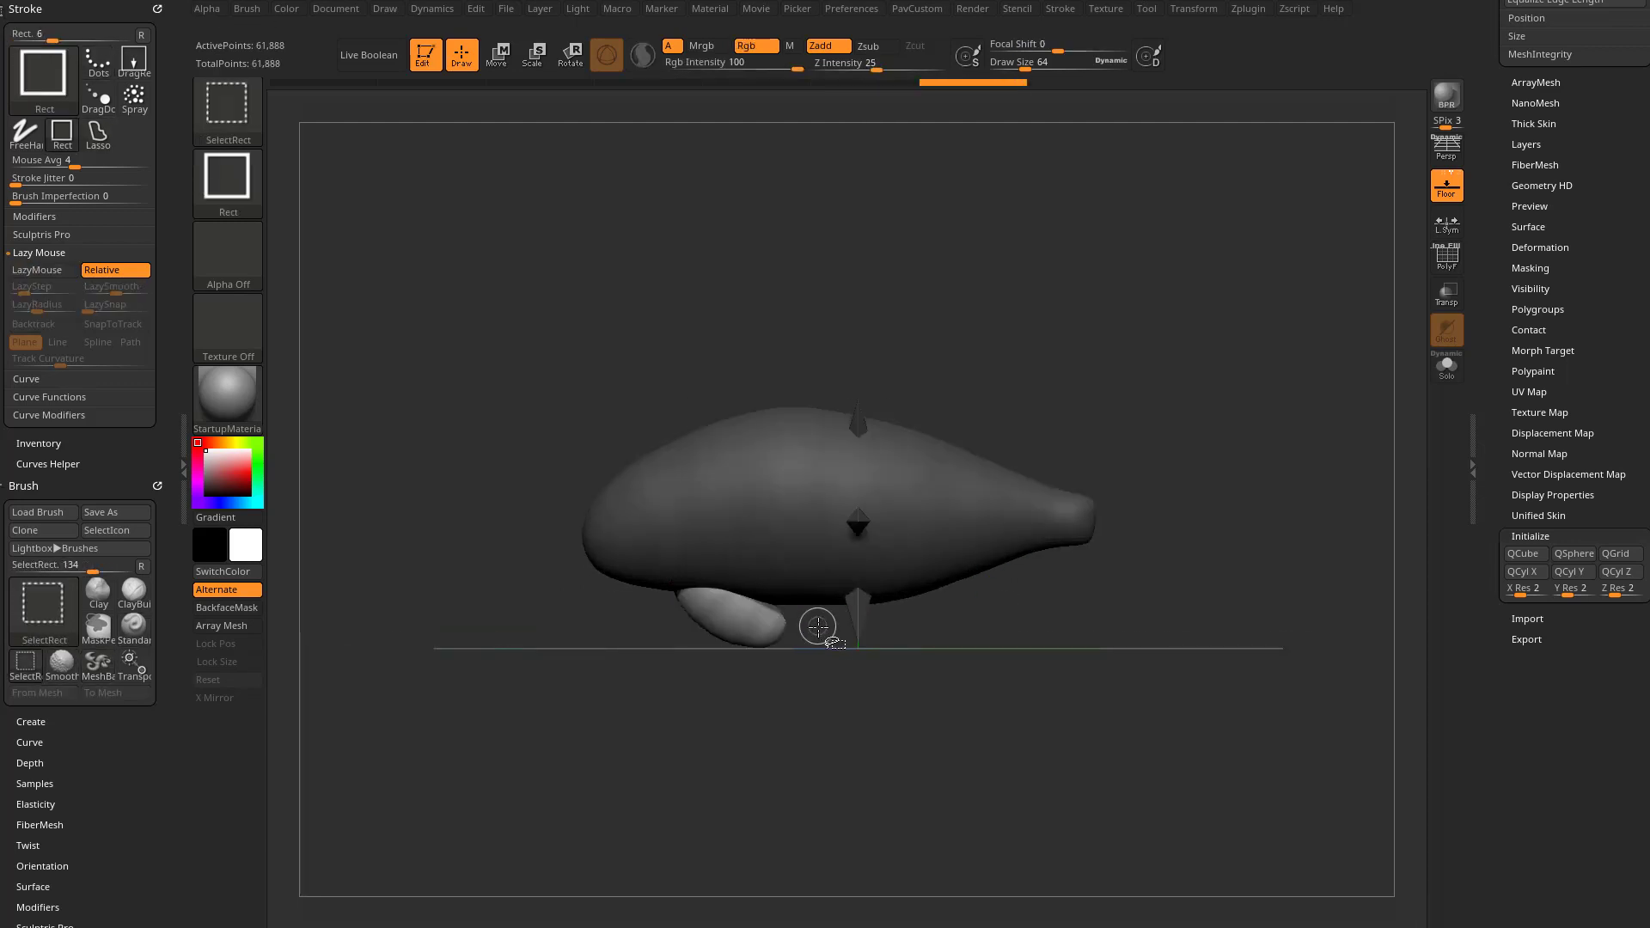
mouse_move(773, 689)
shift+mouse_down()
mouse_move(859, 678)
mouse_move(797, 683)
shift+mouse_up()
key(ctrl+z)
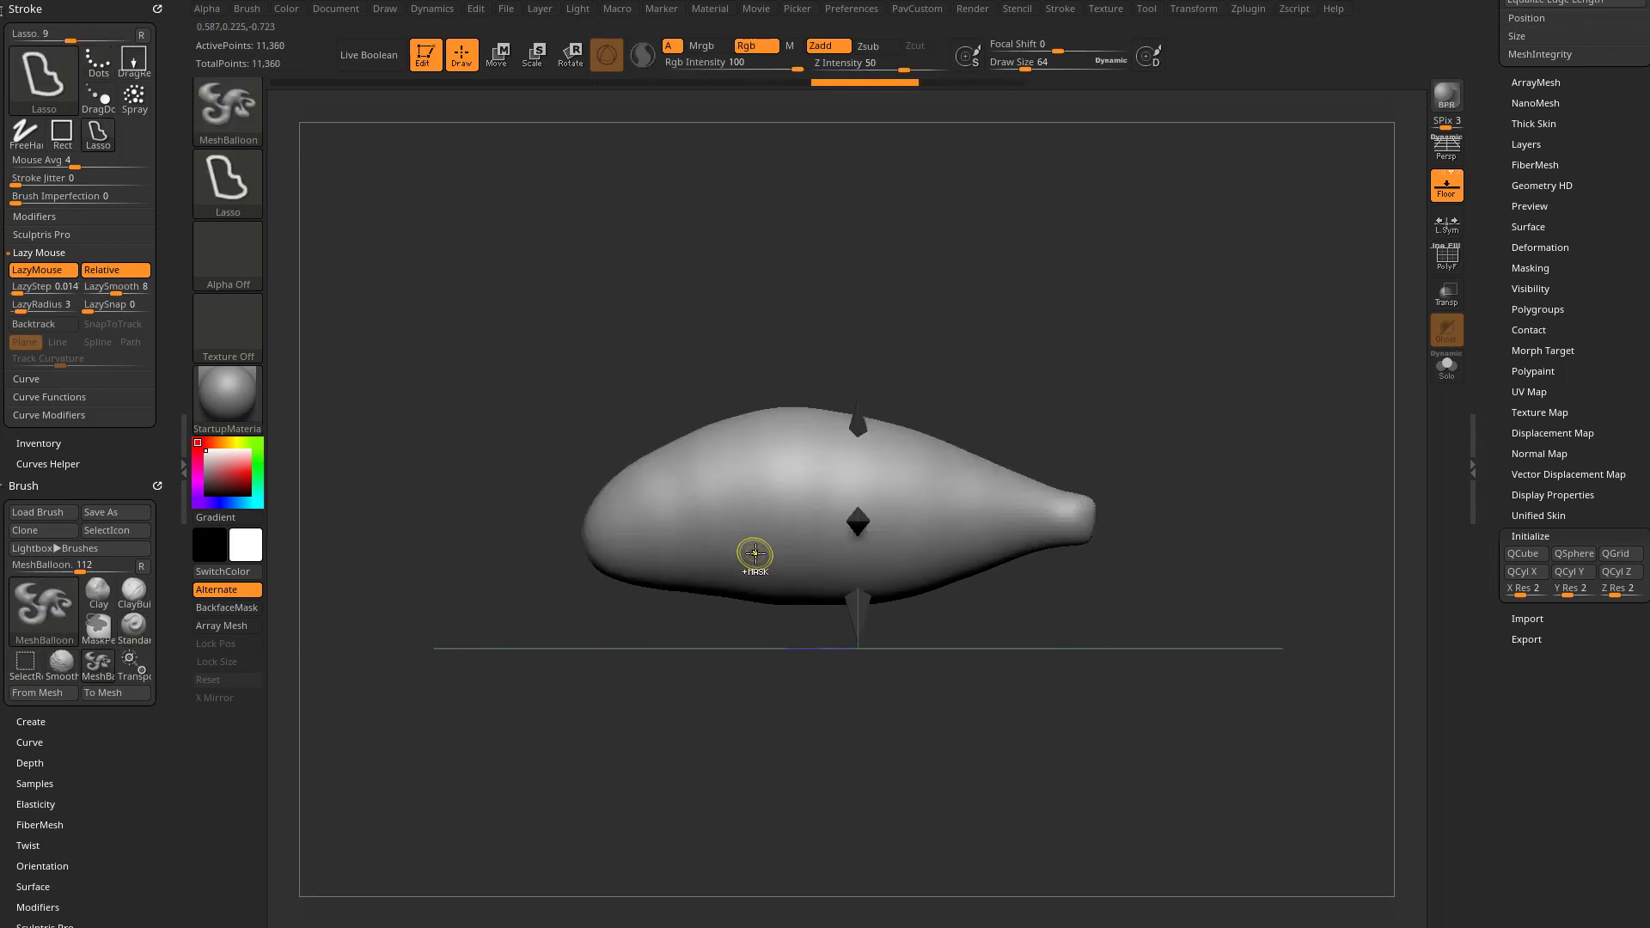
Draw mirrored front and rear lower fins on the fish body with MeshBalloon in side view.
mouse_move(716, 539)
mouse_down()
mouse_move(706, 601)
mouse_move(769, 563)
mouse_move(744, 545)
mouse_up()
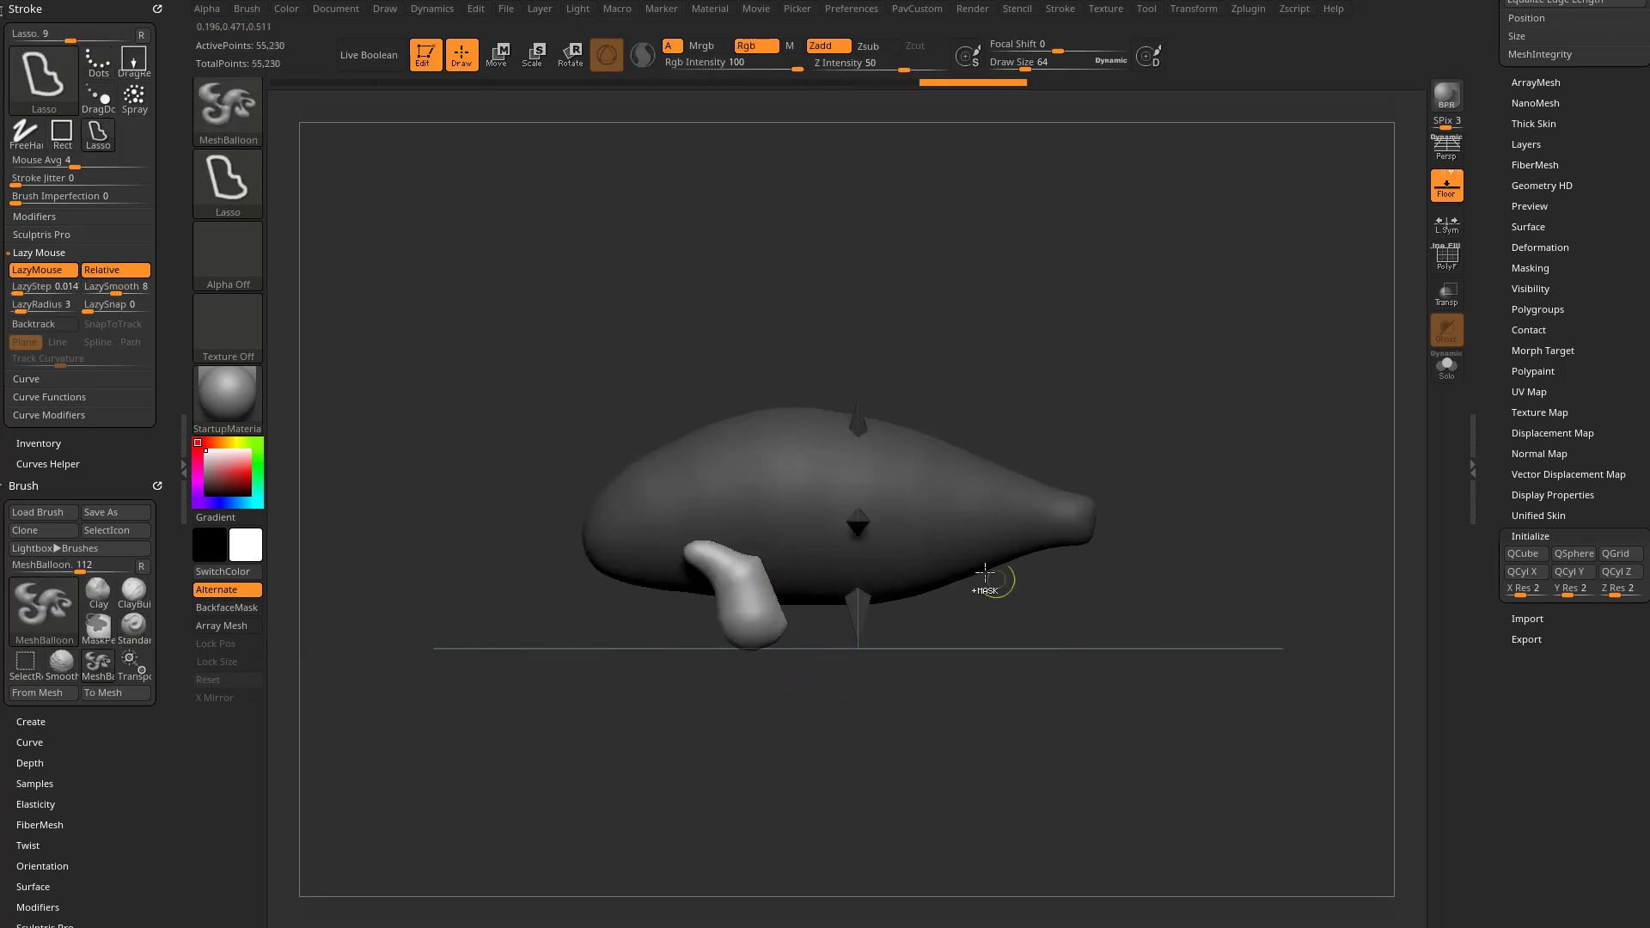
drag(873, 585, 881, 593)
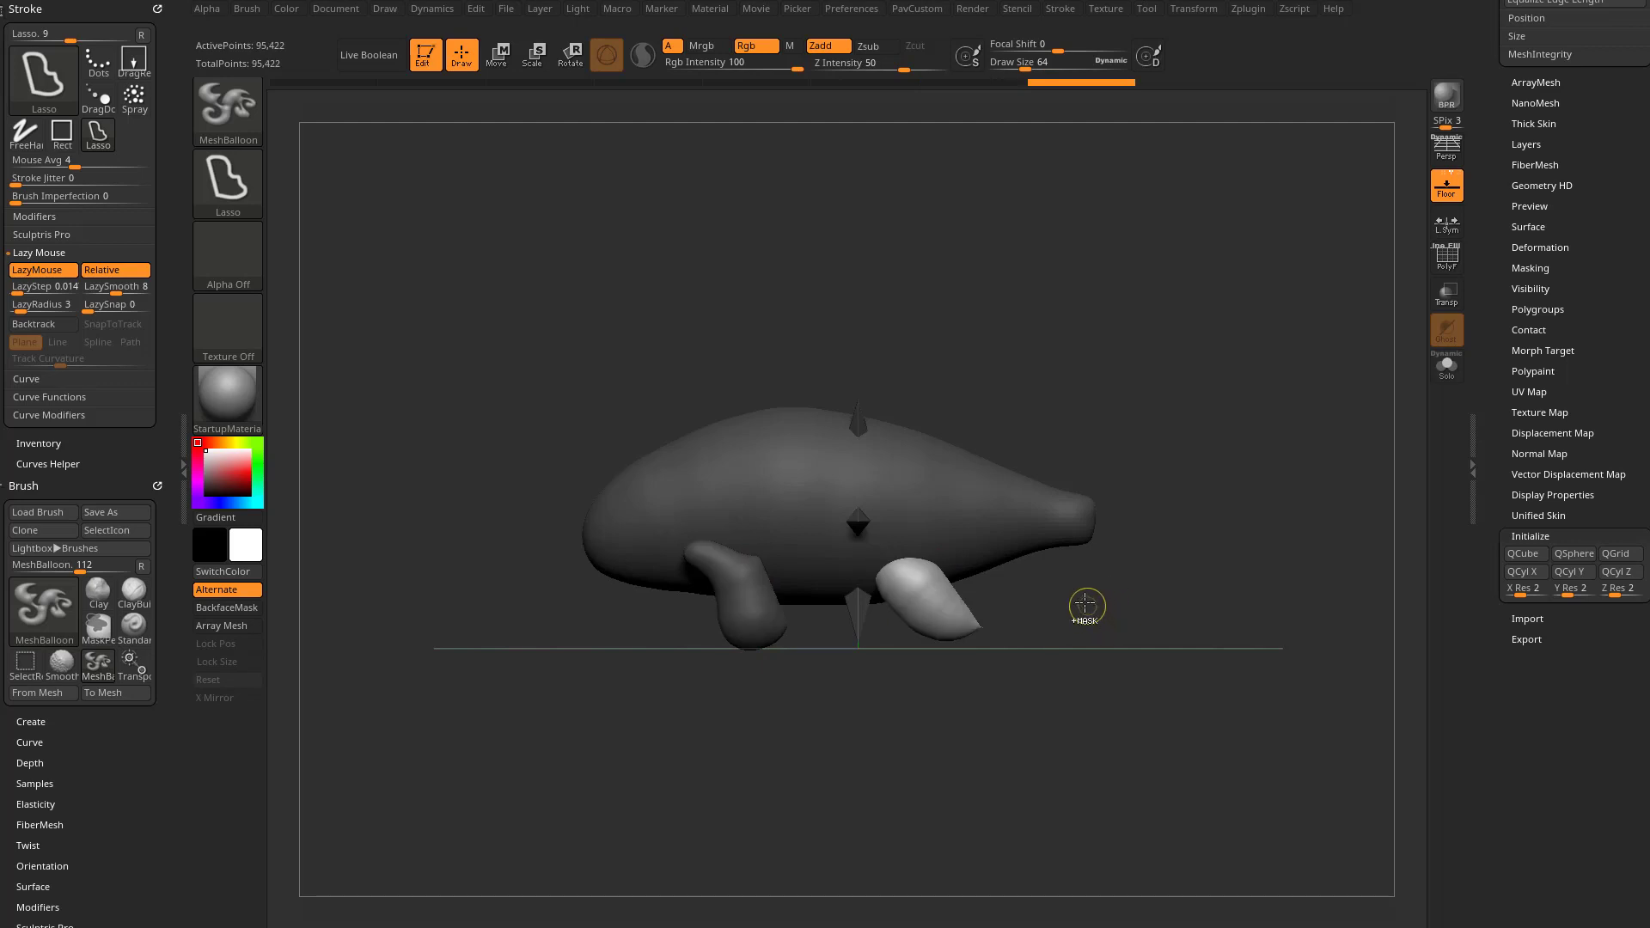
Try a rounded dorsal fin on the fish's back with MeshBalloon, inspect its thickness, and undo it.
mouse_move(985, 467)
mouse_down()
mouse_move(931, 379)
mouse_move(769, 350)
mouse_move(720, 372)
mouse_move(701, 414)
mouse_move(710, 442)
mouse_move(773, 460)
mouse_up()
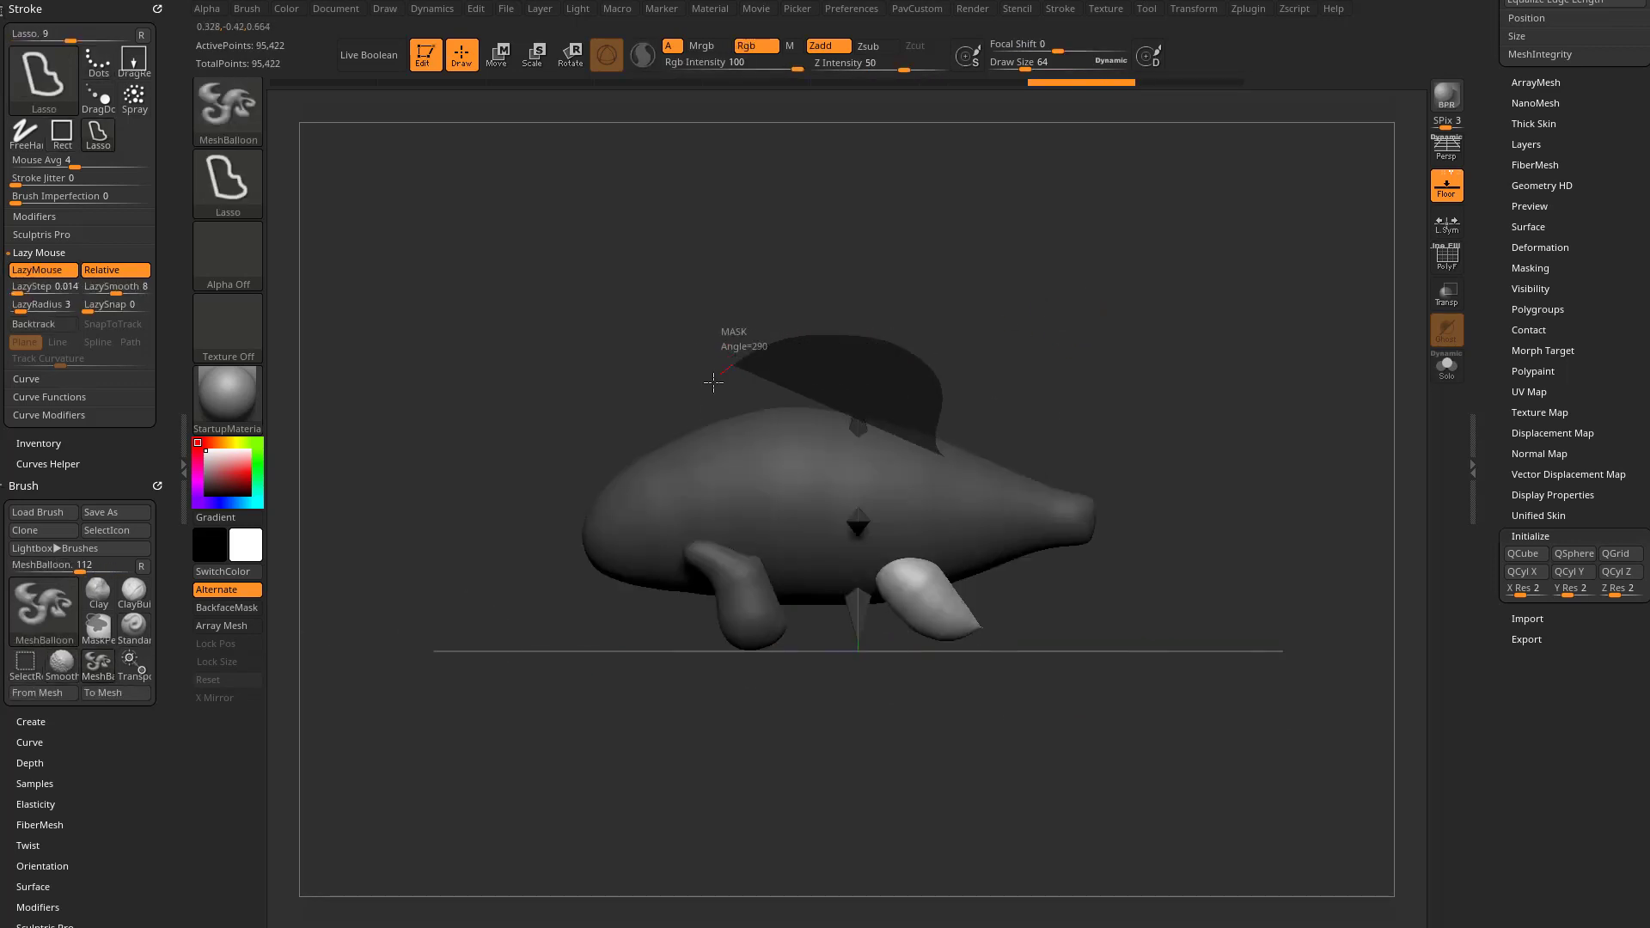
drag(718, 354, 773, 460)
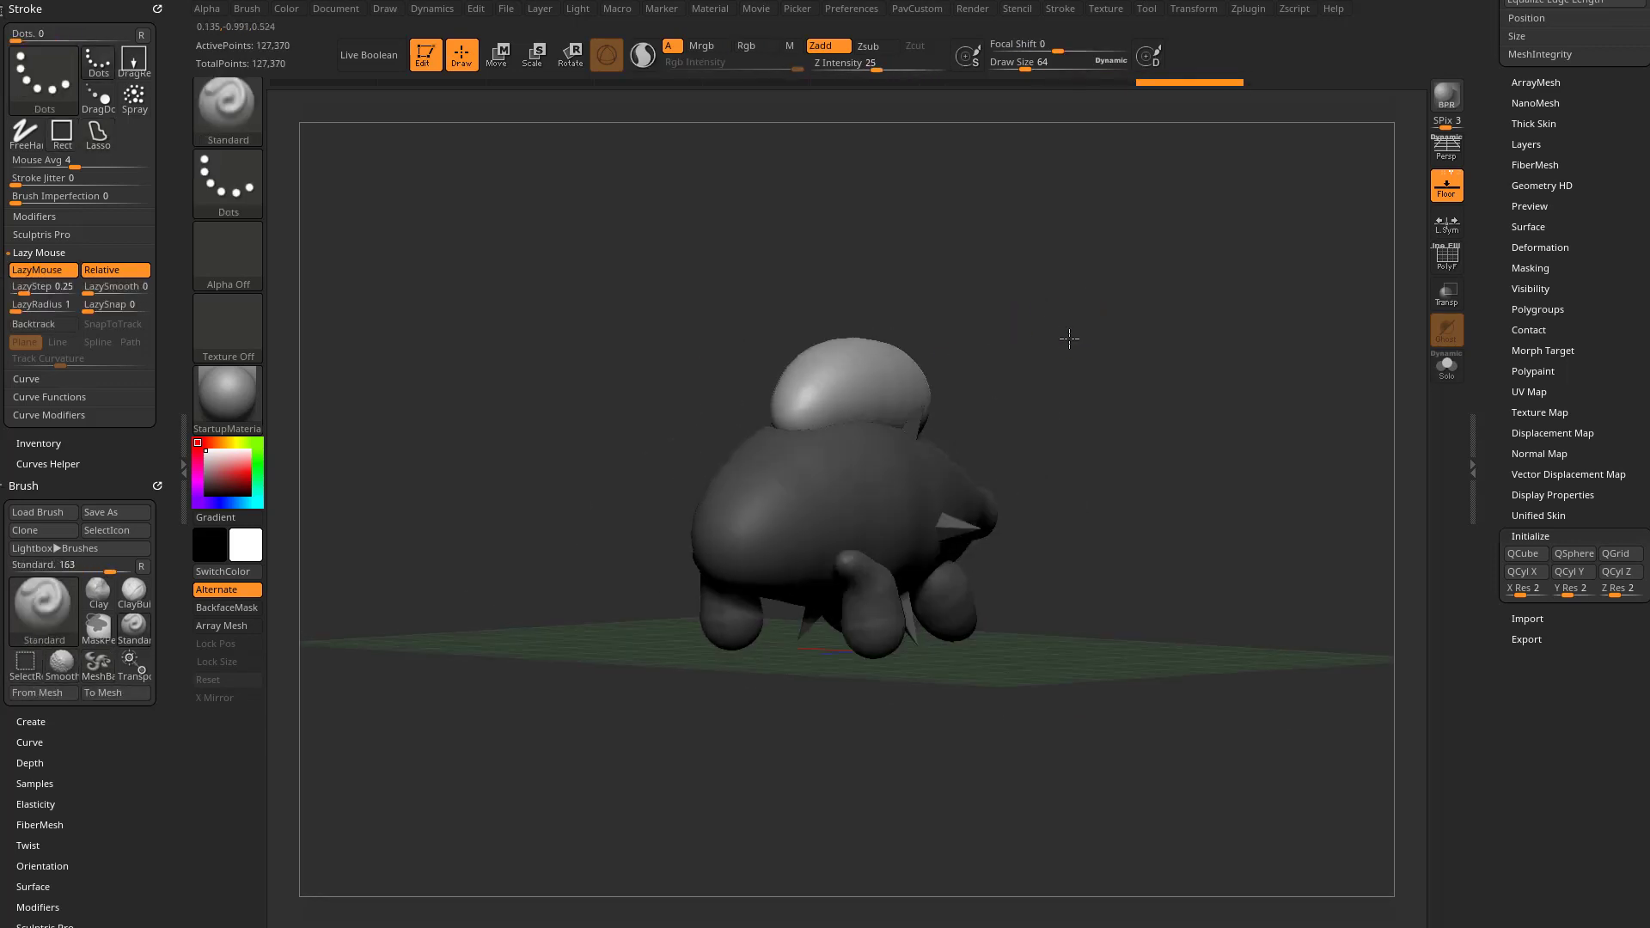
shift+drag(1069, 338, 1056, 429)
shift+drag(1176, 413, 1108, 414)
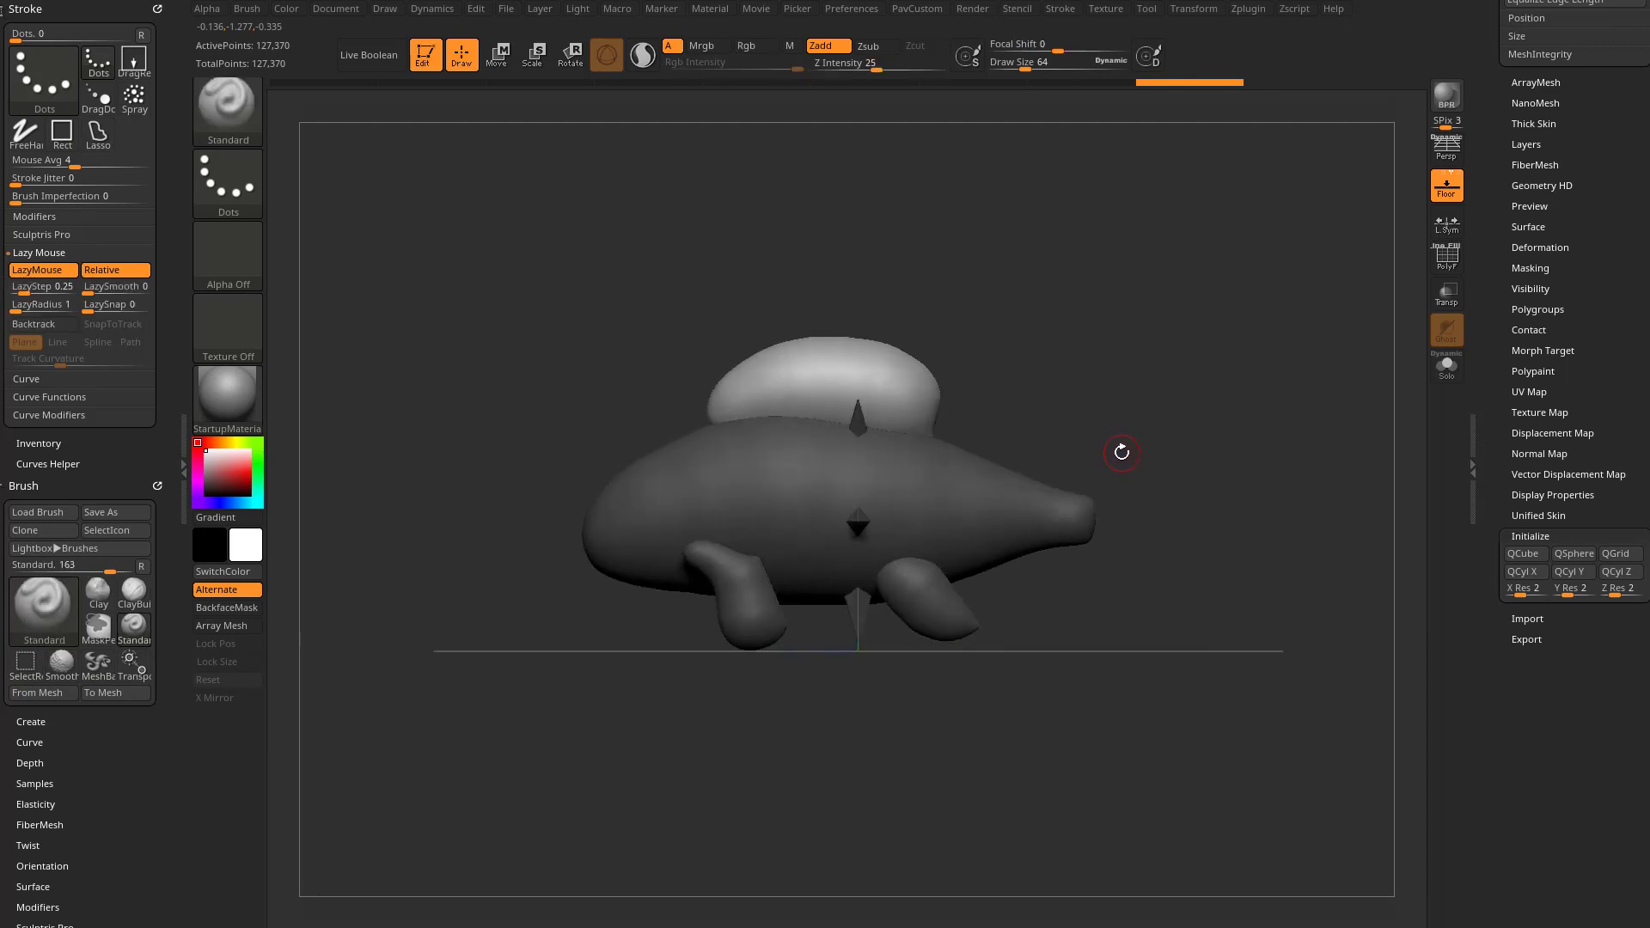
key(ctrl+z)
Set the Standard brush's Z Intensity to 10.
key(b)
key(m)
key(b)
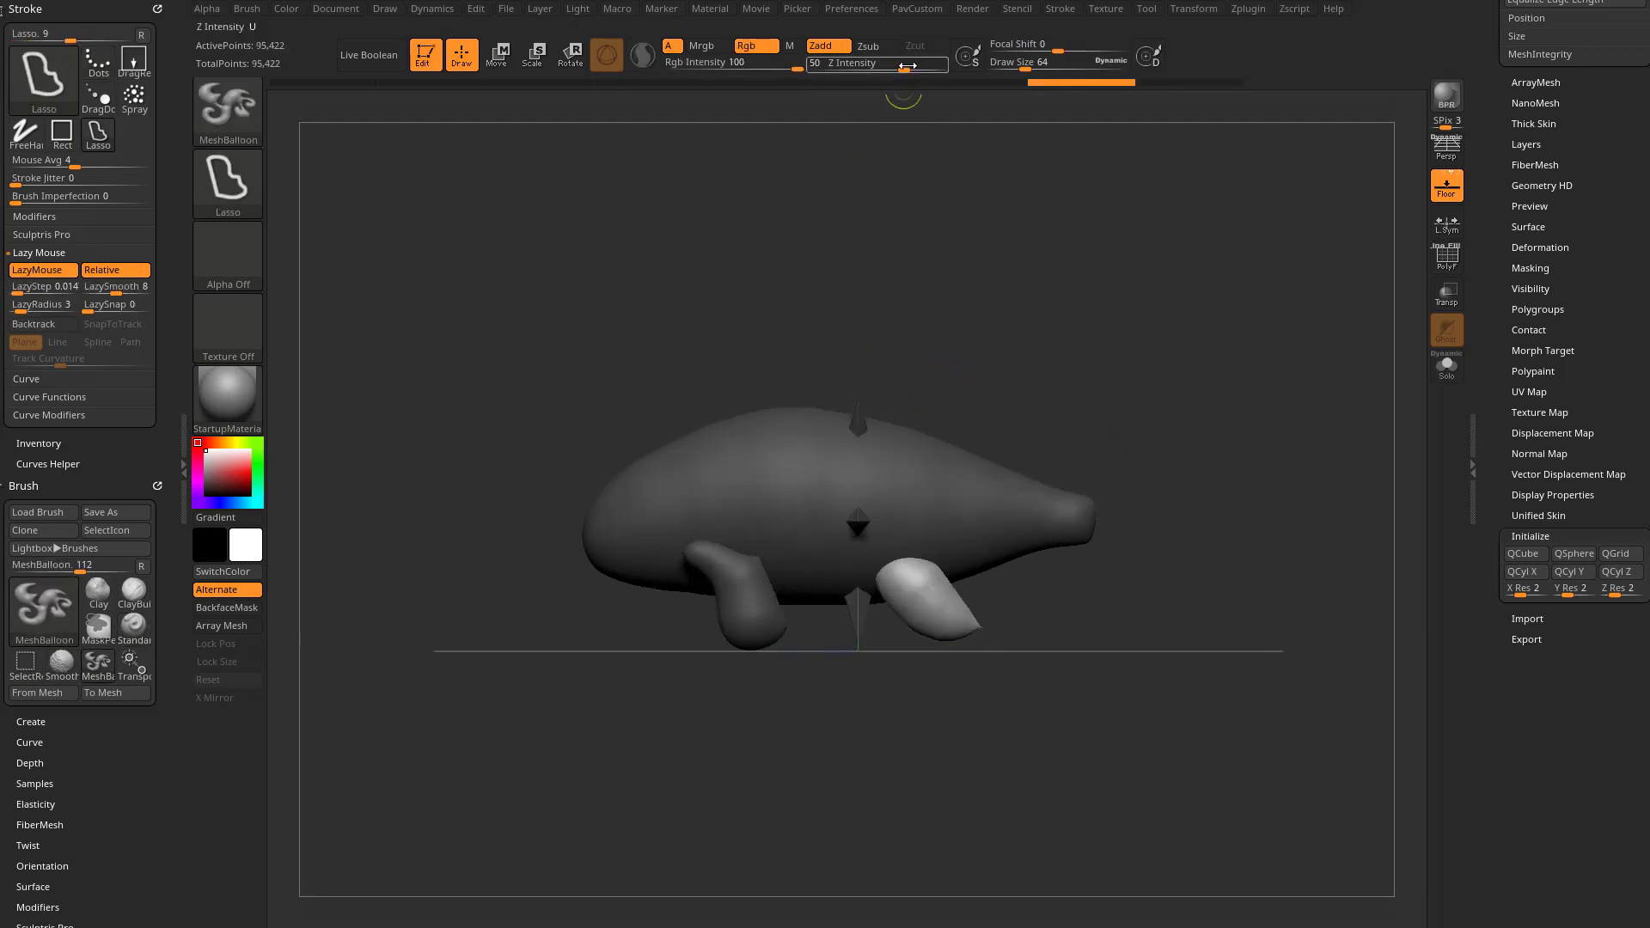
key(b)
key(s)
key(t)
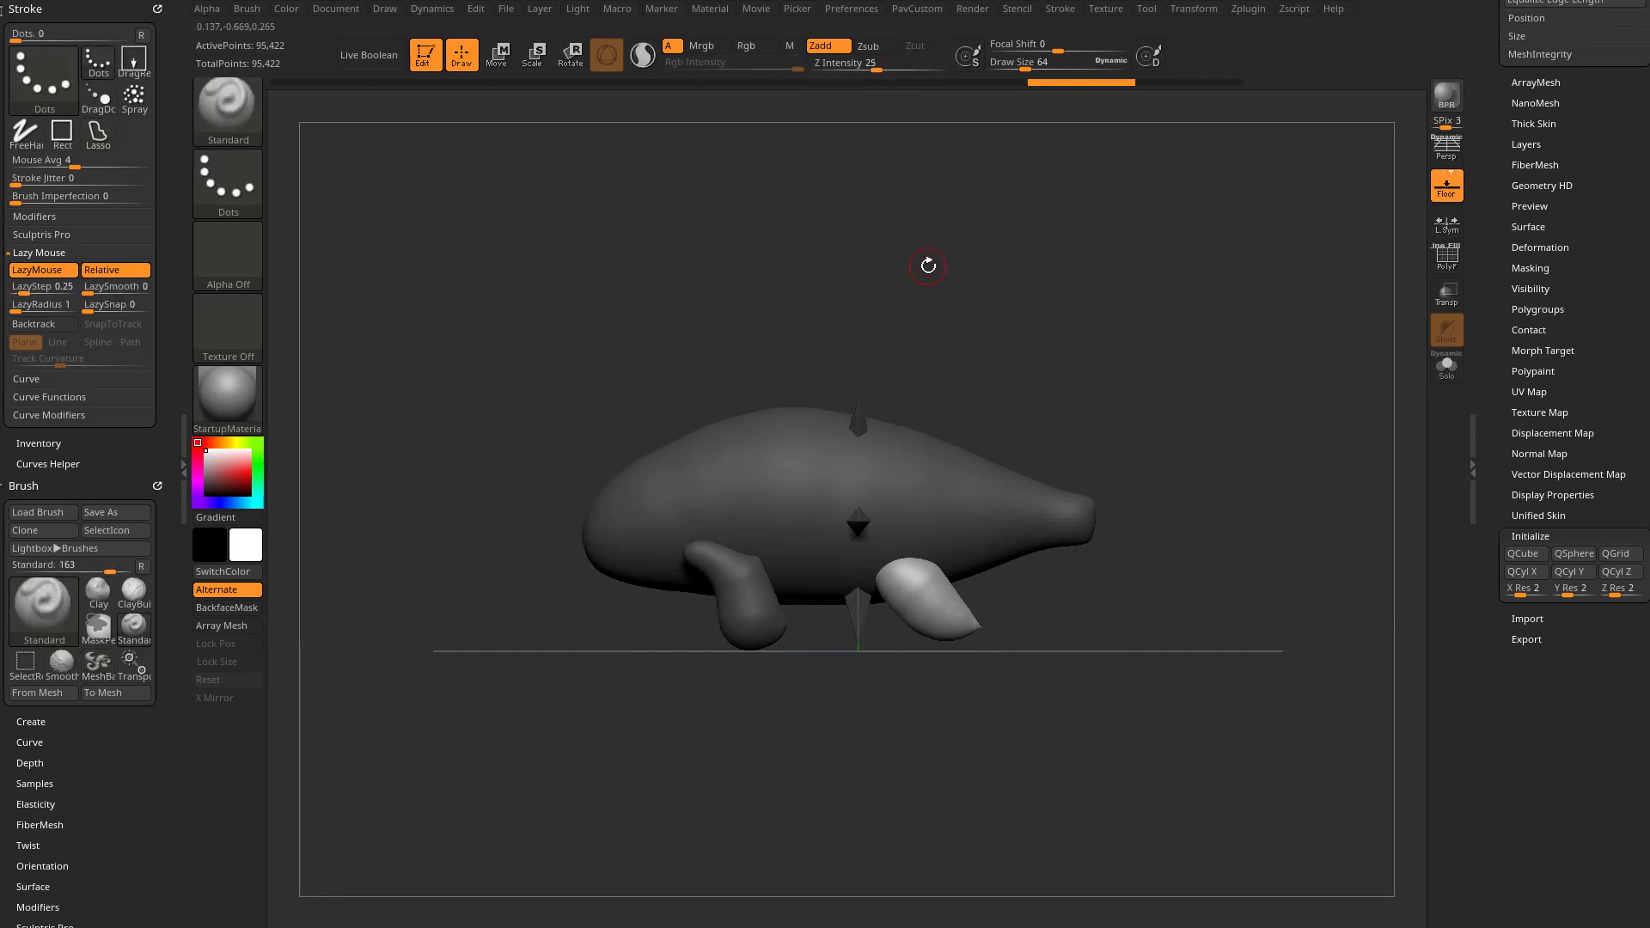
key(ctrl)
key(ctrl)
key(ctrl)
key(ctrl)
click(853, 69)
Try another dorsal fin on the fish's back with MeshBalloon and inspect its thickness from the front.
mouse_move(928, 449)
ctrl+mouse_down()
mouse_move(928, 368)
mouse_move(757, 327)
mouse_move(895, 429)
ctrl+mouse_up()
key(ctrl+shift)
mouse_move(1050, 358)
shift+mouse_down()
mouse_move(1002, 409)
mouse_move(1025, 365)
shift+mouse_up()
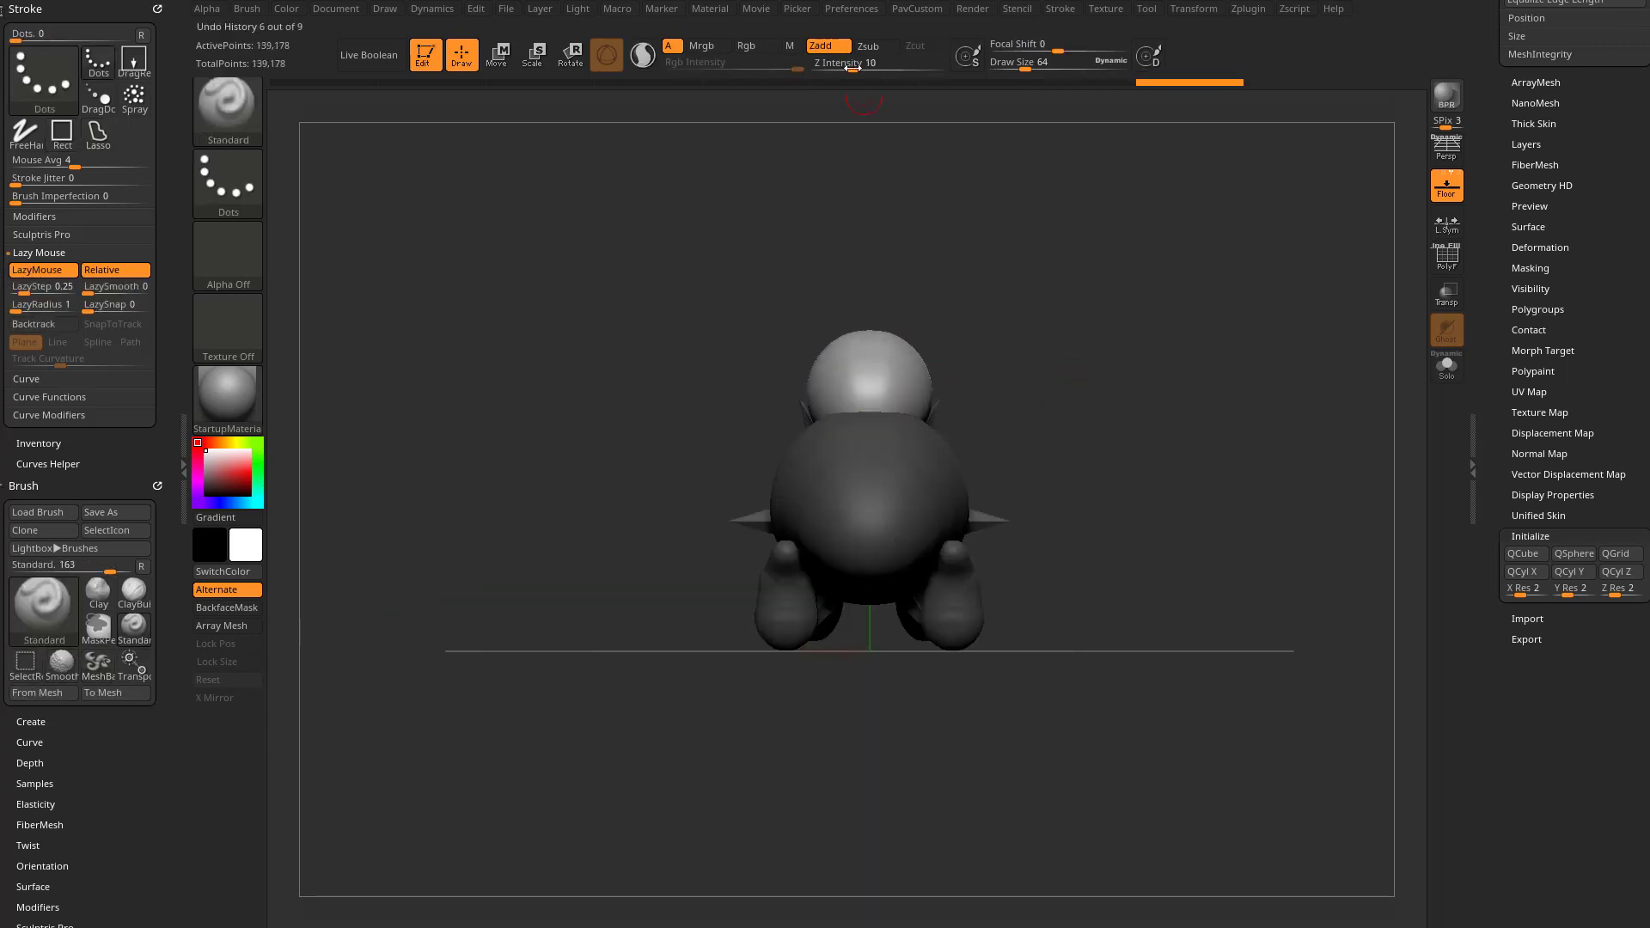
mouse_move(1053, 332)
shift+mouse_down()
mouse_move(976, 339)
mouse_move(1035, 344)
shift+mouse_up()
key(ctrl+shift)
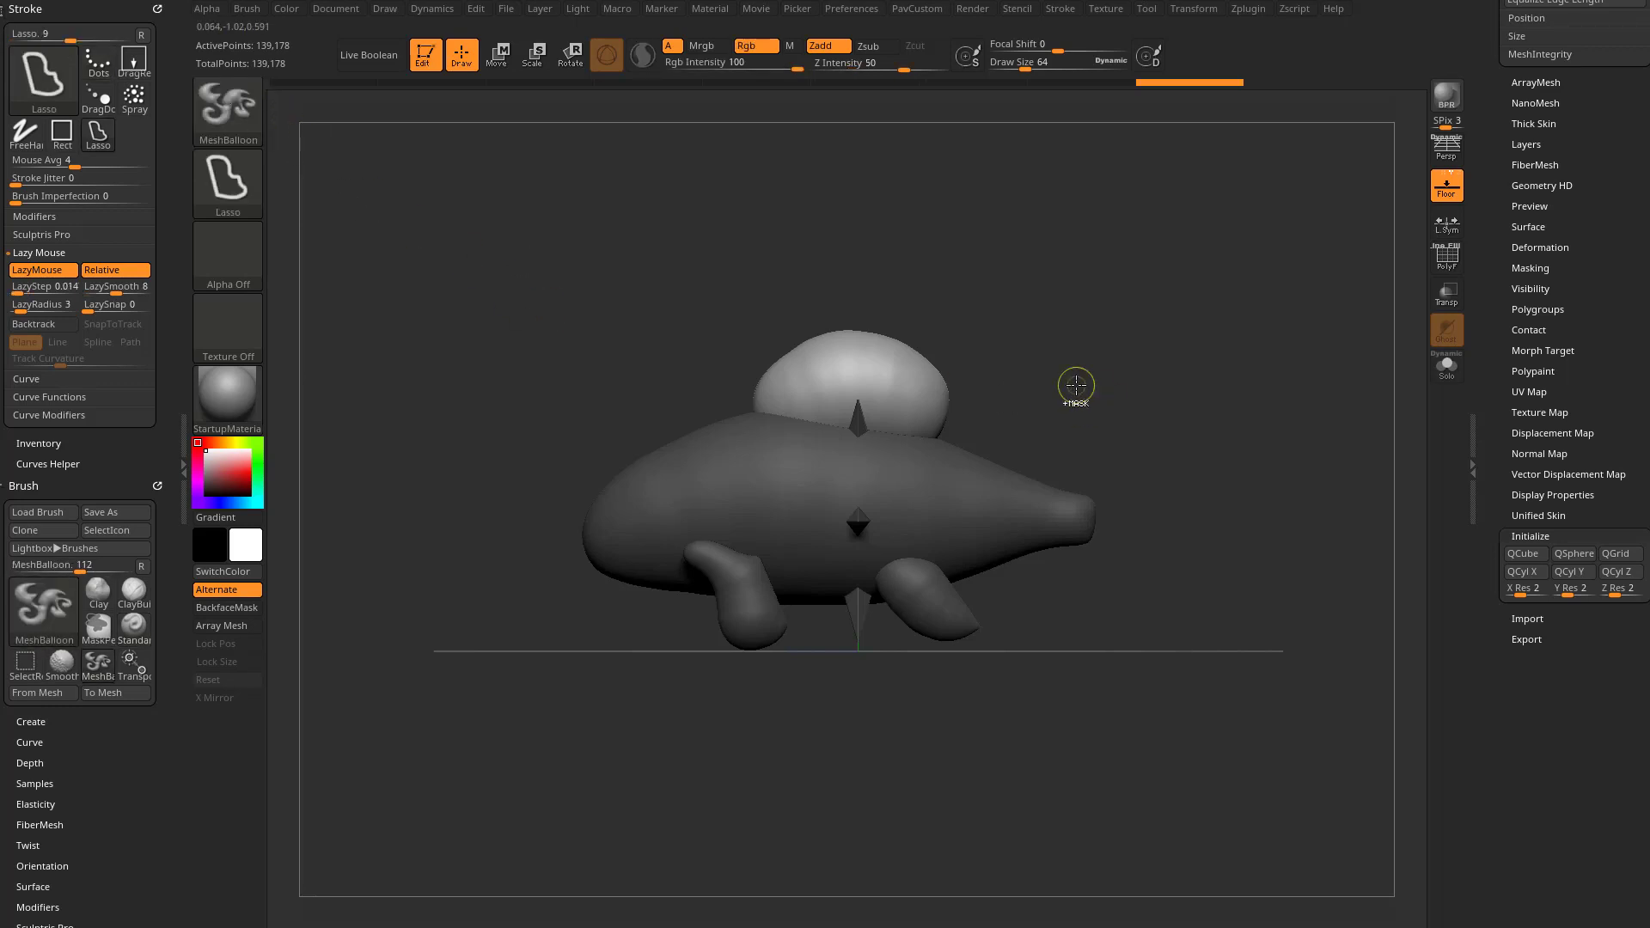
Set MeshBalloon's Z Intensity to 12, test it on another fin at the front of the back, and undo the trial fins.
drag(902, 69, 863, 86)
mouse_move(726, 451)
ctrl+mouse_down()
mouse_move(674, 338)
mouse_move(675, 487)
mouse_move(733, 471)
ctrl+mouse_up()
key(b)
key(s)
key(t)
mouse_move(1005, 319)
mouse_down()
mouse_move(1137, 327)
mouse_move(1108, 338)
mouse_up()
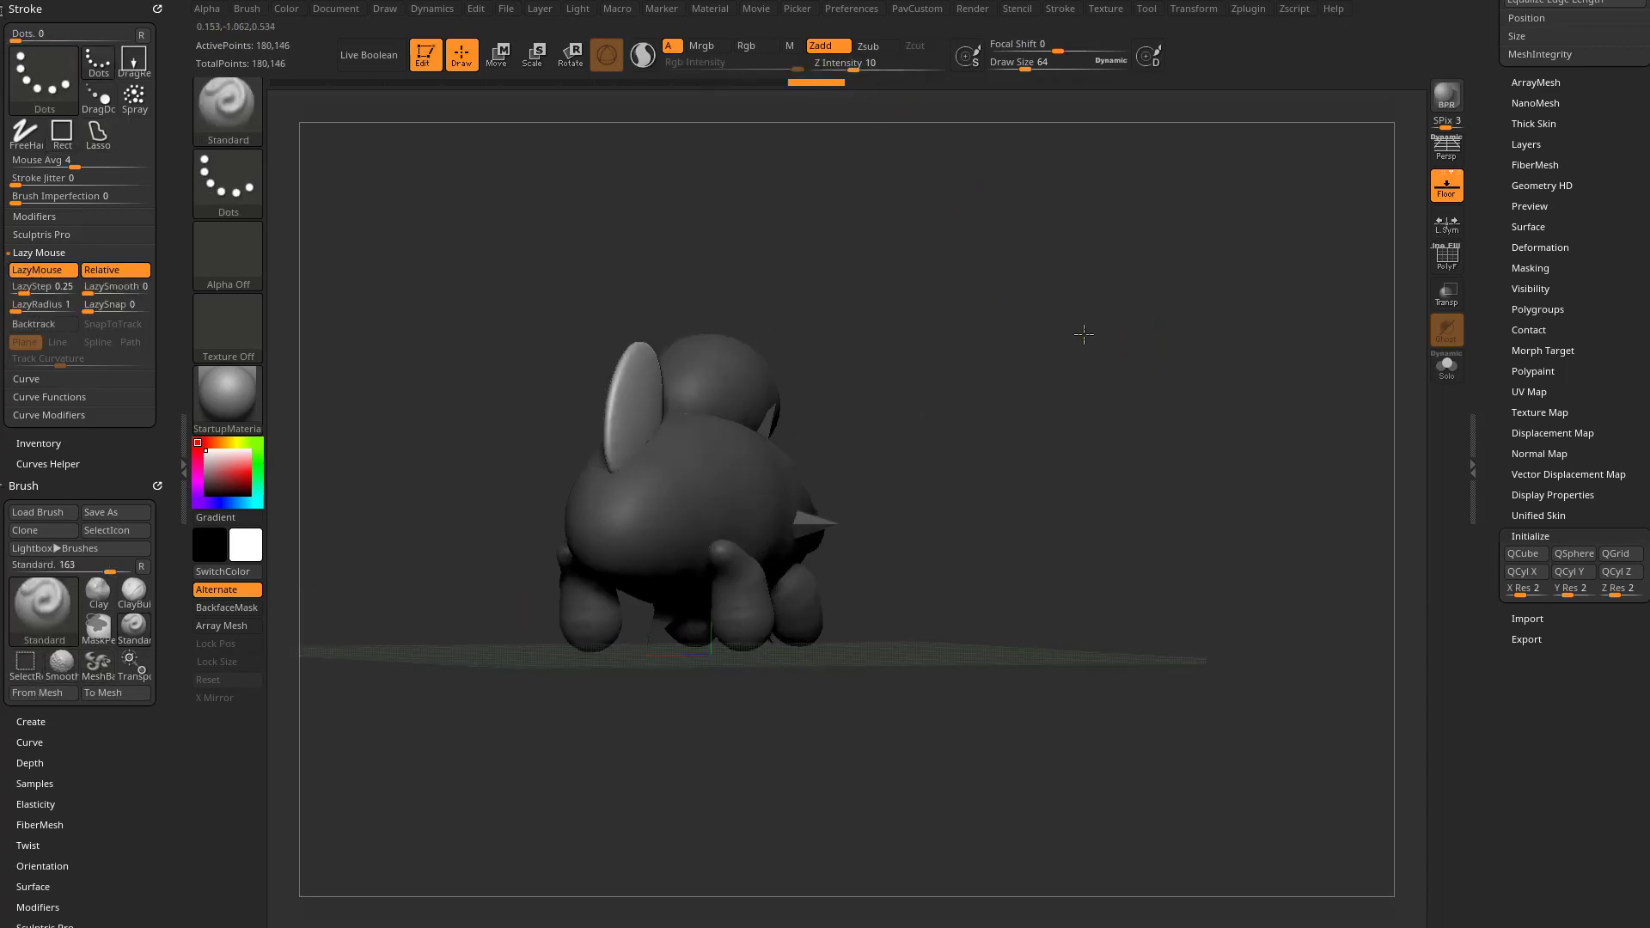
key(ctrl+z)
key(ctrl+z)
key(ctrl+z)
key(ctrl+z)
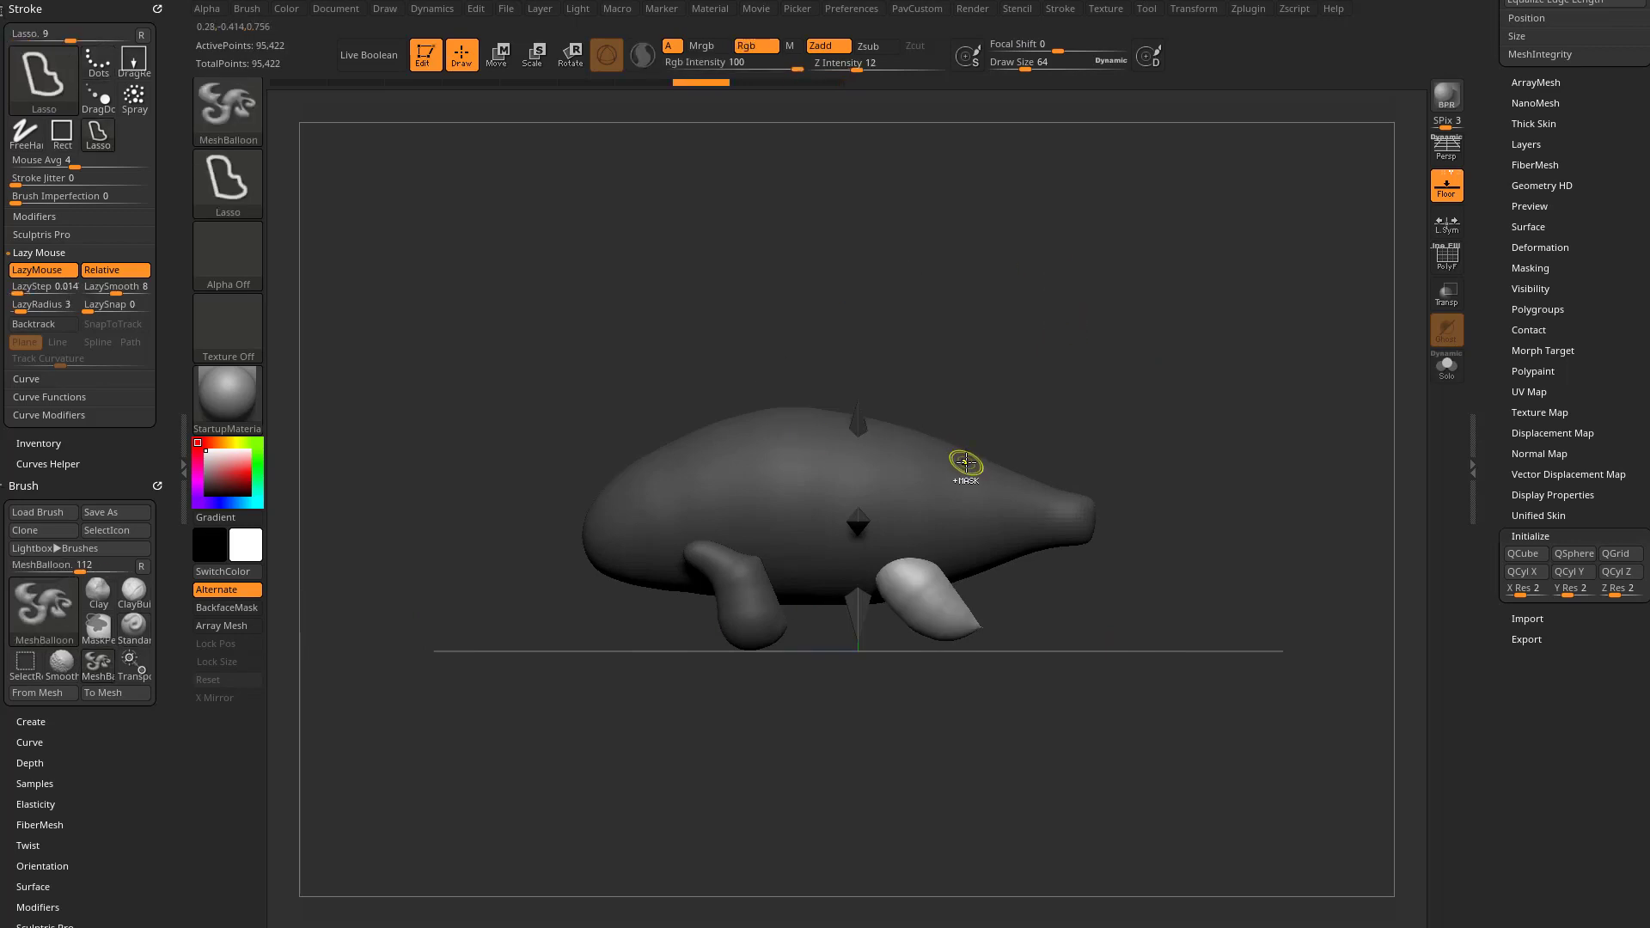
Draw a thin, long dorsal fin along the fish's back with MeshBalloon and inspect its thickness.
mouse_move(969, 465)
ctrl+mouse_down()
mouse_move(963, 407)
mouse_move(870, 358)
mouse_move(788, 343)
mouse_move(701, 377)
mouse_move(676, 425)
mouse_move(731, 472)
ctrl+mouse_up()
key(b)
key(s)
key(t)
mouse_move(1031, 322)
mouse_down()
mouse_move(1141, 332)
mouse_move(1132, 486)
mouse_up()
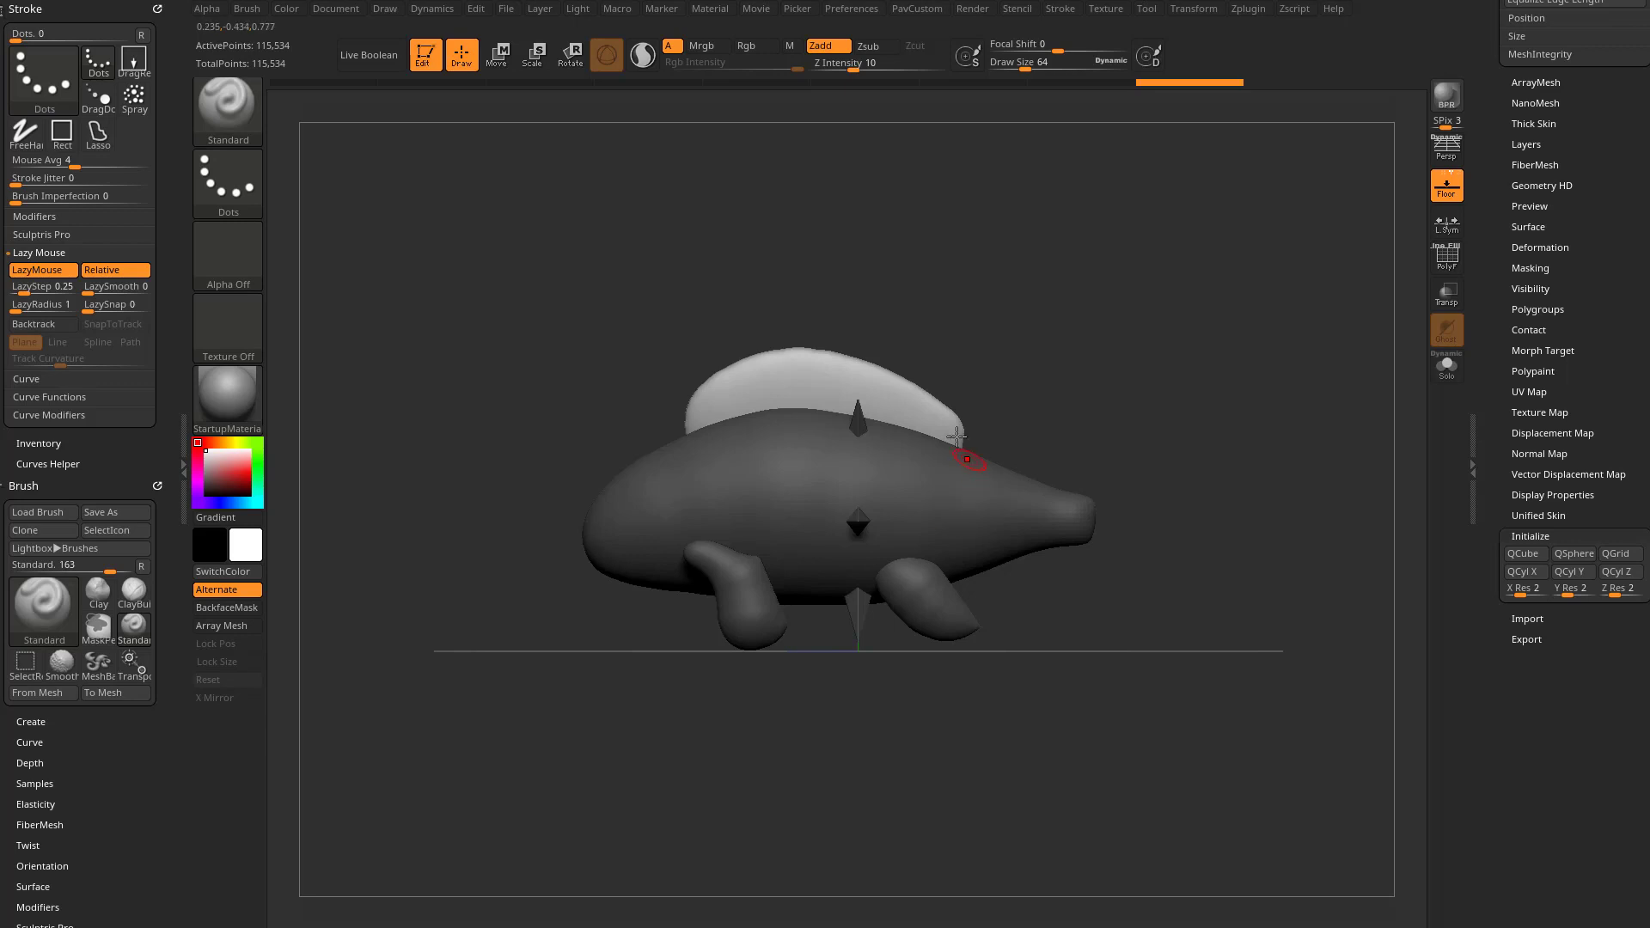
Draw a forked tail fin at the rear end of the fish body with MeshBalloon.
alt+drag(1074, 340, 1097, 394)
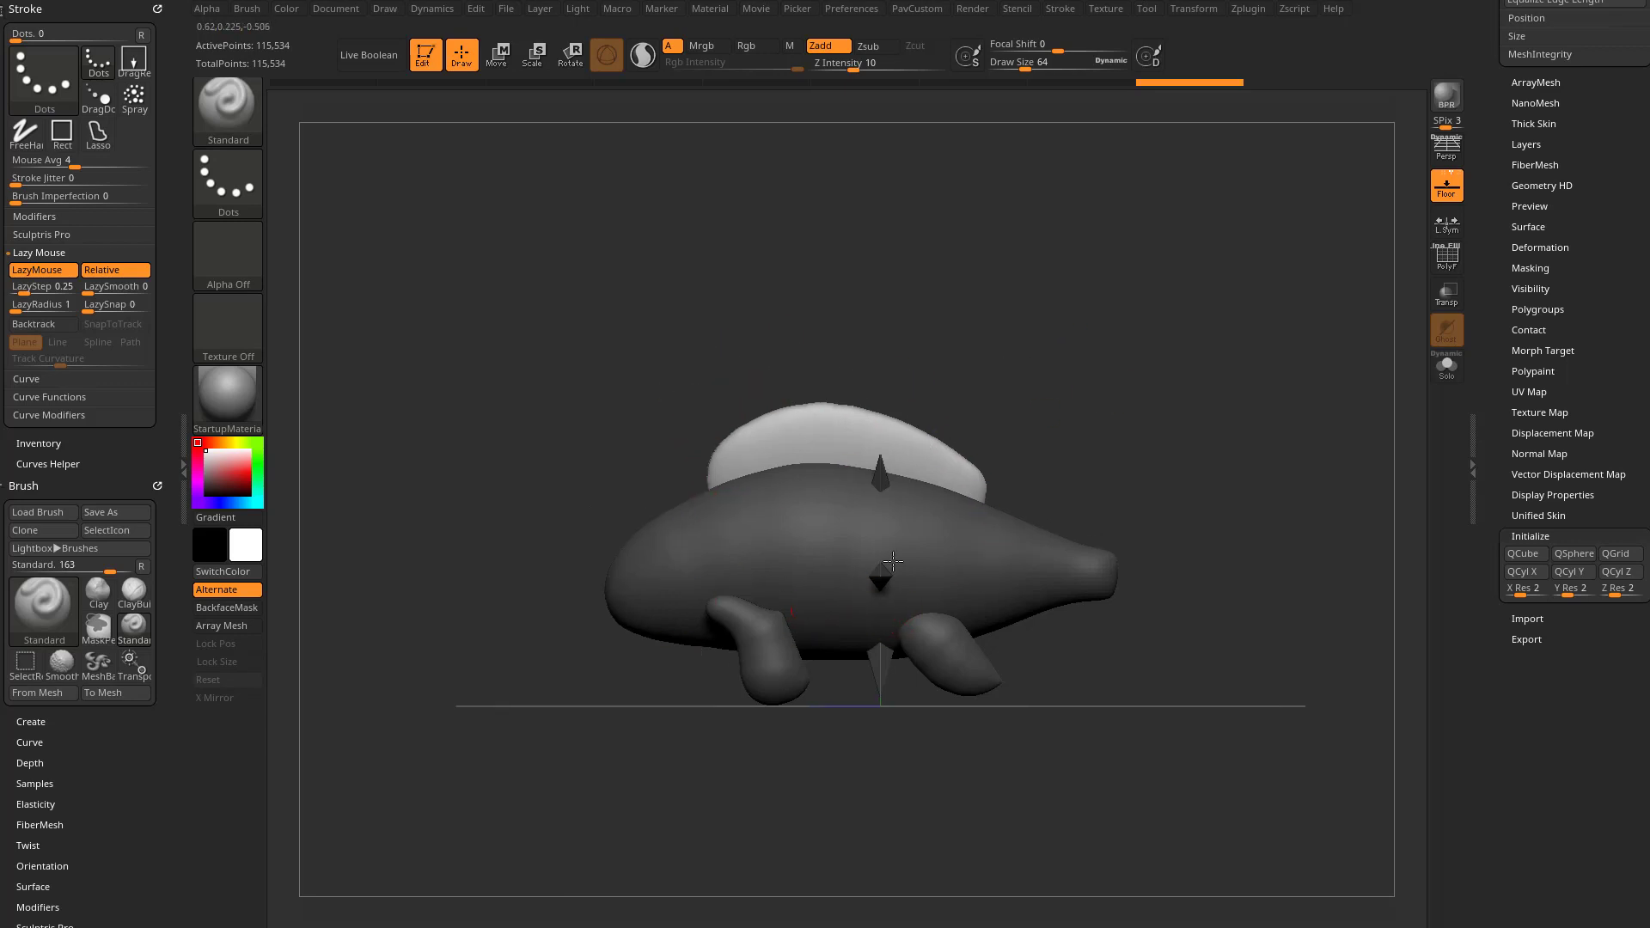
alt+drag(783, 620, 715, 612)
key(b)
key(m)
key(b)
mouse_move(1031, 548)
mouse_down()
mouse_move(1133, 588)
mouse_move(1029, 552)
mouse_up()
key(b)
key(s)
key(t)
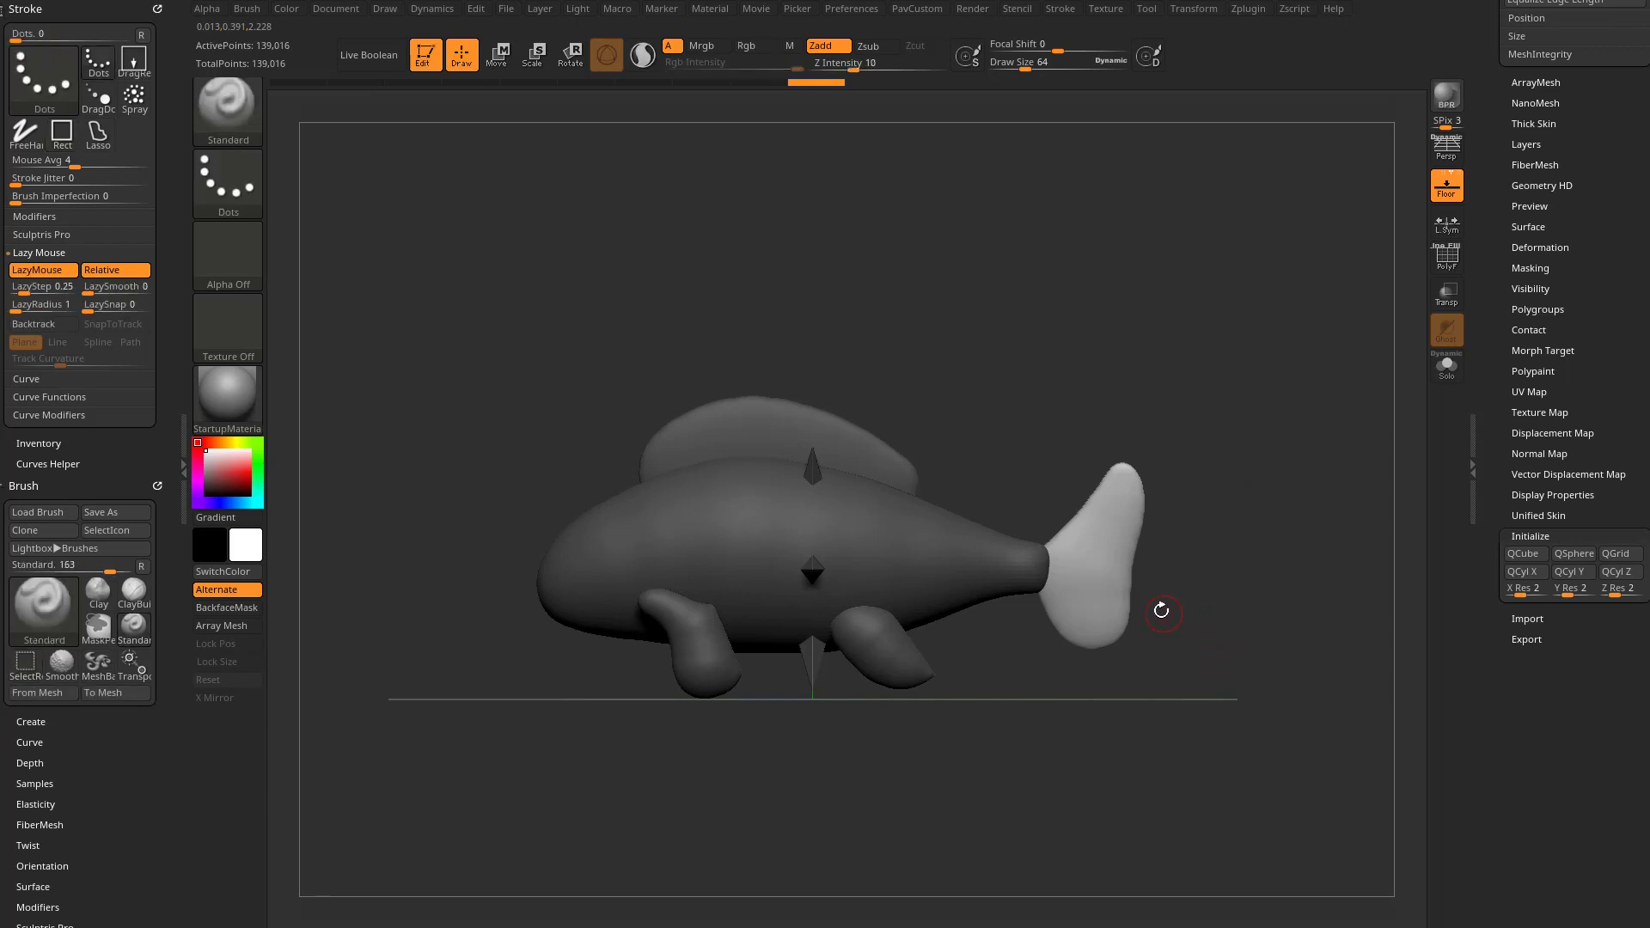
Set MeshBalloon's stroke type to Circle.
alt+drag(623, 483, 698, 488)
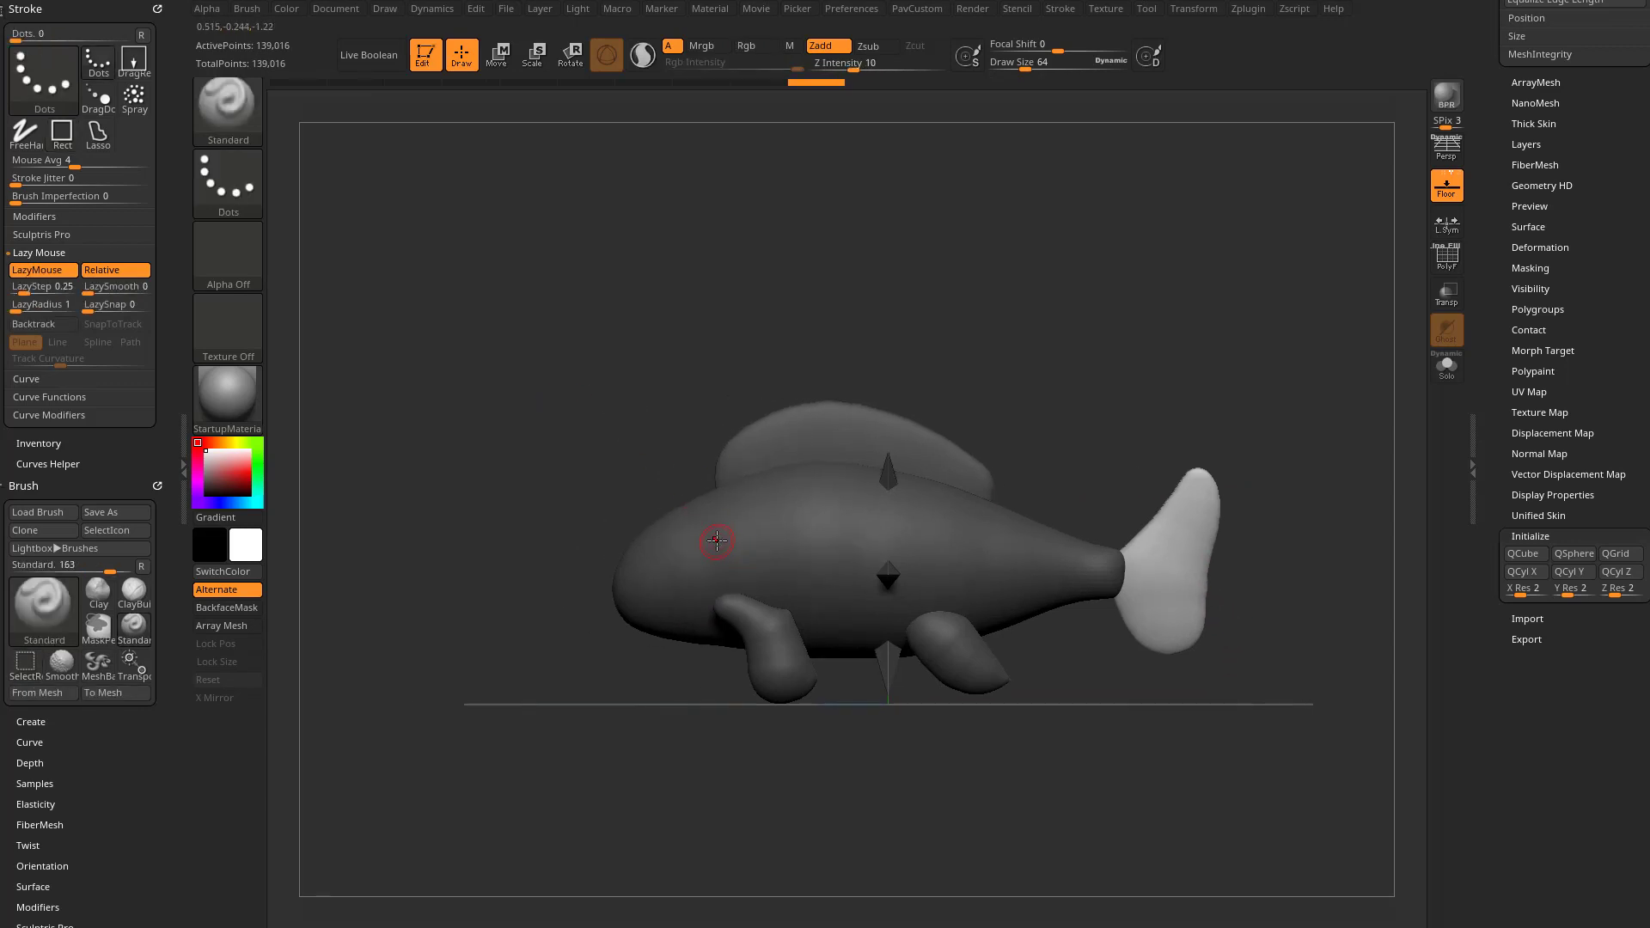
key(b)
key(m)
key(b)
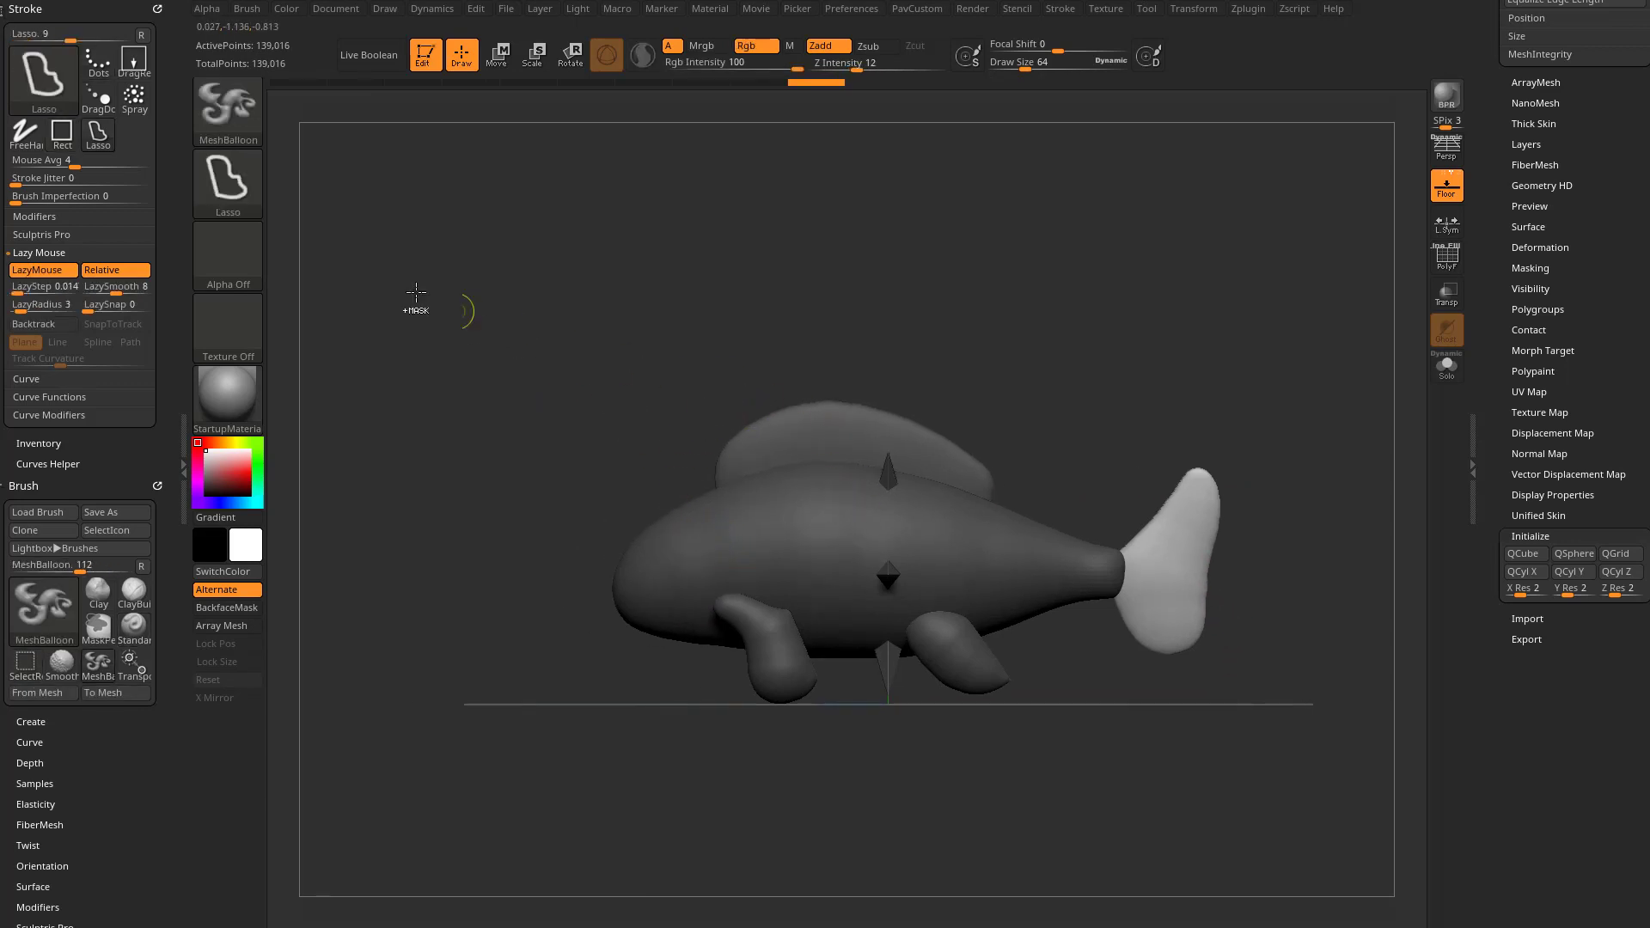
click(229, 186)
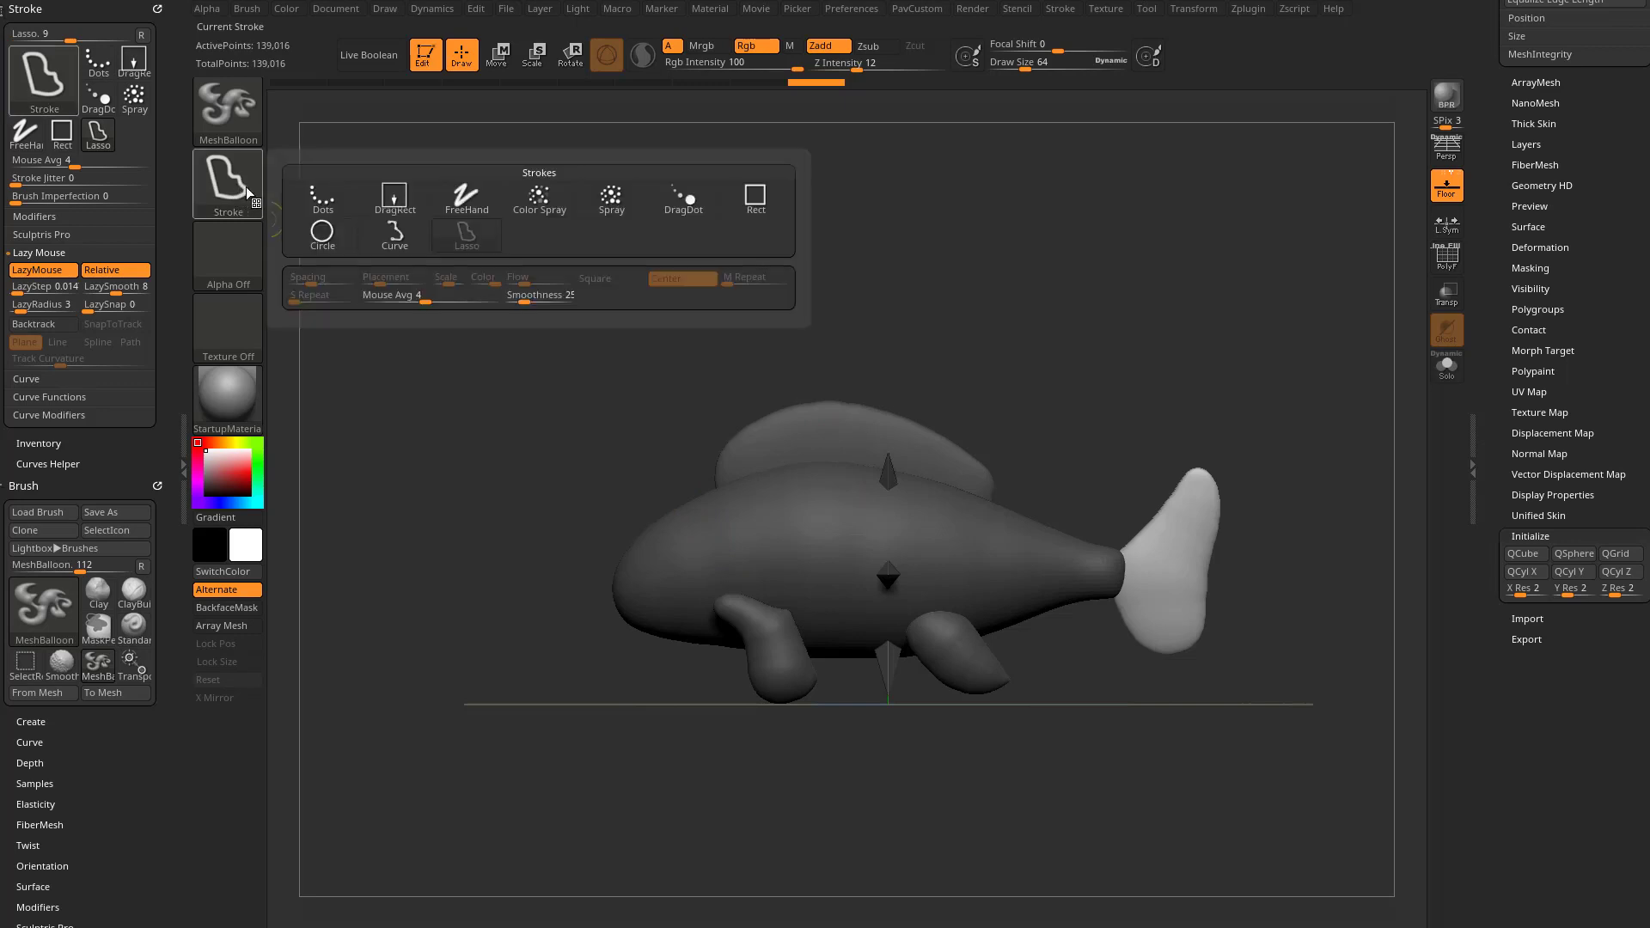
click(323, 234)
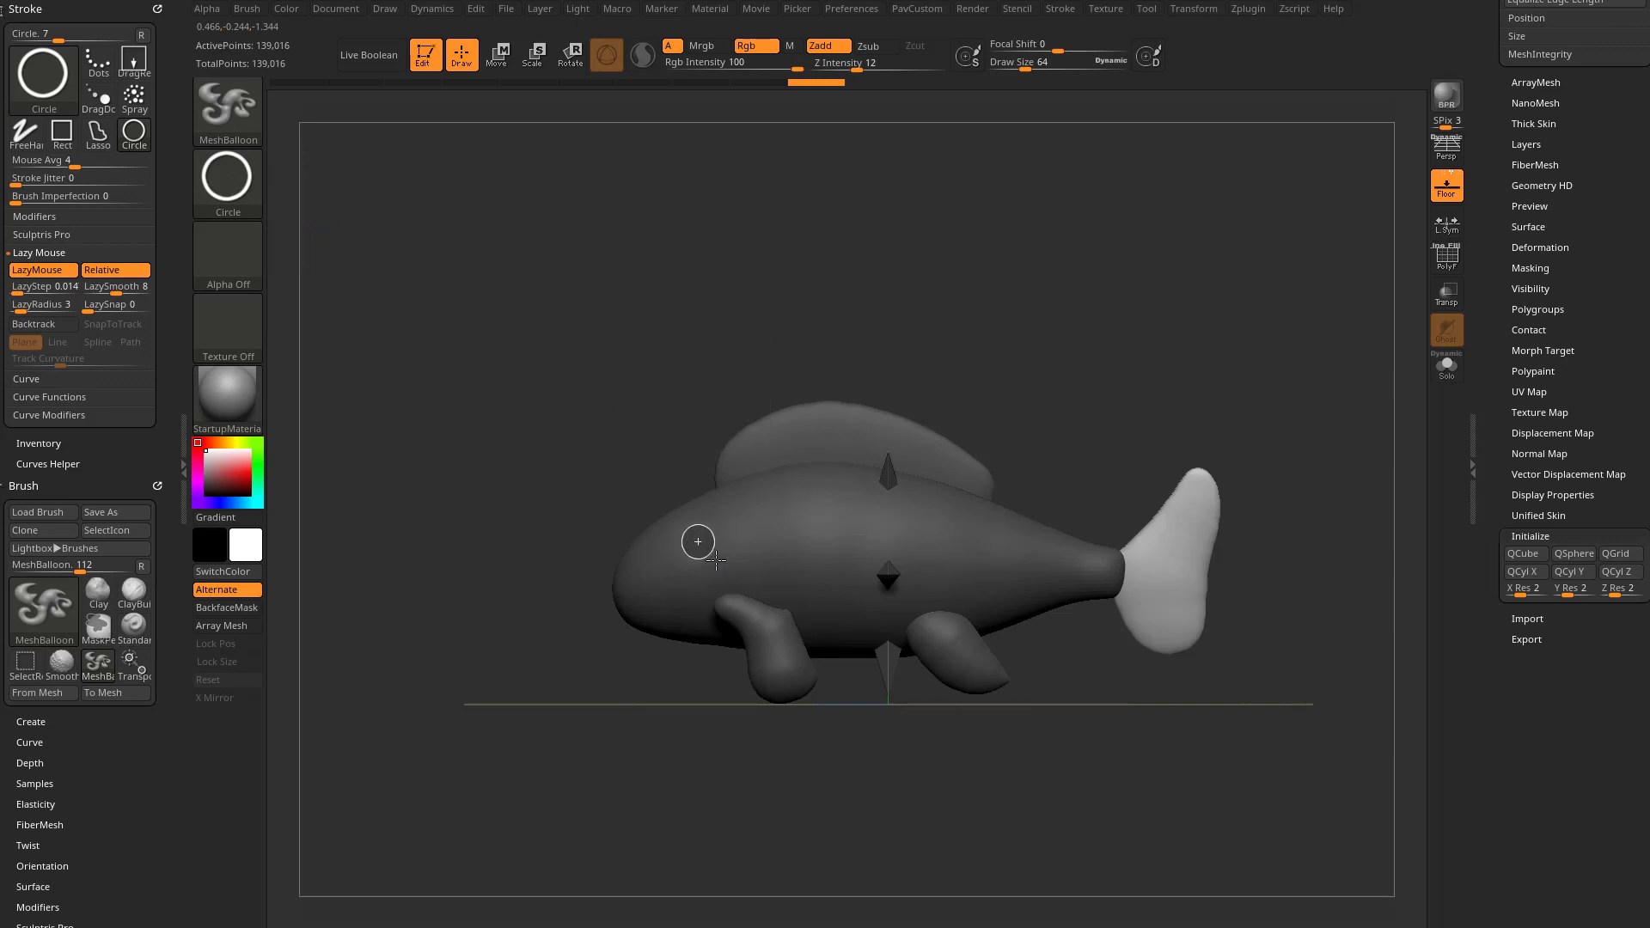
Draw mirrored round eyes on the fish's head with MeshBalloon at Z Intensity 30, replacing a first trial eye.
drag(720, 560, 720, 559)
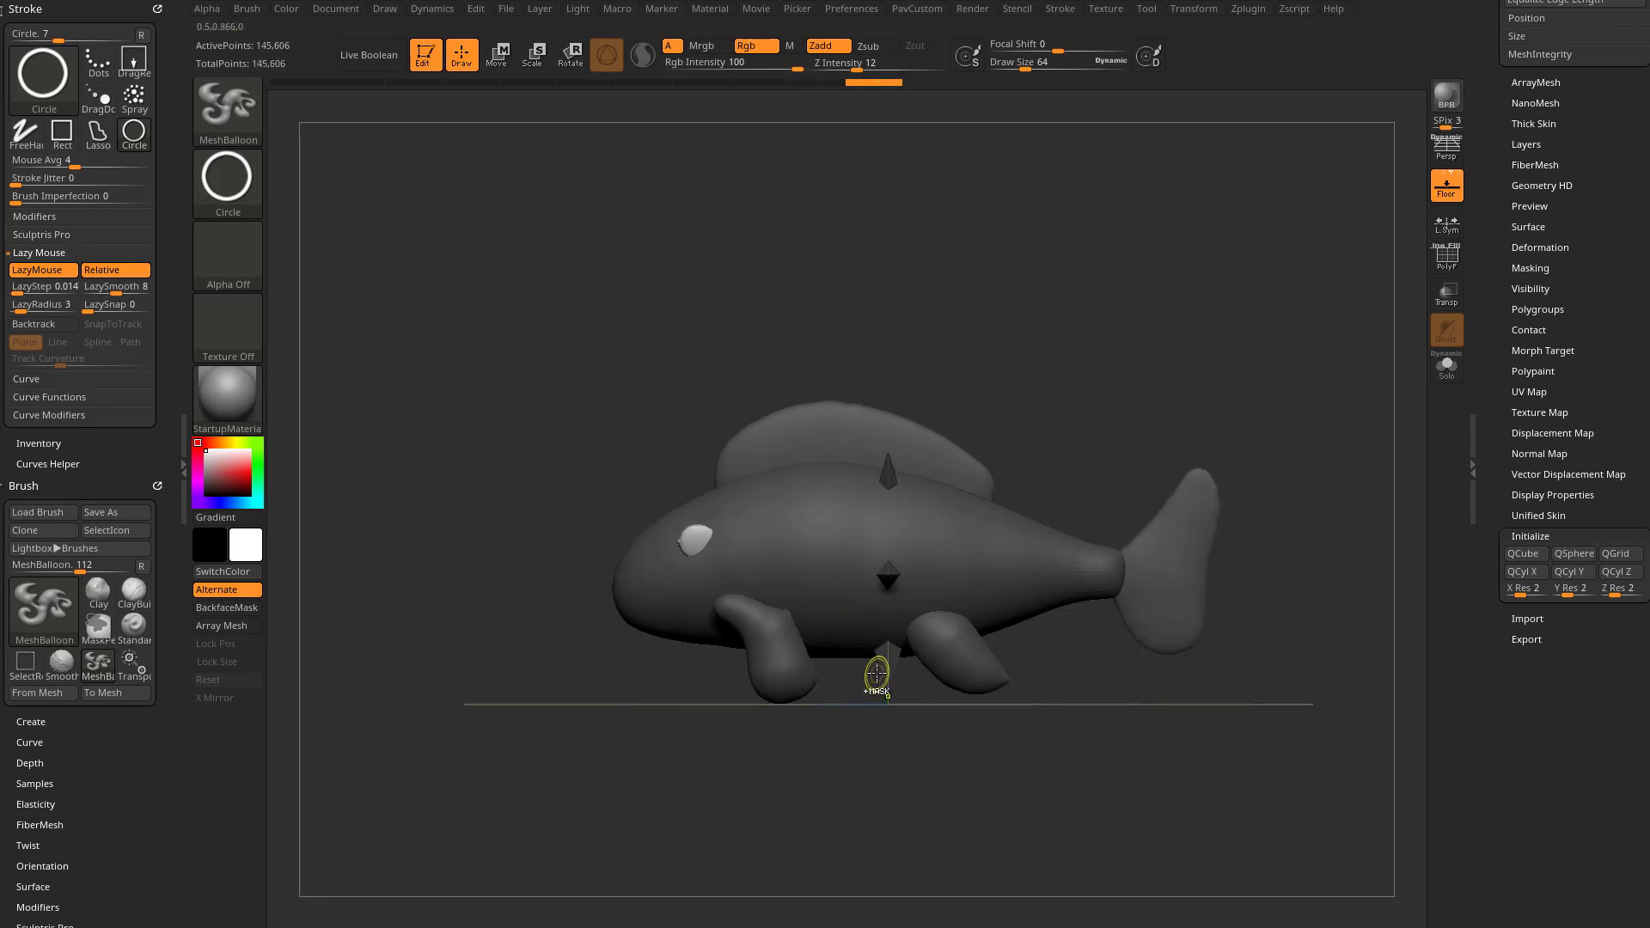
key(ctrl+z)
drag(869, 65, 884, 65)
drag(686, 534, 683, 542)
key(b)
key(s)
key(t)
Try several circular MeshBalloon shapes along the fish's side and inspect them from another angle.
key(b)
key(m)
key(b)
click(776, 535)
mouse_move(838, 559)
mouse_down()
mouse_move(838, 534)
mouse_move(935, 507)
mouse_up()
click(724, 569)
click(822, 592)
click(947, 549)
click(980, 557)
click(999, 550)
click(953, 516)
key(b)
key(s)
key(t)
mouse_move(1050, 496)
mouse_down()
mouse_move(1045, 478)
mouse_move(951, 586)
mouse_move(1049, 440)
mouse_move(791, 490)
mouse_up()
Undo all the trial circular shapes on the fish's side, back to the eyes.
key(b)
key(m)
key(b)
key(ctrl+z)
key(ctrl+z)
key(ctrl+z)
key(ctrl+z)
key(ctrl+z)
key(ctrl+z)
key(ctrl+z)
key(ctrl+z)
key(b)
key(s)
key(t)
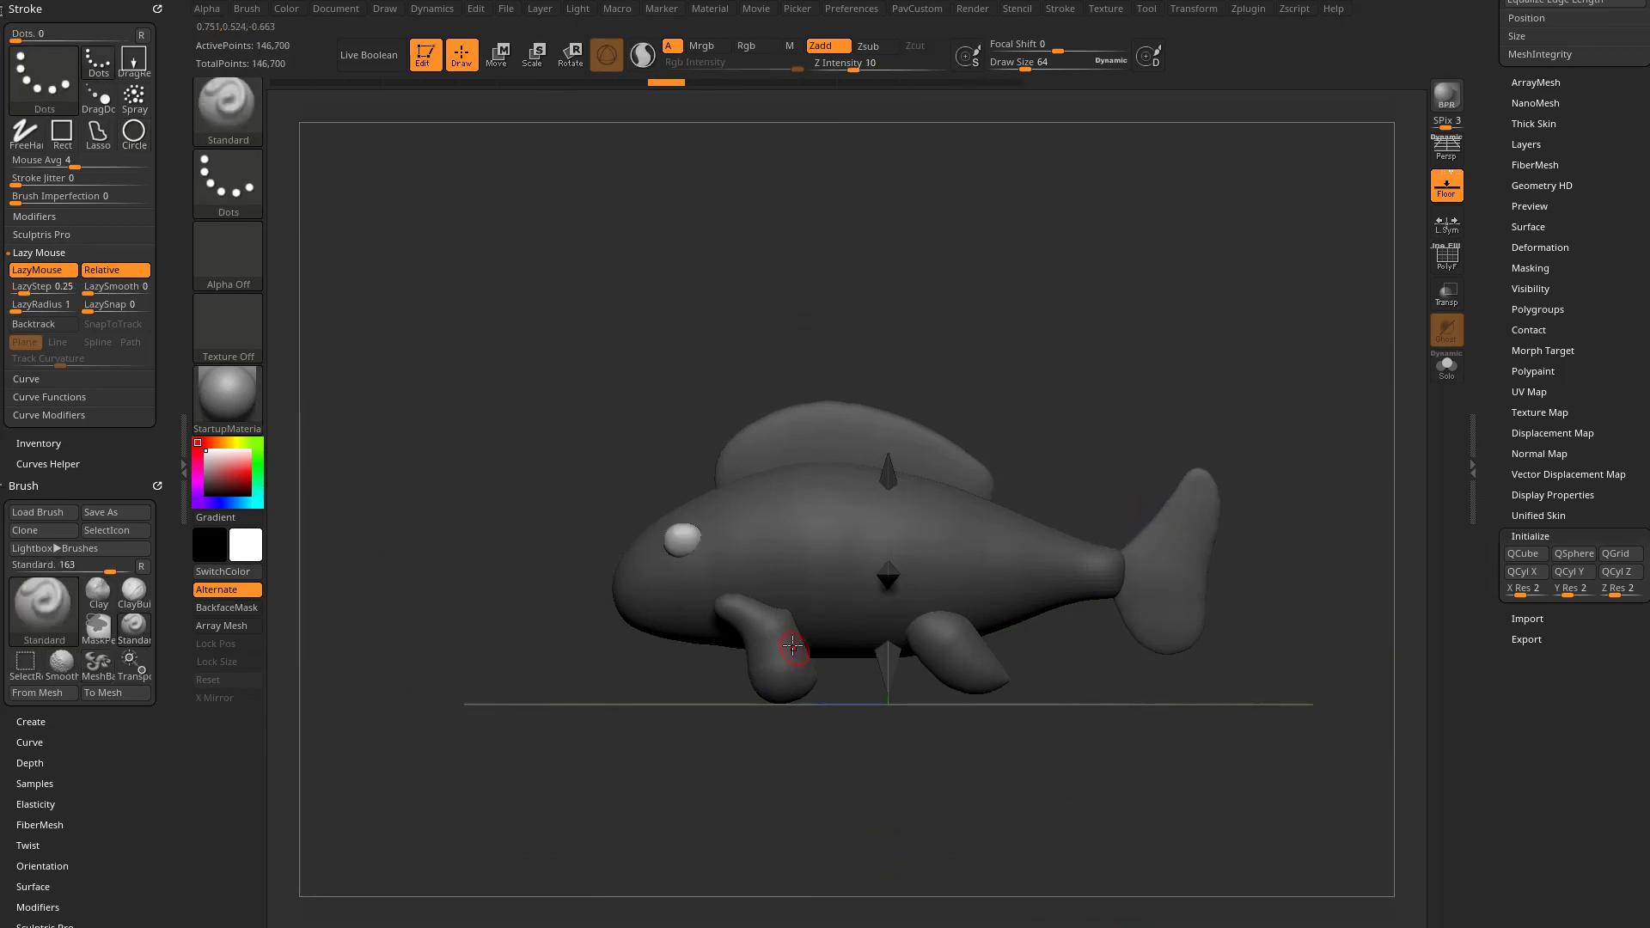
Draw a small circular MeshBalloon shape in the empty space in front of and above the fish's head.
key(b)
key(m)
key(b)
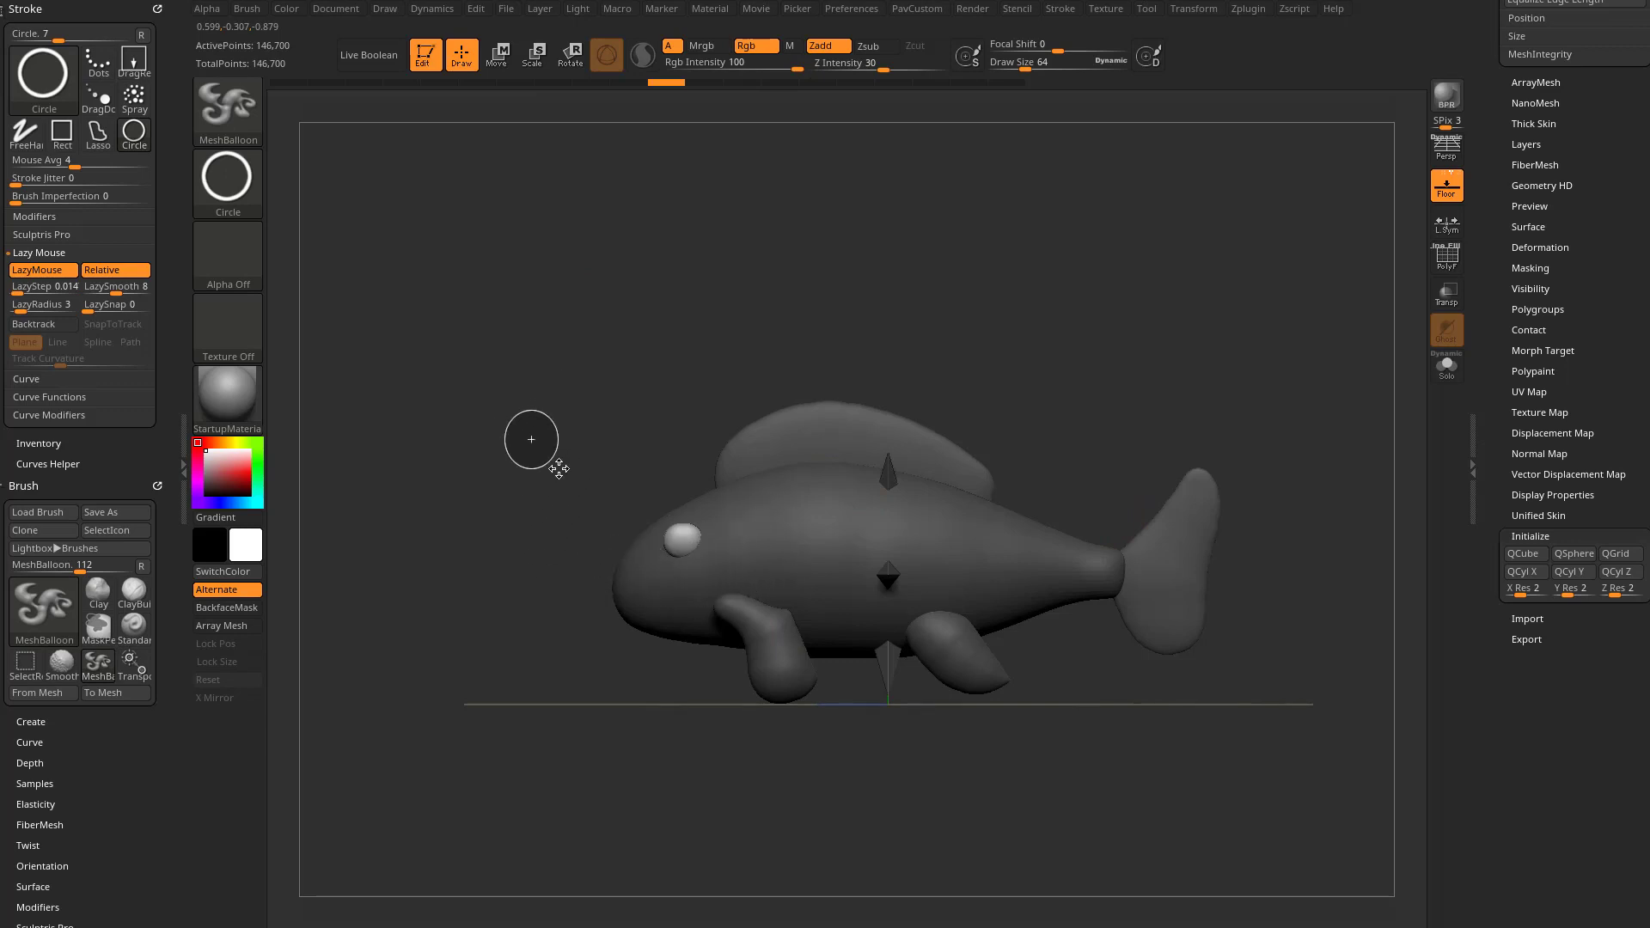
click(531, 436)
key(b)
key(s)
key(t)
mouse_move(663, 369)
shift+mouse_down()
mouse_move(897, 378)
mouse_move(800, 382)
shift+mouse_up()
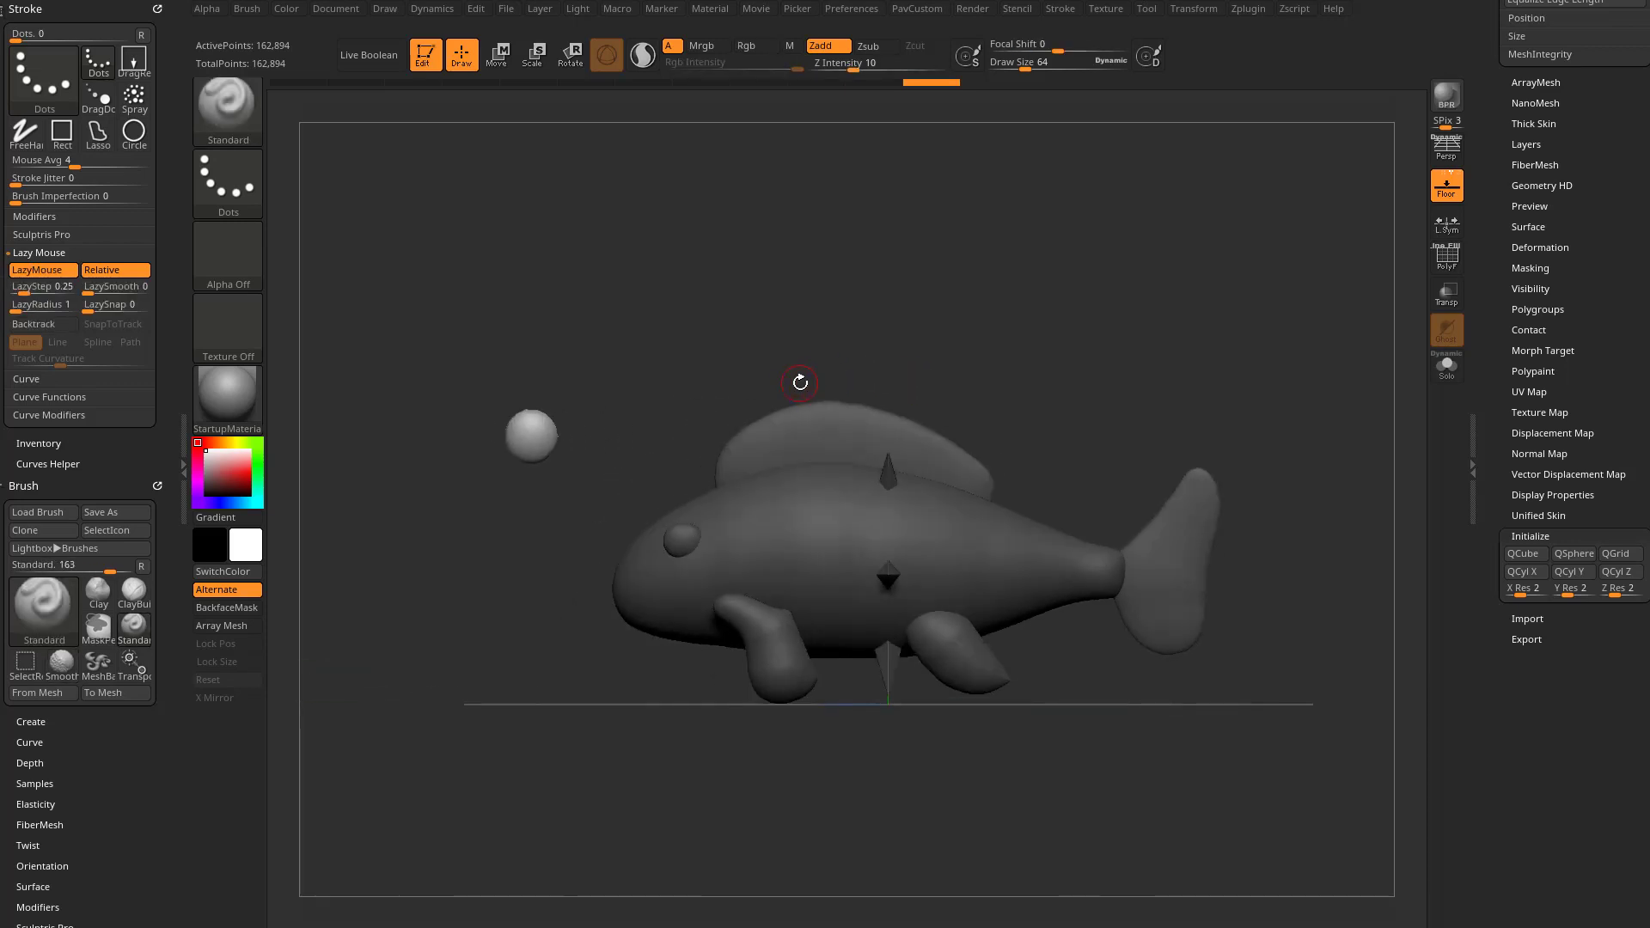
Draw an oval MeshBalloon shape below the floating sphere in front of the head, and inspect its mirrored placement from the front.
key(b)
key(m)
key(b)
mouse_move(788, 538)
mouse_down()
mouse_move(804, 552)
mouse_move(486, 578)
mouse_move(495, 539)
mouse_up()
key(b)
key(s)
key(t)
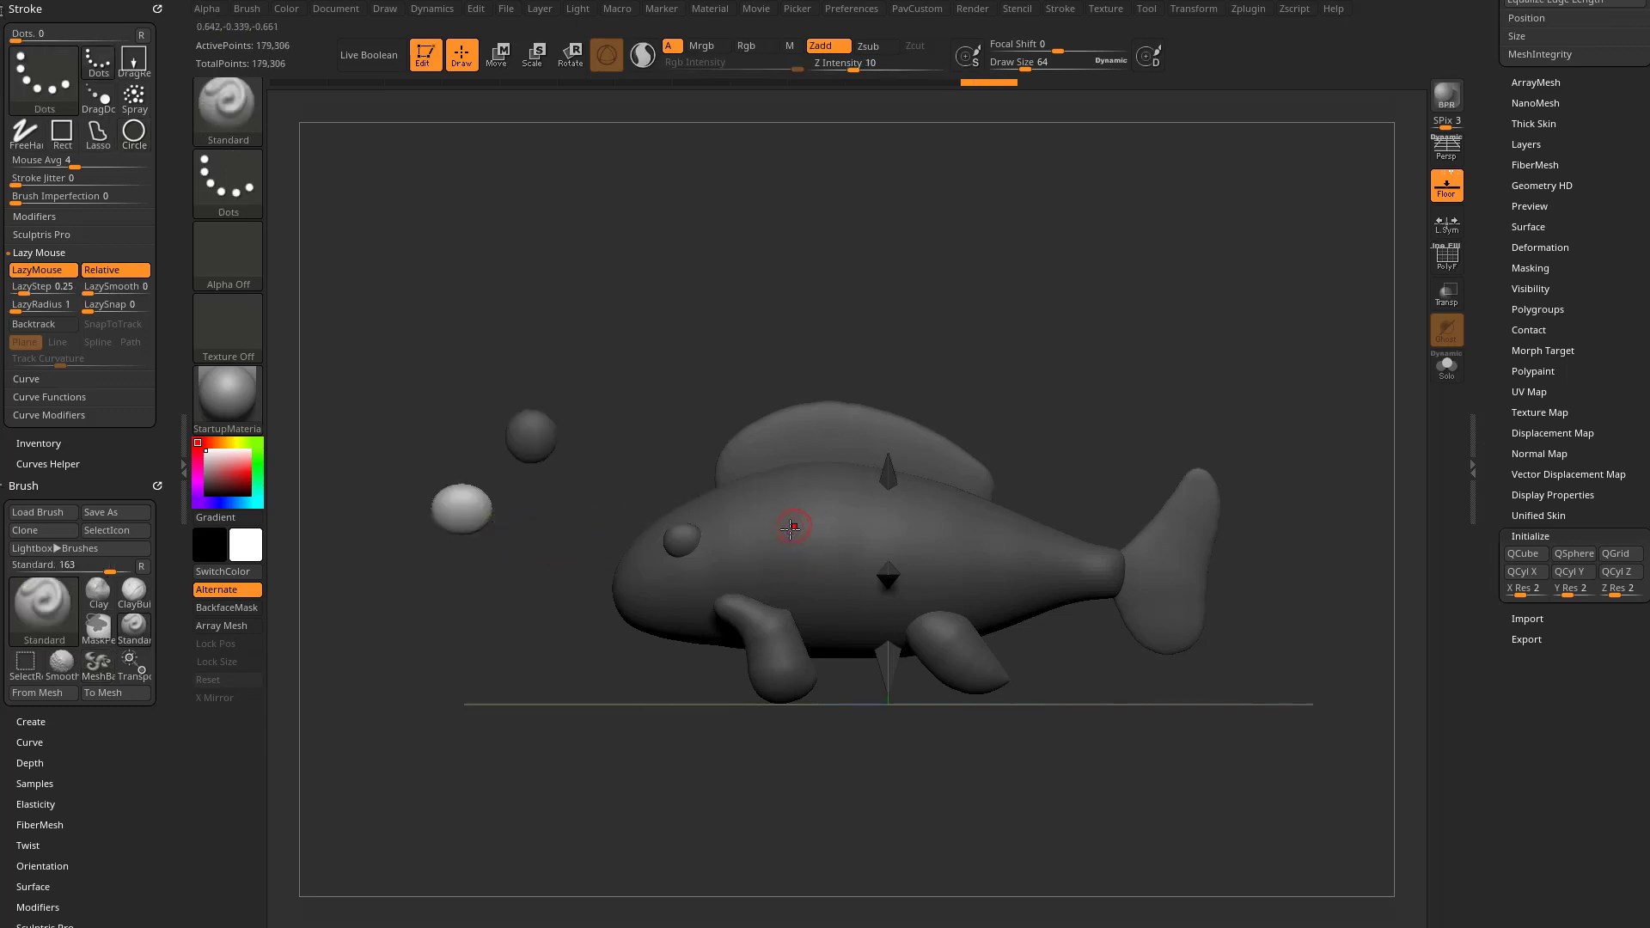
drag(692, 378, 1263, 516)
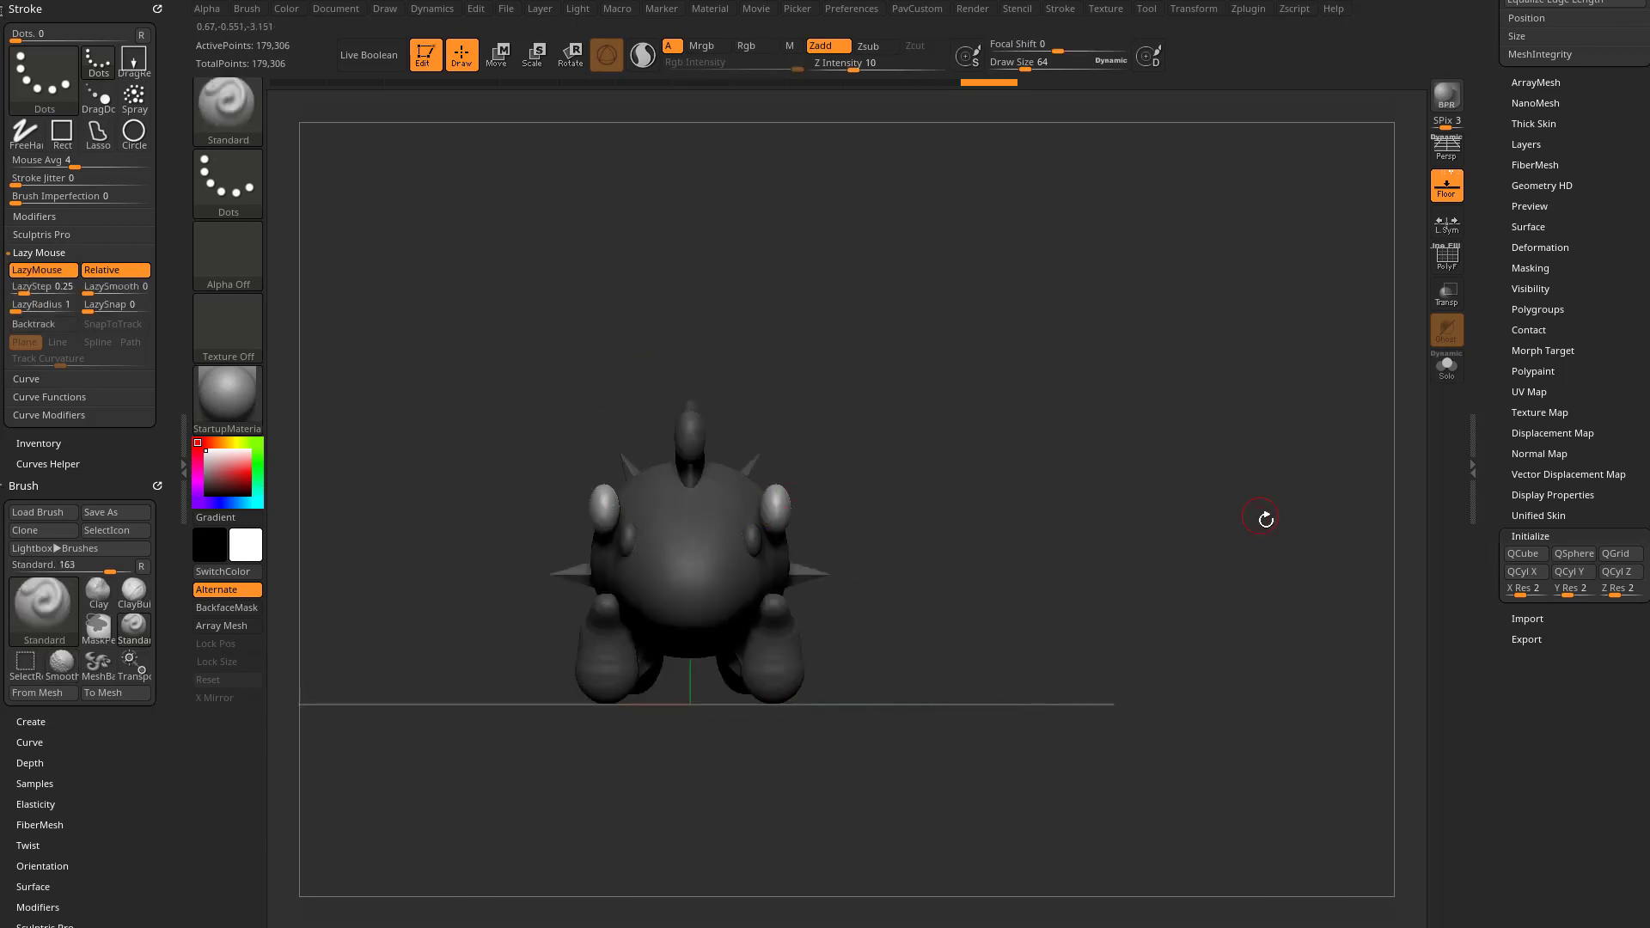